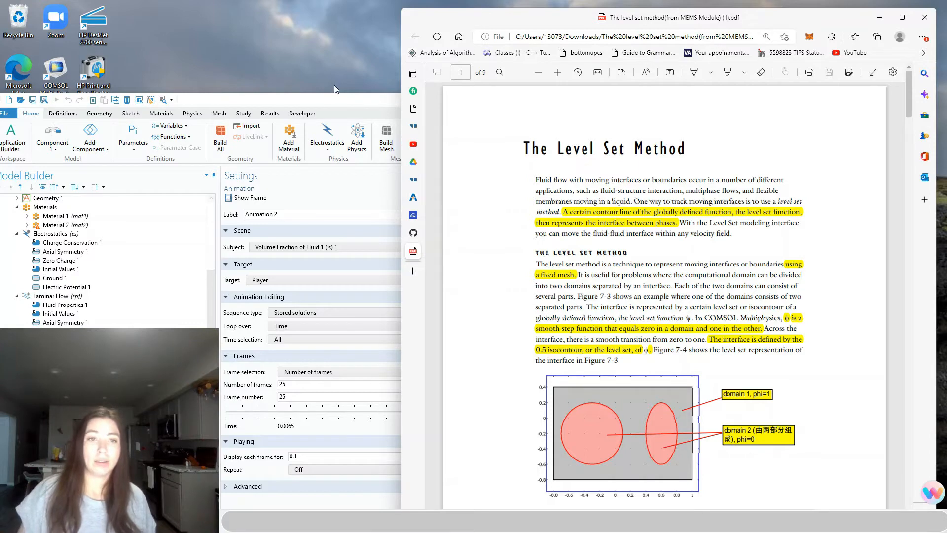
Play the droplet volume-fraction animation in COMSOL, then bring the Level Set Method PDF back
left_click(347, 109)
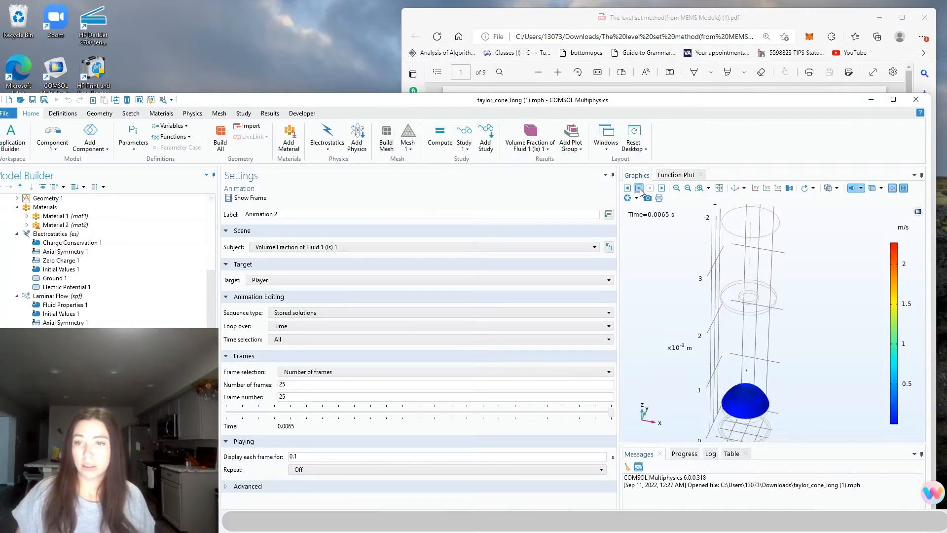
left_click(639, 188)
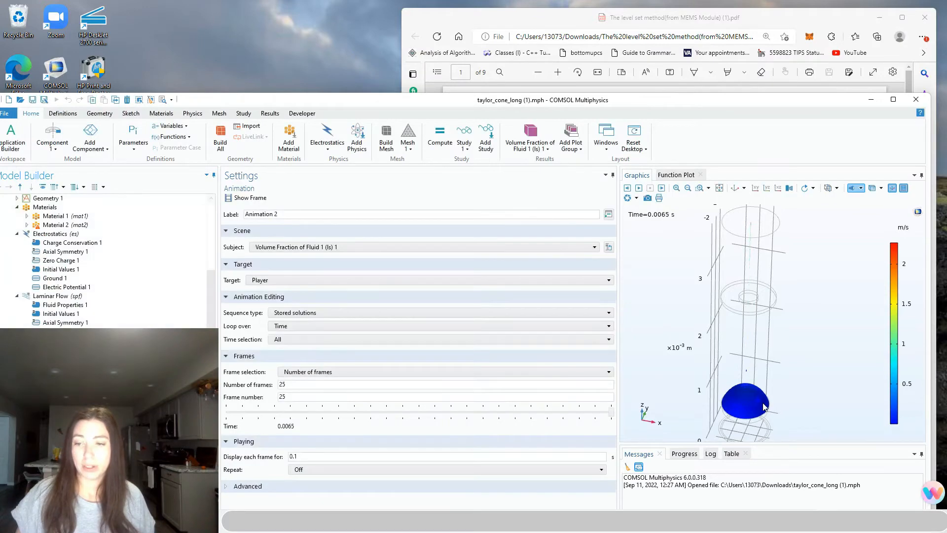
left_click(809, 15)
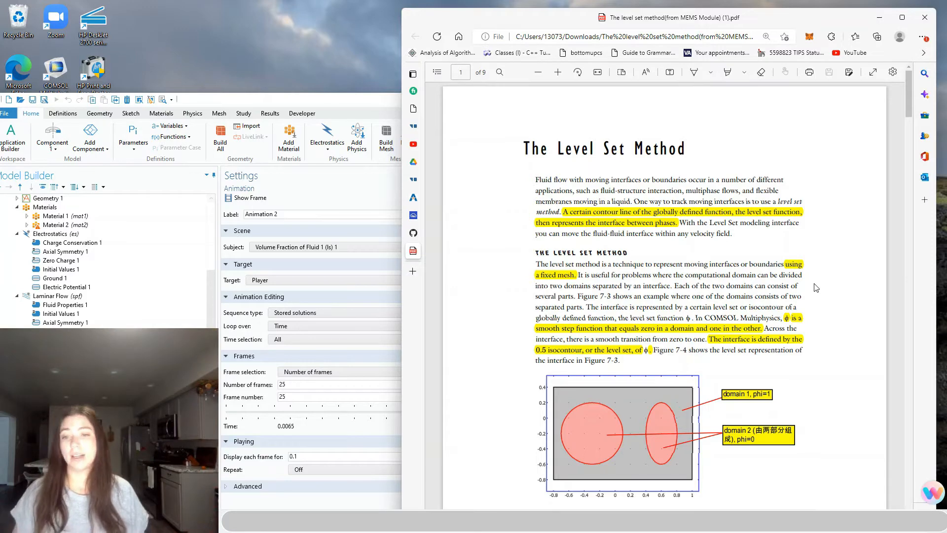
Scroll past Figures 7-3 and 7-4 to equation 7-30 and its highlighted explanation on page 204
scroll(816, 287, "down", 2)
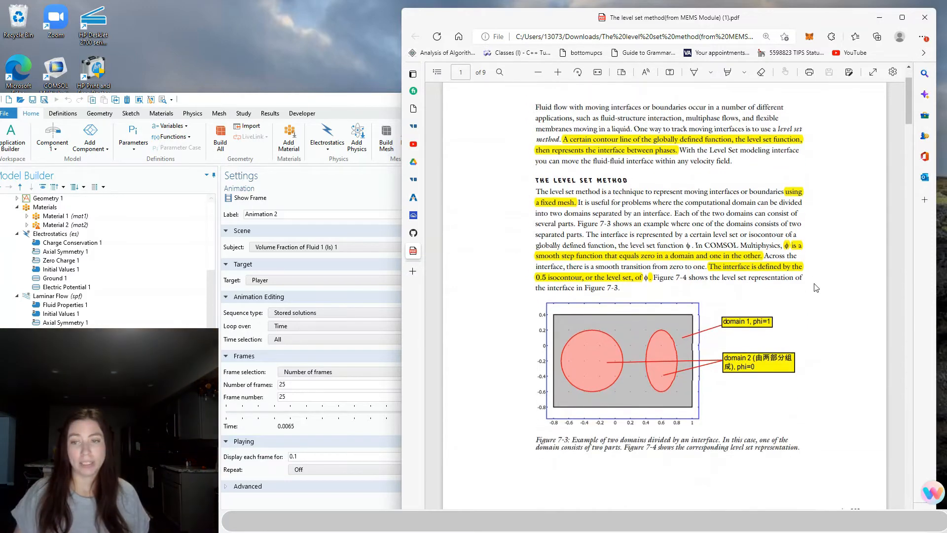
scroll(809, 313, "down", 10)
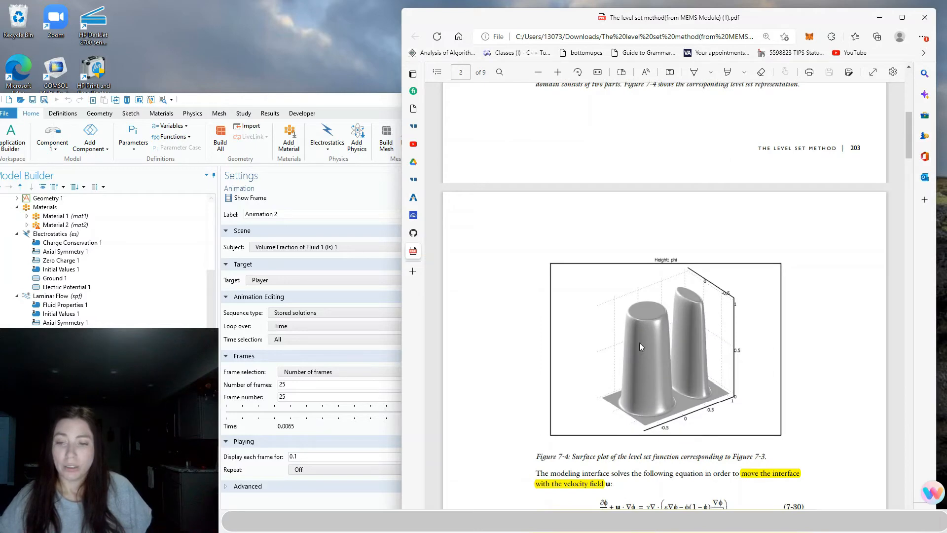
scroll(819, 328, "up", 4)
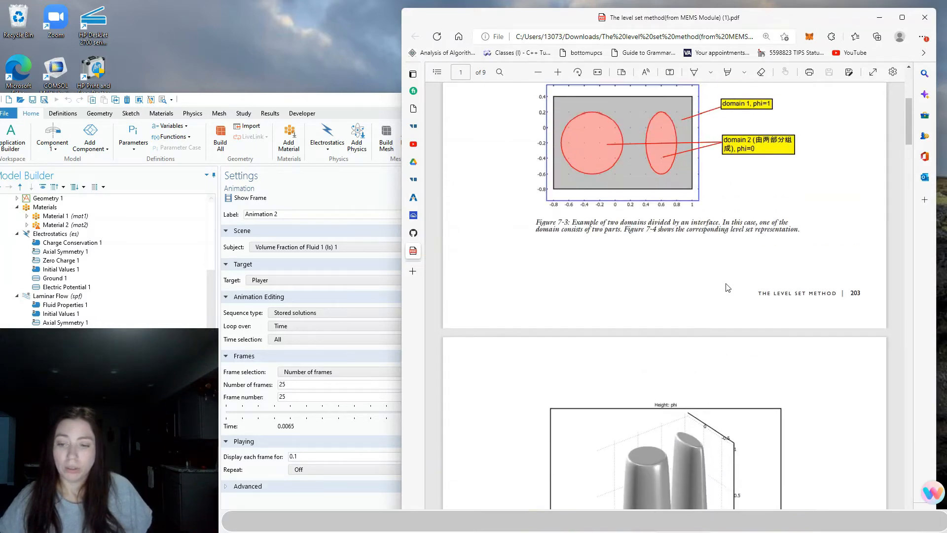
scroll(725, 296, "down", 6)
scroll(720, 338, "up", 6)
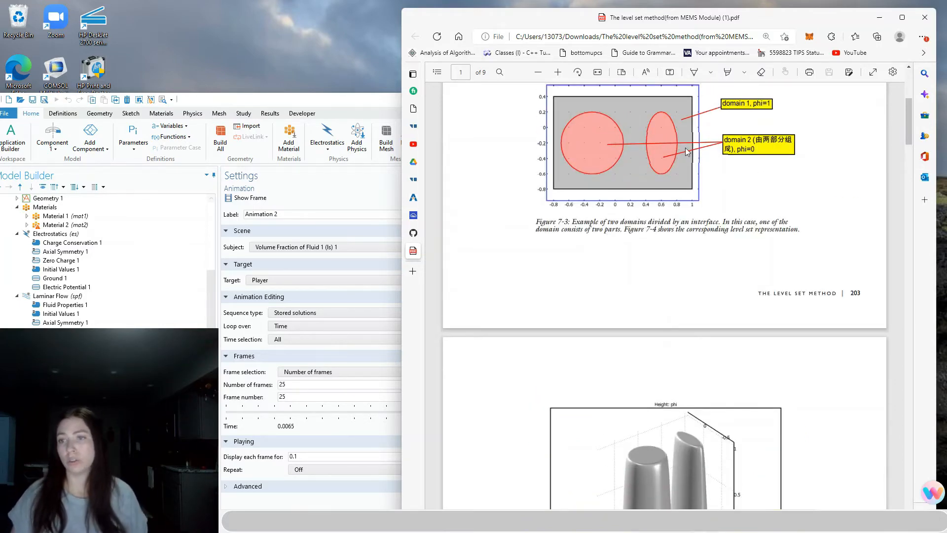
scroll(758, 168, "up", 3)
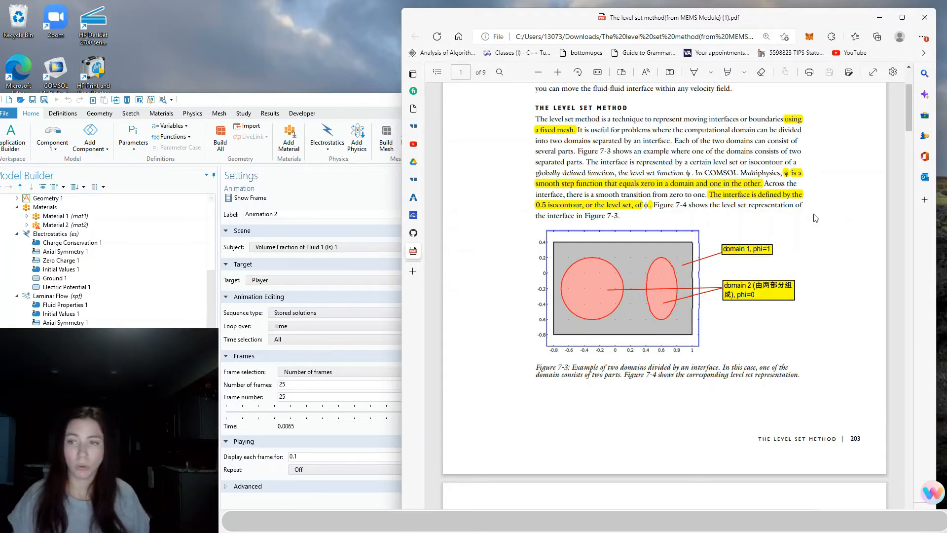
scroll(814, 218, "down", 7)
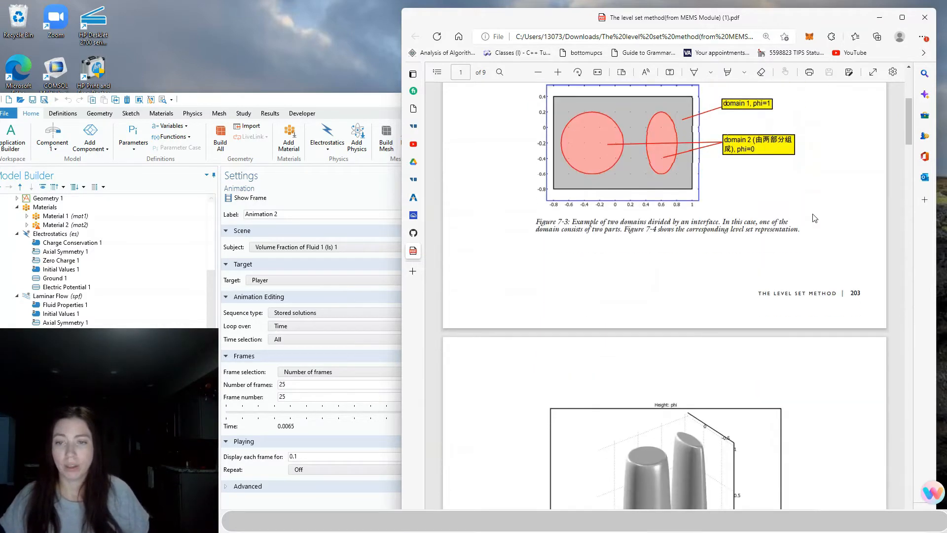
scroll(815, 218, "down", 3)
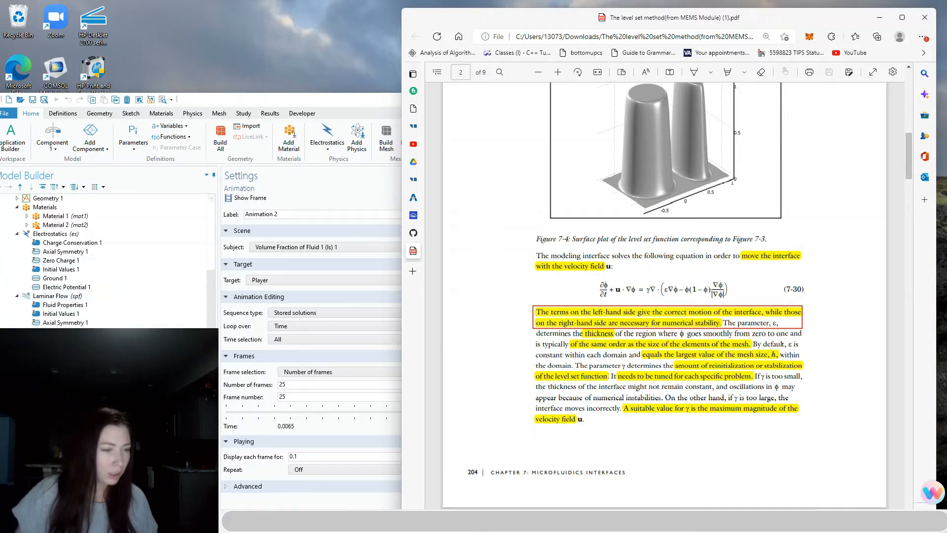
Compare Level Set Model 1's reinitialization parameter 1 and interface thickness th_ls with the PDF
left_click(66, 375)
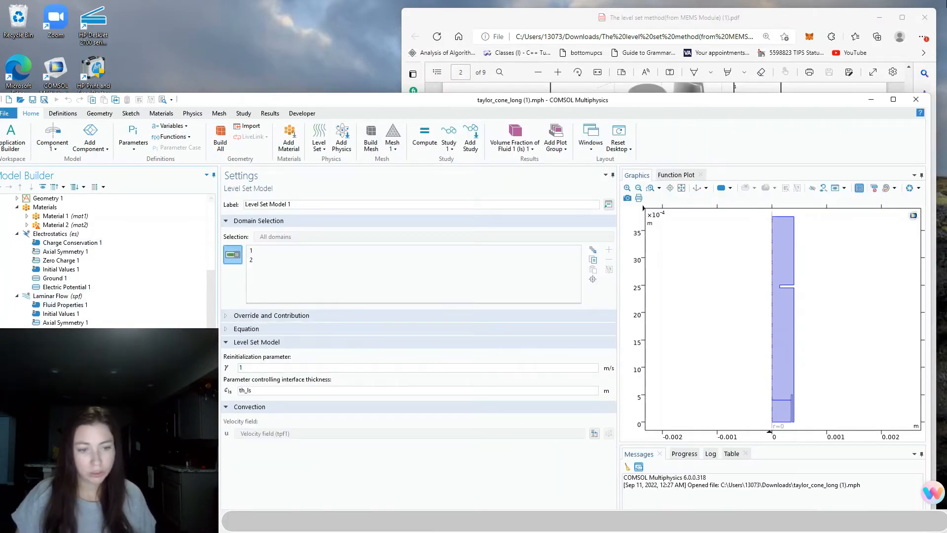
left_click(827, 22)
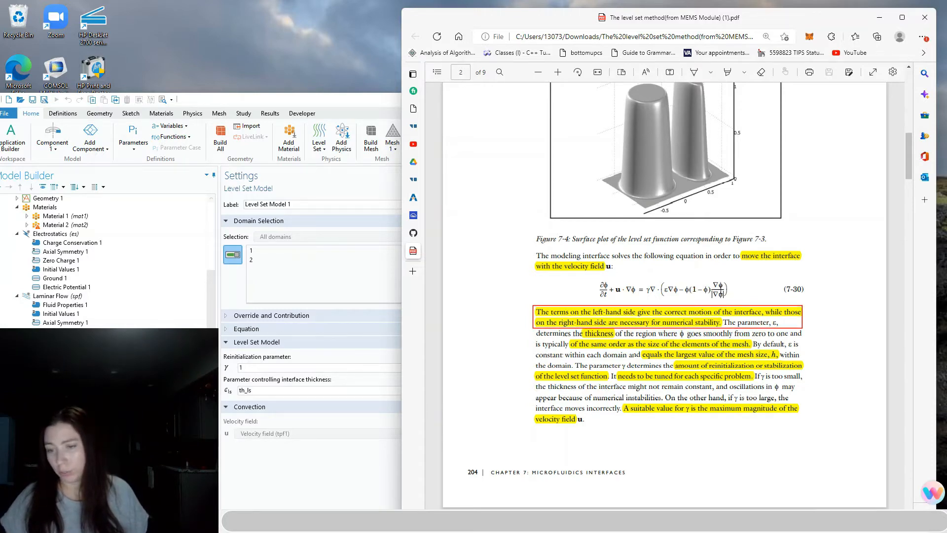
Read the end of page 204 and the start of the Conservative and Non-conservative Form section
scroll(733, 312, "down", 2)
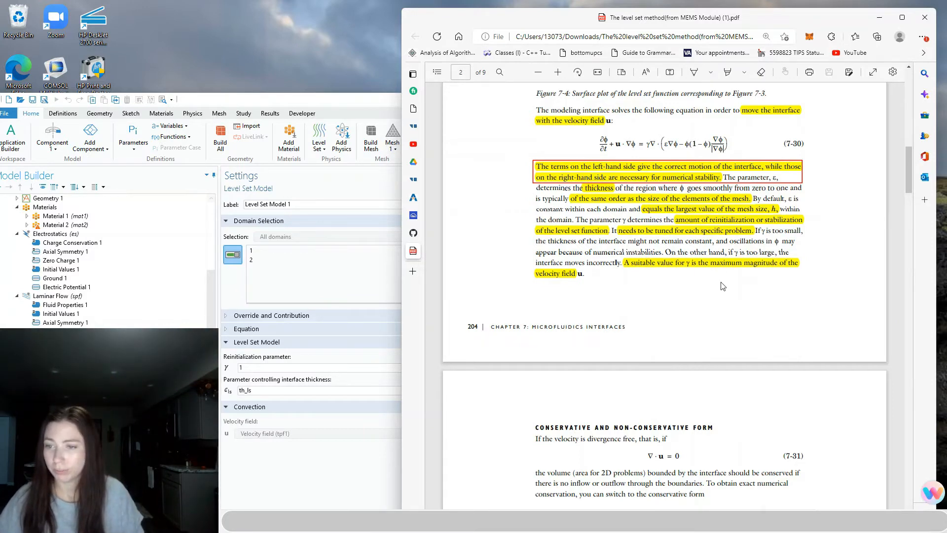
scroll(721, 286, "down", 2)
scroll(720, 238, "down", 2)
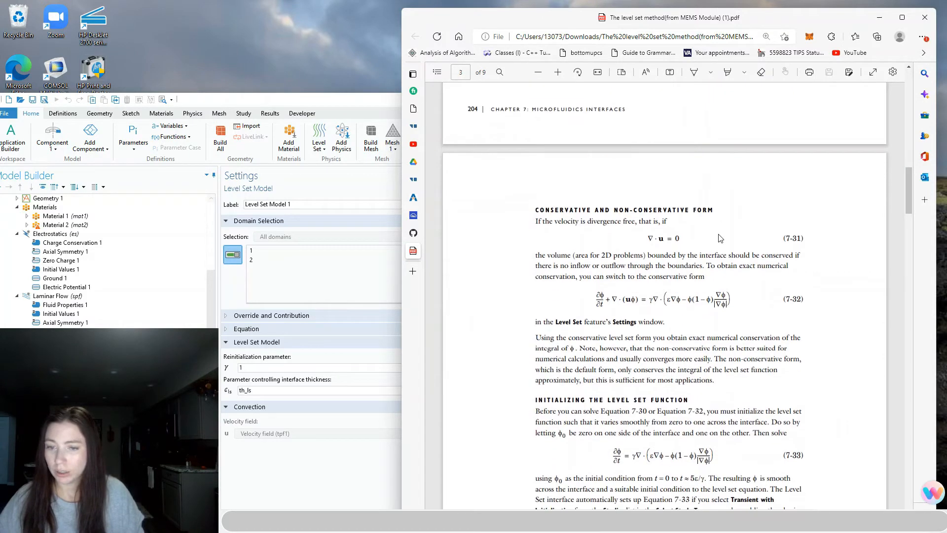
scroll(642, 285, "up", 4)
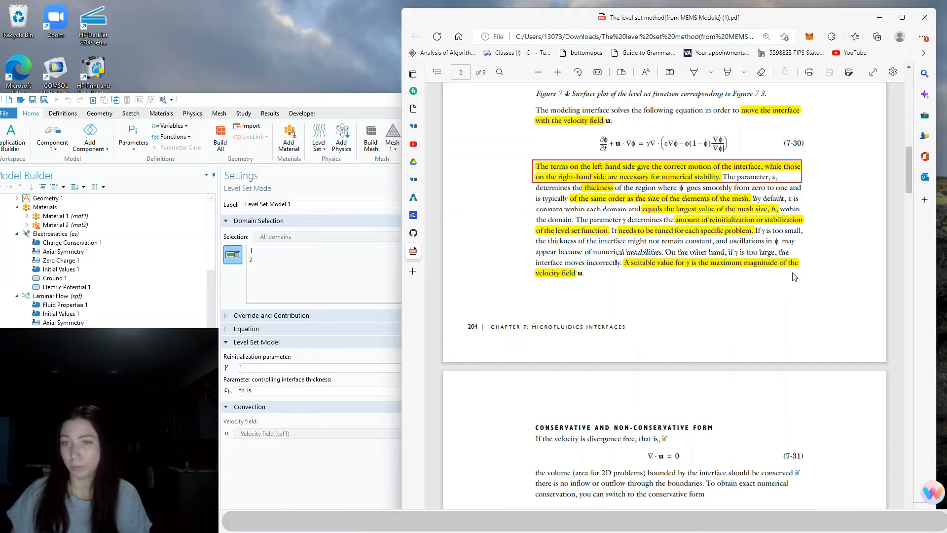
Read down to page 208's Model Settings, then return to page 1, The Level Set Method
scroll(911, 192, "down", 3)
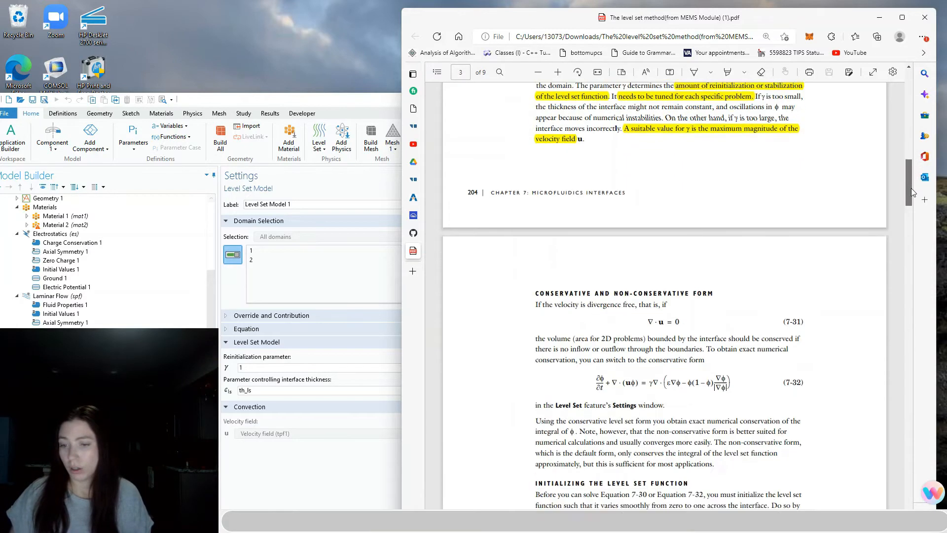
scroll(912, 192, "down", 2)
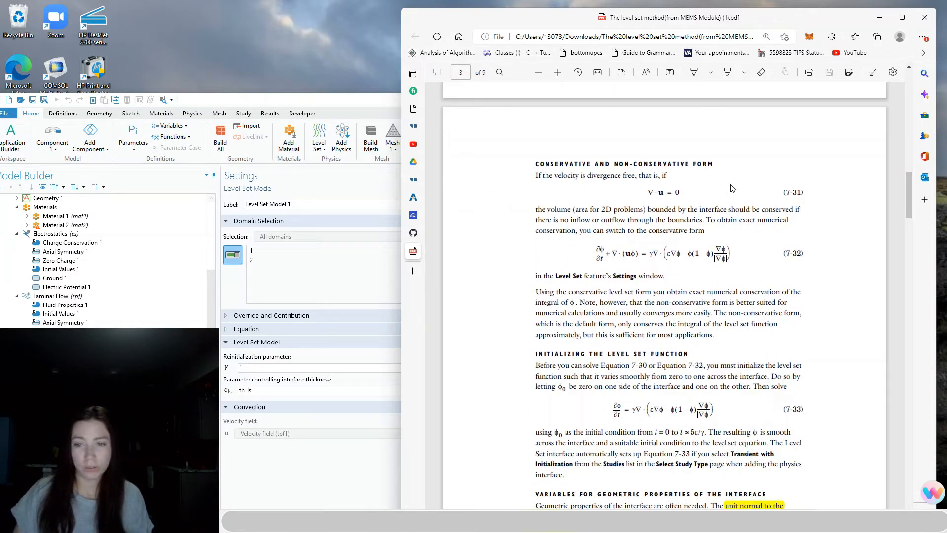
scroll(730, 198, "down", 4)
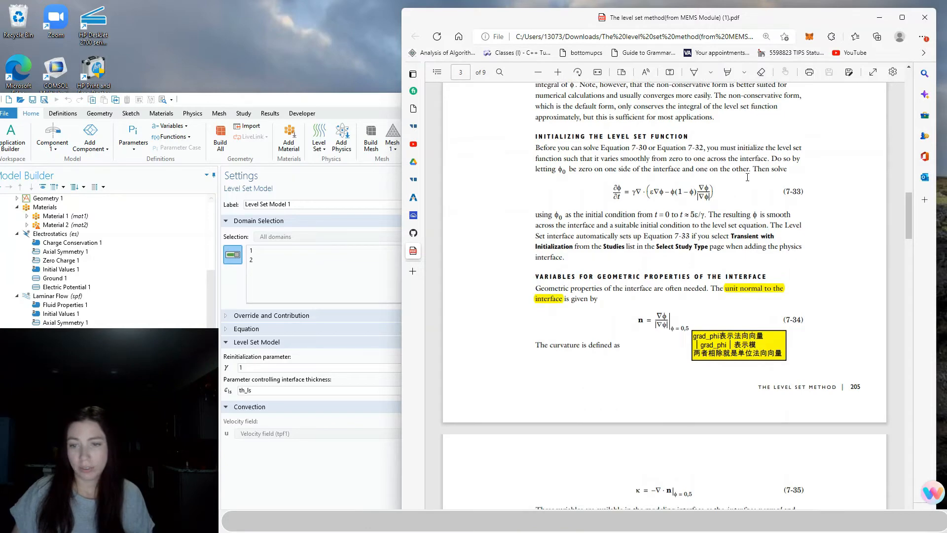
left_click_drag(907, 215, 920, 364)
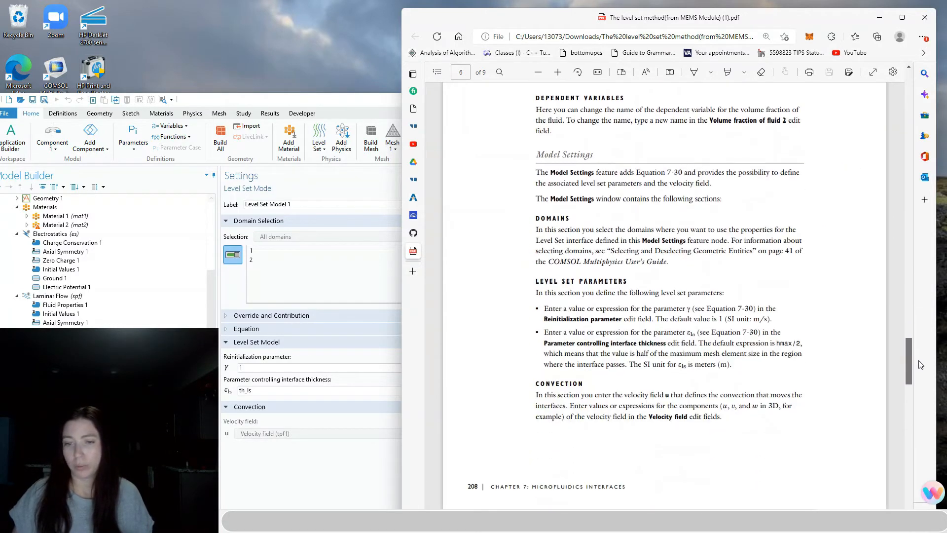
left_click_drag(921, 364, 916, 379)
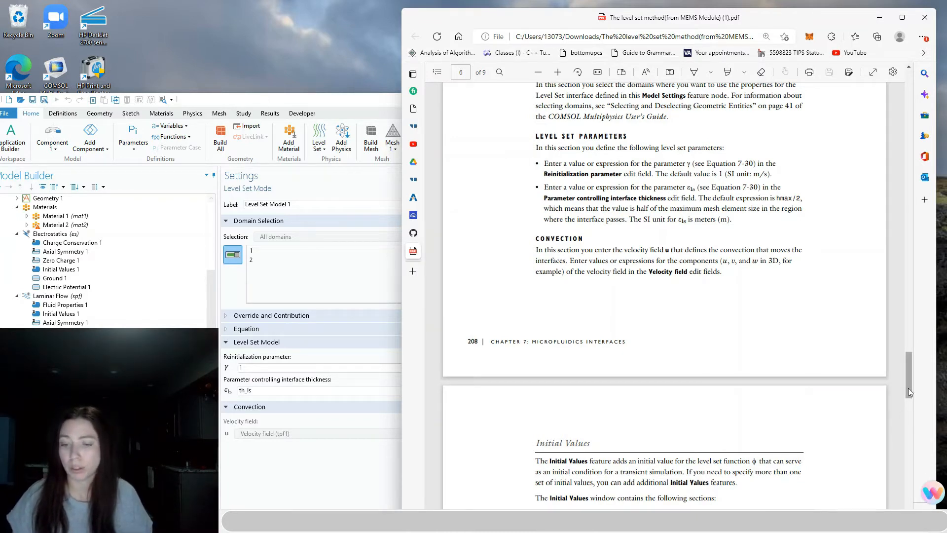
left_click_drag(909, 391, 913, 86)
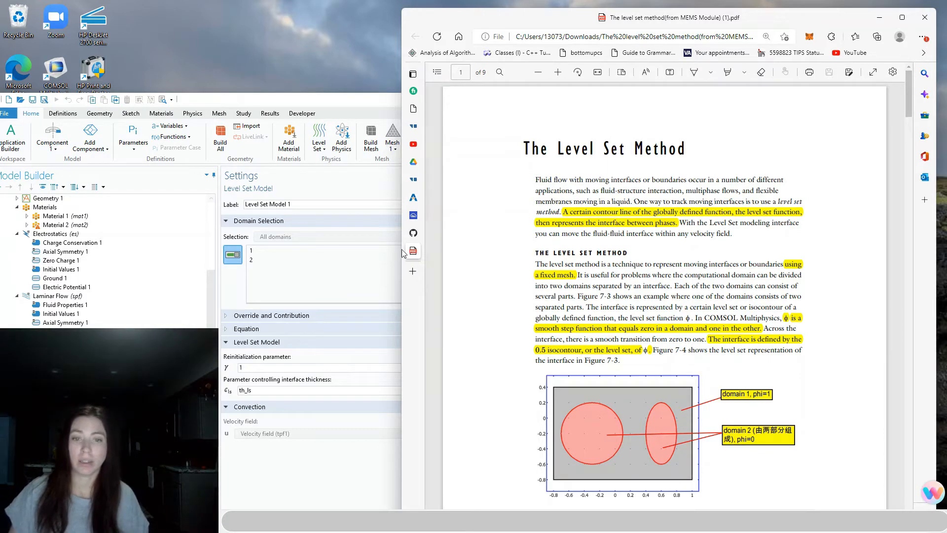
Minimize the PDF and reposition the COMSOL window at the top of the screen
left_click(879, 19)
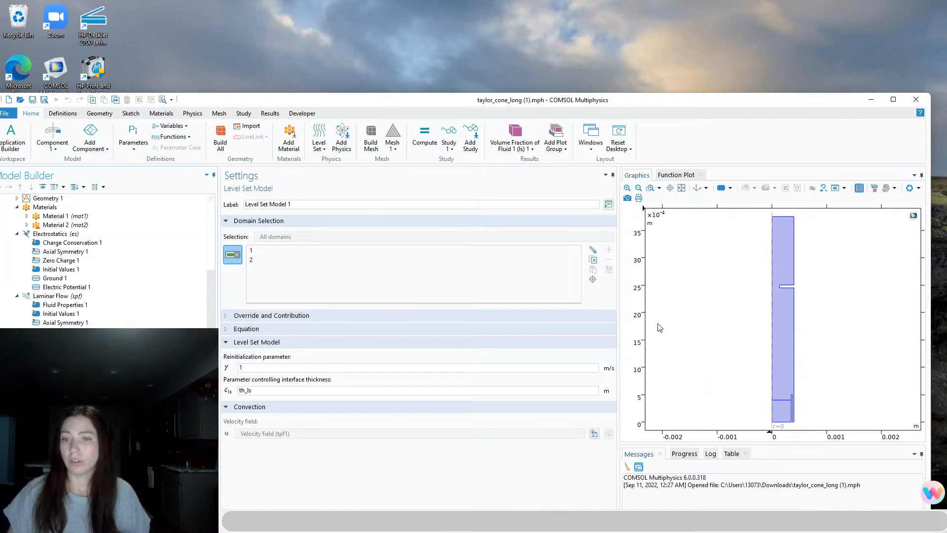
left_click_drag(741, 104, 733, 17)
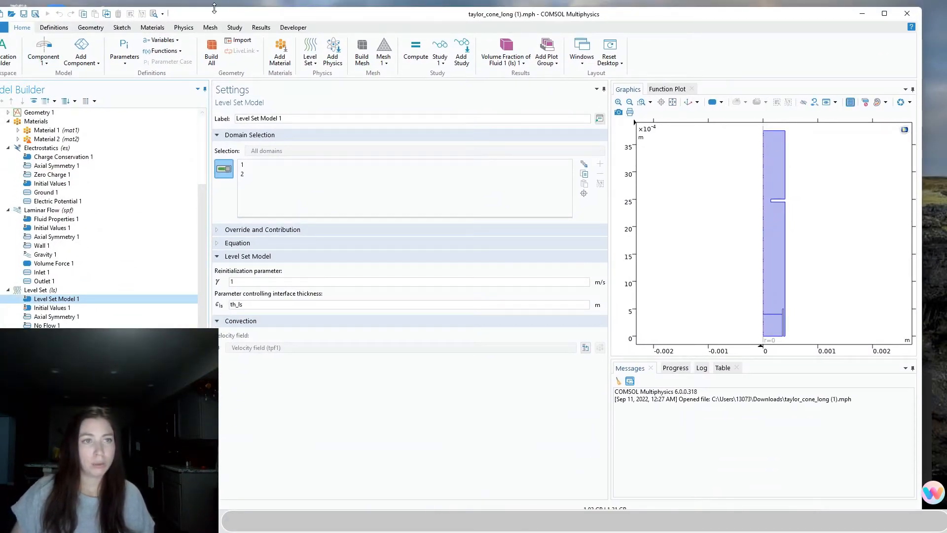
left_click_drag(220, 14, 253, 14)
left_click(28, 28)
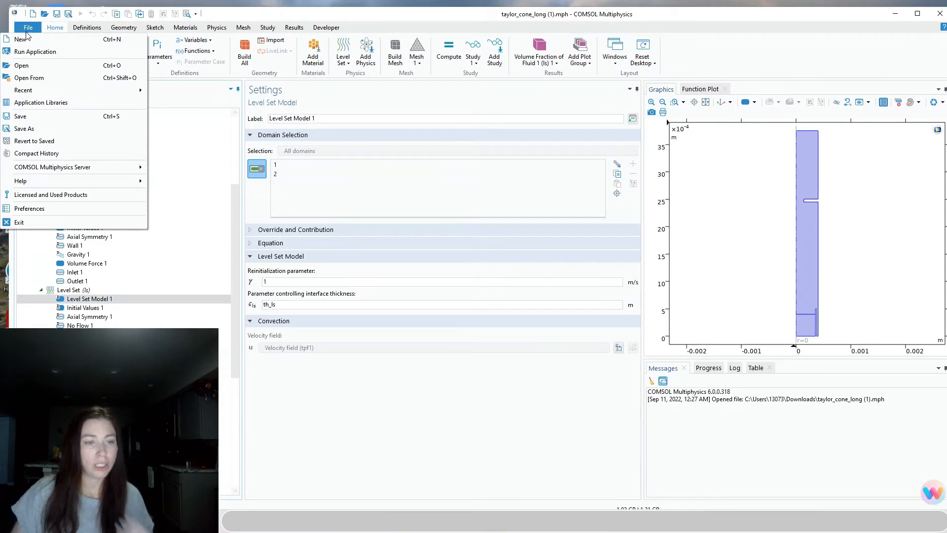
left_click(370, 395)
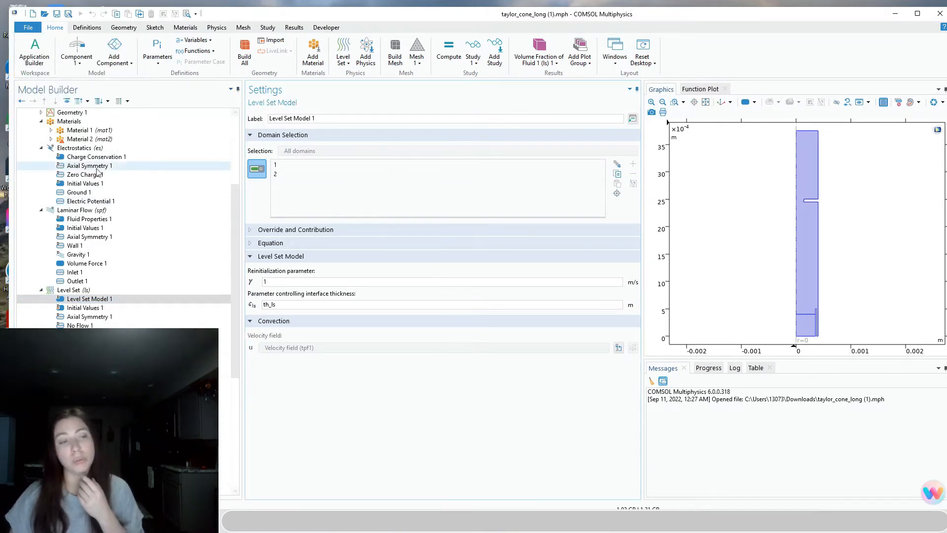
Review Geometry Parameters, Parameters for Physical Properties and Geometry 1, then start a new model
scroll(239, 198, "up", 2)
scroll(238, 198, "up", 3)
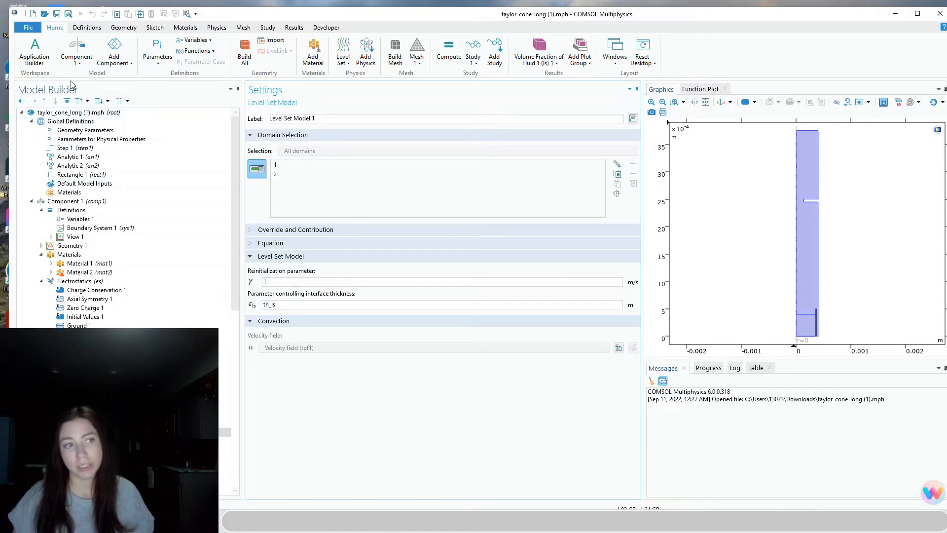
left_click(66, 130)
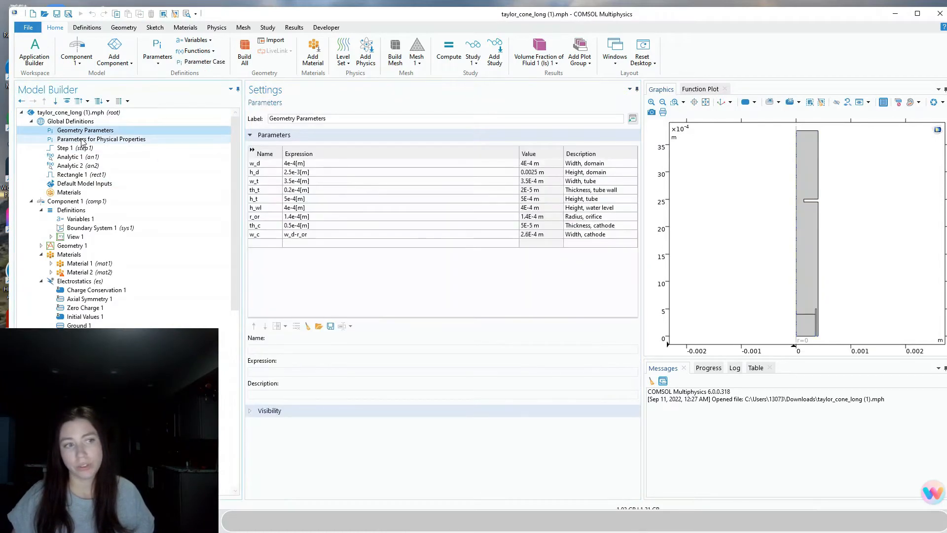
left_click(114, 140)
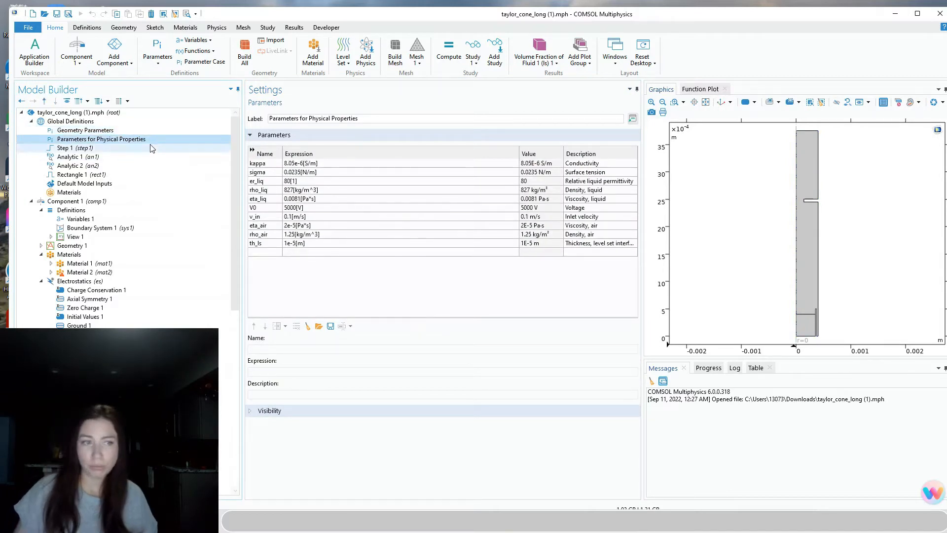
left_click(78, 247)
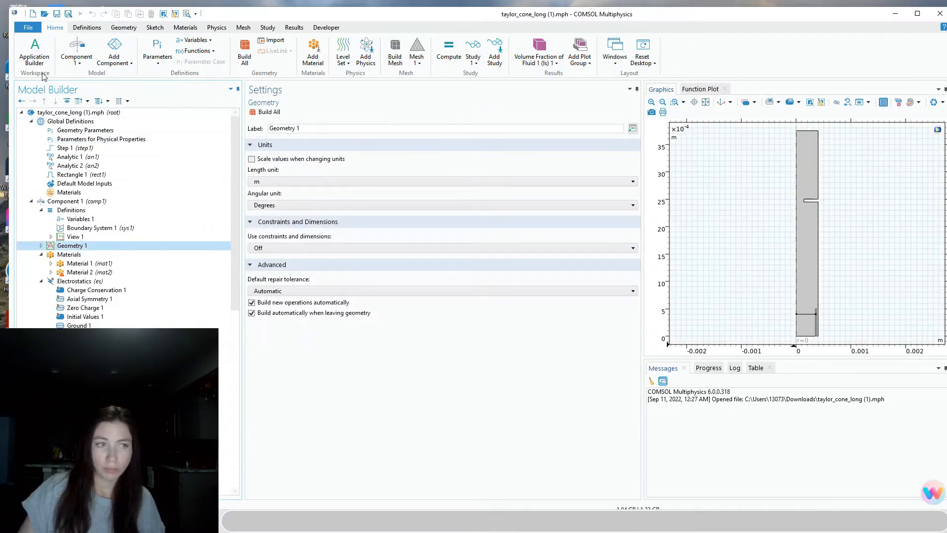
left_click(34, 28)
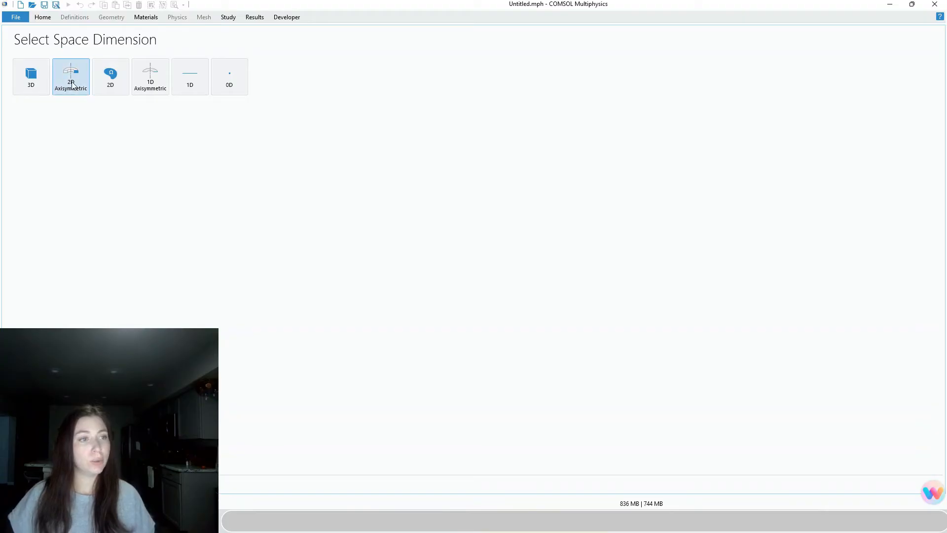
Choose 2D axisymmetric and add the AC/DC Electric Currents (ec) interface
left_click(79, 79)
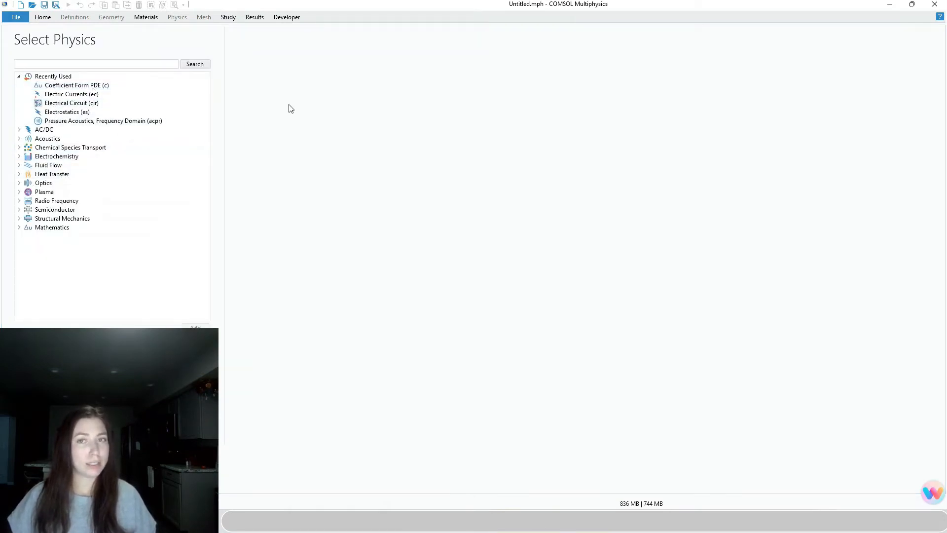
left_click(18, 156)
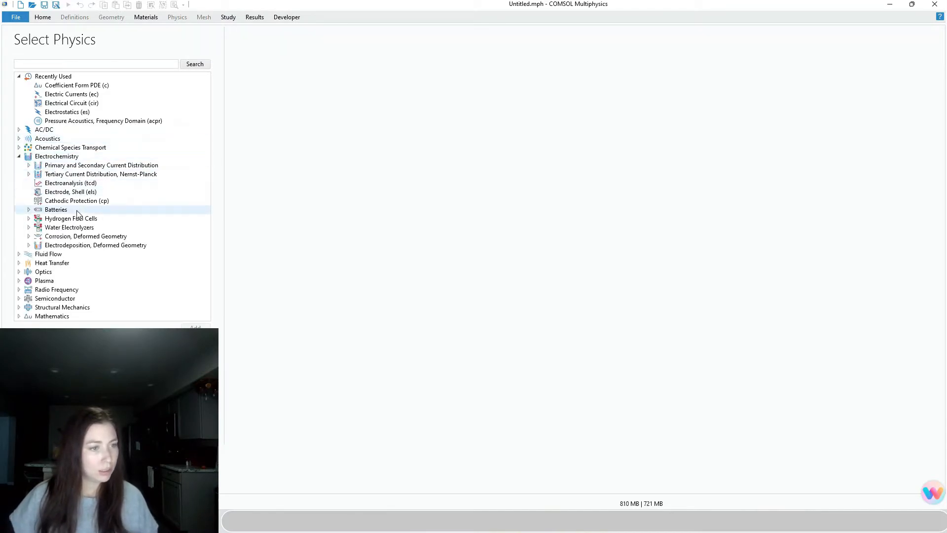
left_click(19, 130)
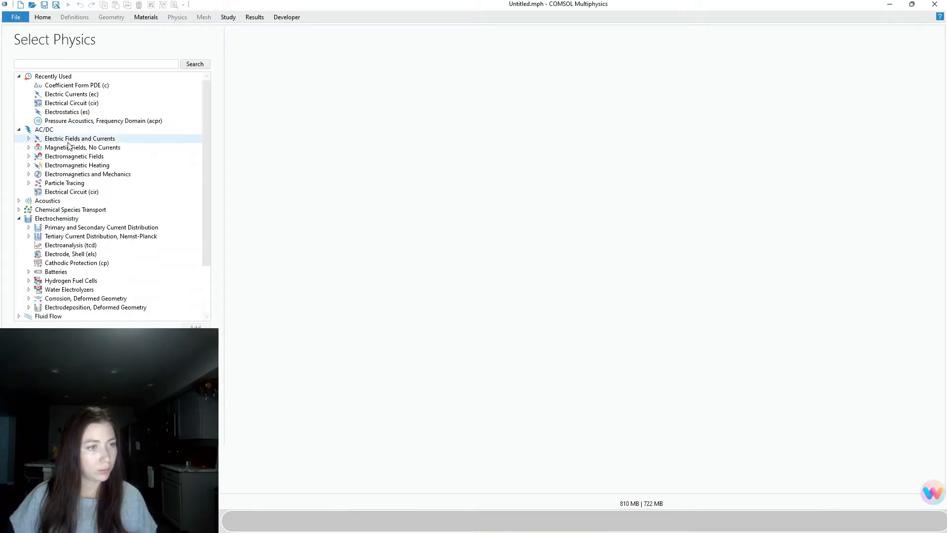
left_click(29, 140)
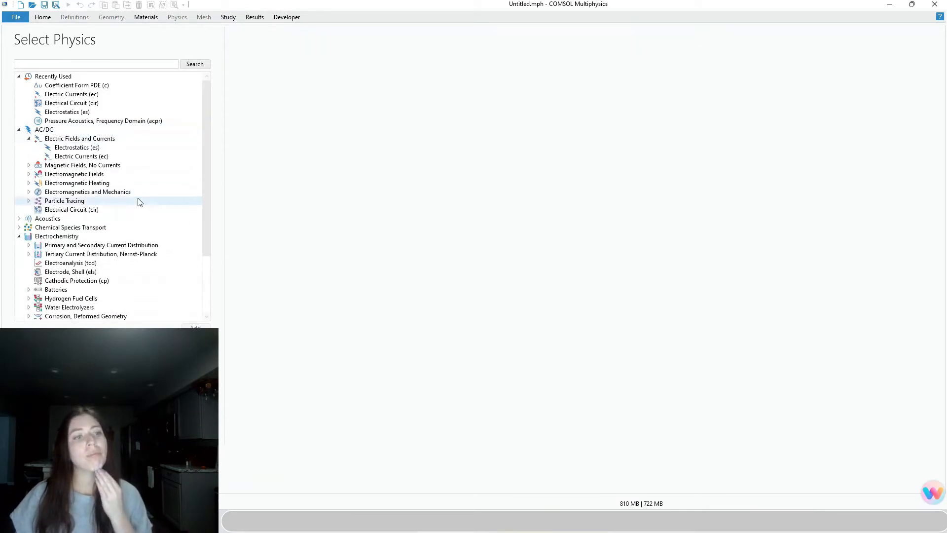
left_click(96, 157)
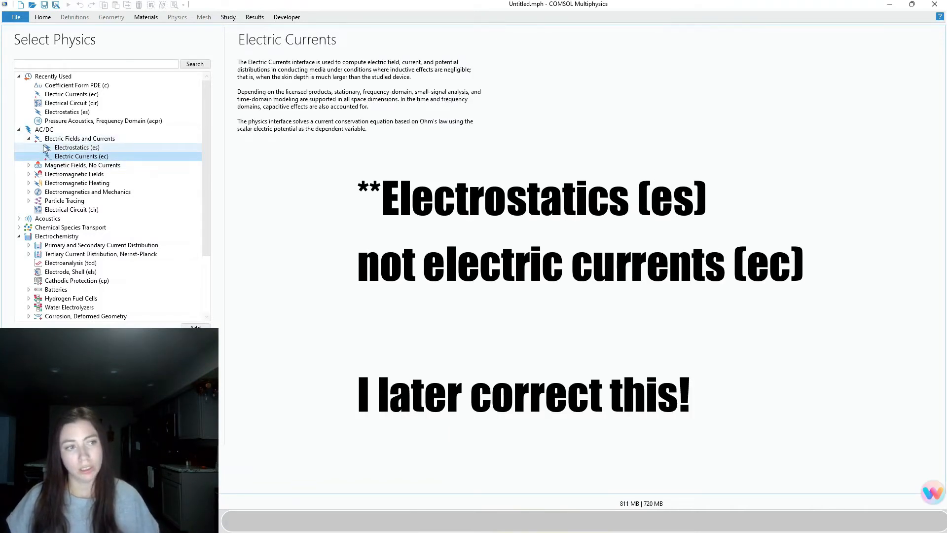
left_click(196, 326)
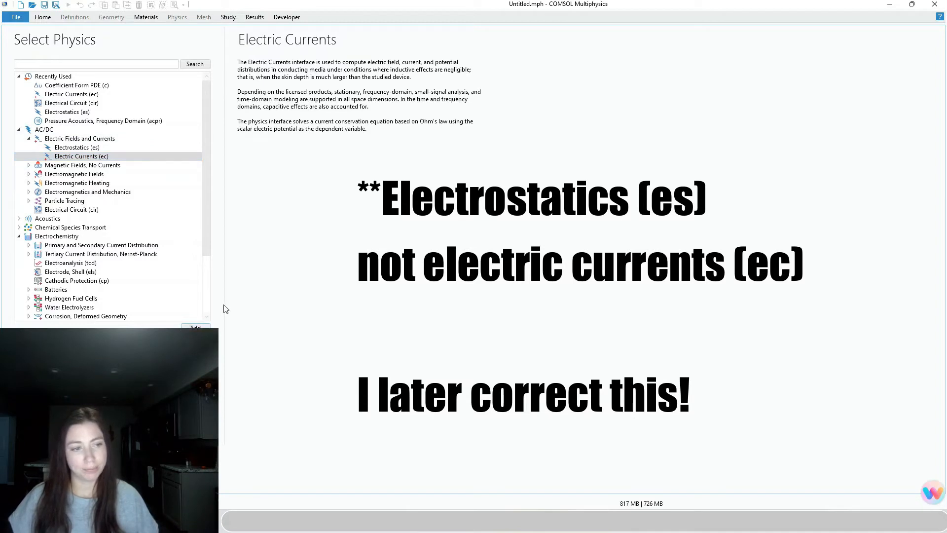
Add the Multiphase Flow Two-Phase Flow, Level Set Laminar Flow interface
left_click(19, 237)
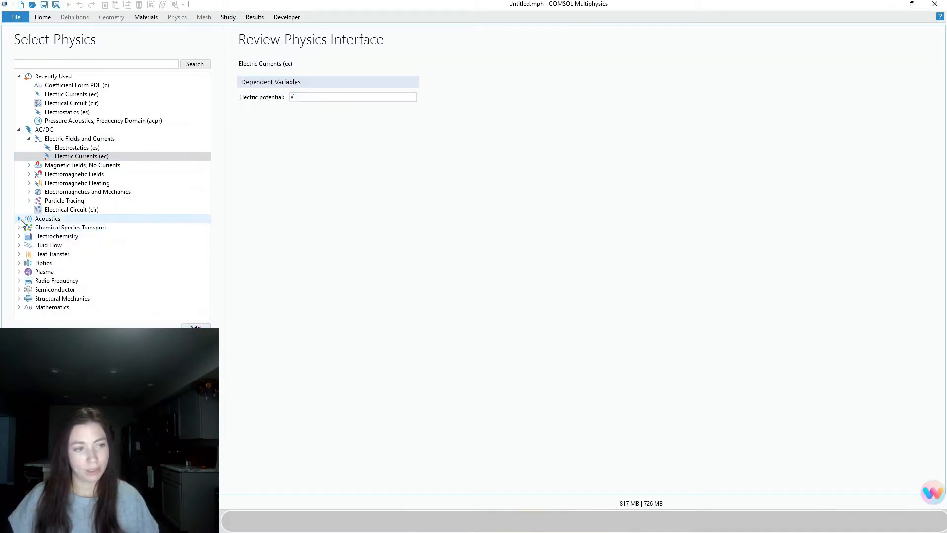
left_click(19, 129)
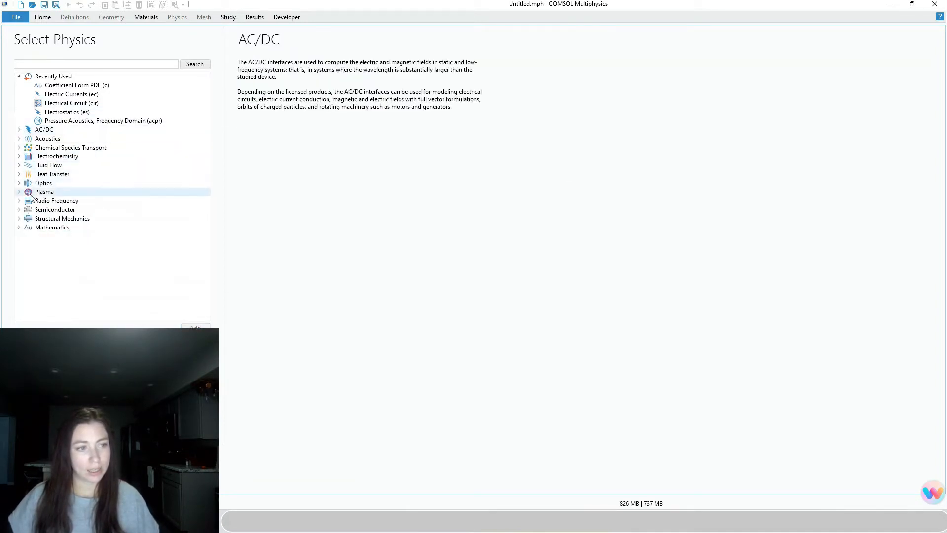
left_click(19, 166)
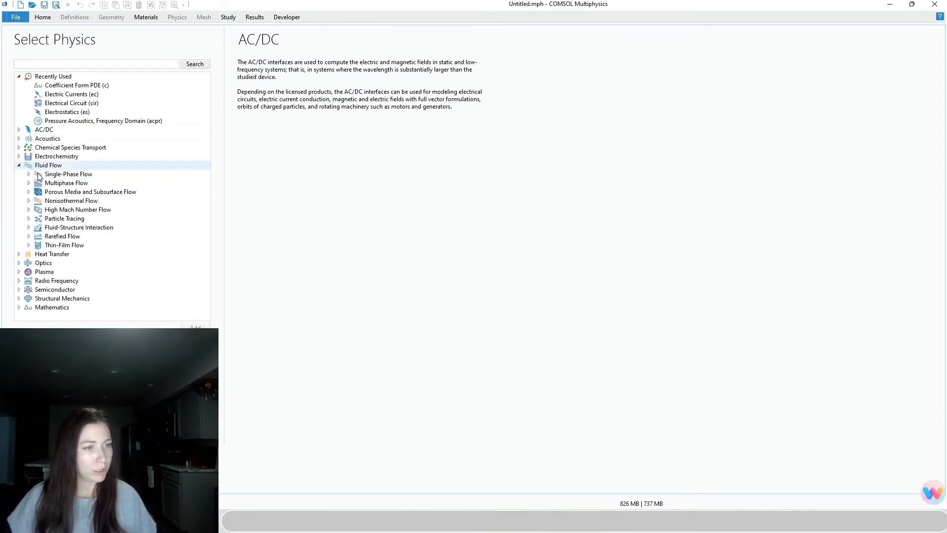
left_click(28, 183)
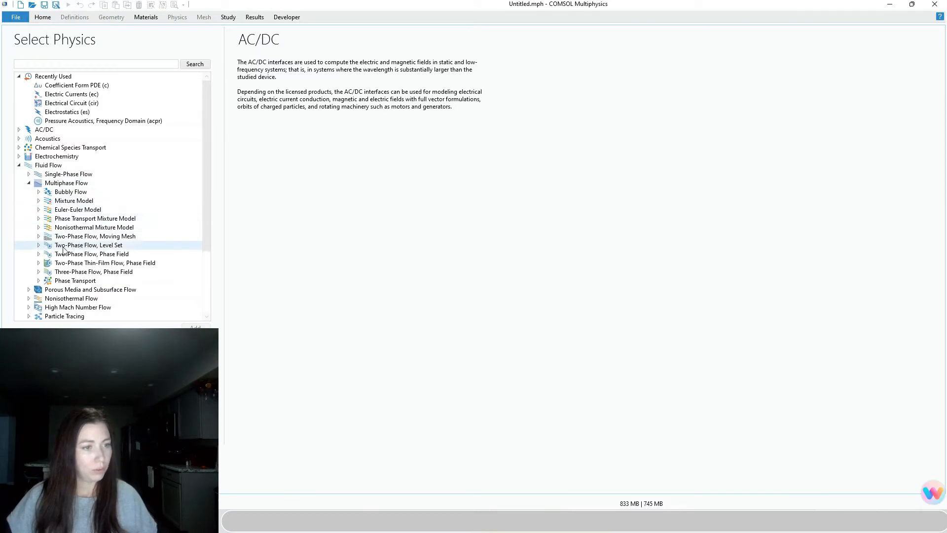
left_click(38, 245)
left_click(78, 254)
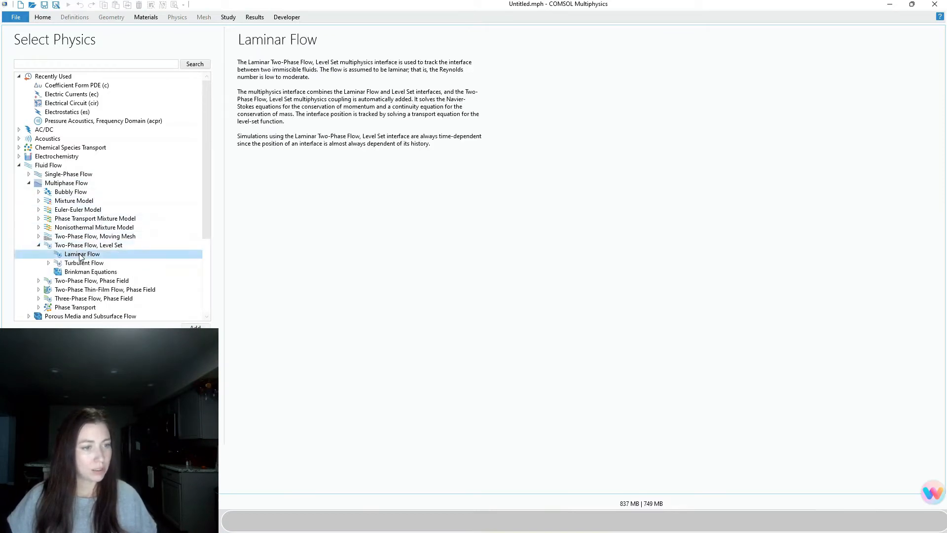
left_click(48, 263)
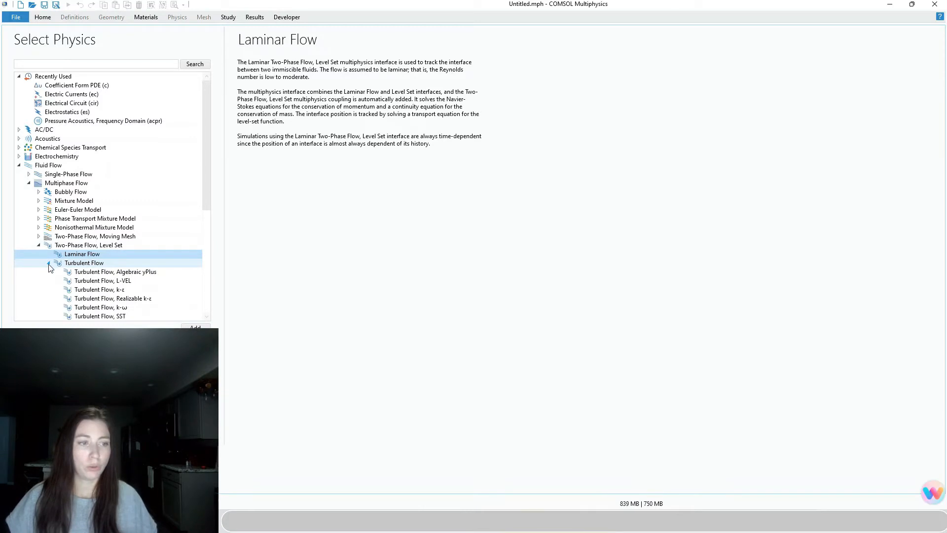
left_click(49, 264)
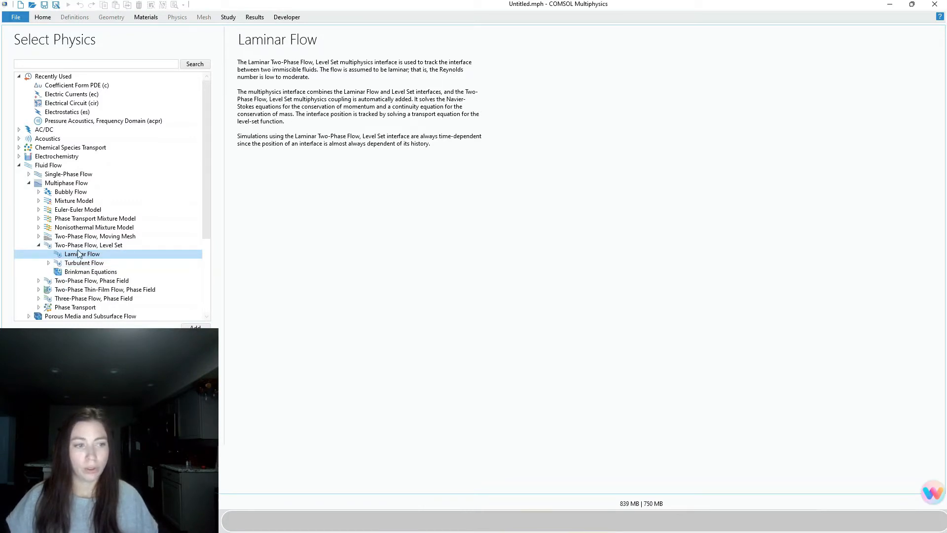
left_click(195, 328)
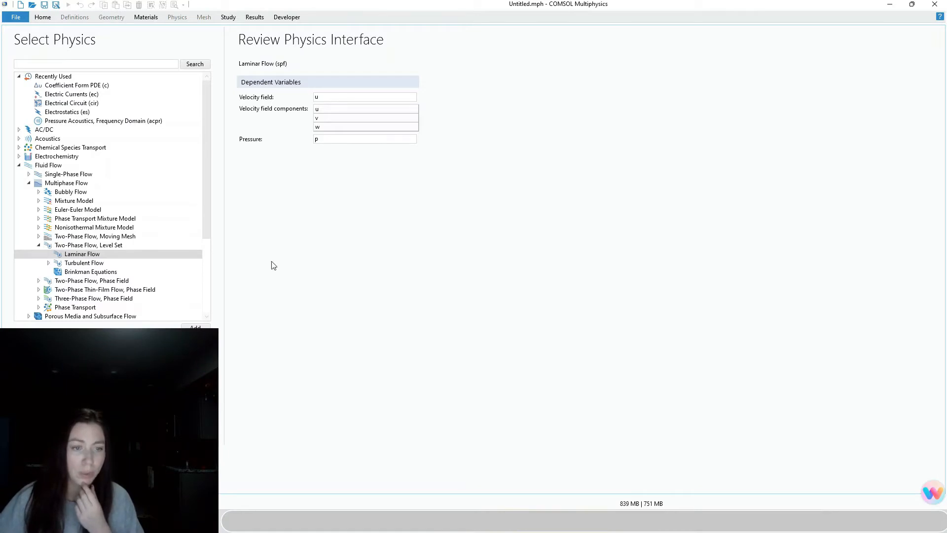
Select the Time Dependent with Phase Initialization preset study
left_click(196, 429)
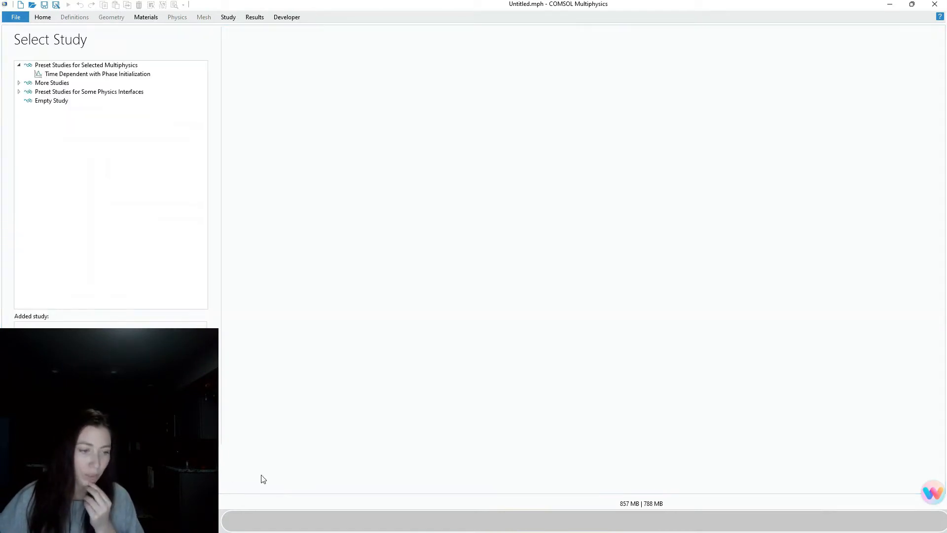
left_click(61, 75)
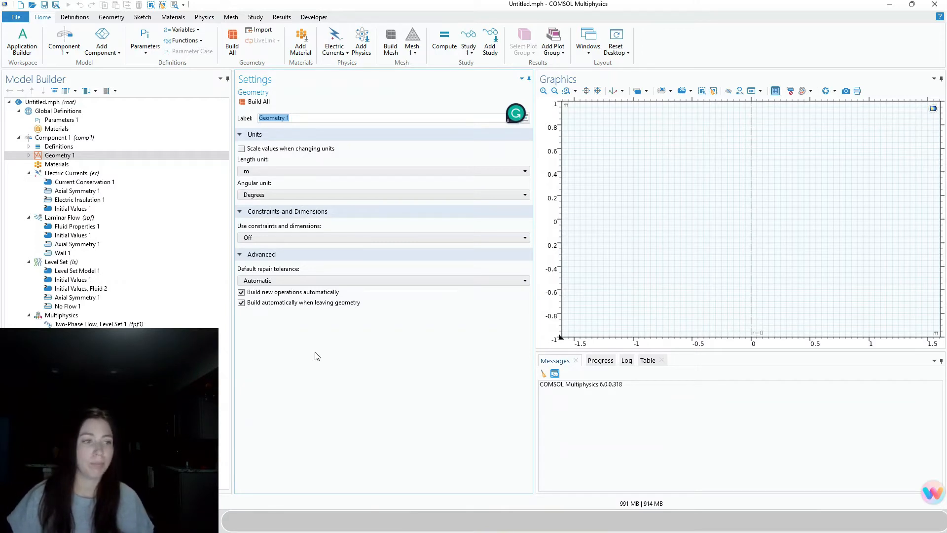
Finish the wizard and view the Untitled.mph root settings, listing CFD Module and SI units
mouse_move(912, 5)
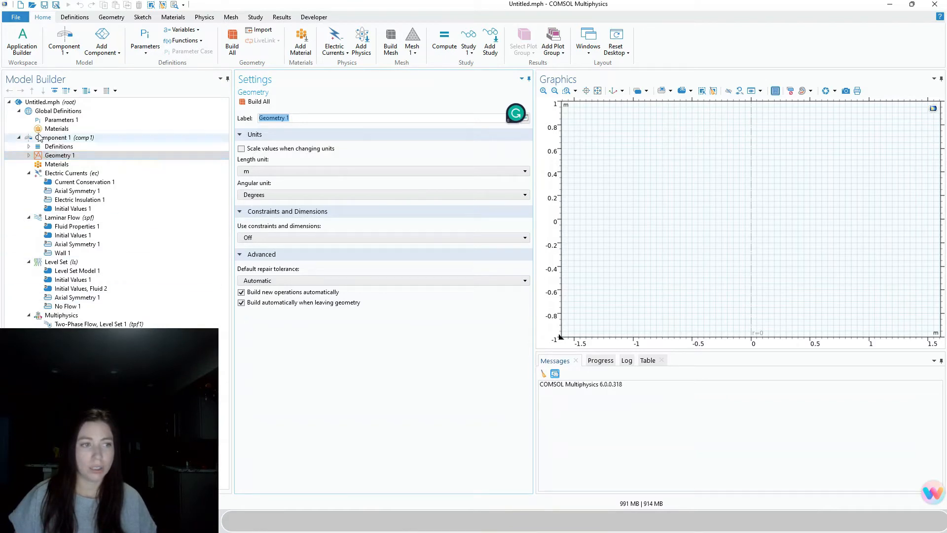
left_click(34, 104)
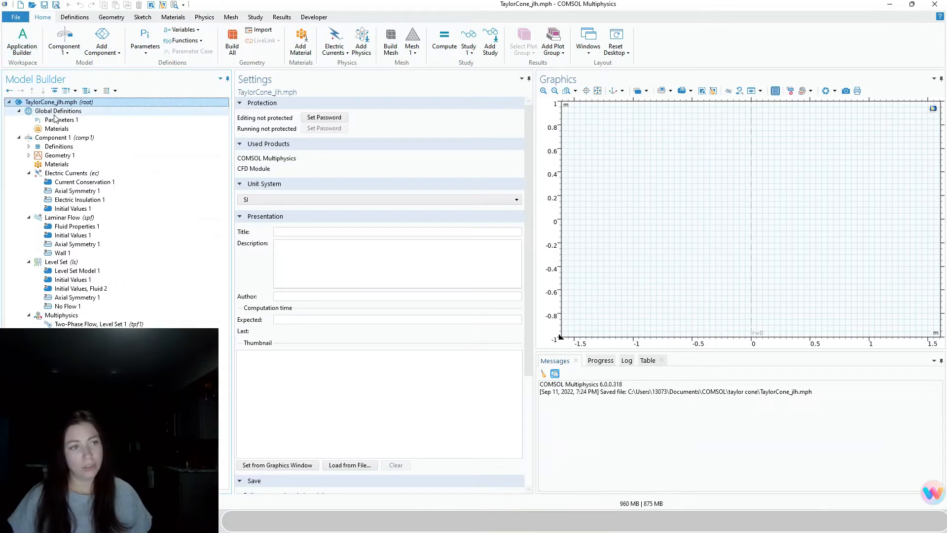
Import taylor_cone_params.txt into Parameters 1, filling ten values from kappa to th_ls
left_click(212, 120)
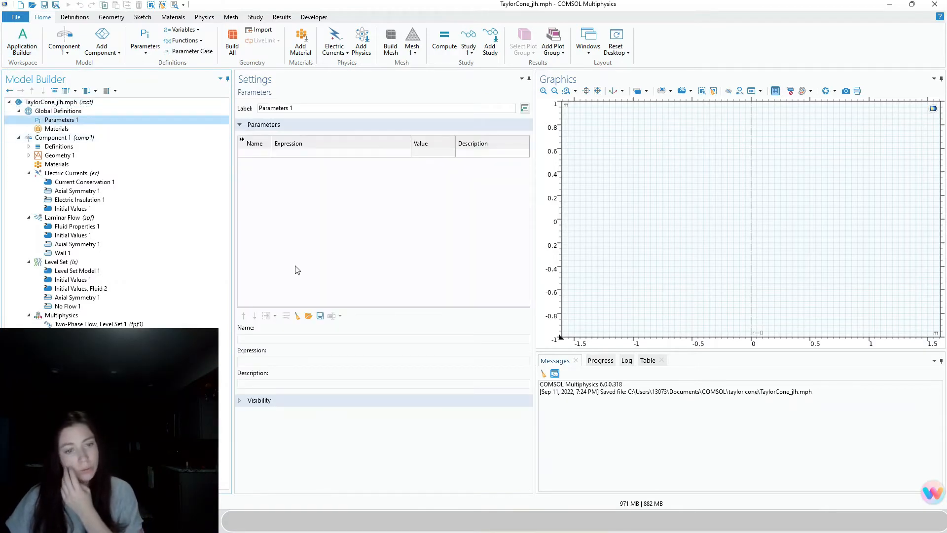
left_click(309, 316)
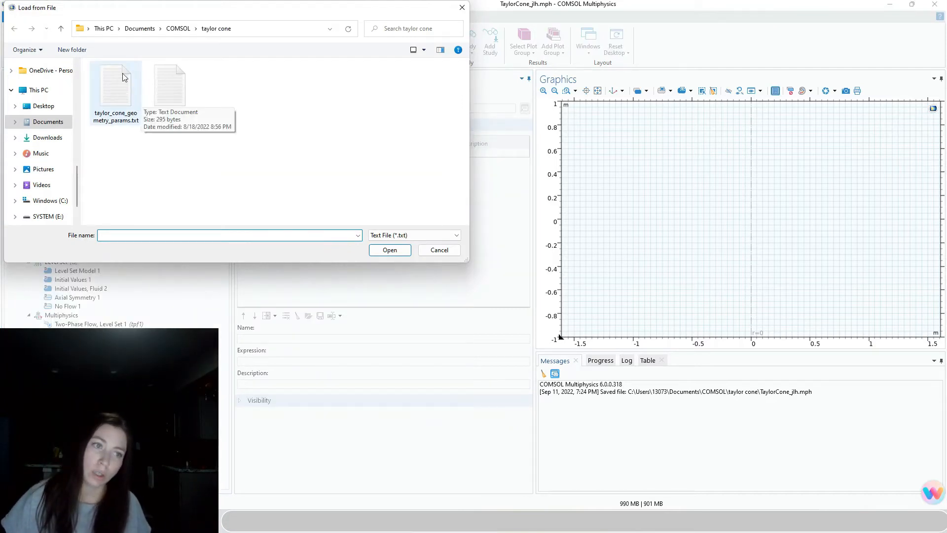
left_click(171, 90)
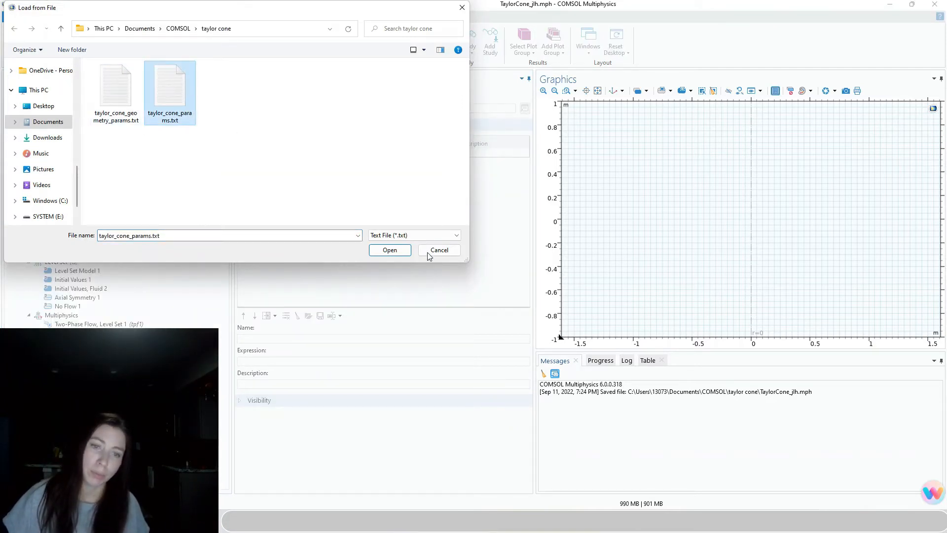
left_click(400, 251)
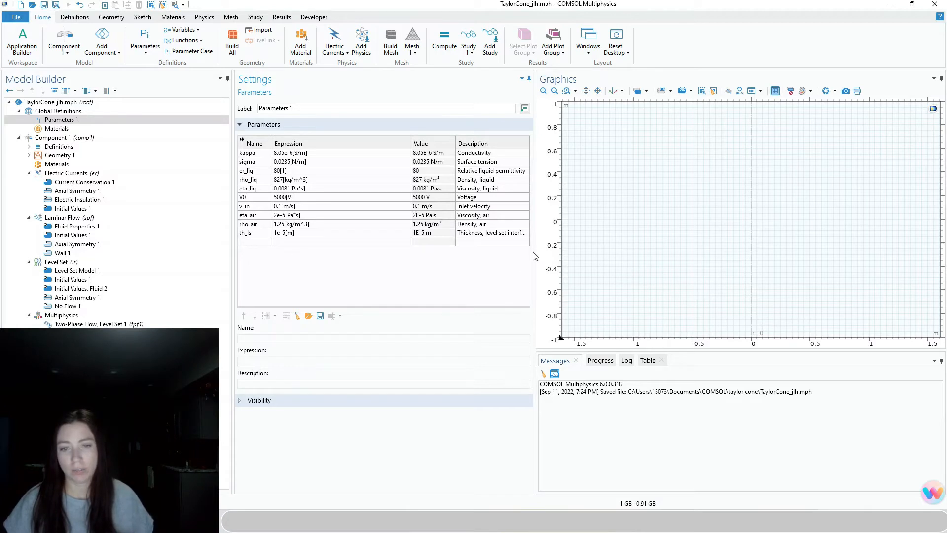
Widen the Settings panel to read the geometry parameters, then give the graphics area room again
left_click_drag(534, 256, 622, 252)
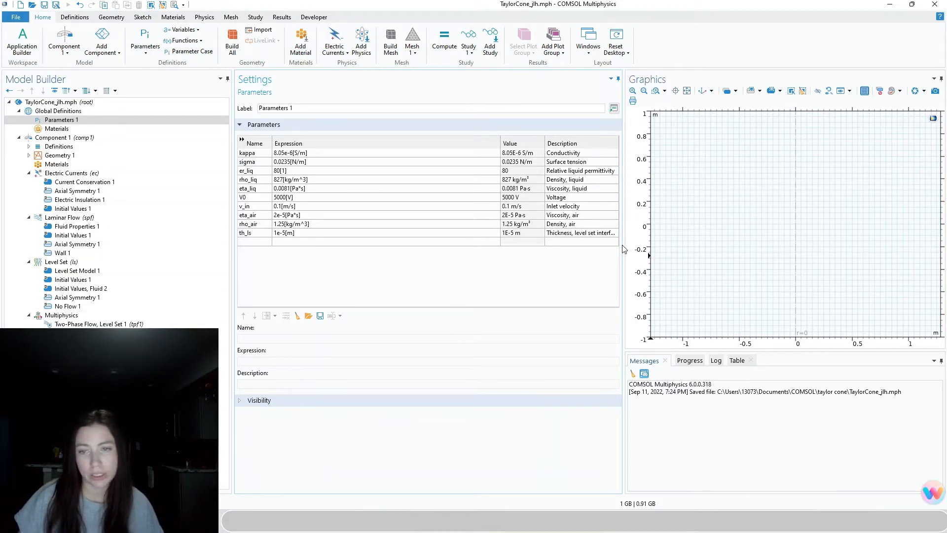
left_click_drag(623, 244, 481, 280)
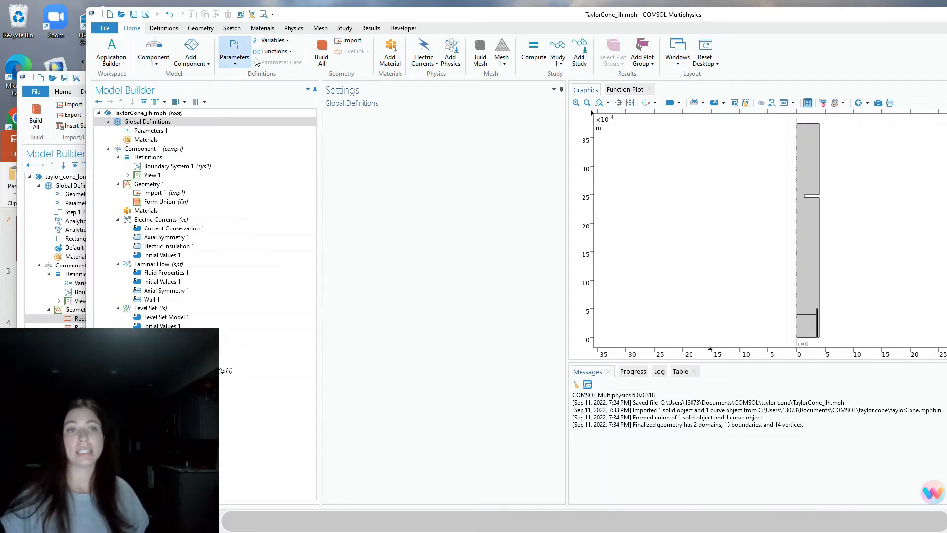
Add global Rectangle function rect1 from 1e-3 to 4e-3, then view the reference model's Rectangle 1
left_click(275, 53)
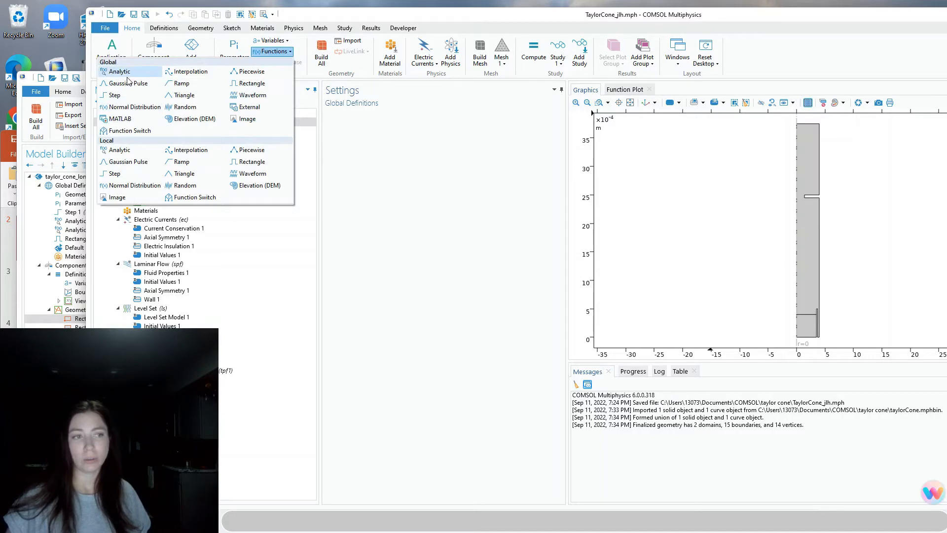
left_click(249, 82)
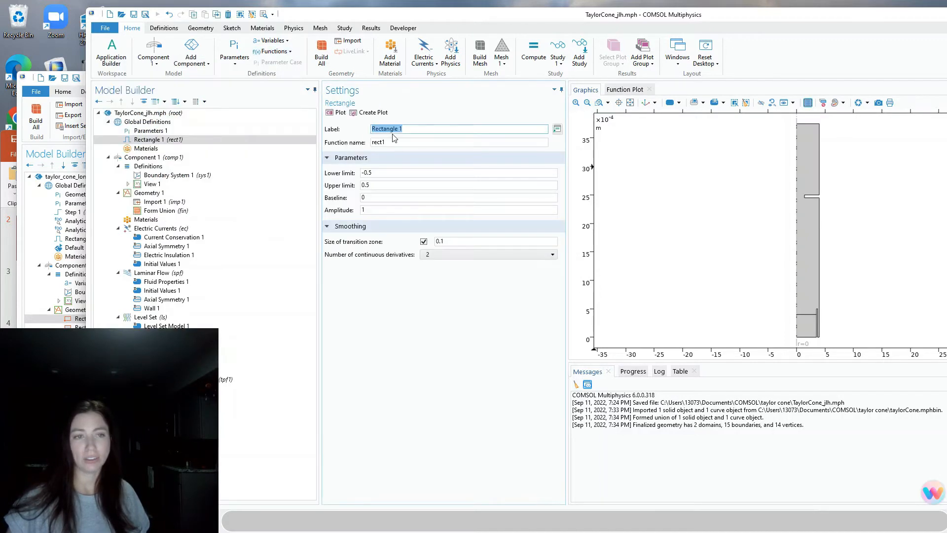
double_click(391, 171)
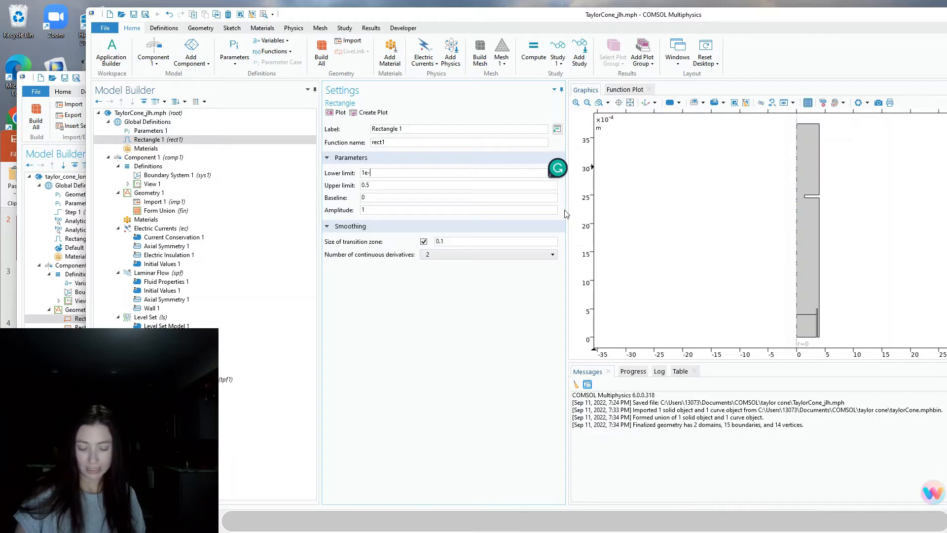
double_click(408, 187)
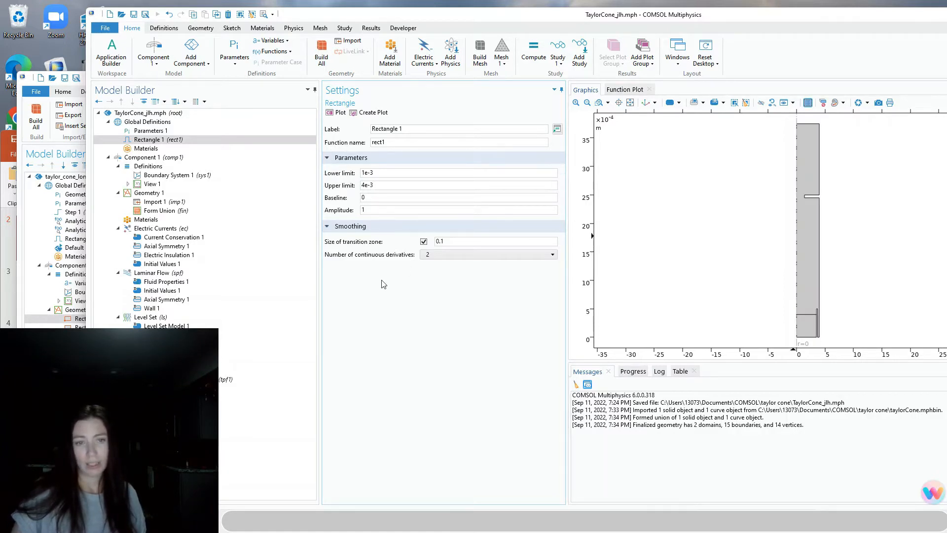
left_click(73, 240)
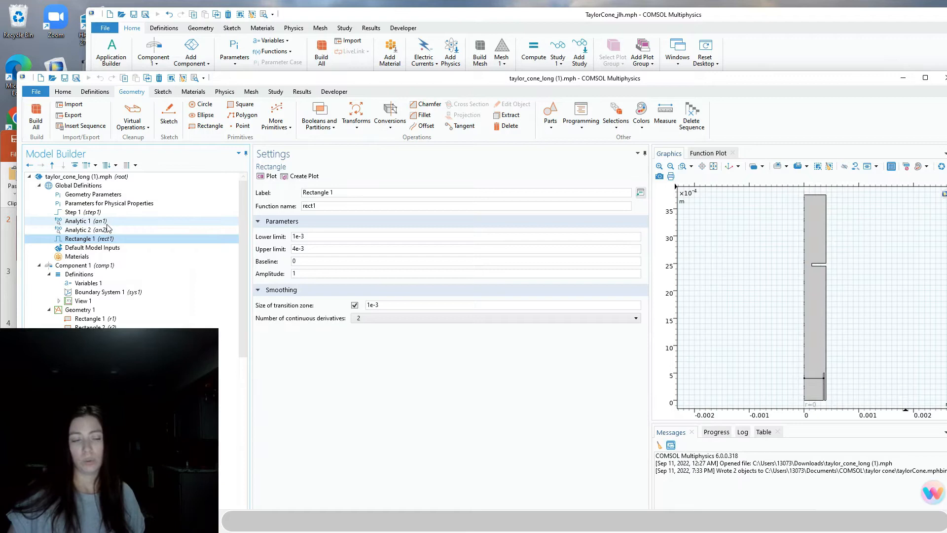
Inspect the reference model's Analytic 1, Analytic 2 and Rectangle 1 functions
left_click(107, 222)
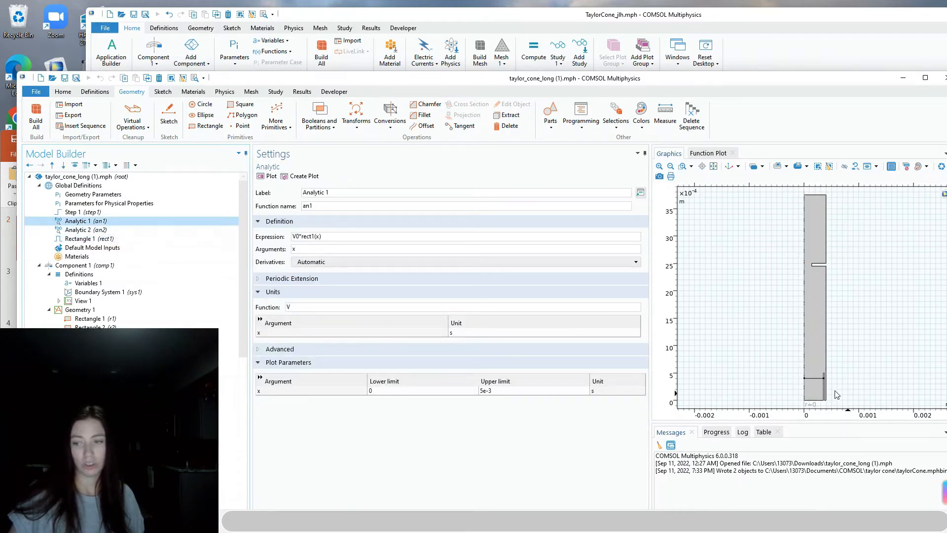
left_click(98, 229)
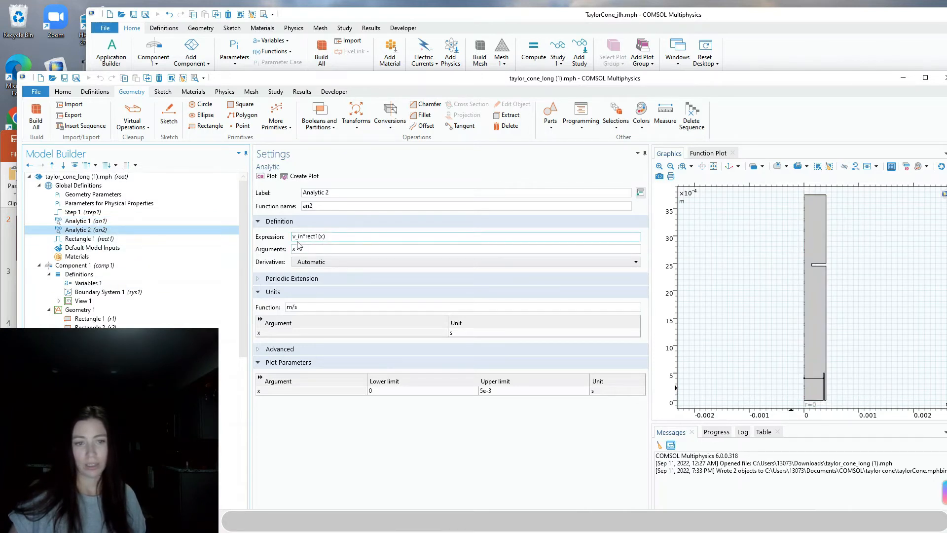
left_click(81, 238)
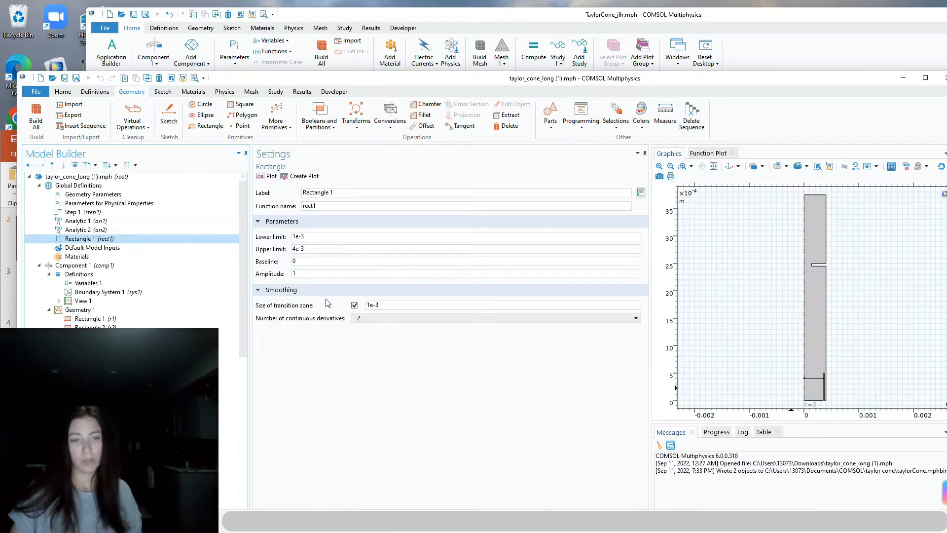
Give rect1 a 1e-3 smoothing transition zone and plot the smoothed pulse
left_click(518, 22)
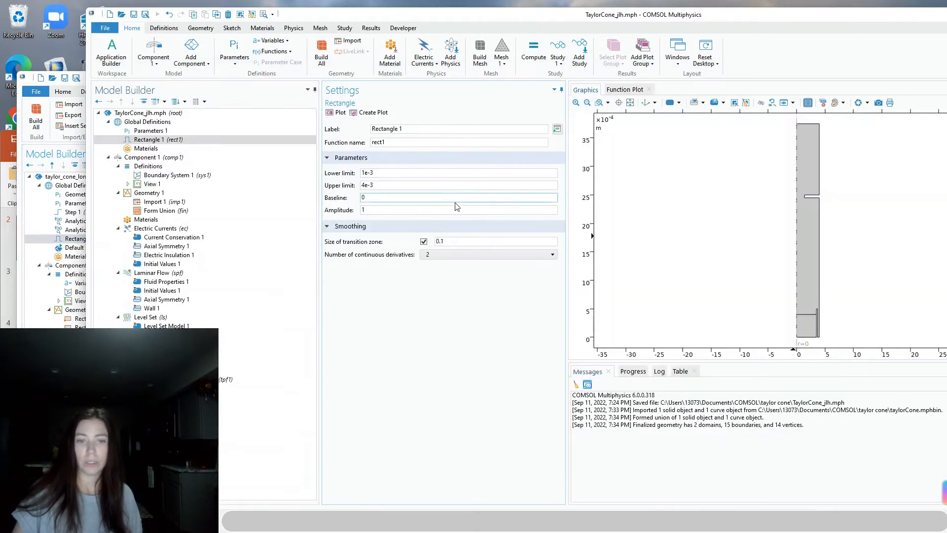
left_click(491, 239)
key("BackSpace")
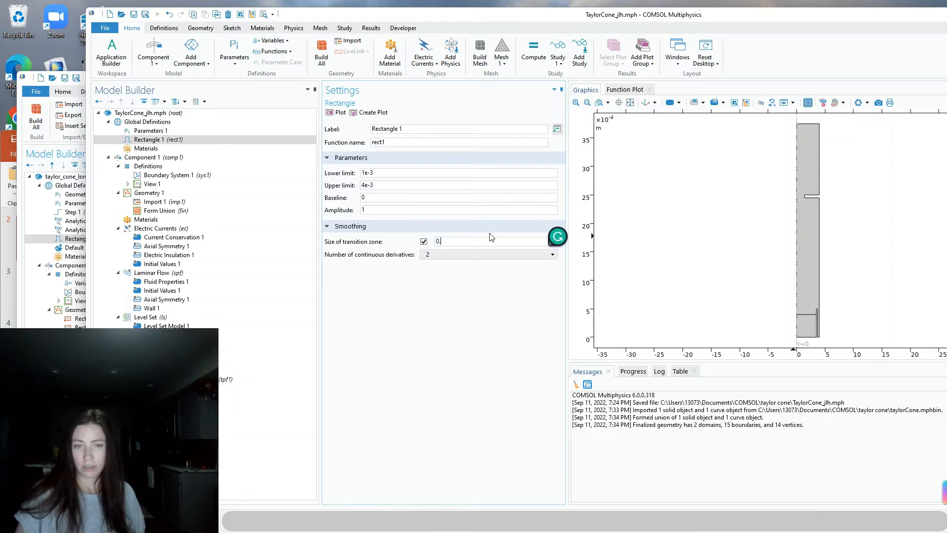
type("e-3")
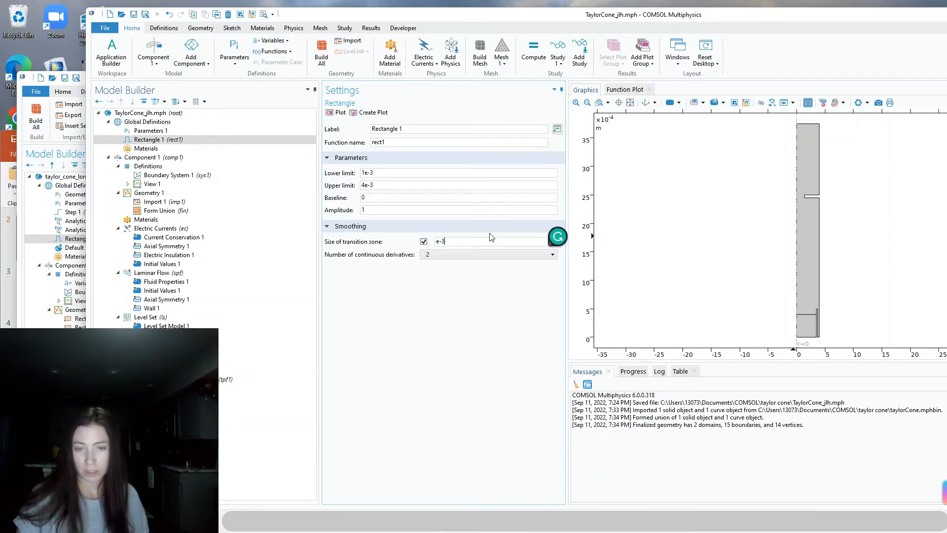
key("BackSpace")
type("1e")
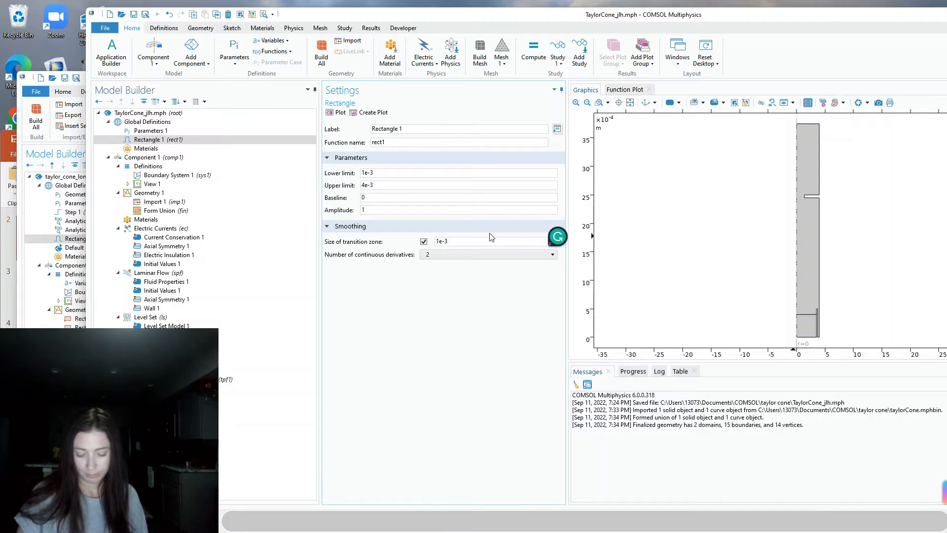
left_click(336, 112)
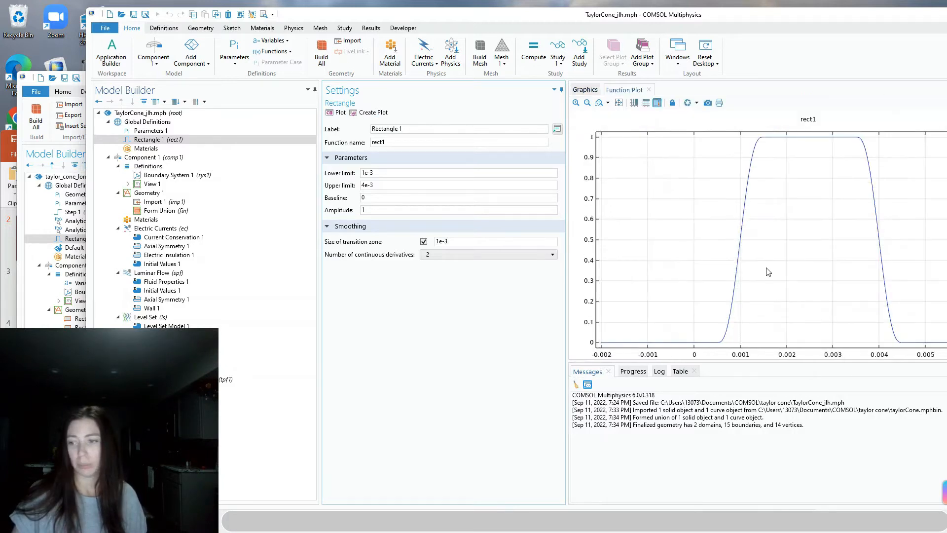
left_click_drag(829, 17, 748, 21)
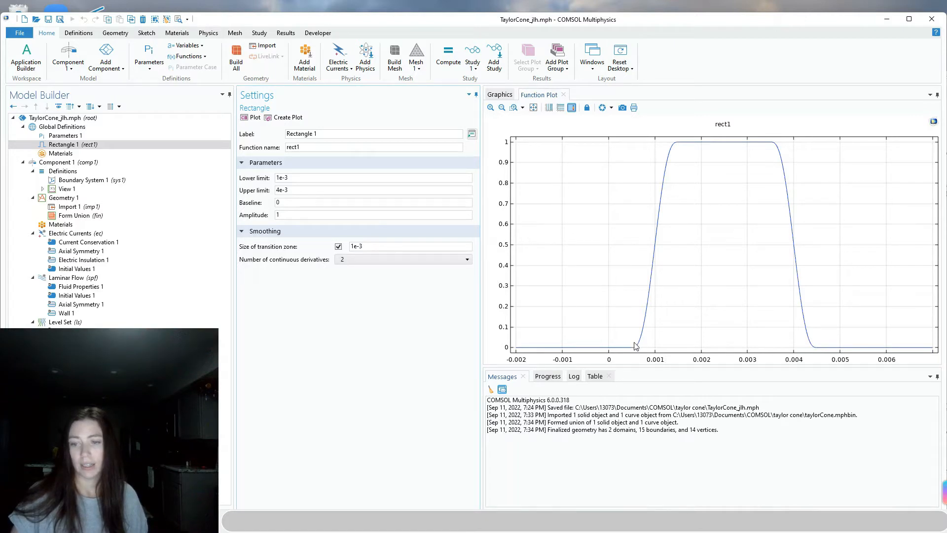
left_click(339, 246)
left_click(250, 119)
left_click(338, 246)
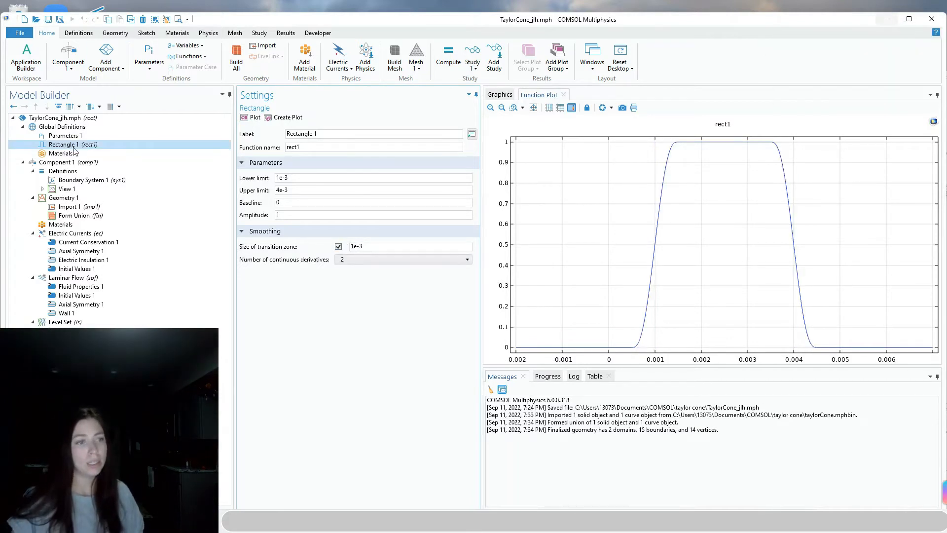
left_click(181, 58)
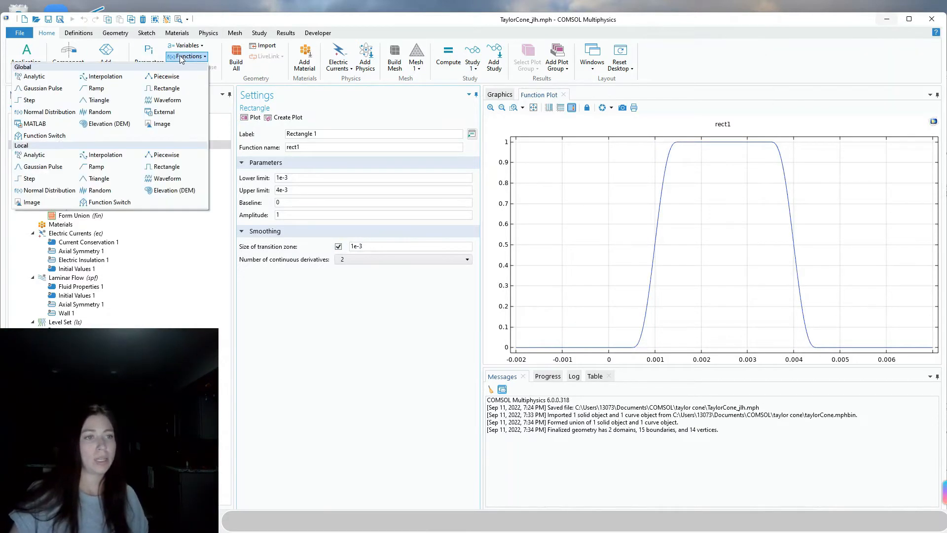
Add analytic function an1 as V0*rect1(x), argument unit s, plot upper limit 5e-3
left_click(34, 76)
left_click(282, 180)
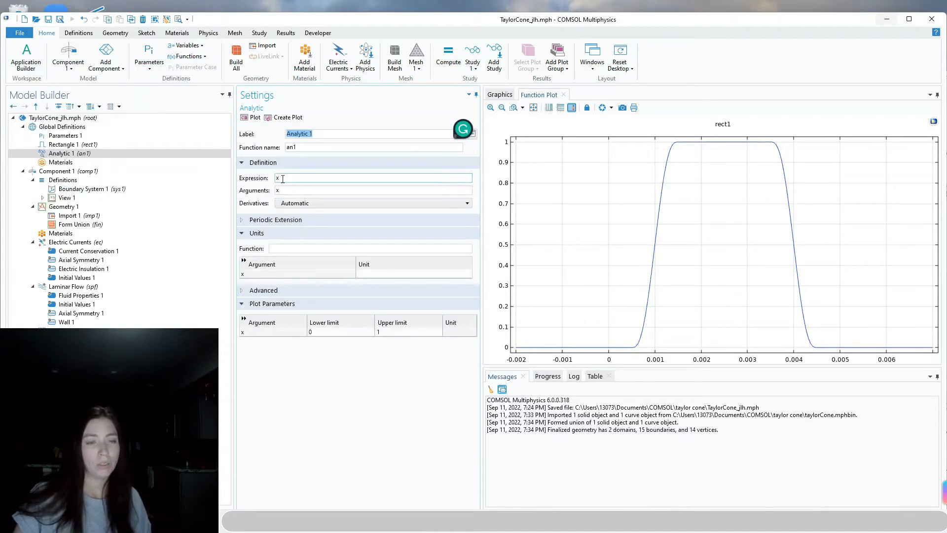
double_click(283, 180)
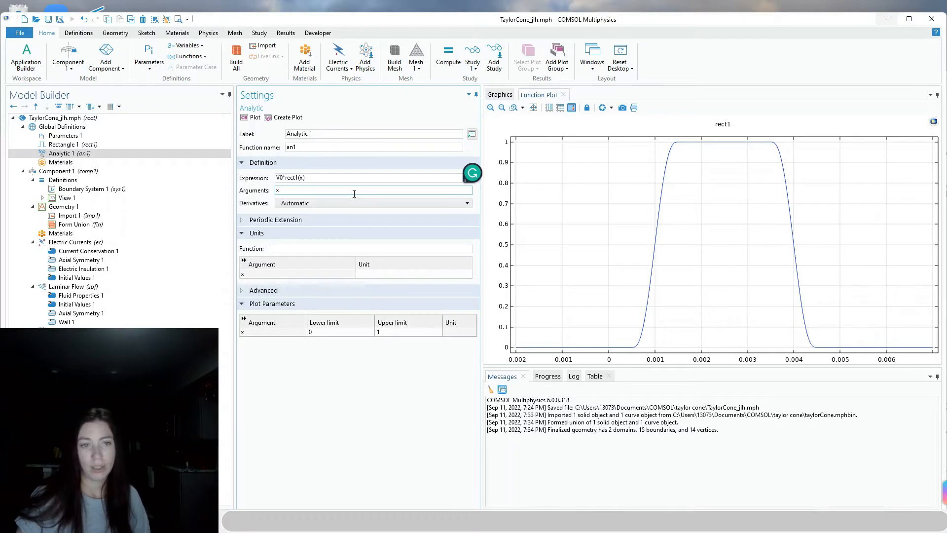
left_click(392, 276)
type("w")
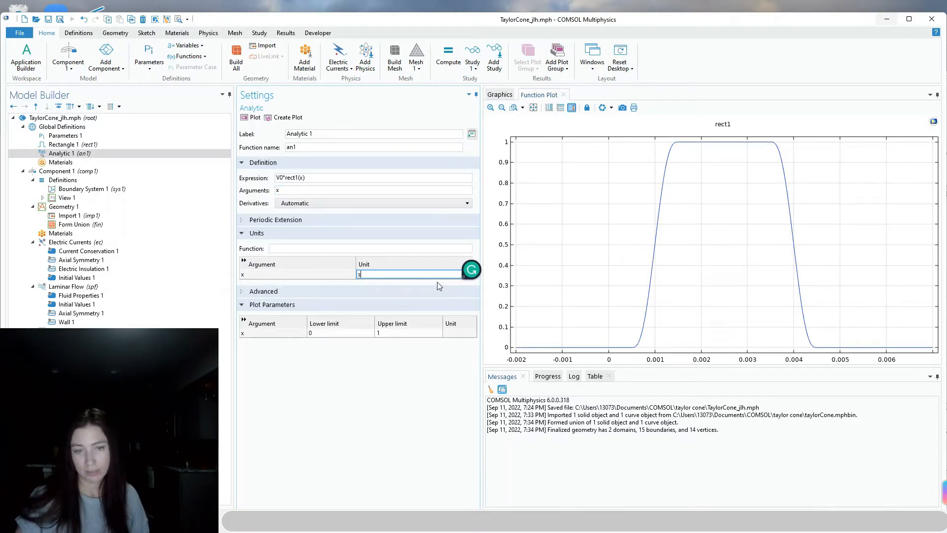
left_click(453, 332)
type("s")
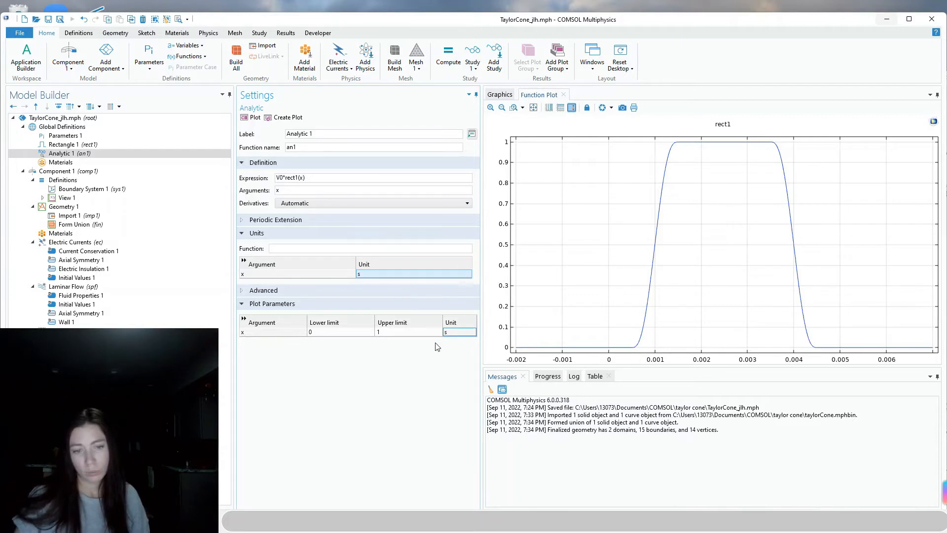
left_click(398, 333)
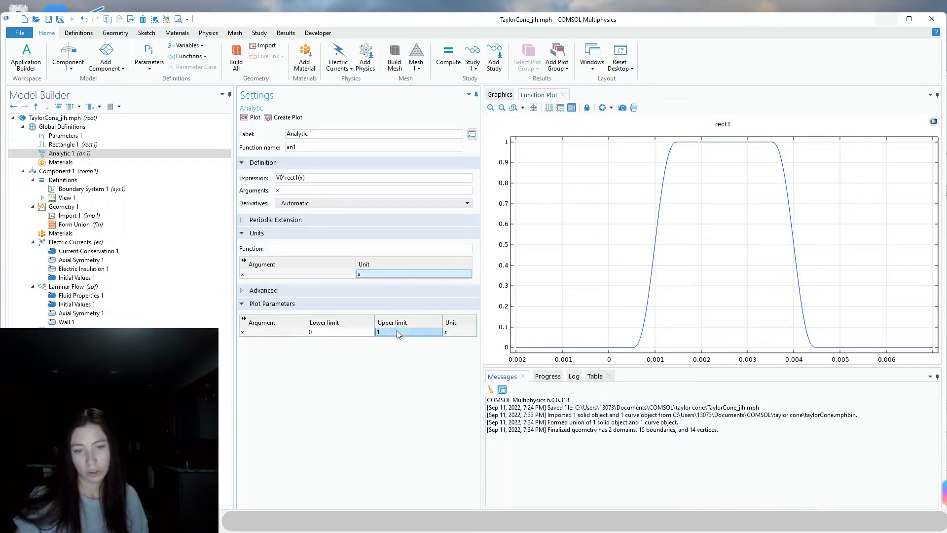
type("e-3")
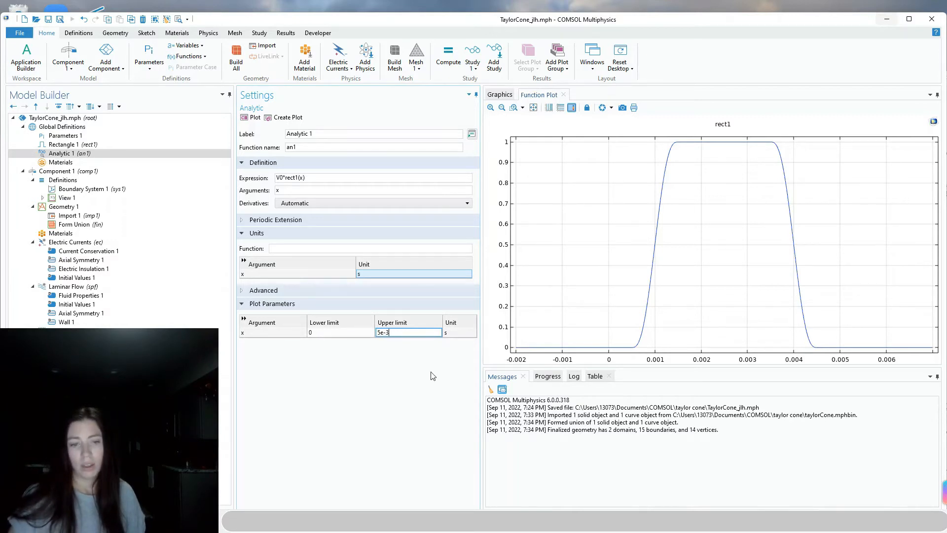
left_click(431, 374)
Set an1's output unit to V
left_click(304, 191)
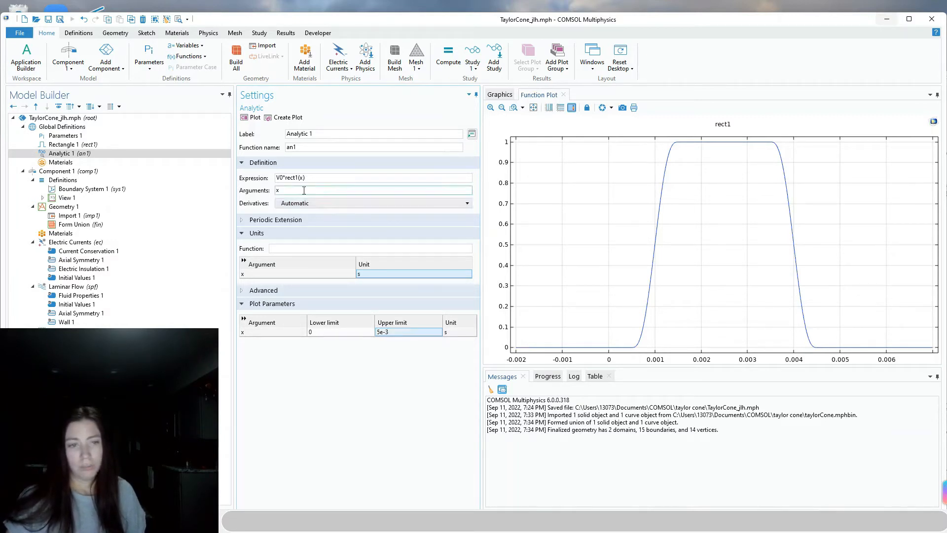
left_click(284, 248)
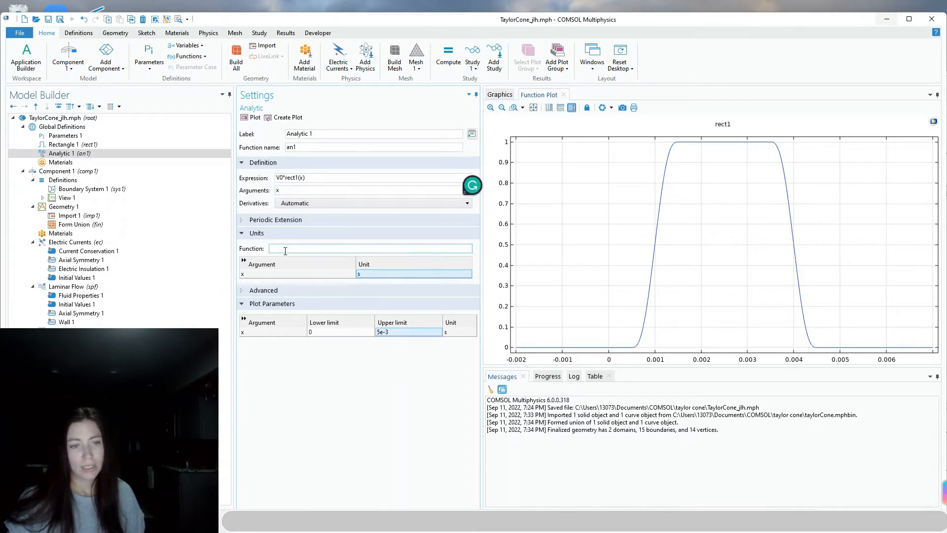
type("V")
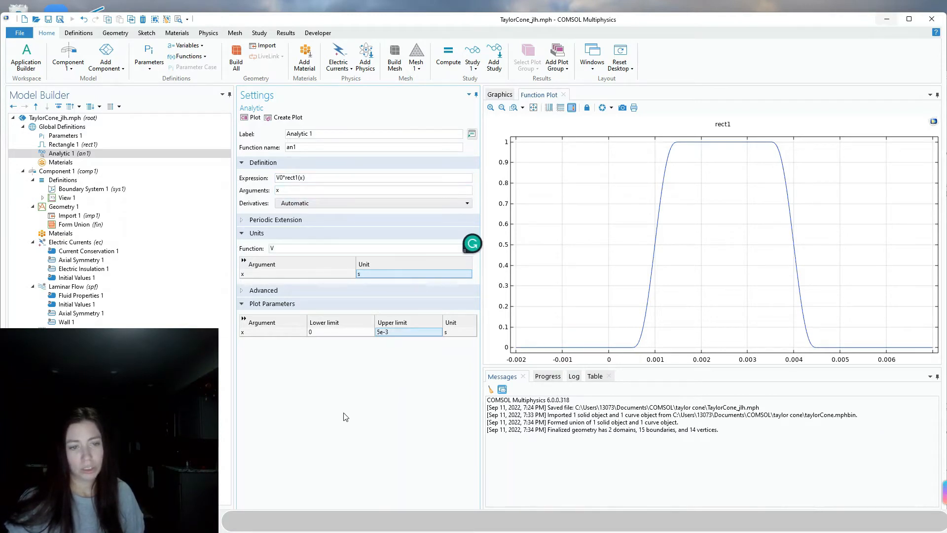
left_click(318, 275)
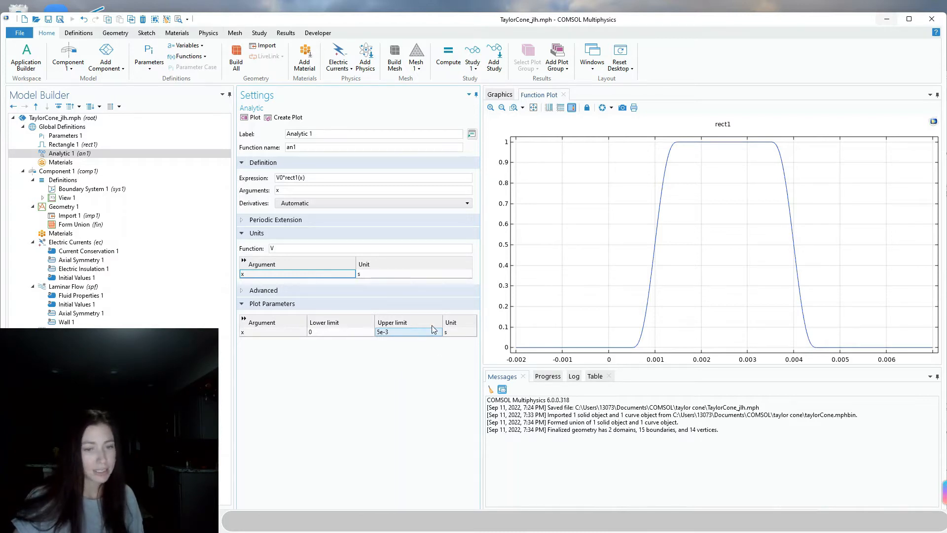
left_click(196, 55)
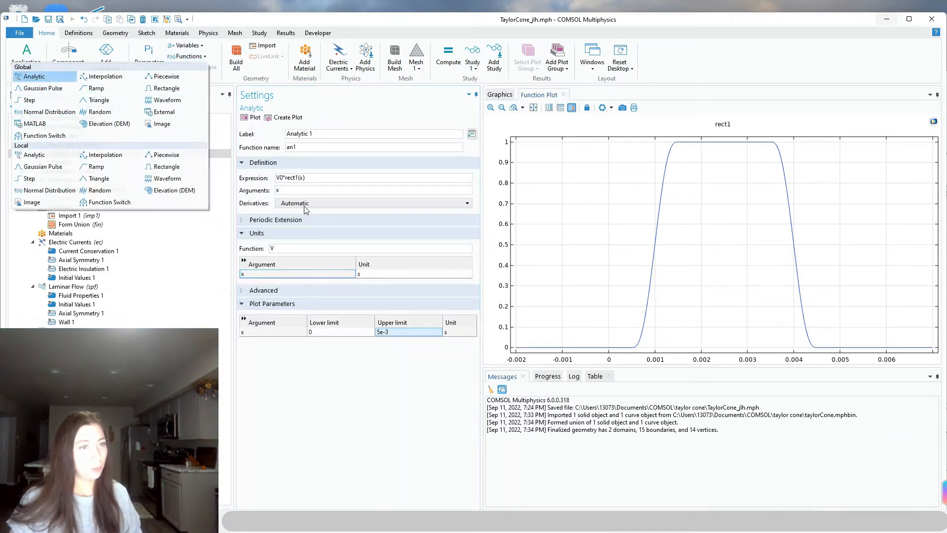
Add a second analytic function an2 with expression v_in*rect1(x)
key("Return")
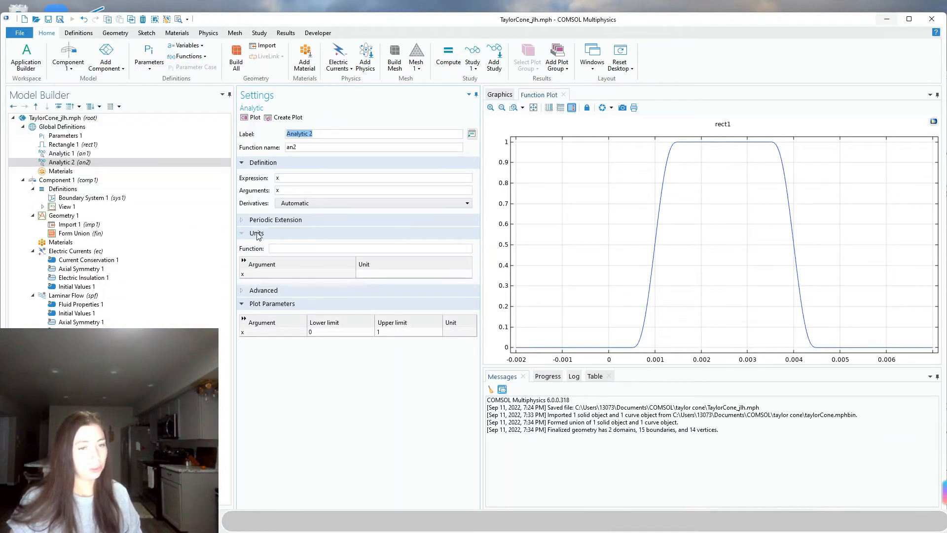
double_click(289, 177)
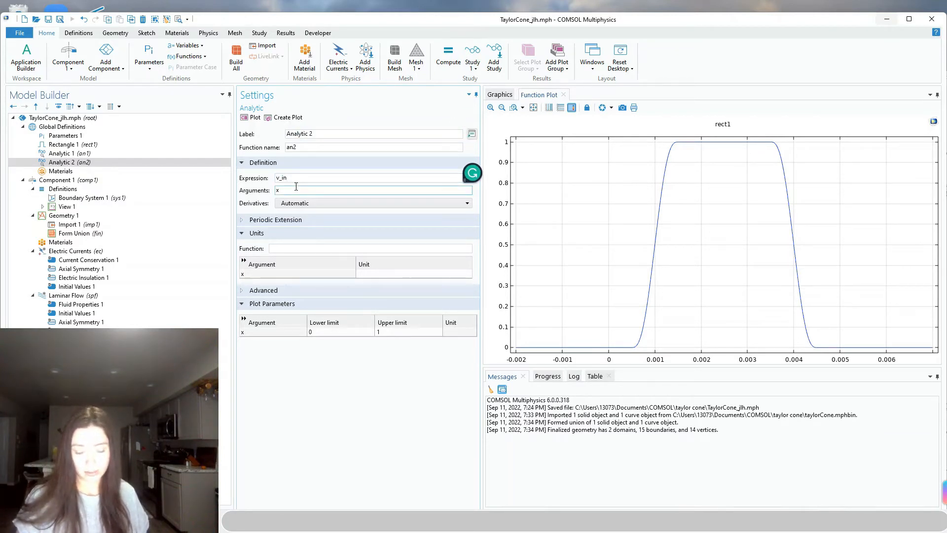
type("v_in*rect1")
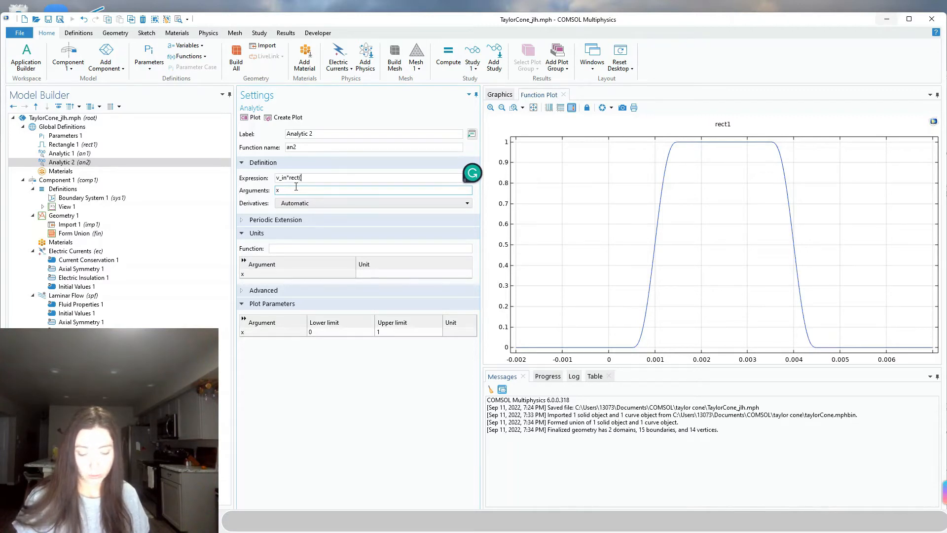
key("BackSpace")
key("BackSpace")
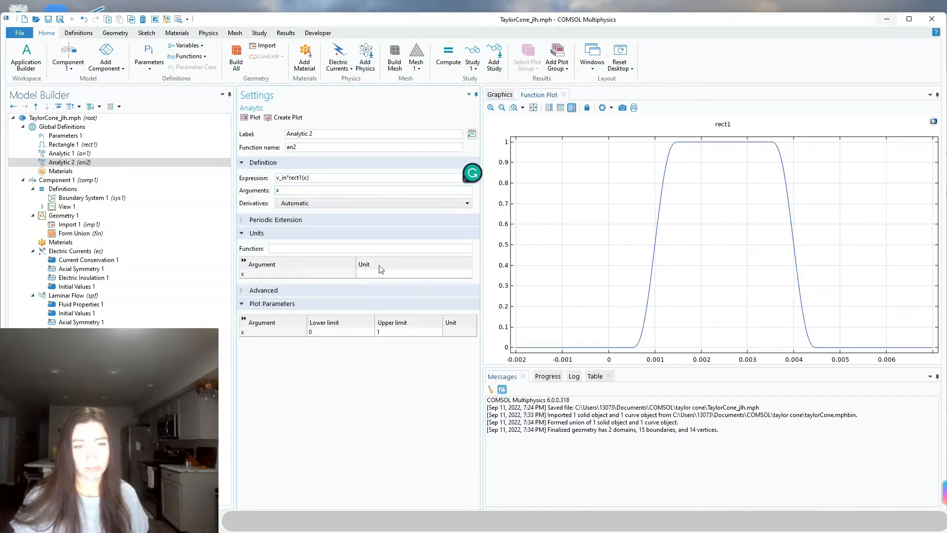
Give an2 argument unit s, plot upper limit 5e-3 and output unit m/s
left_click(388, 274)
type("s")
left_click(403, 332)
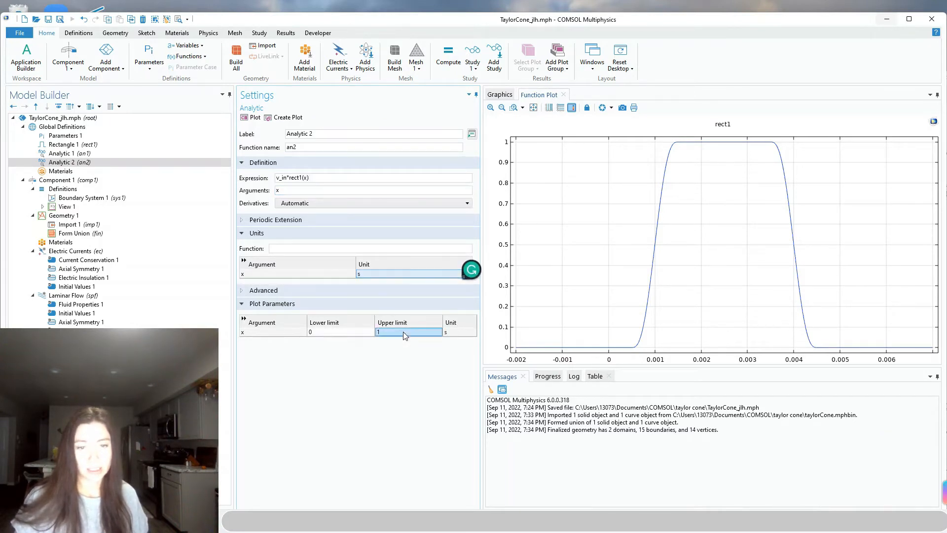
left_click(340, 334)
left_click(386, 331)
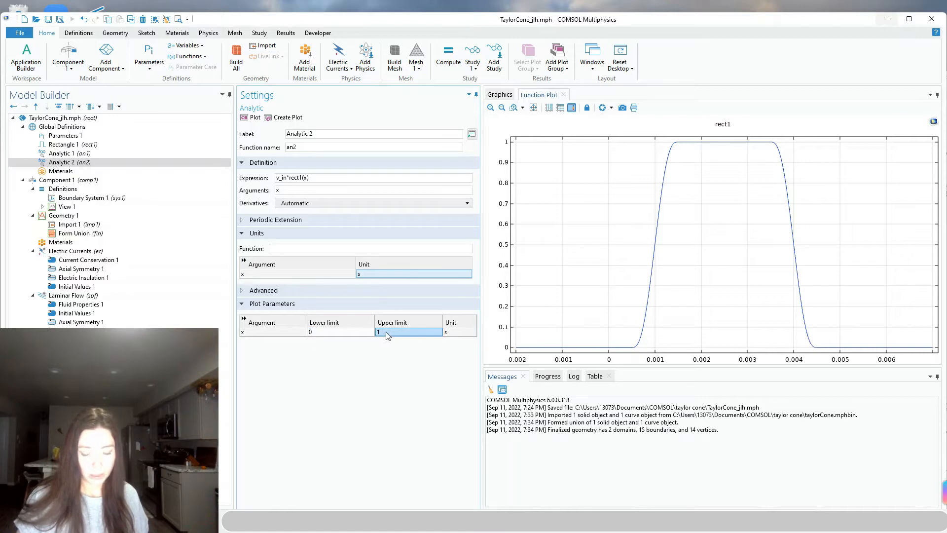
type("5e-3")
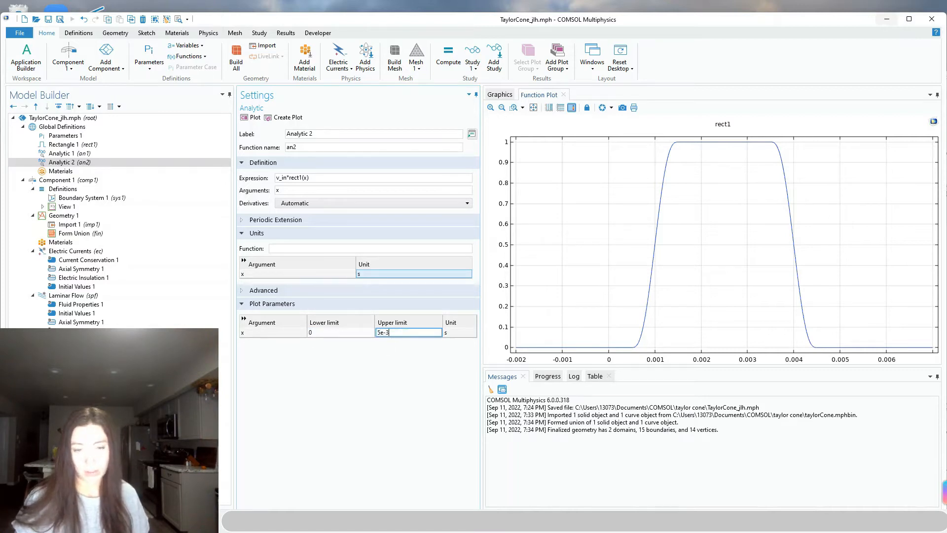
left_click(320, 248)
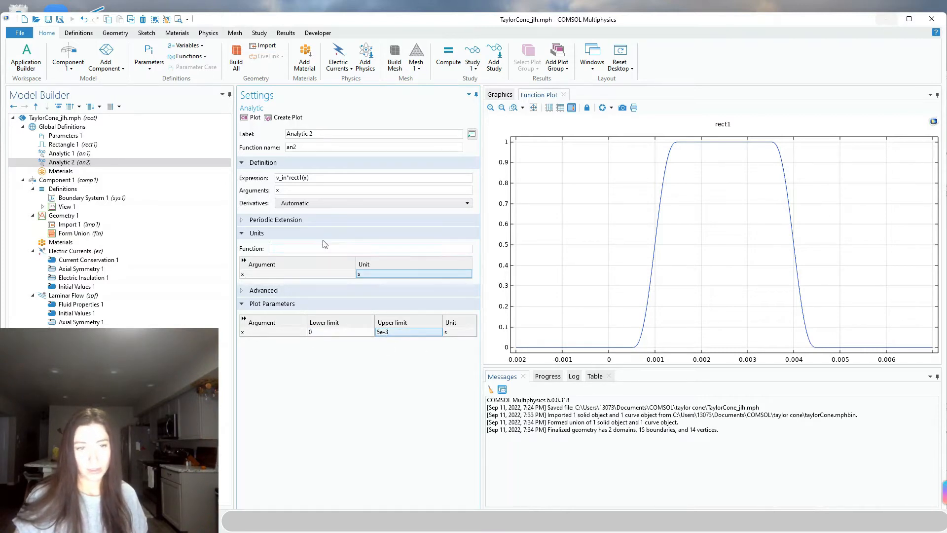
type("m")
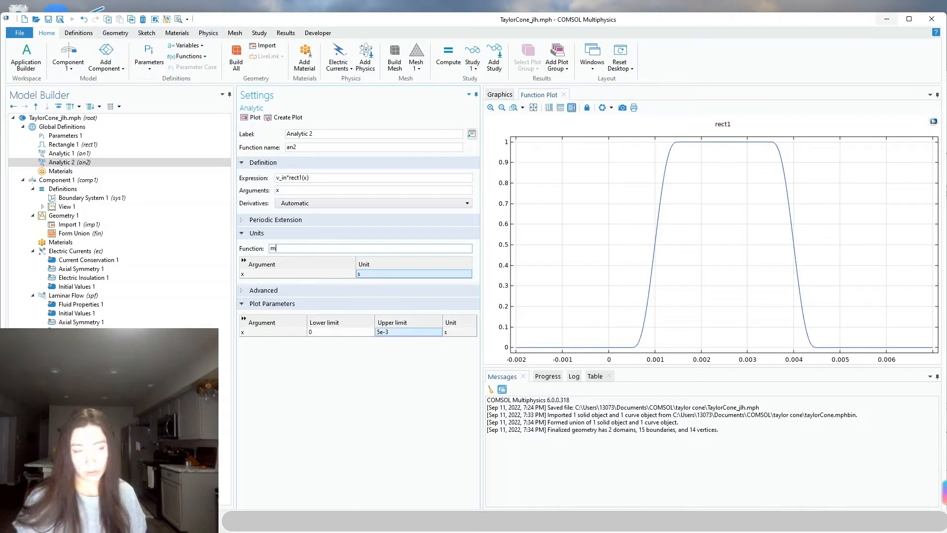
type("/s")
key("Return")
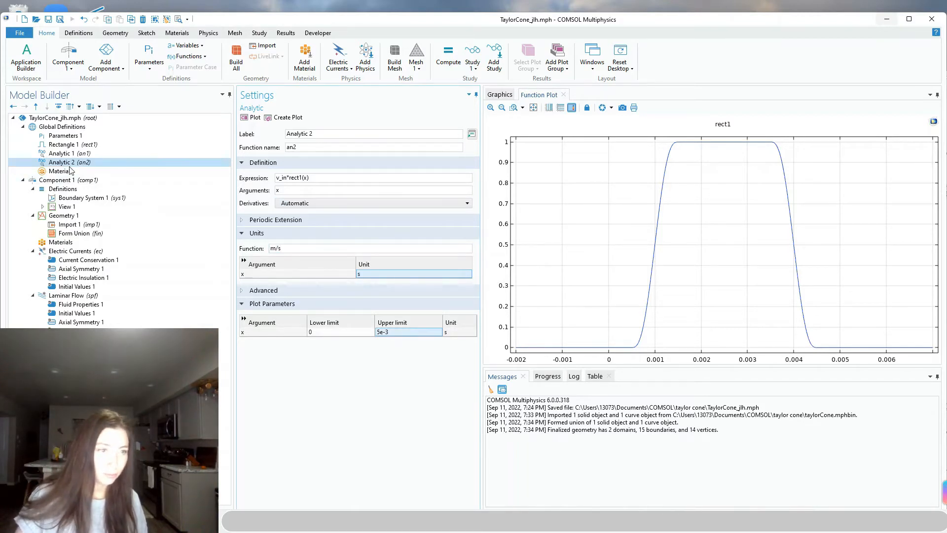
Add a global Step function, set its location to 1e-3 as in the reference, and plot it
left_click(192, 57)
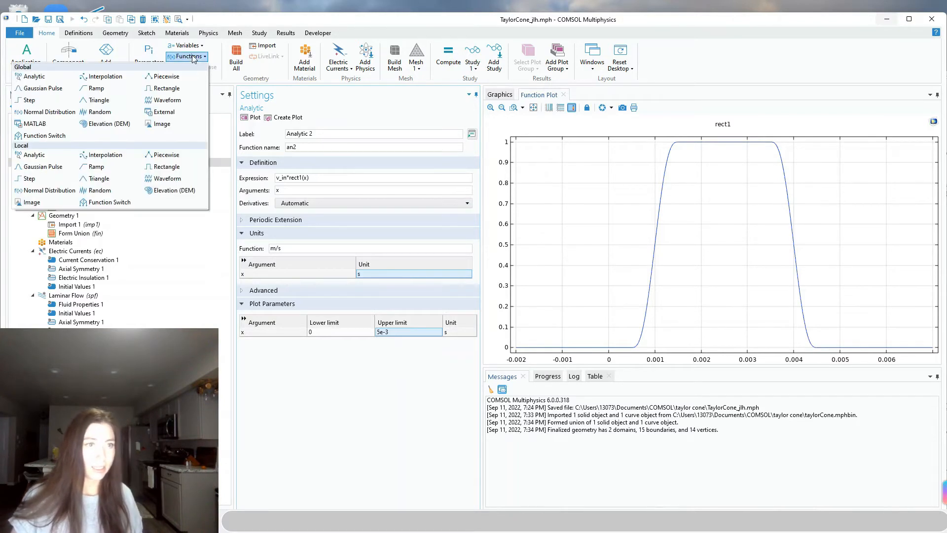
left_click(30, 100)
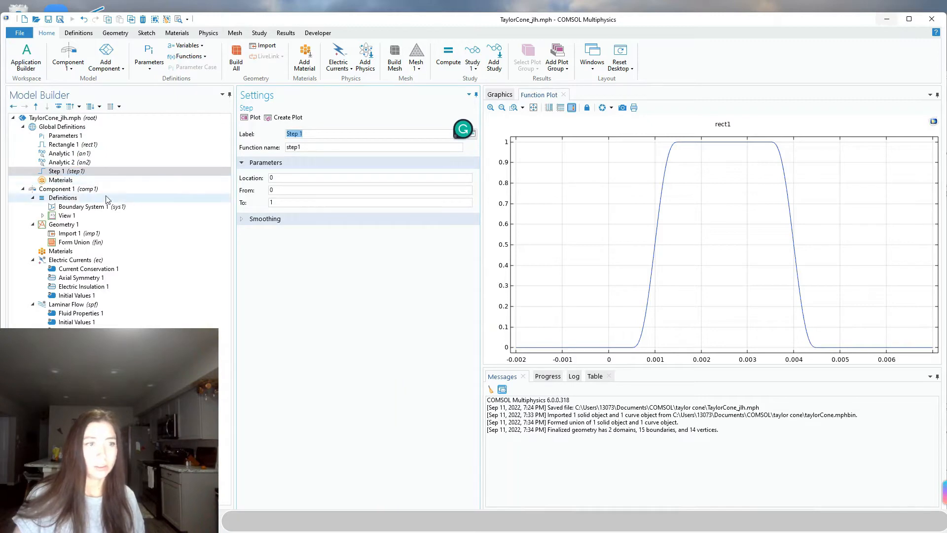
double_click(821, 21)
left_click(27, 255)
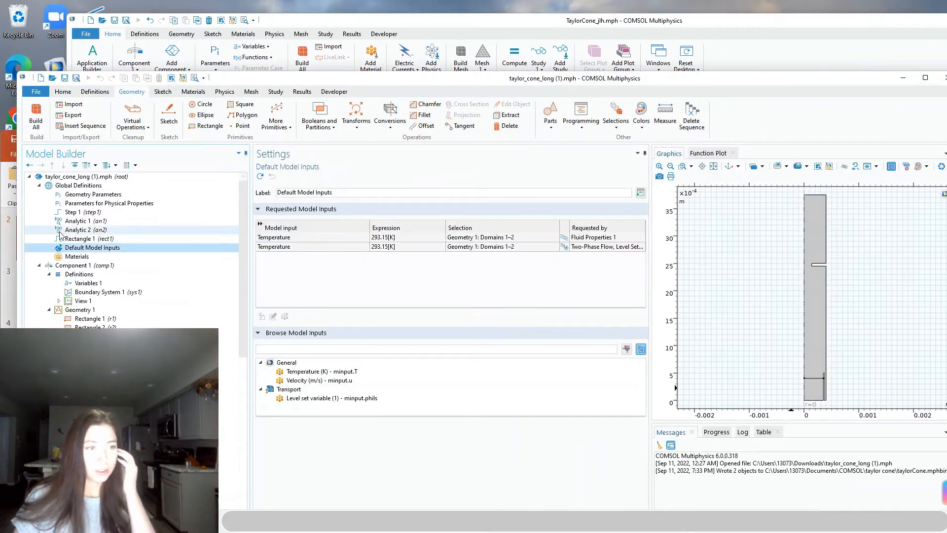
left_click(73, 212)
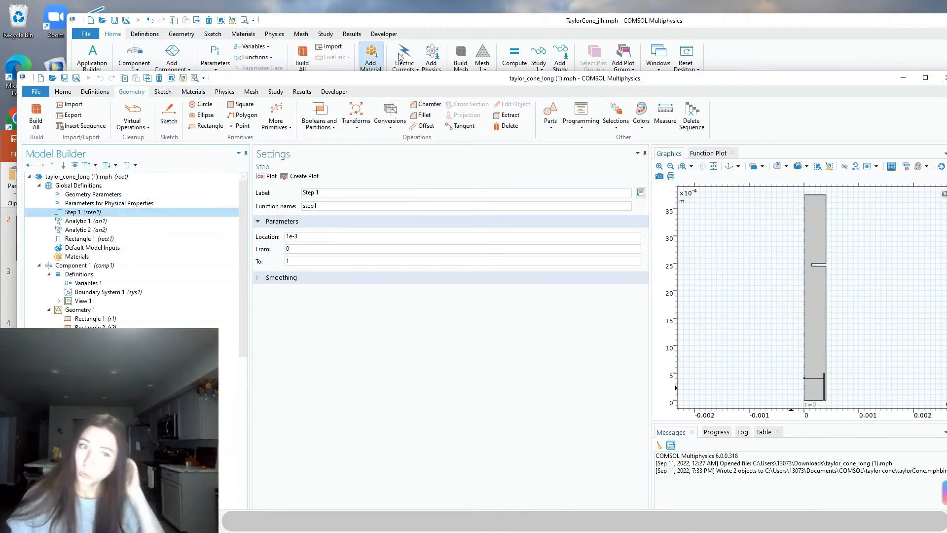
left_click(449, 25)
left_click(360, 177)
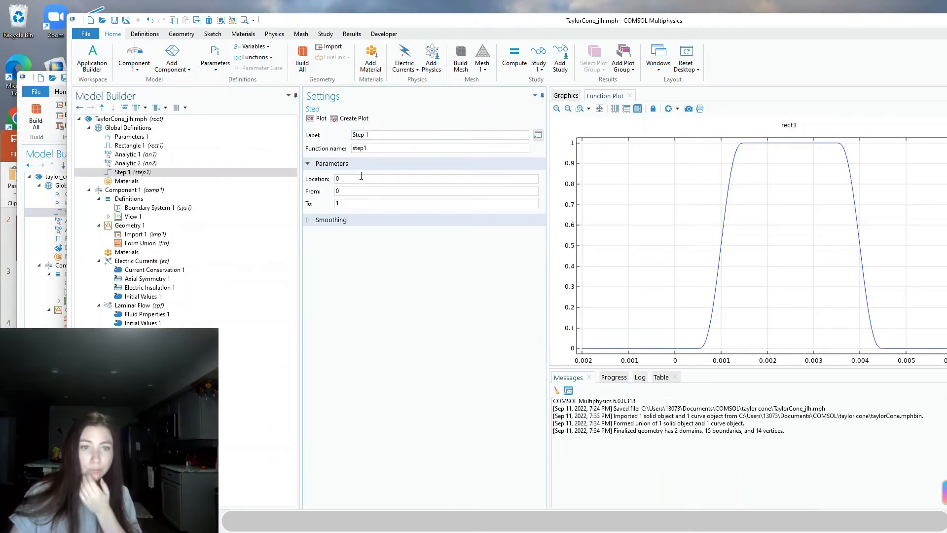
left_click_drag(360, 178, 333, 179)
type("1e-3")
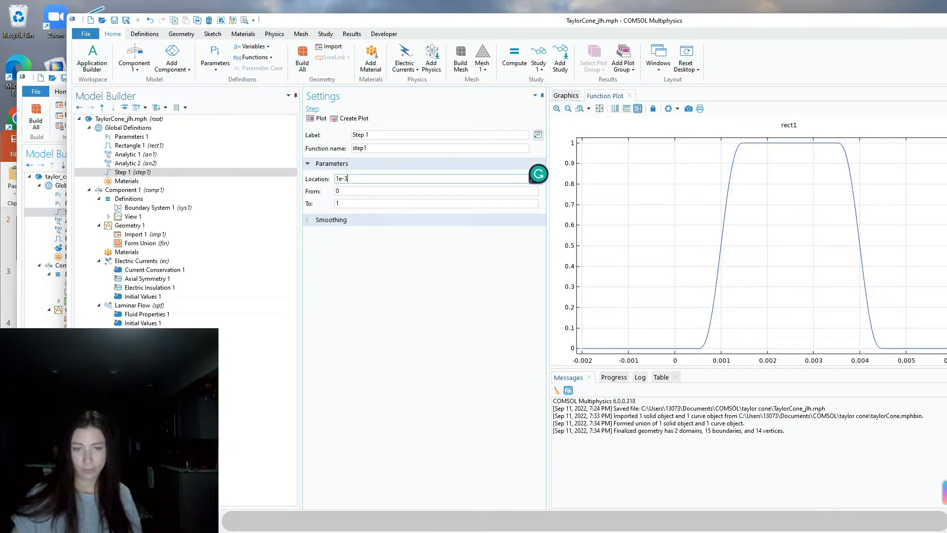
left_click(320, 118)
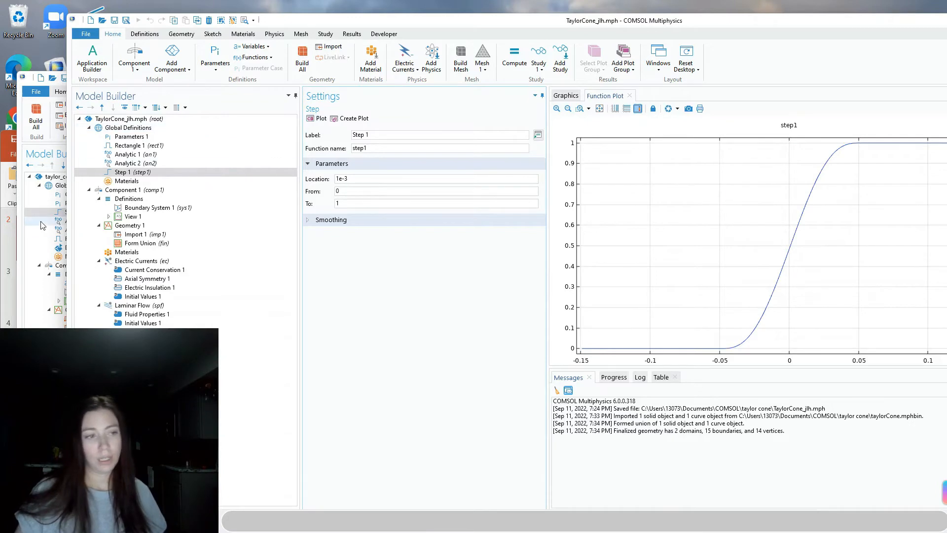
Enable a custom step smoothing transition zone of 1e-3 and replot the smoothed step
left_click(55, 216)
left_click(259, 279)
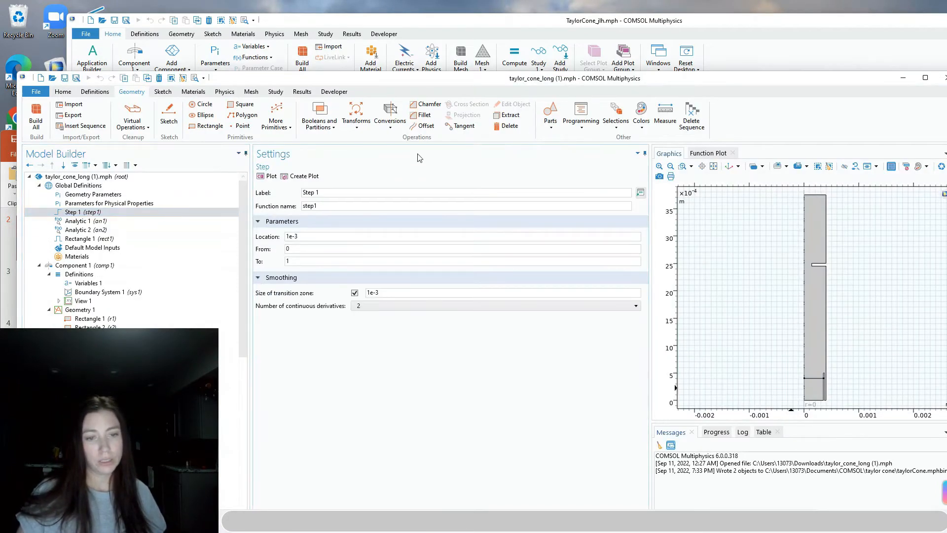
left_click(472, 27)
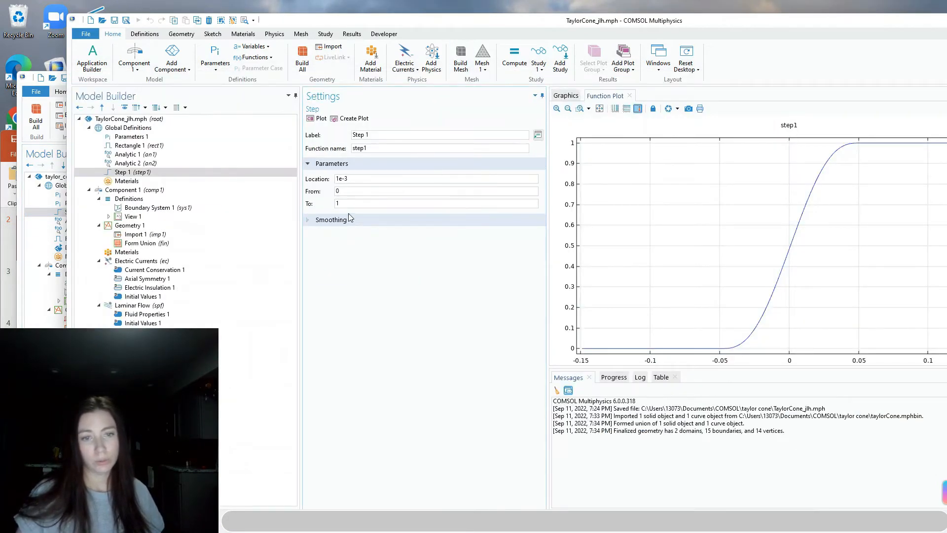
left_click(307, 220)
left_click(404, 234)
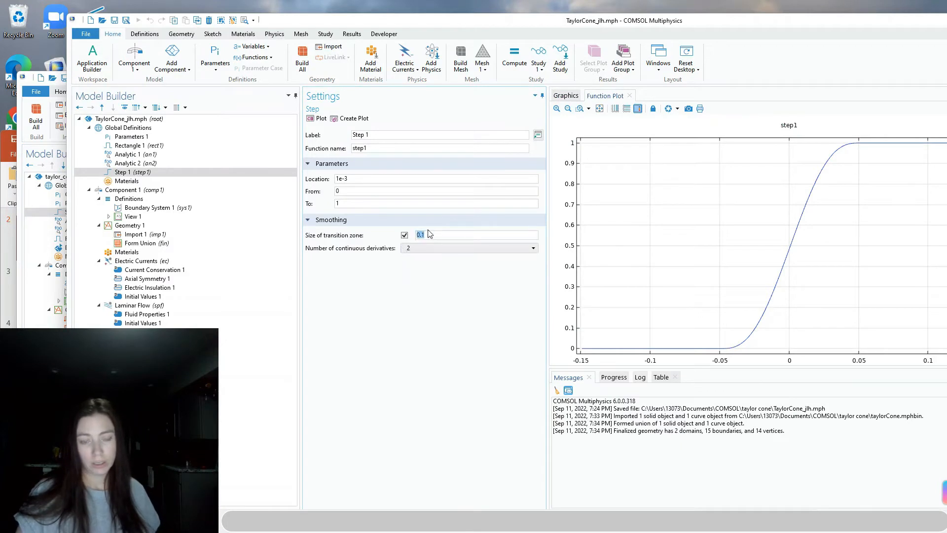
double_click(434, 233)
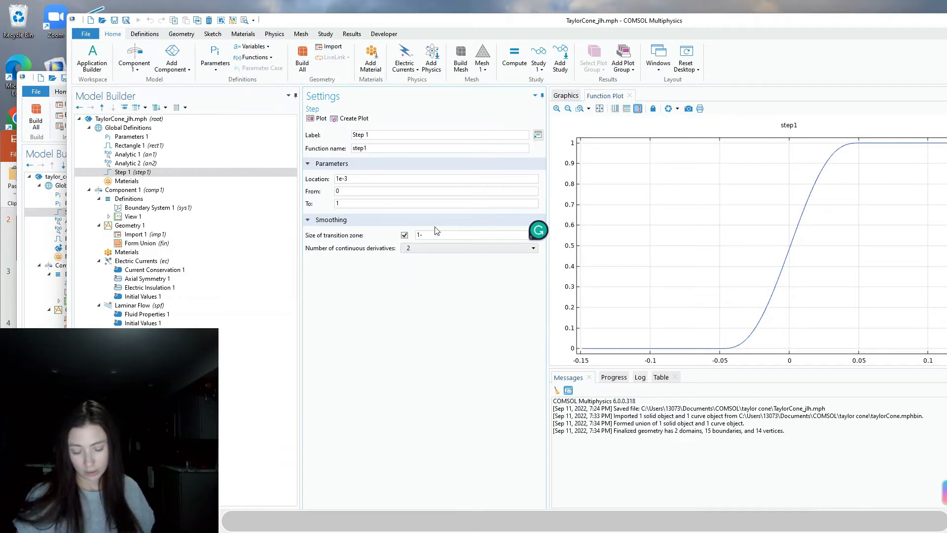
type("1e-3")
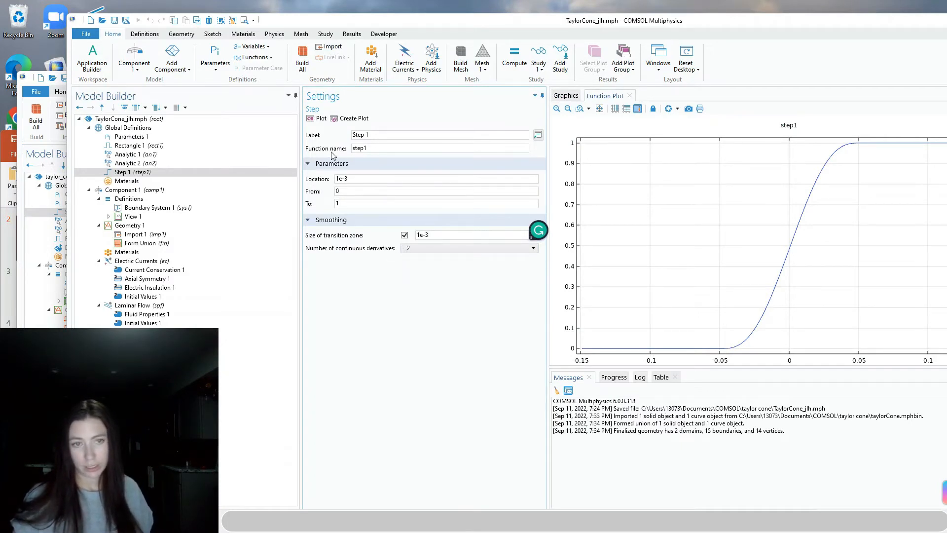
left_click(318, 119)
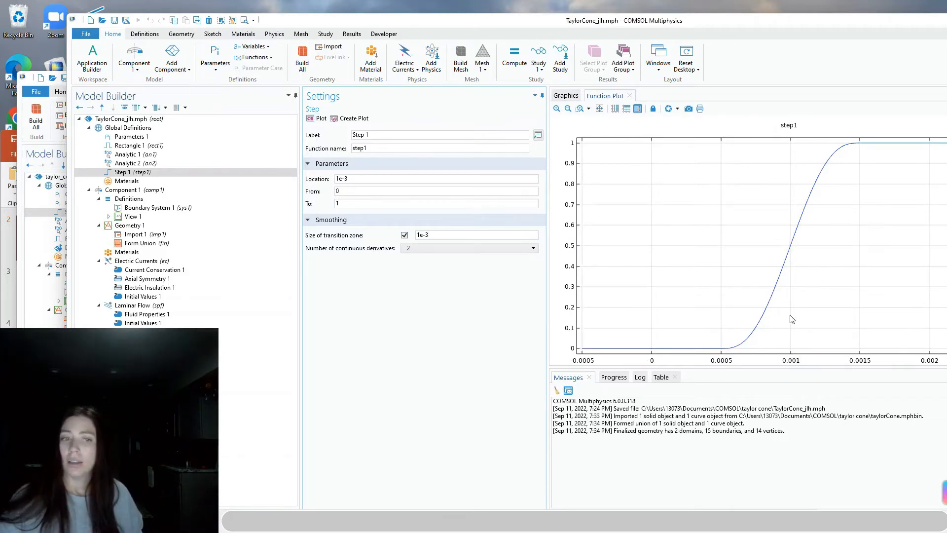
left_click(135, 190)
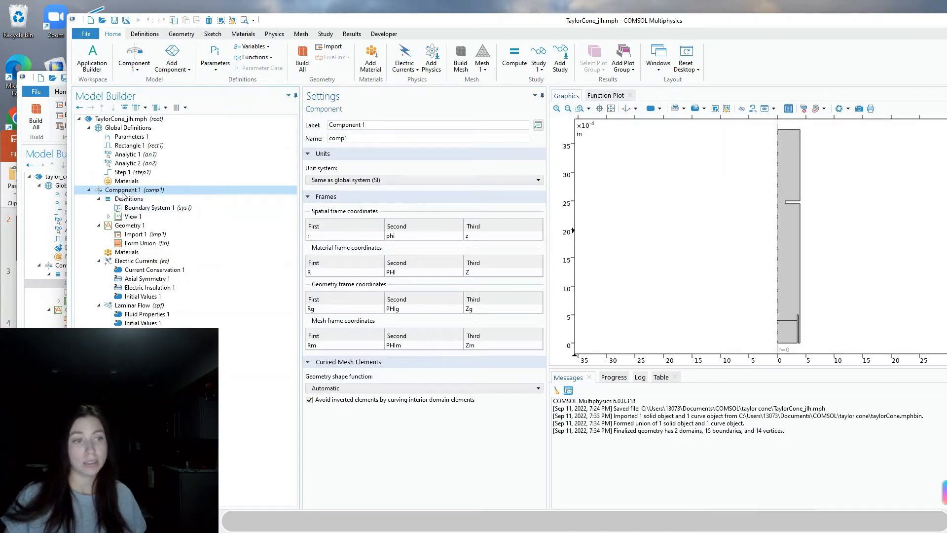
Add a local Variables node to Component 1 and name its first variable epsilon_r
left_click(264, 47)
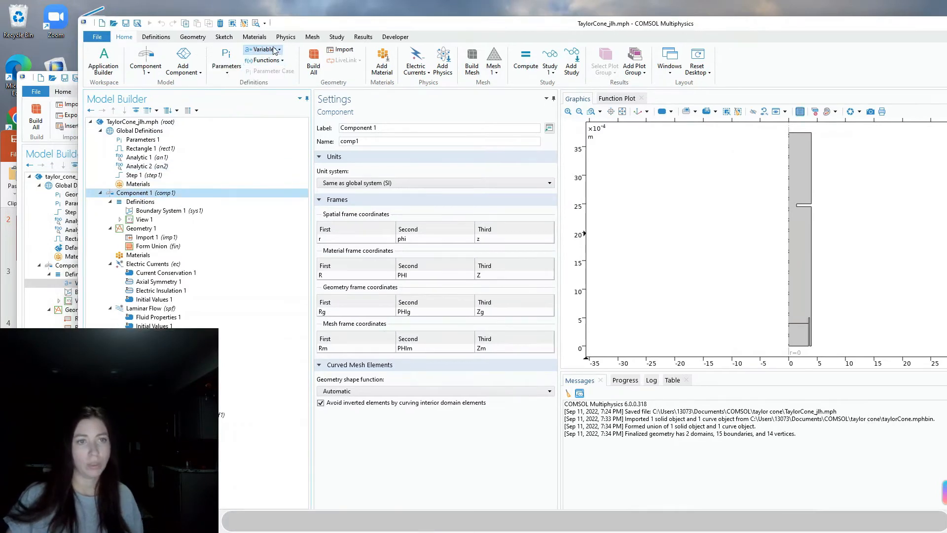
left_click(273, 49)
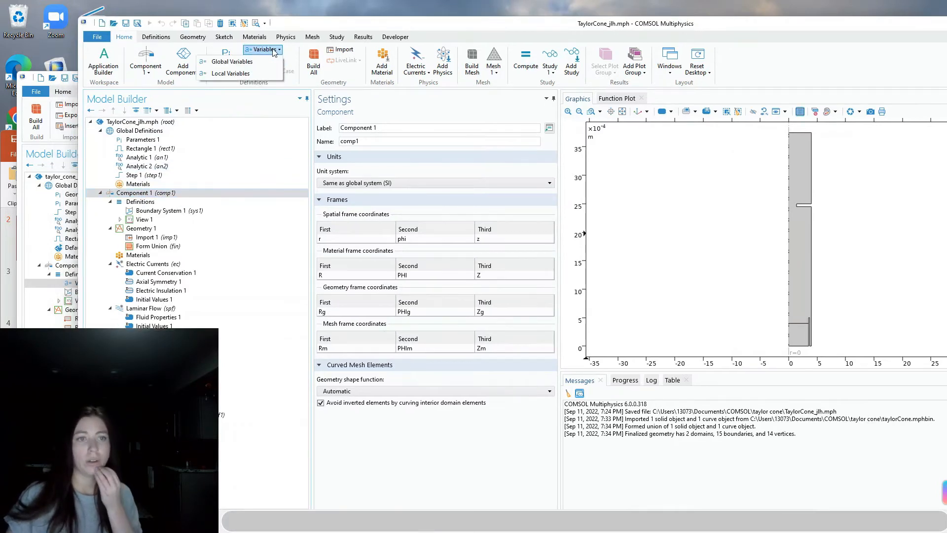
left_click(262, 72)
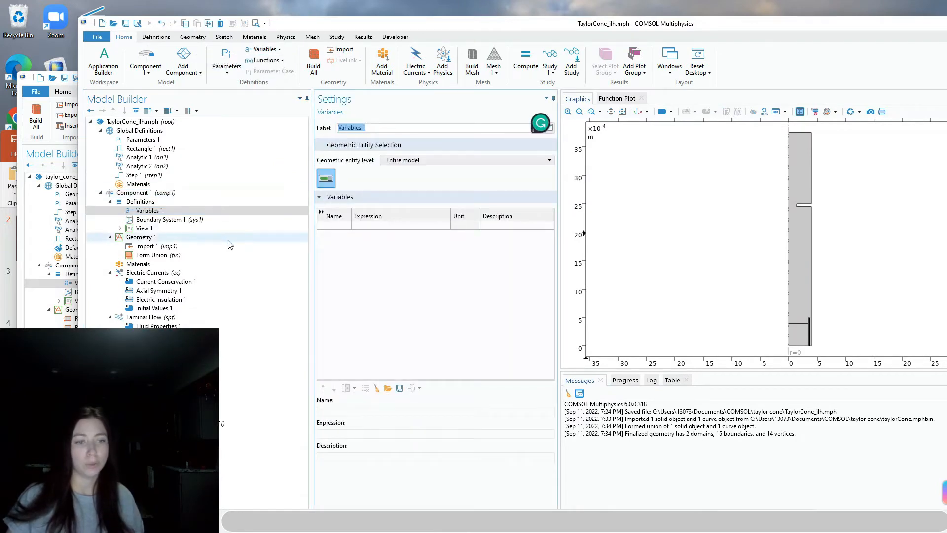
left_click(58, 285)
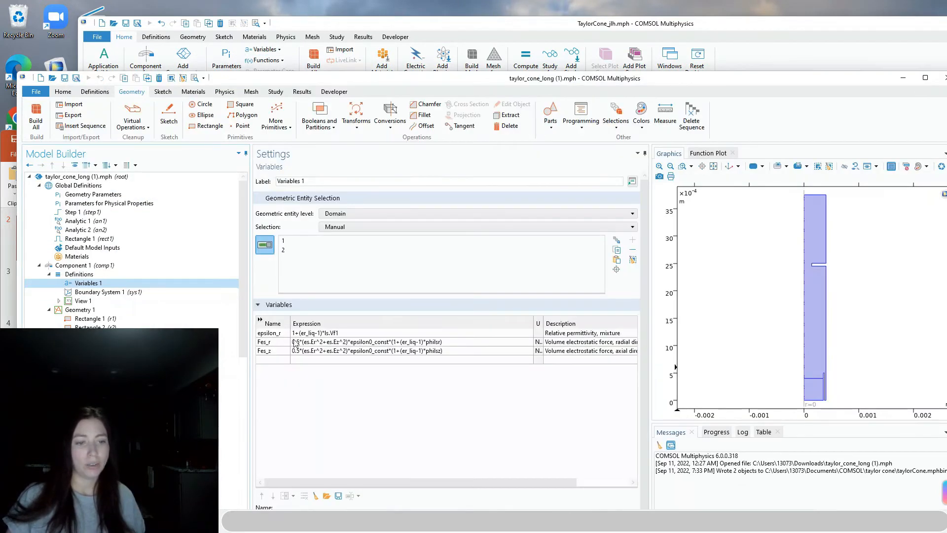
left_click_drag(395, 72, 399, 205)
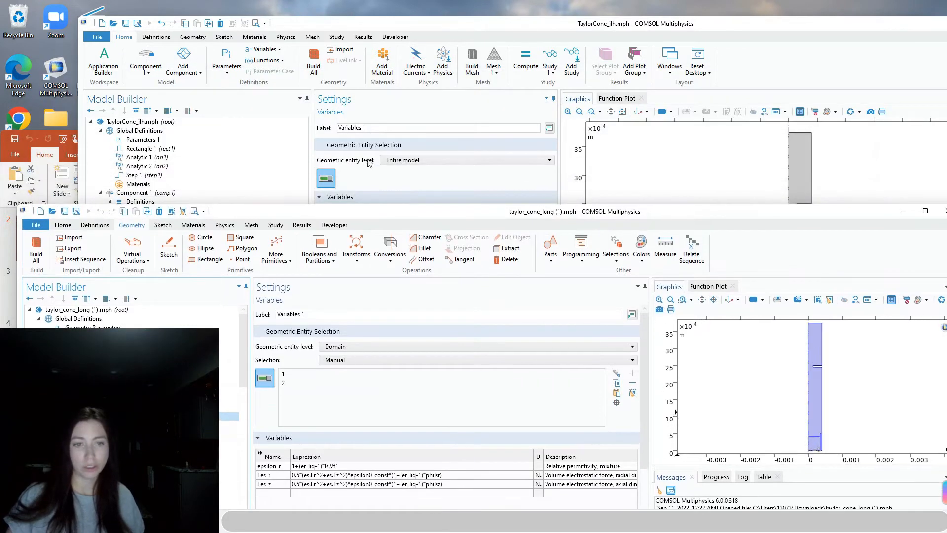
left_click_drag(451, 23, 513, 7)
left_click(393, 212)
type("epsi")
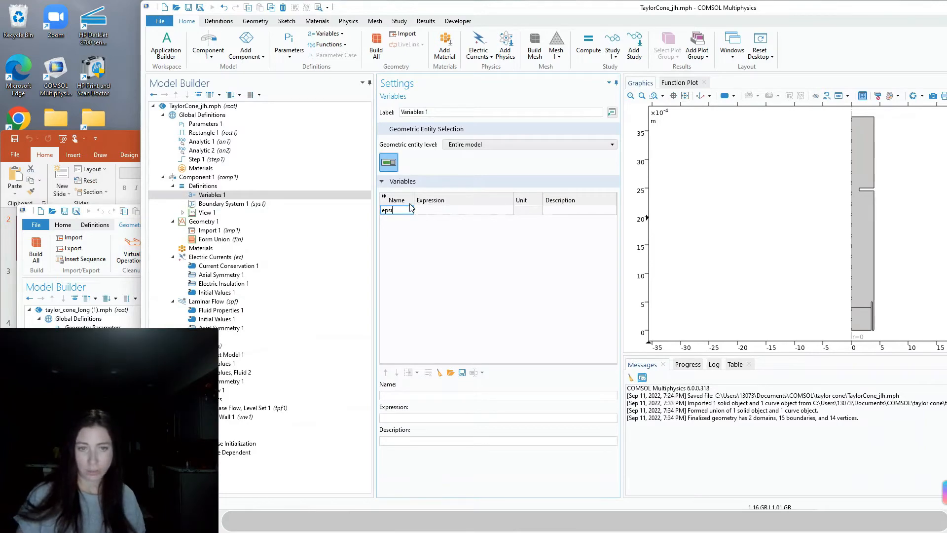
type("lon_r")
key("Tab")
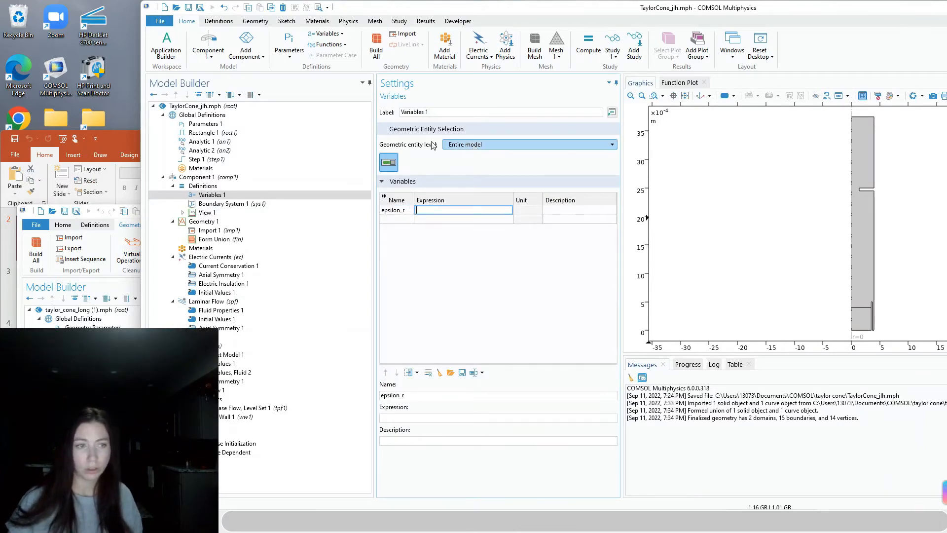
left_click(23, 281)
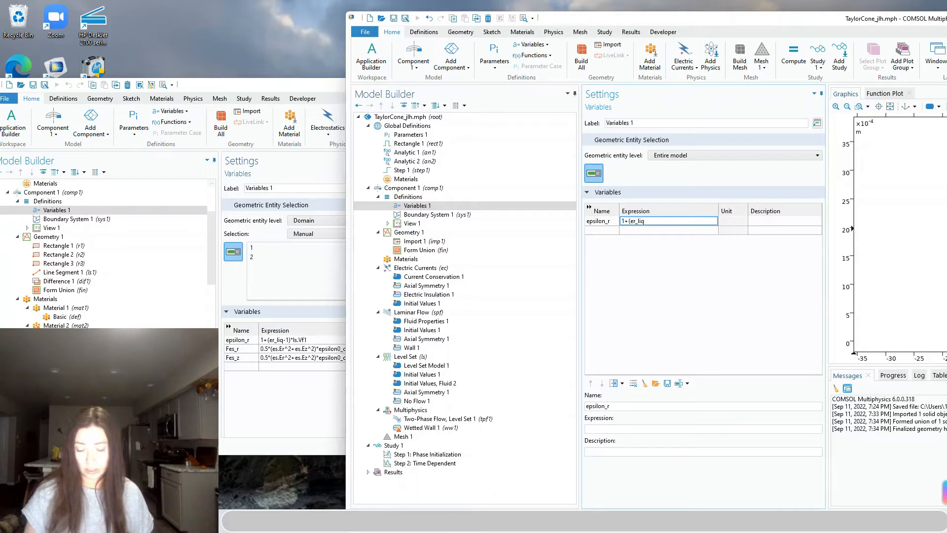
Enter epsilon_r's expression 1+(er_liq-1)*ls.Vf1 with a relative permittivity description
type("1")
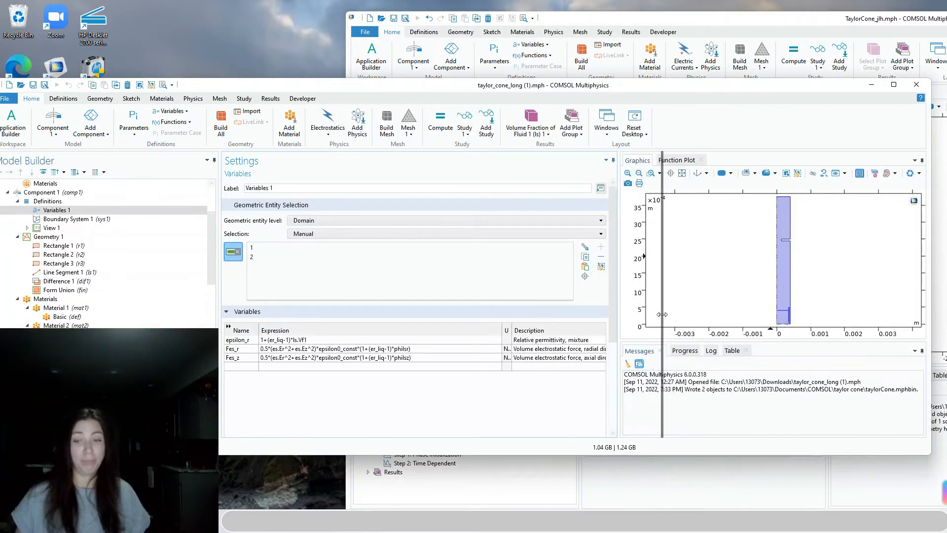
key("alt+Tab")
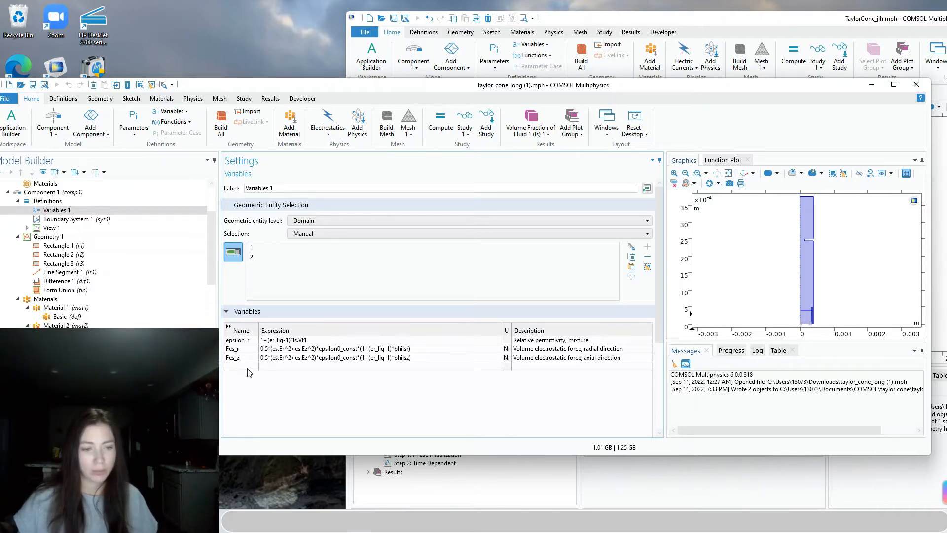
left_click(668, 25)
left_click(597, 230)
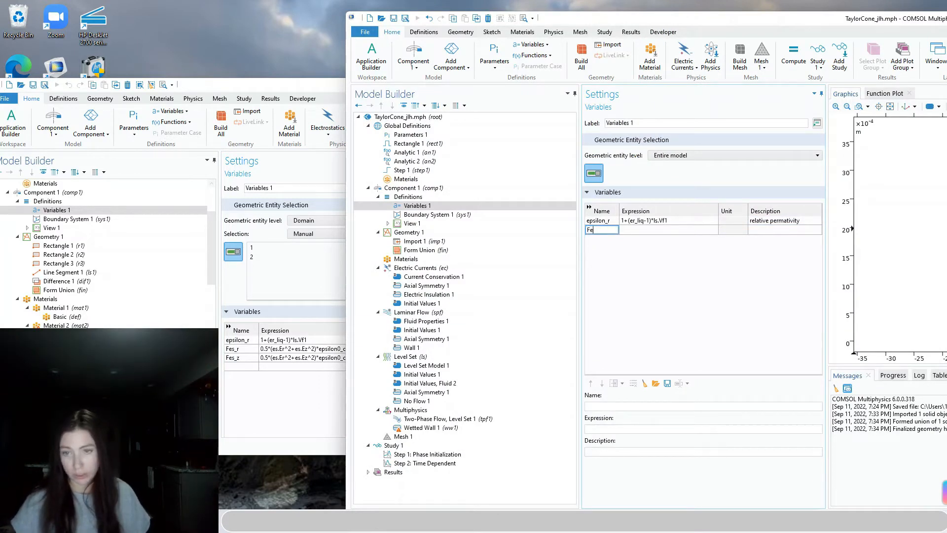
Add variables Fes_r and Fes_z with radial and axial electrostatic force descriptions
type("Fes_r")
key("Tab")
key("Tab")
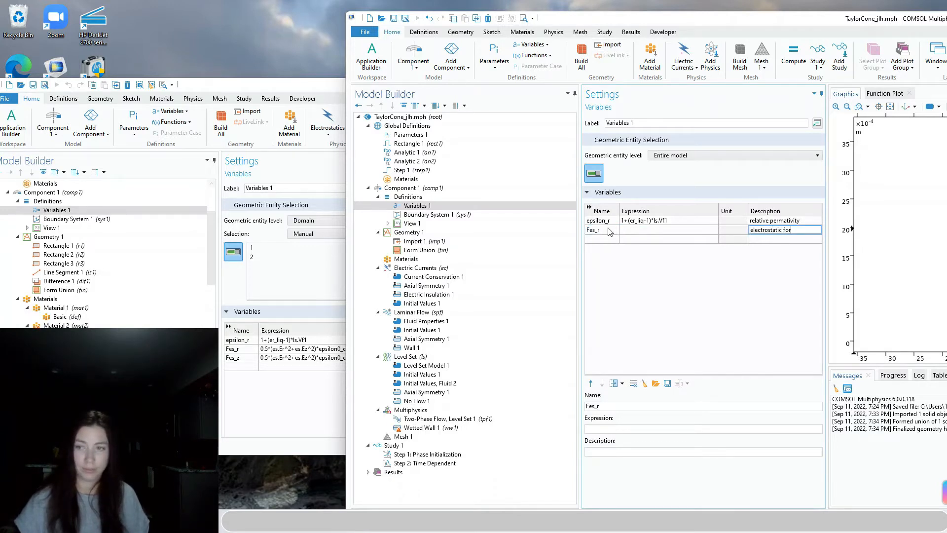
type("al")
key("Tab")
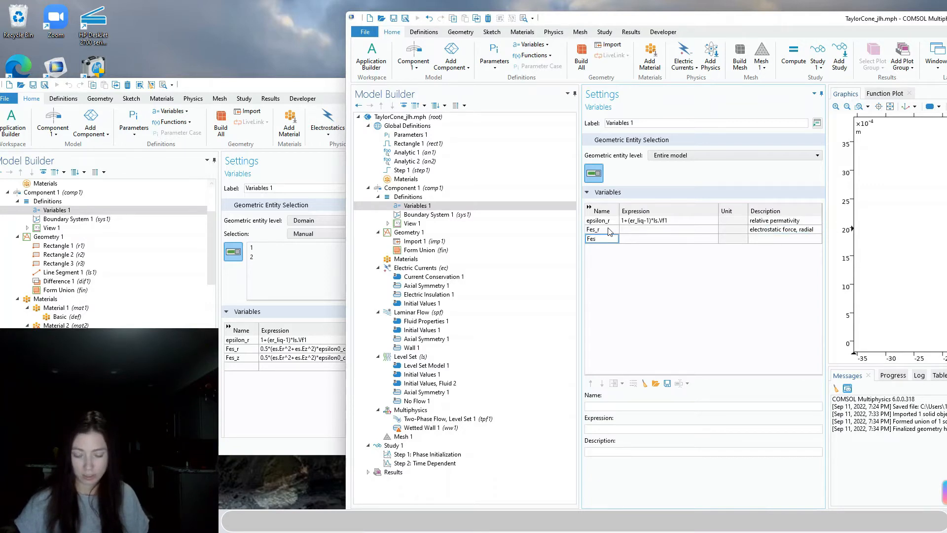
key("Tab")
key("Tab")
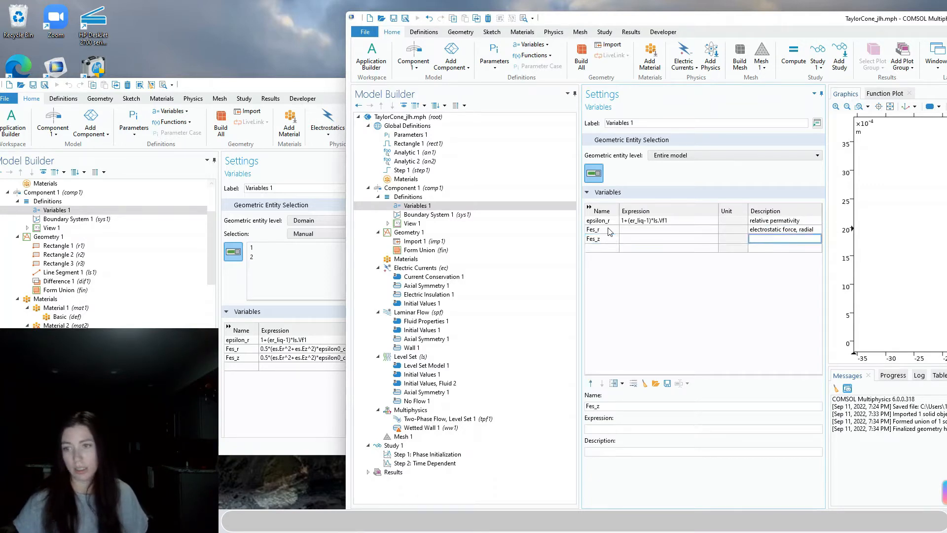
type("electrostatic force")
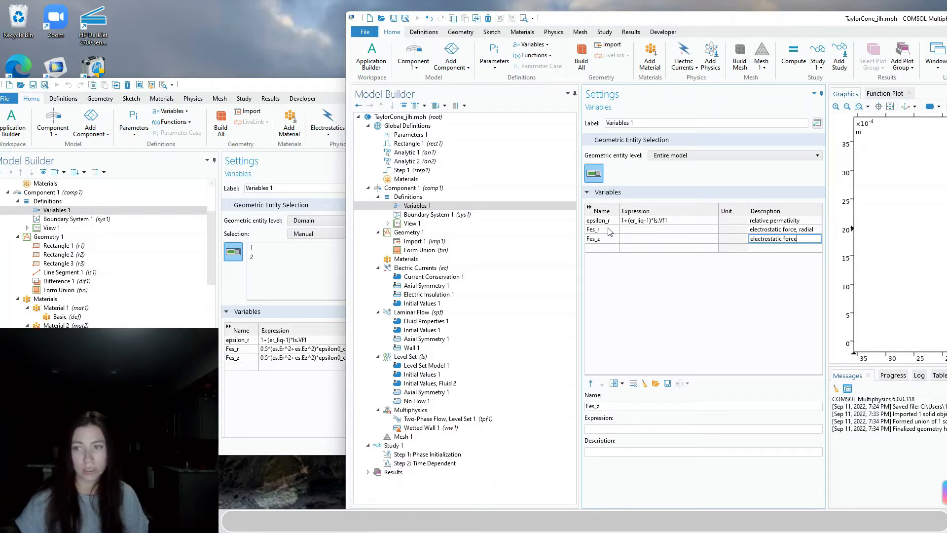
type(", z")
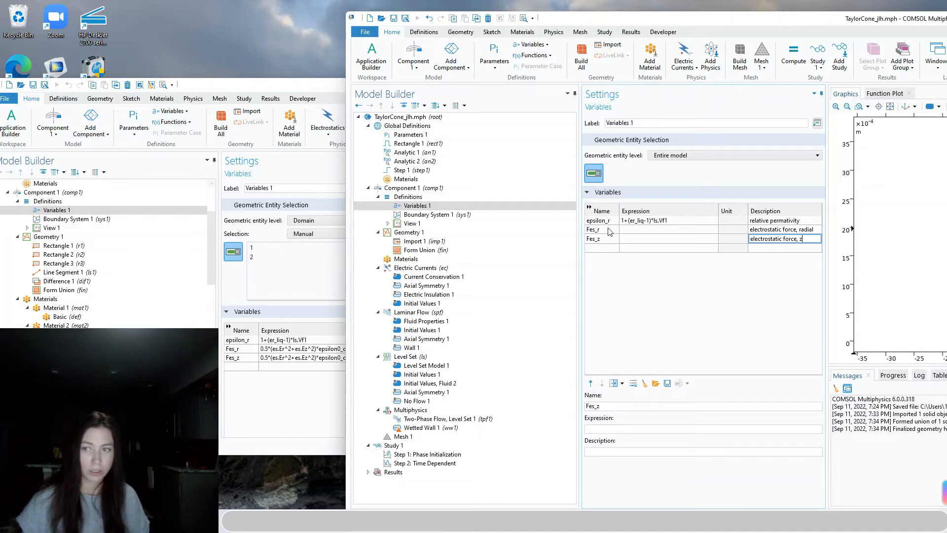
Correct Fes_z's description to 'electrostatic force, axial' by checking the reference model's variables
left_click(312, 406)
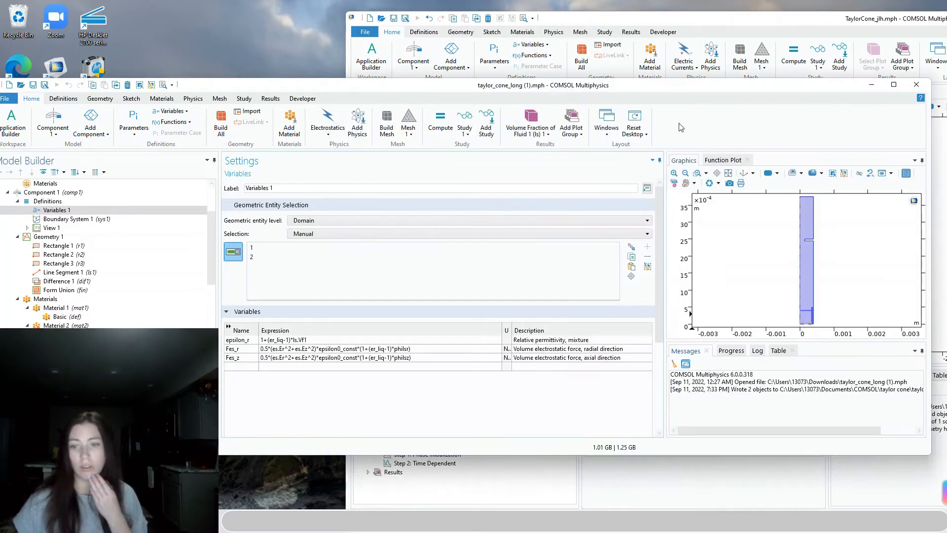
left_click(757, 19)
left_click(803, 238)
key("Right")
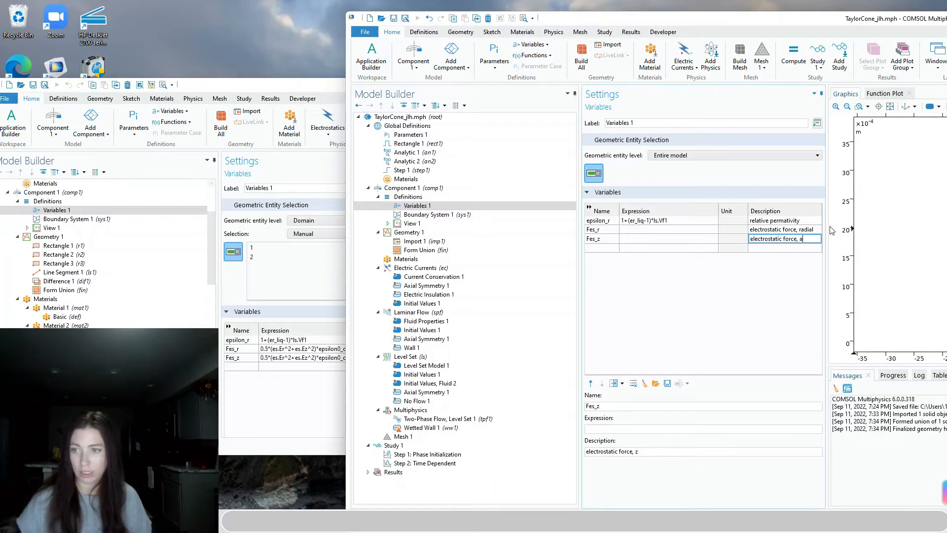
left_click(274, 401)
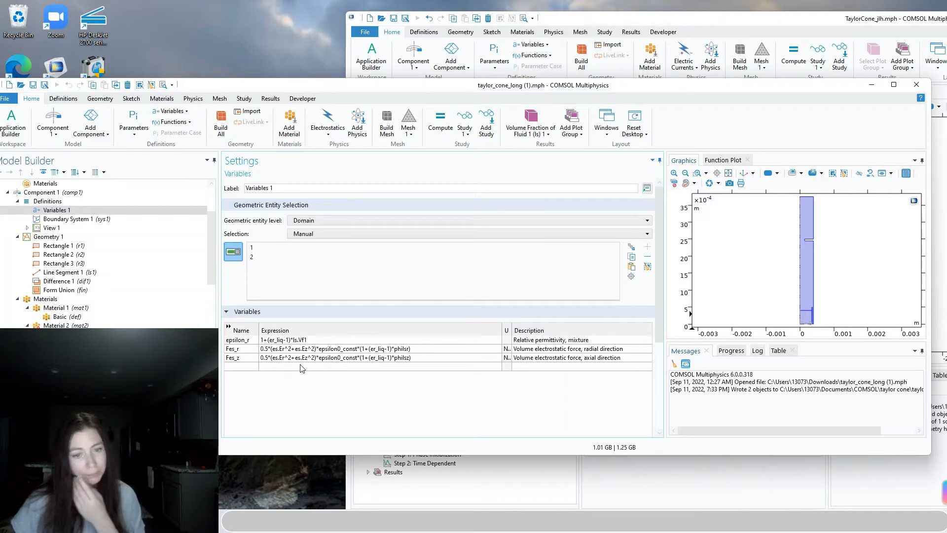
left_click(636, 20)
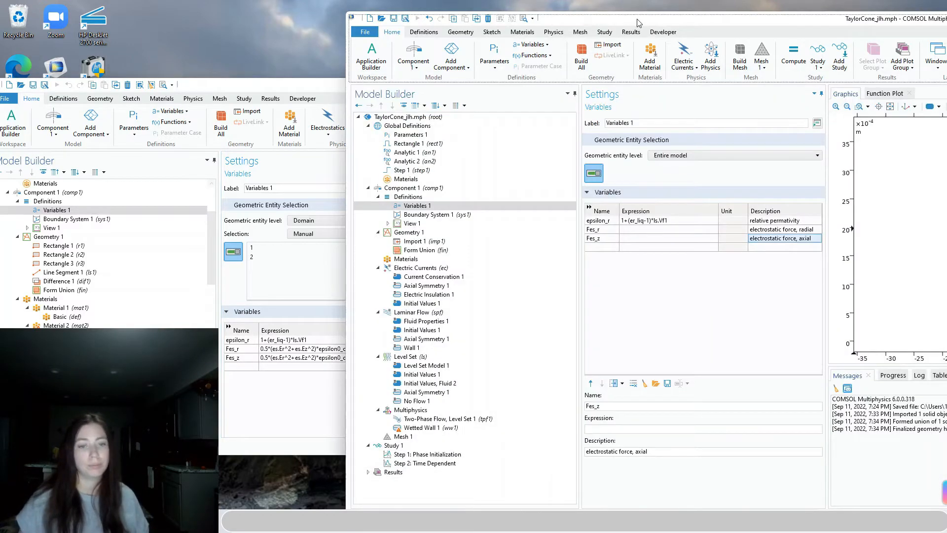
left_click(268, 359)
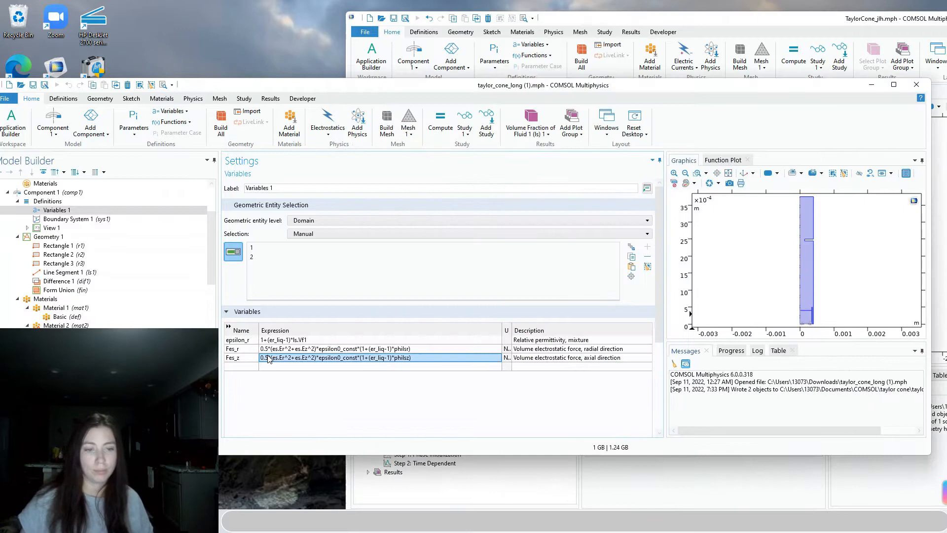
left_click(655, 22)
Start the Fes_r expression as 0.5*(es.Er^2, correcting a mistyped ending
left_click(641, 229)
left_click(642, 229)
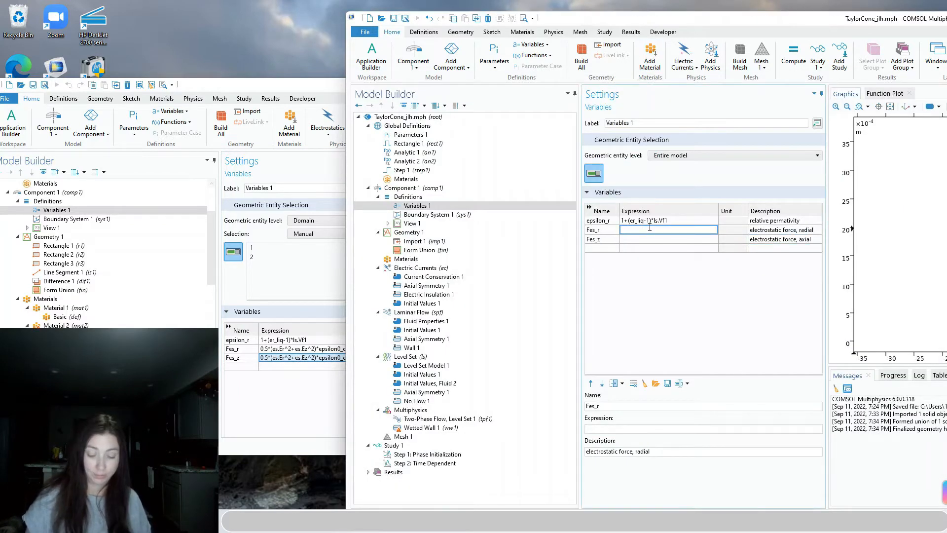
type("0.5")
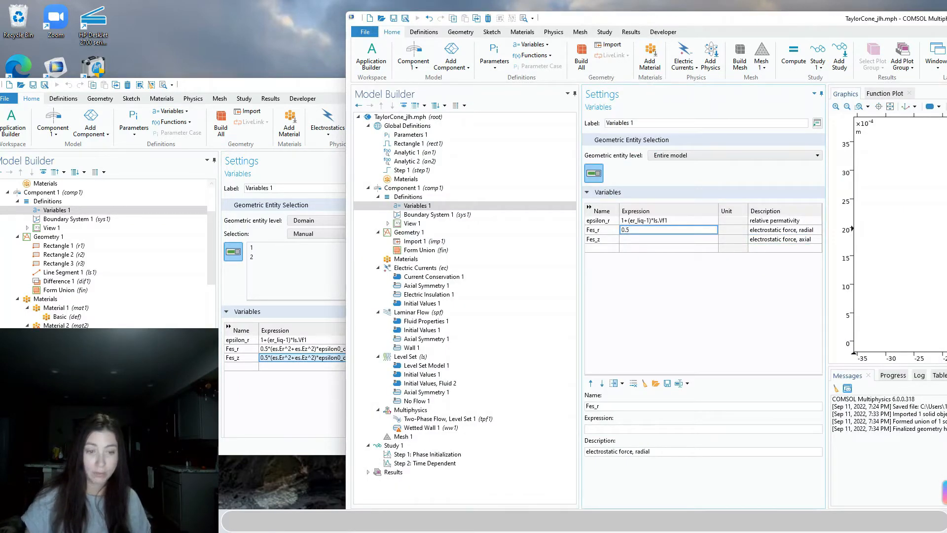
type("*(e")
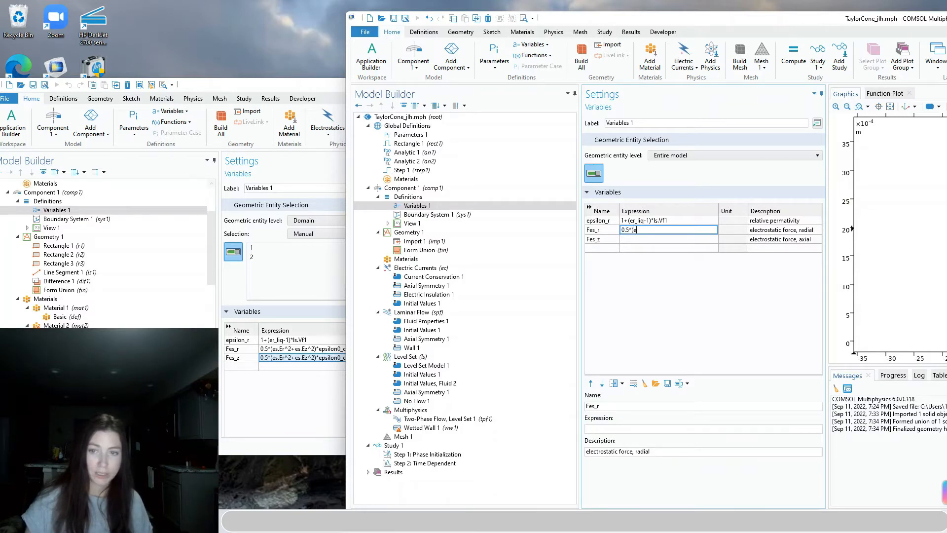
type("s.Er")
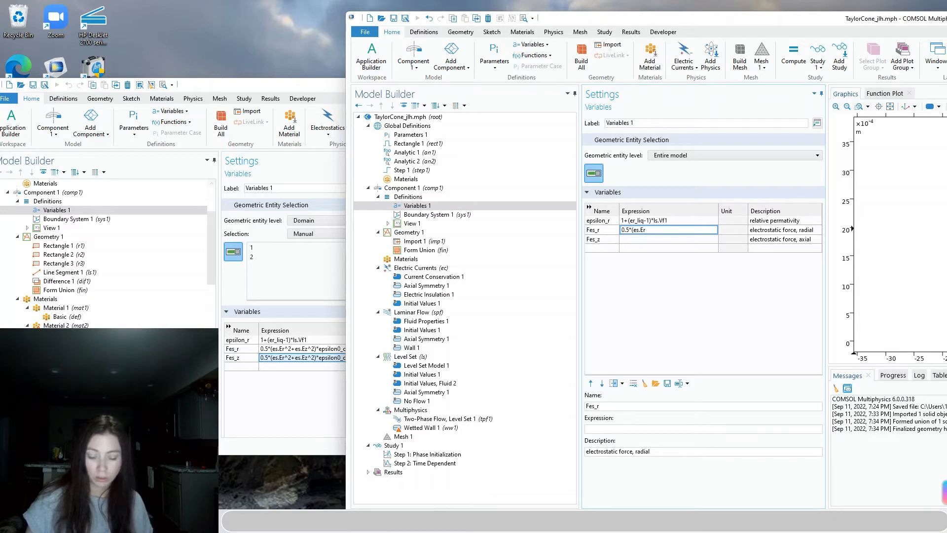
type("^")
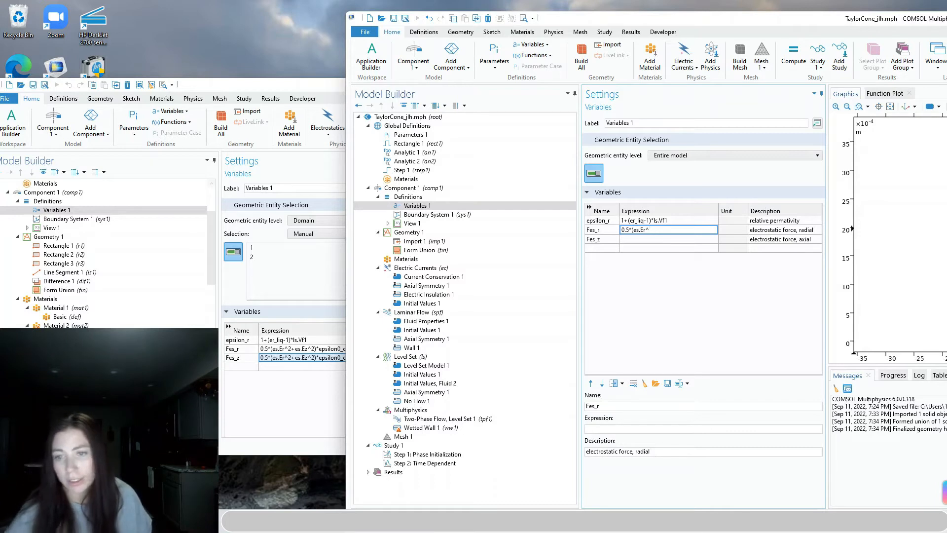
key("BackSpace")
key("BackSpace")
key("BackSpace")
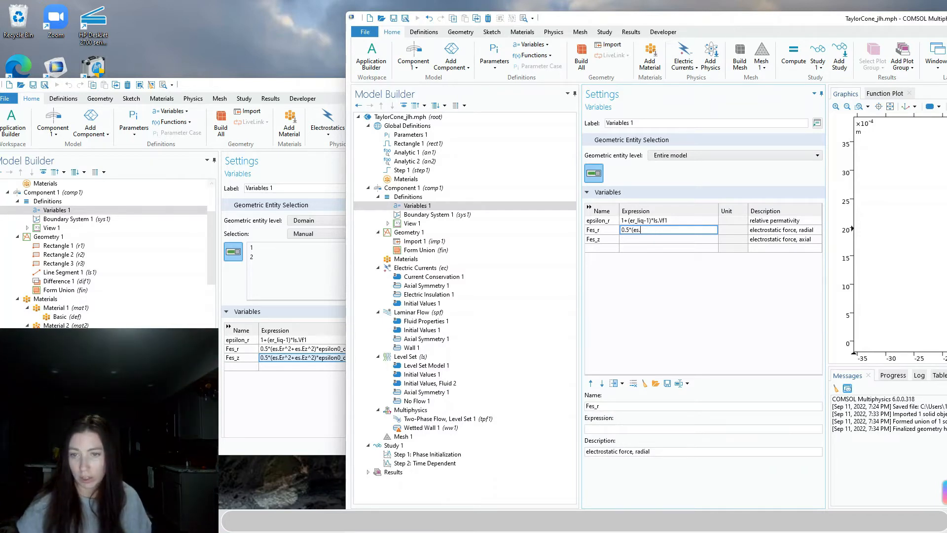
type("Er")
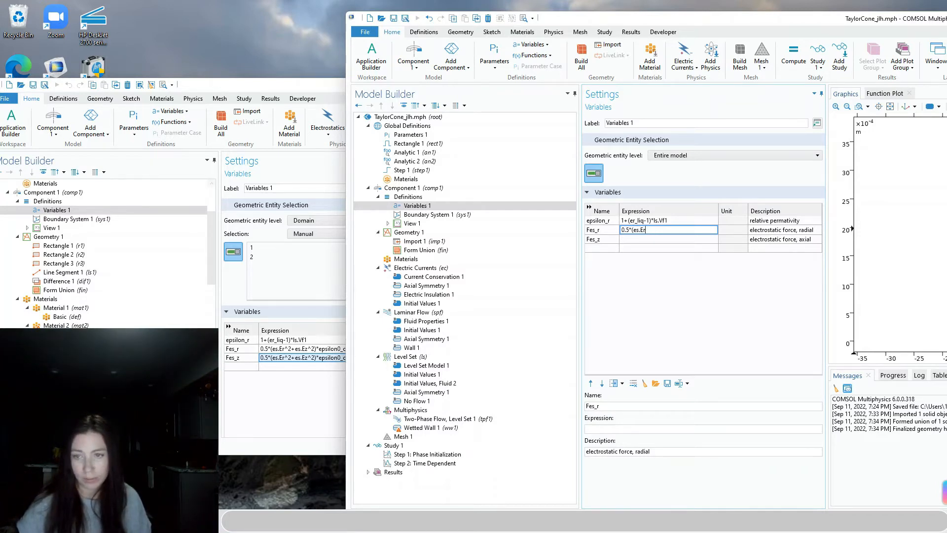
type("^2")
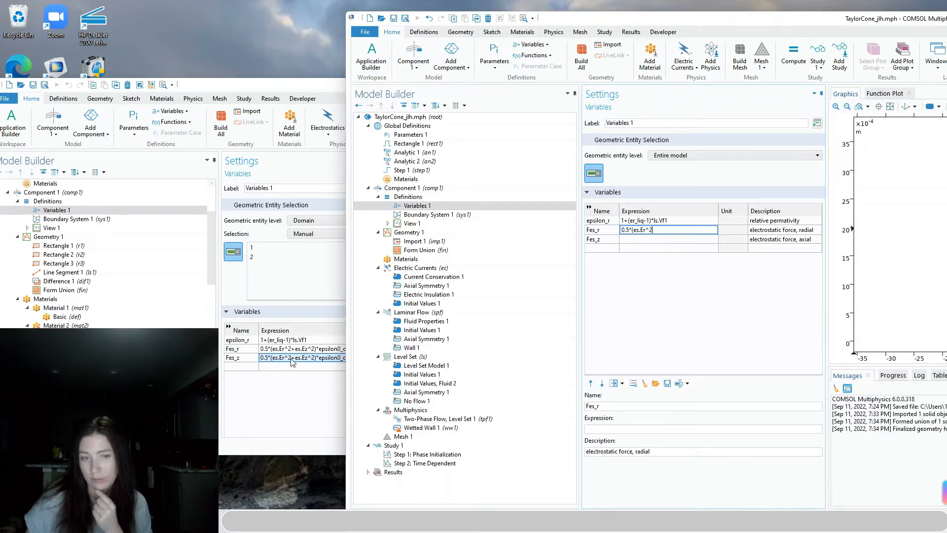
scroll(106, 254, "down", 10)
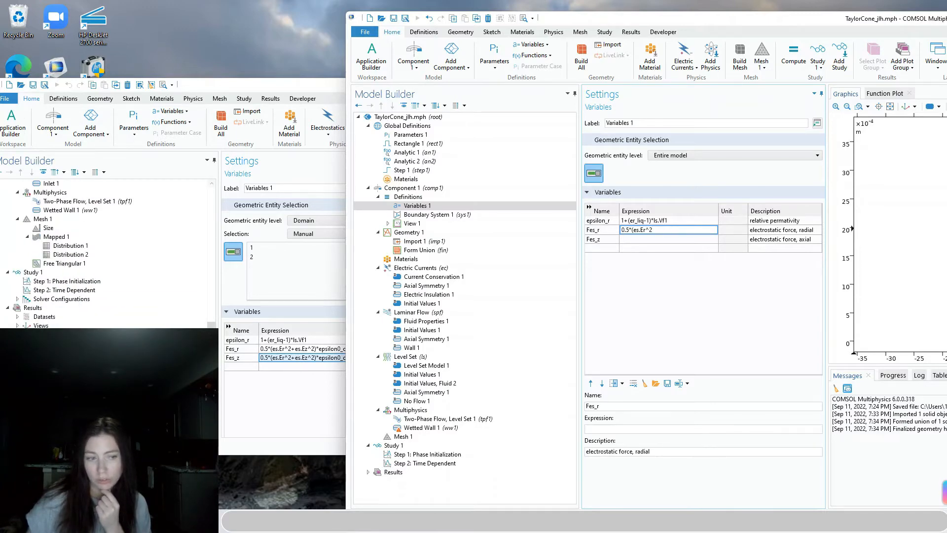
left_click_drag(212, 345, 212, 251)
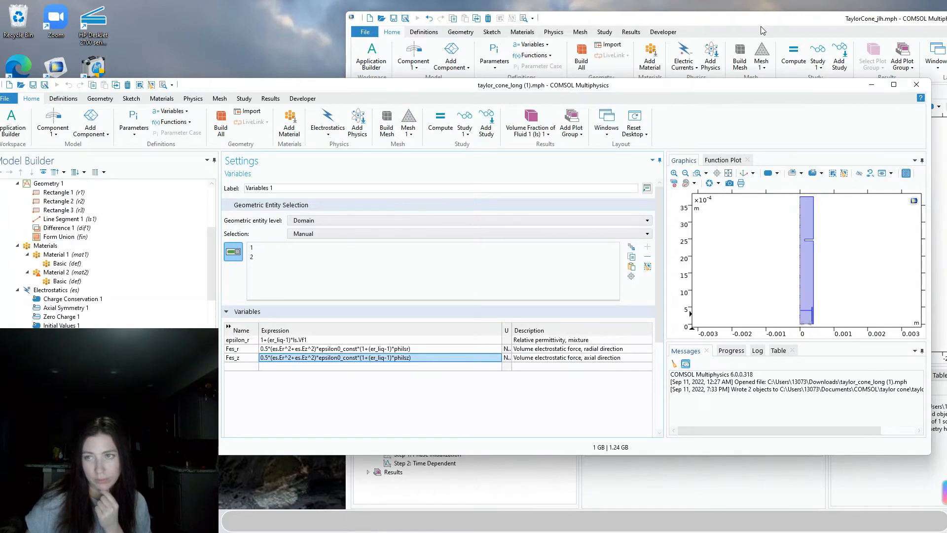
Extend Fes_r to 0.5*(es.Er^2+es.Ez^2)*epsilon0, following the reference model's force expressions
left_click(761, 26)
left_click(659, 231)
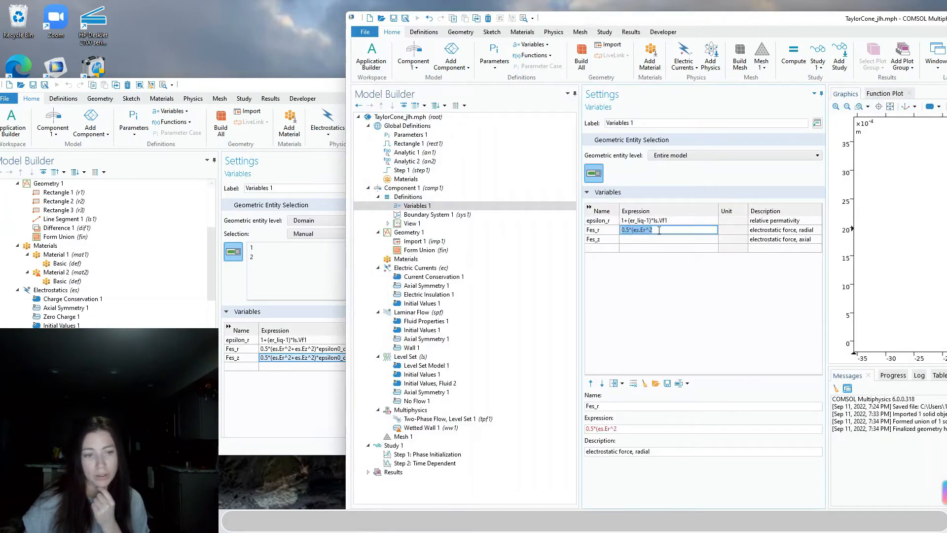
left_click(696, 228)
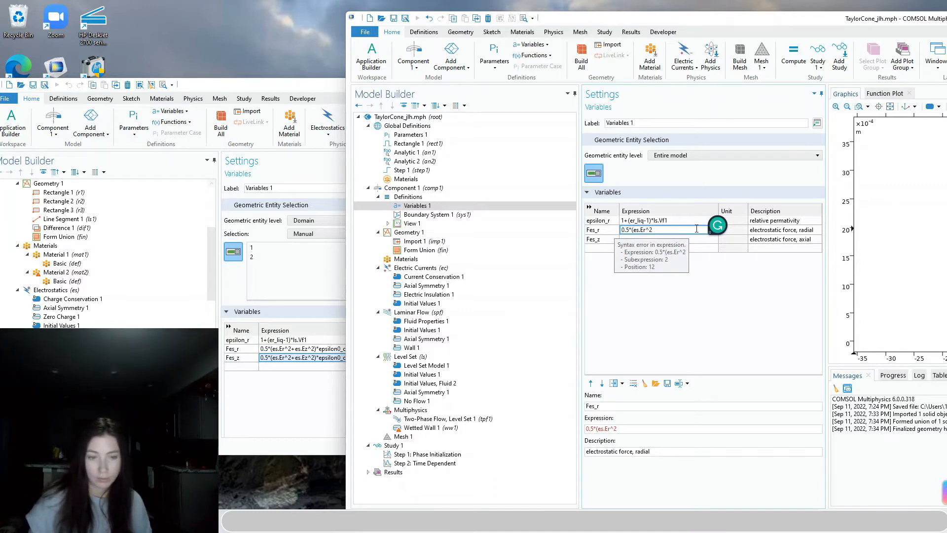
type("+es.")
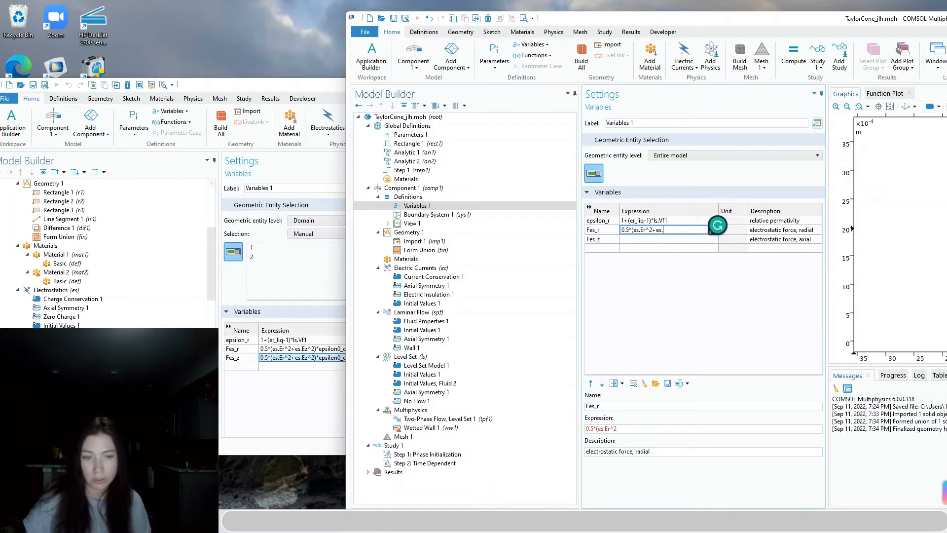
type("Ez")
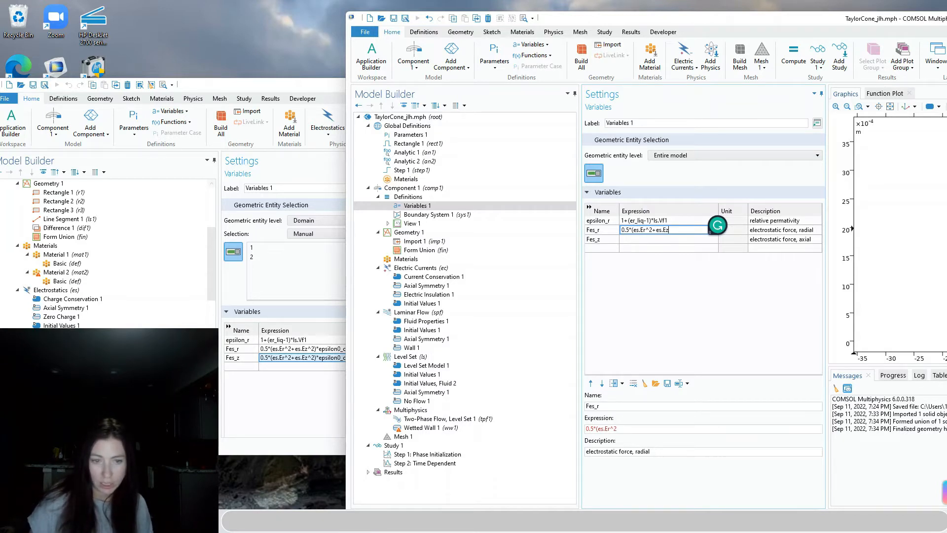
type("^2")
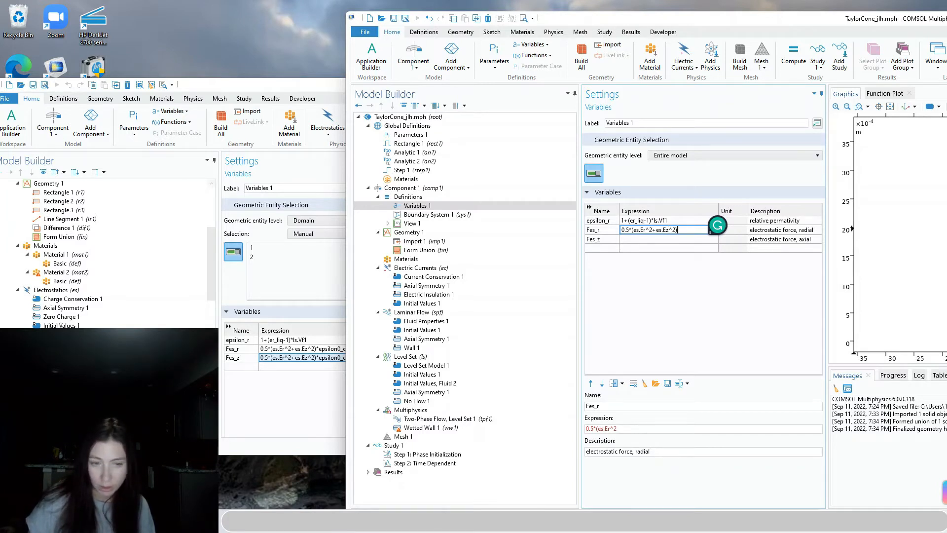
type(")*eps")
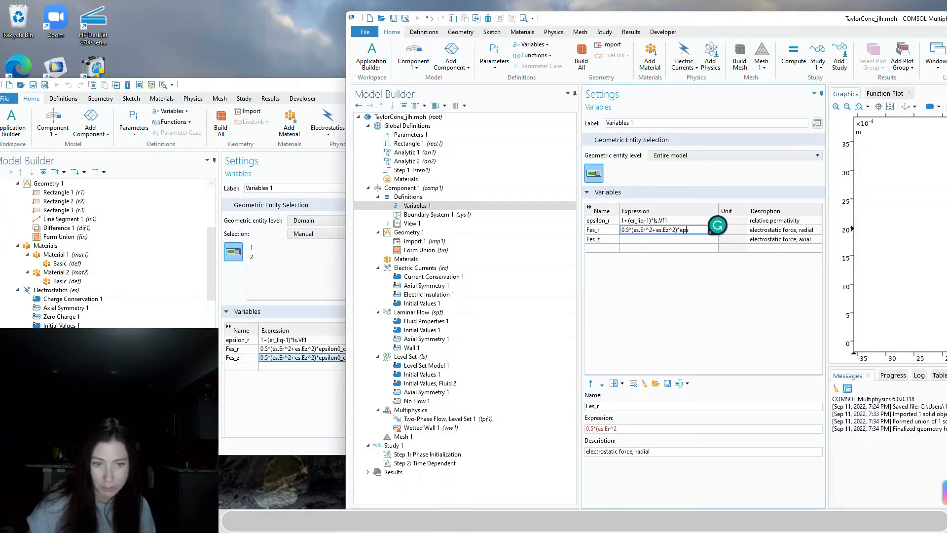
type("ilon")
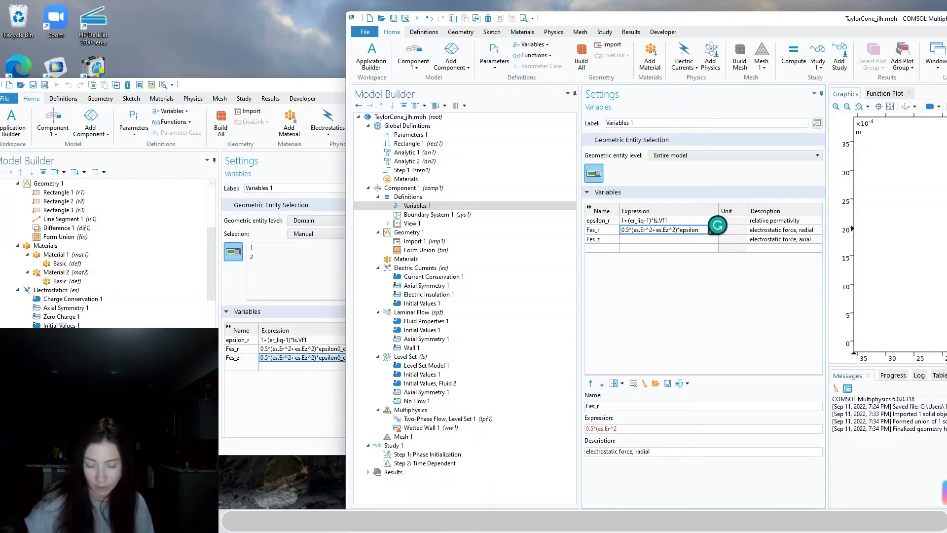
type("0")
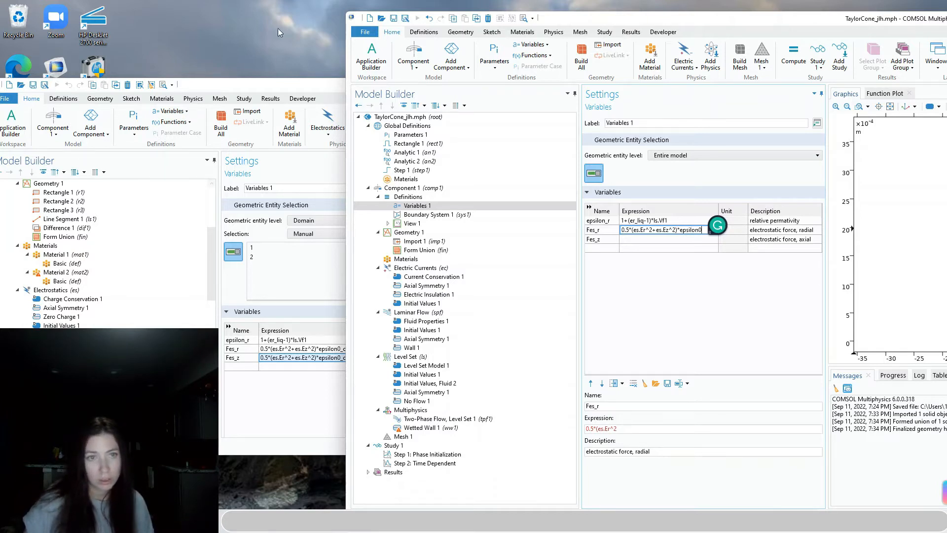
Complete the constant so Fes_r reads 0.5*(es.Er^2+es.Ez^2)*epsilon0_const*
left_click_drag(691, 20, 733, 18)
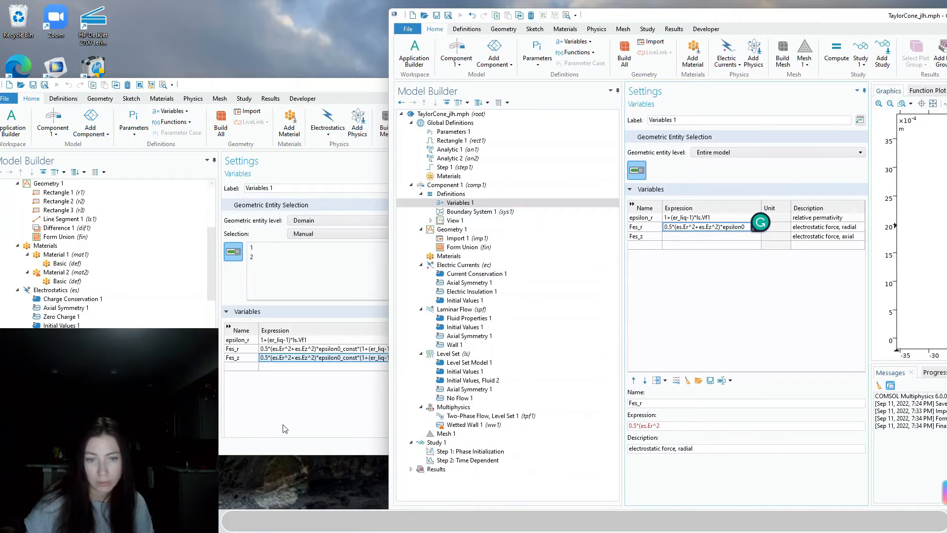
left_click(335, 416)
left_click(768, 21)
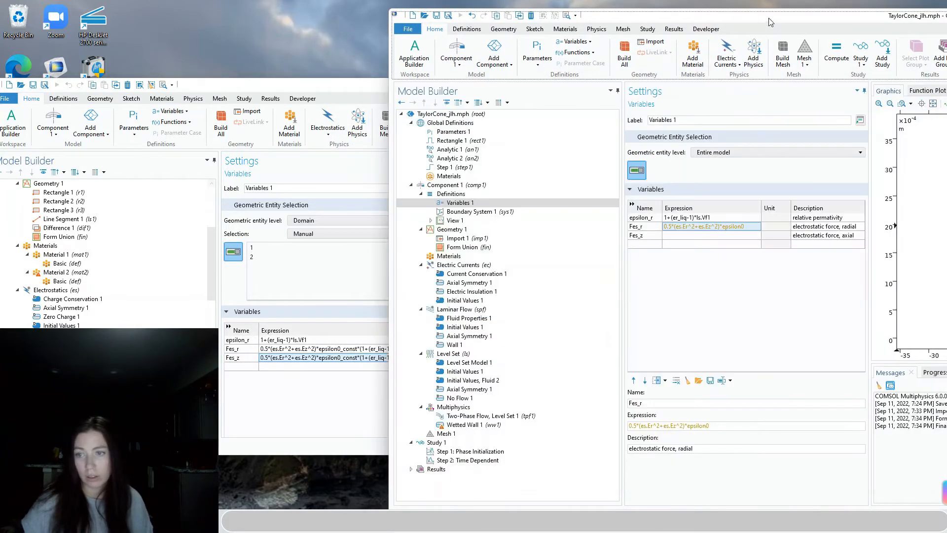
left_click(751, 226)
left_click(751, 226)
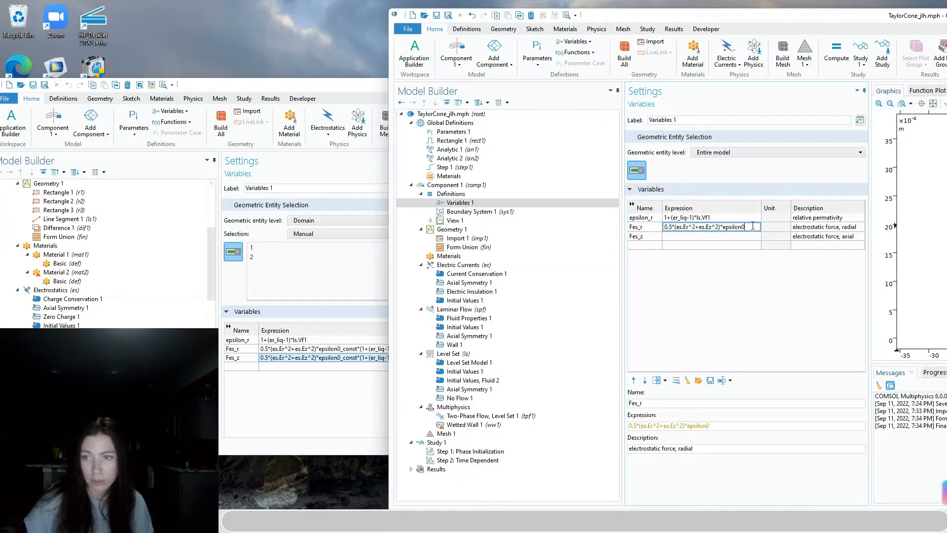
type("_const")
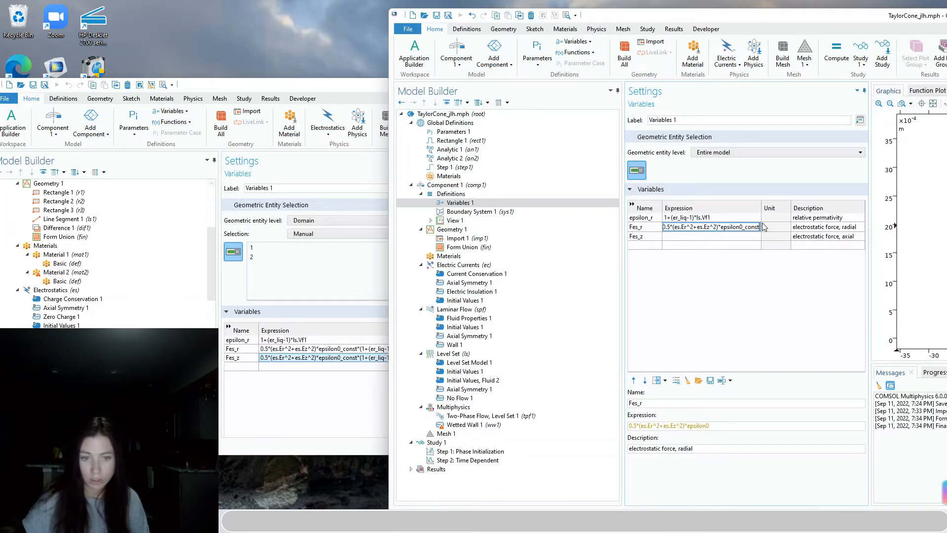
type("*")
Check the global parameters, then select epsilon0_const within the Fes_r expression
left_click(454, 132)
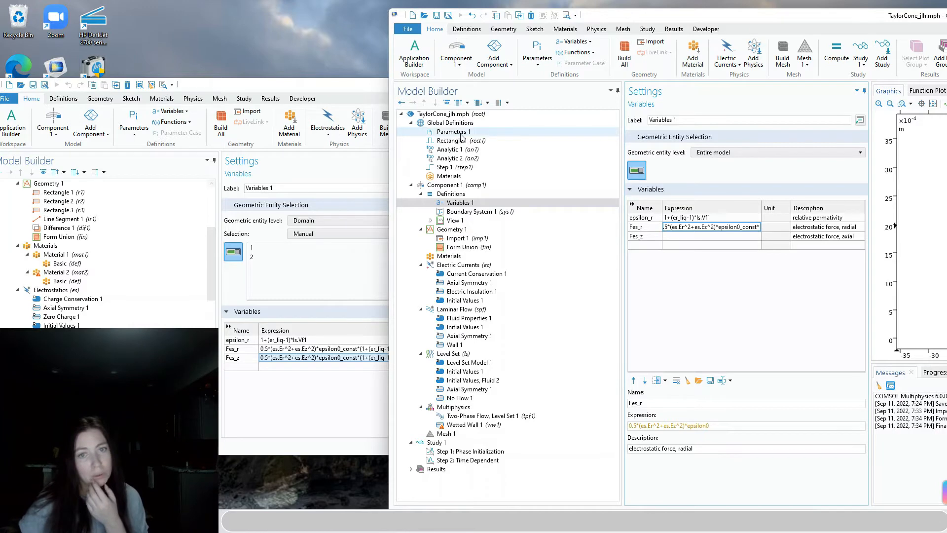
left_click(471, 205)
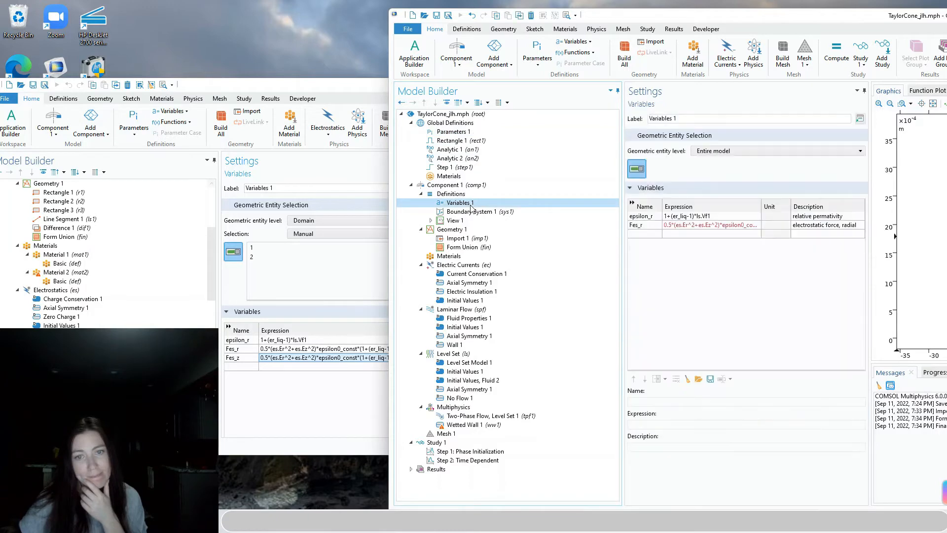
left_click(748, 226)
left_click(726, 425)
left_click_drag(726, 426, 688, 427)
key("ctrl+c")
left_click(549, 521)
Search Bing for 'comsol epsilon0_const' and view the Table 5-7: Physical Constants documentation
left_click(413, 270)
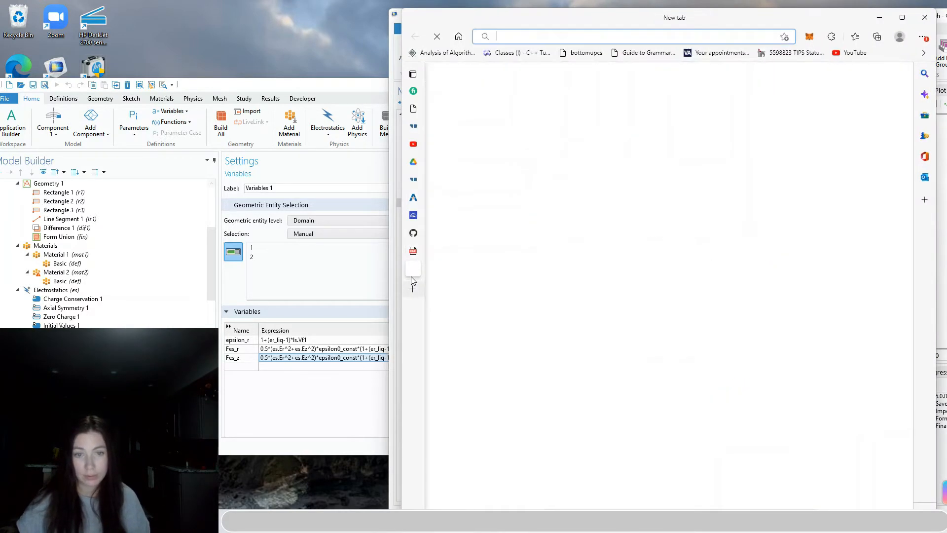
type("comsol.com")
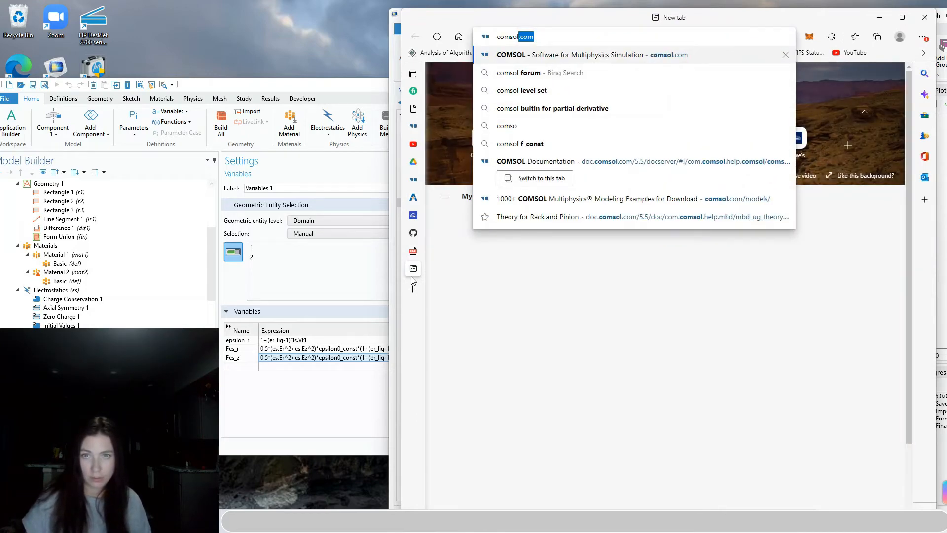
key("ctrl+v")
key("Return")
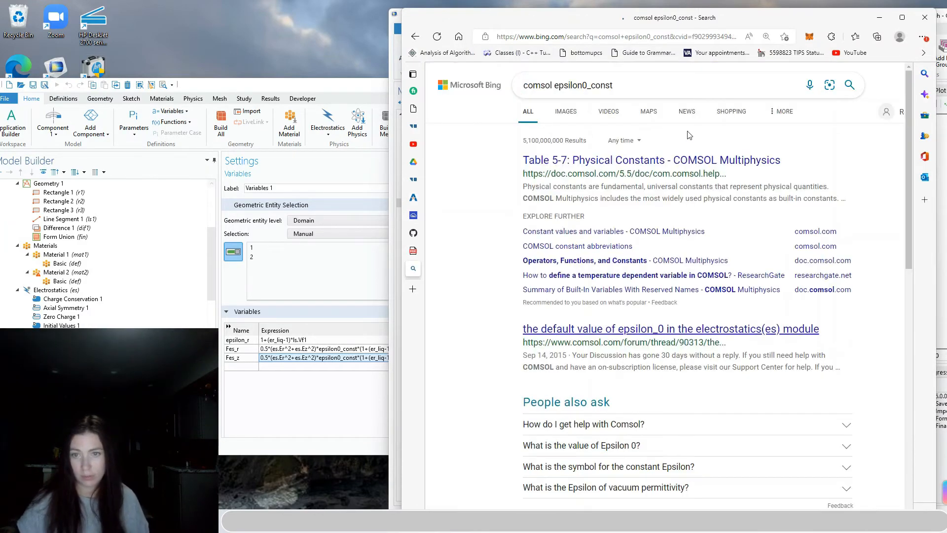
left_click(688, 159)
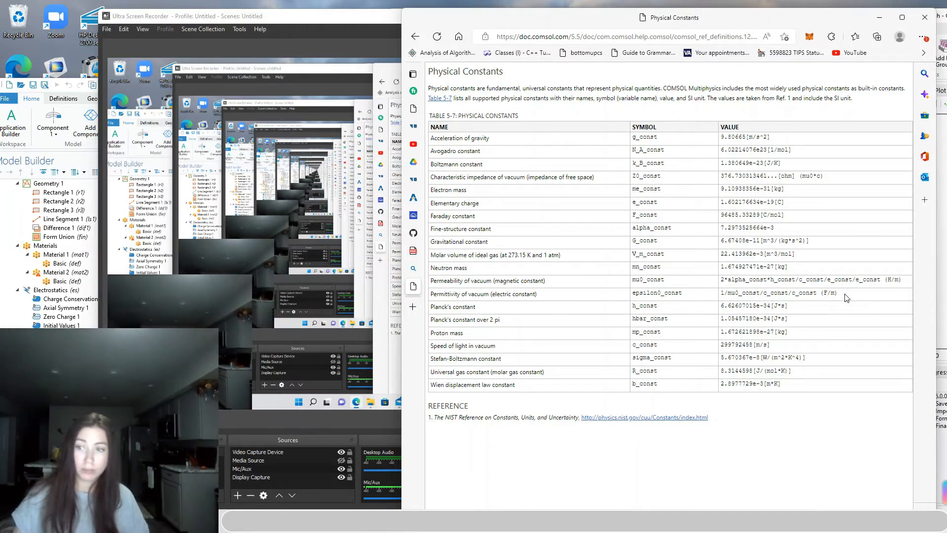
Return to COMSOL and arrange the reference and TaylorCone_jlh windows side by side
left_click(879, 18)
left_click(753, 380)
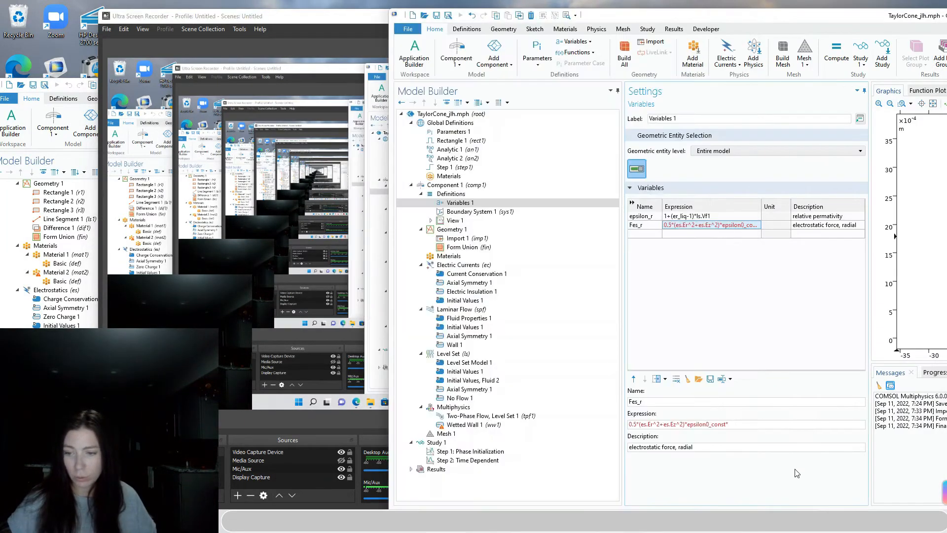
left_click(341, 19)
left_click(686, 16)
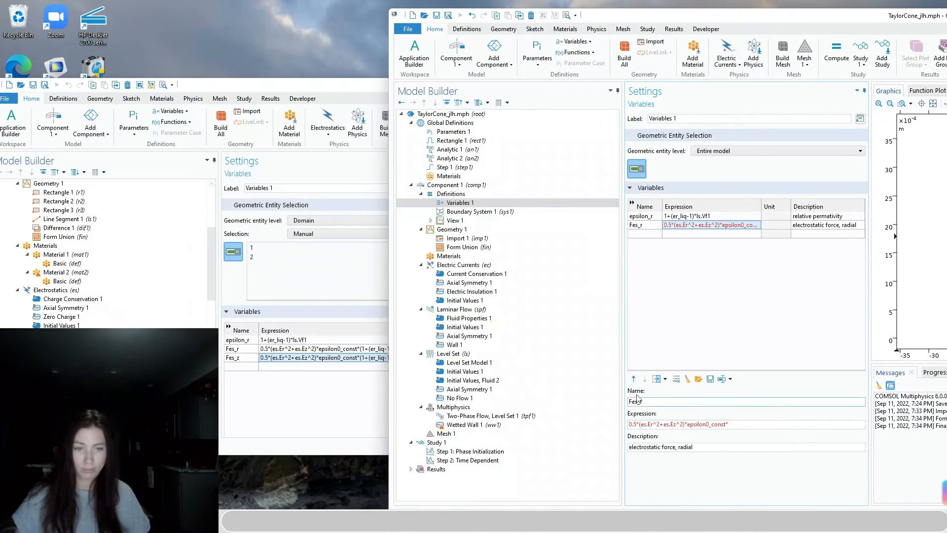
left_click_drag(327, 89, 189, 89)
left_click(813, 423)
Append (1+(er_liq-1)*philsr) to the Fes_r expression and select the whole expression
double_click(772, 424)
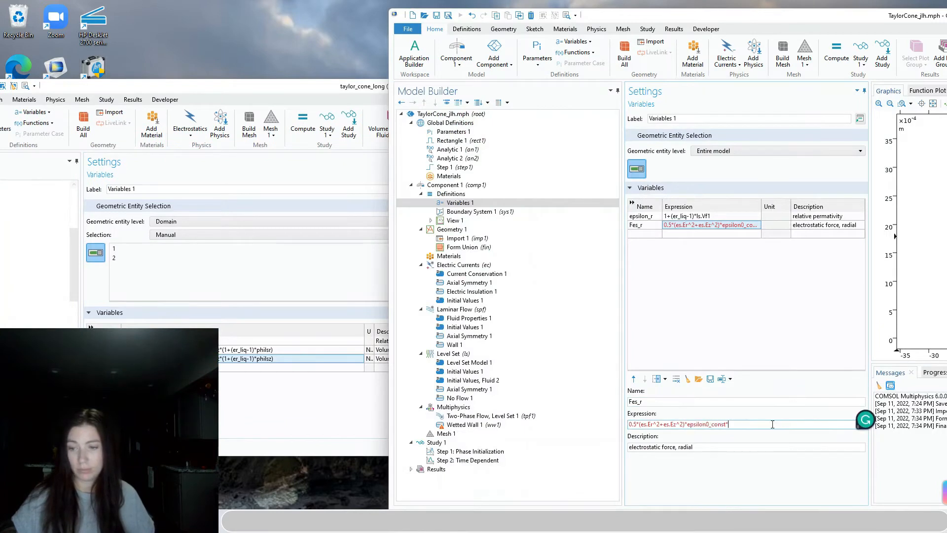
left_click(772, 424)
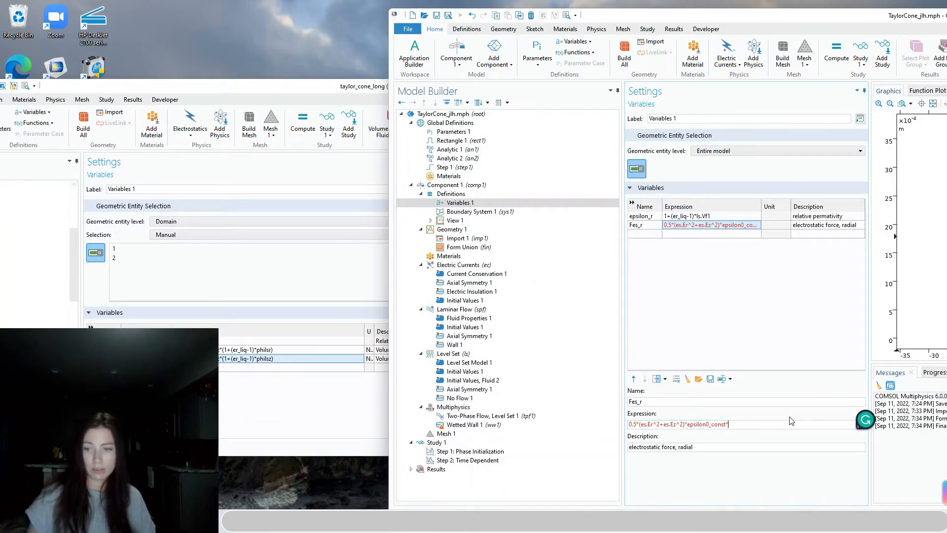
type("(1")
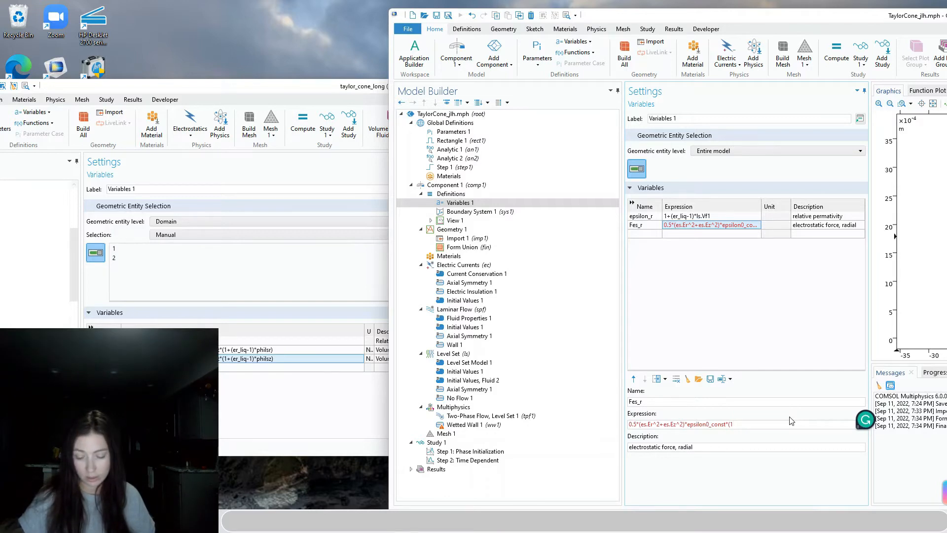
type("+(e")
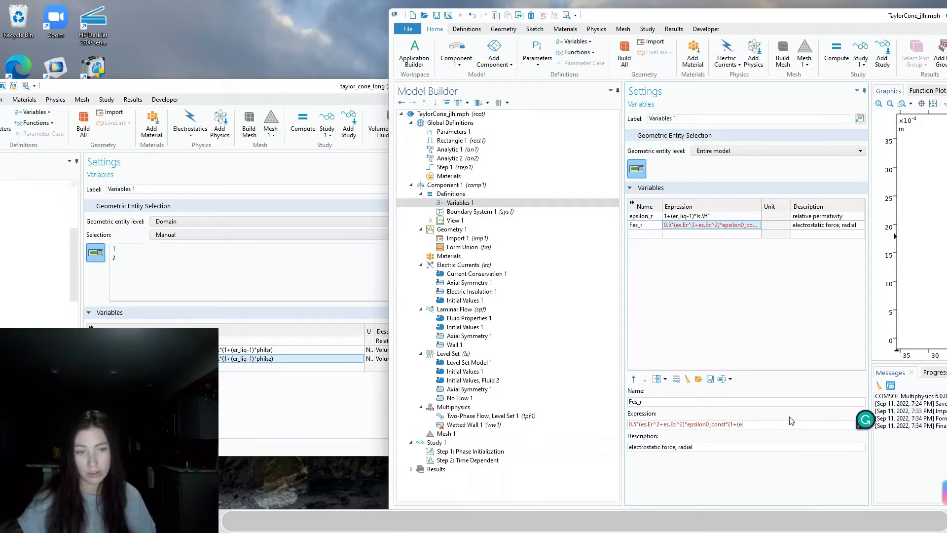
type("r_liq-1")
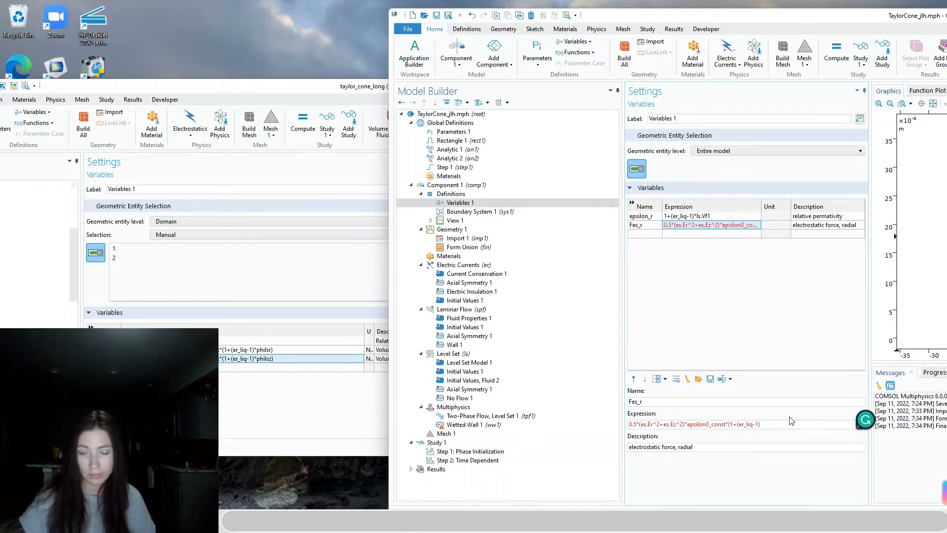
type(")*philsr")
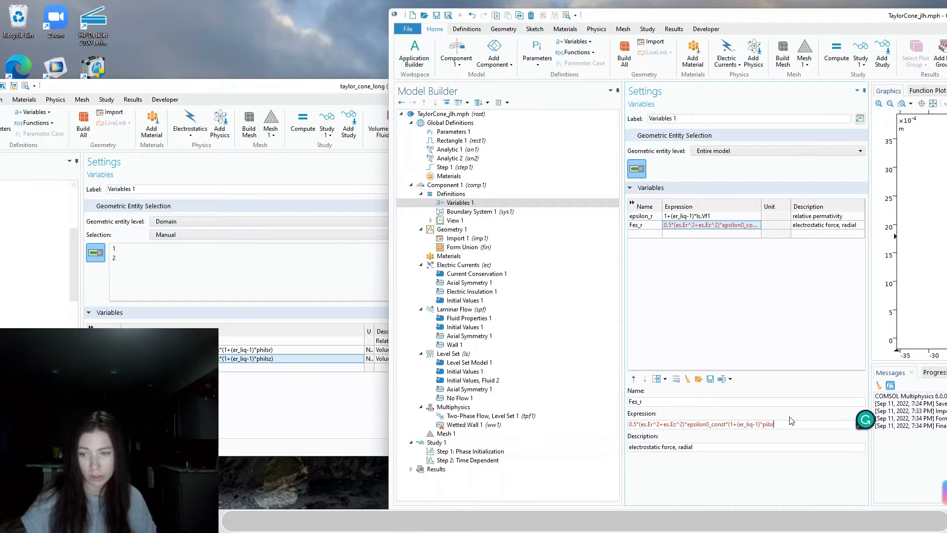
key("BackSpace")
key("BackSpace")
key("BackSpace")
key("BackSpace")
type("ph")
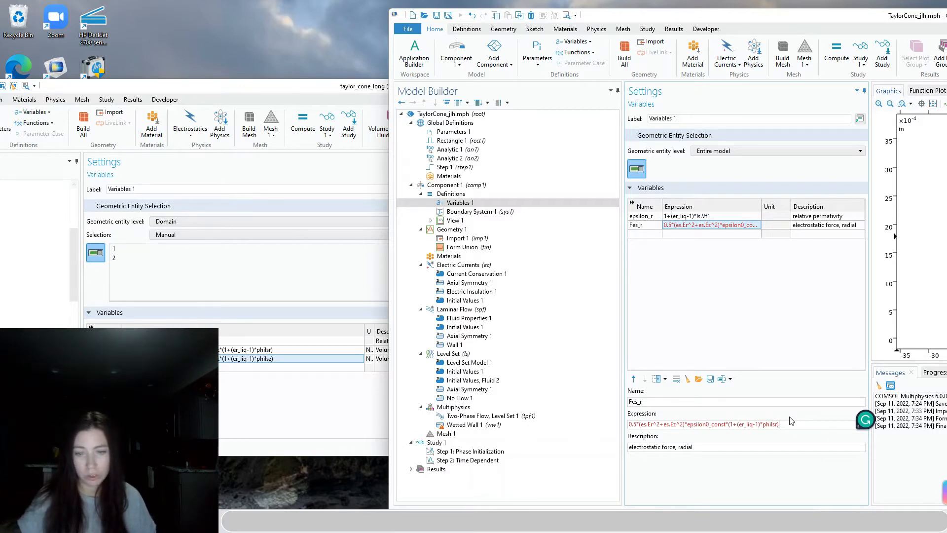
left_click(785, 425)
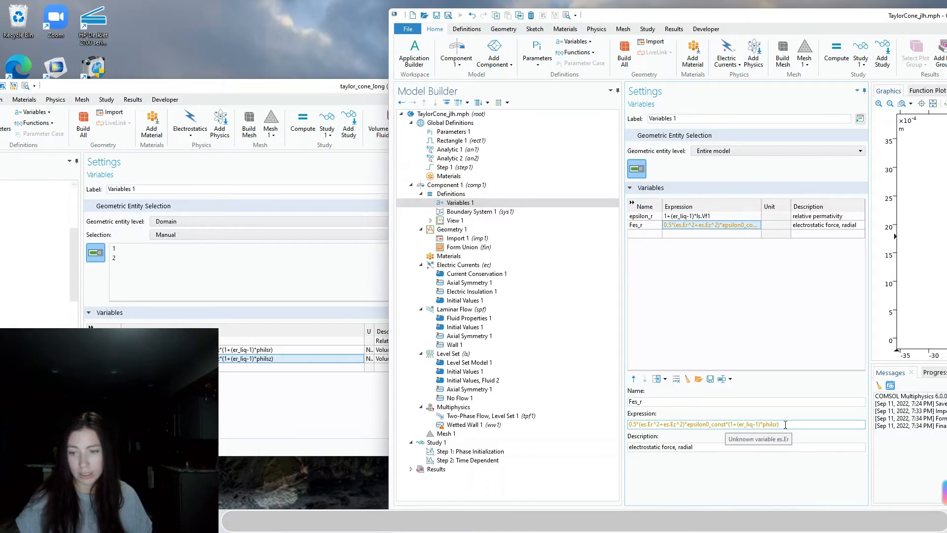
left_click_drag(785, 424, 605, 430)
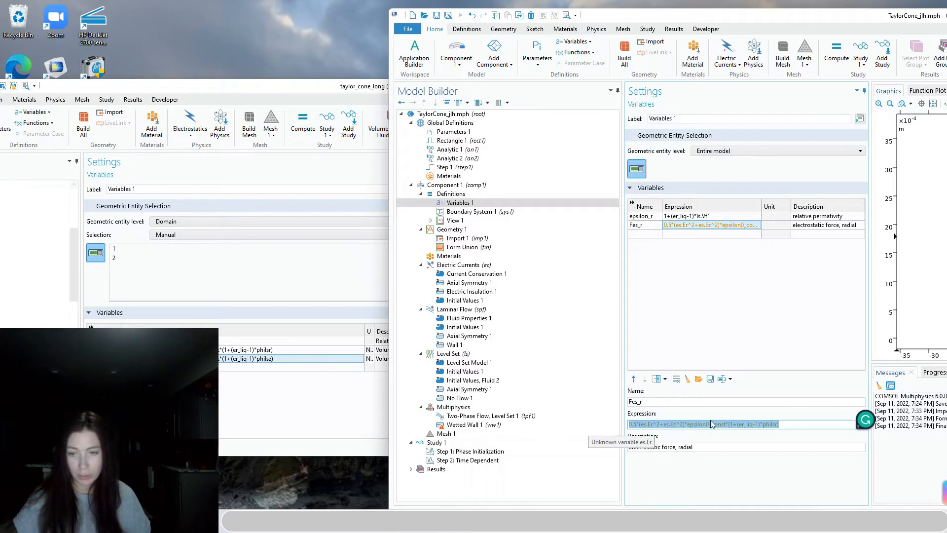
Add a new variable Fes_z and paste the Fes_r expression into it
left_click(644, 236)
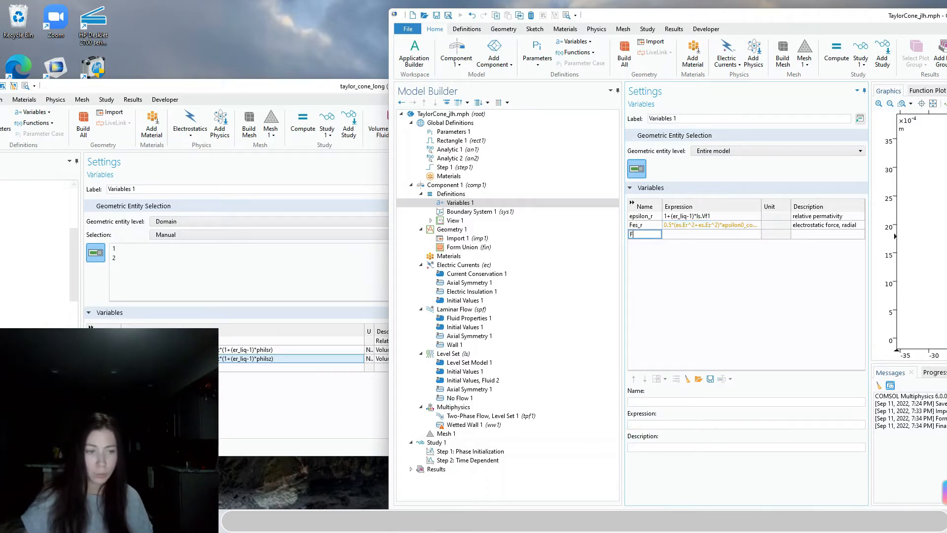
type("s")
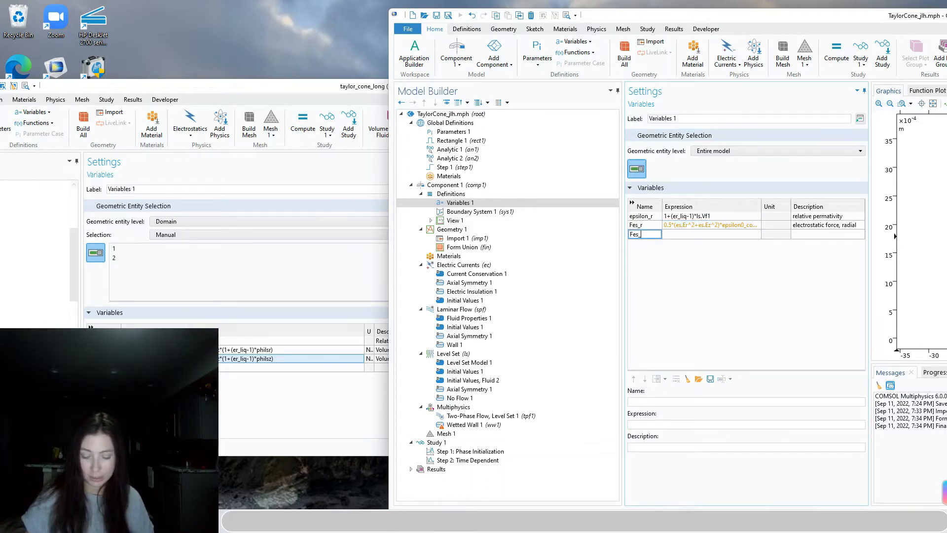
type("_z")
left_click(661, 235)
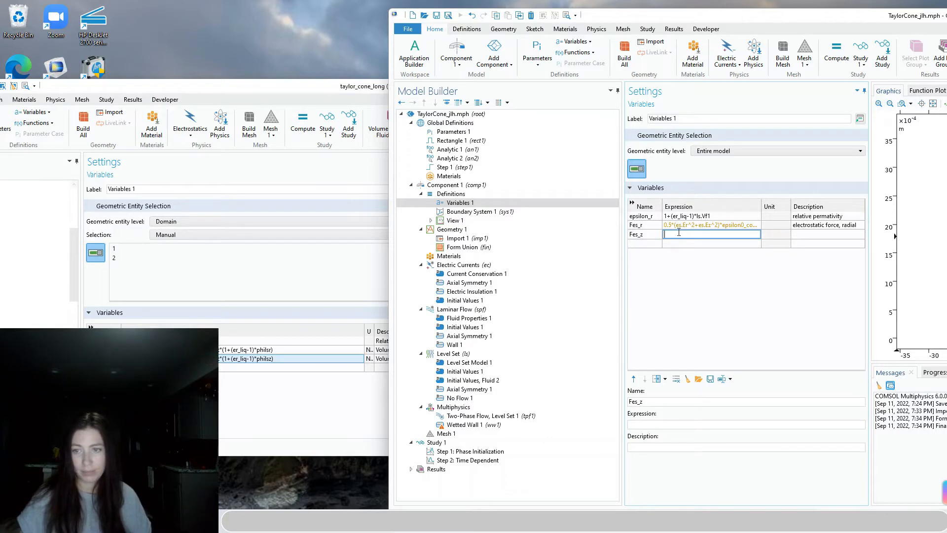
key("ctrl+v")
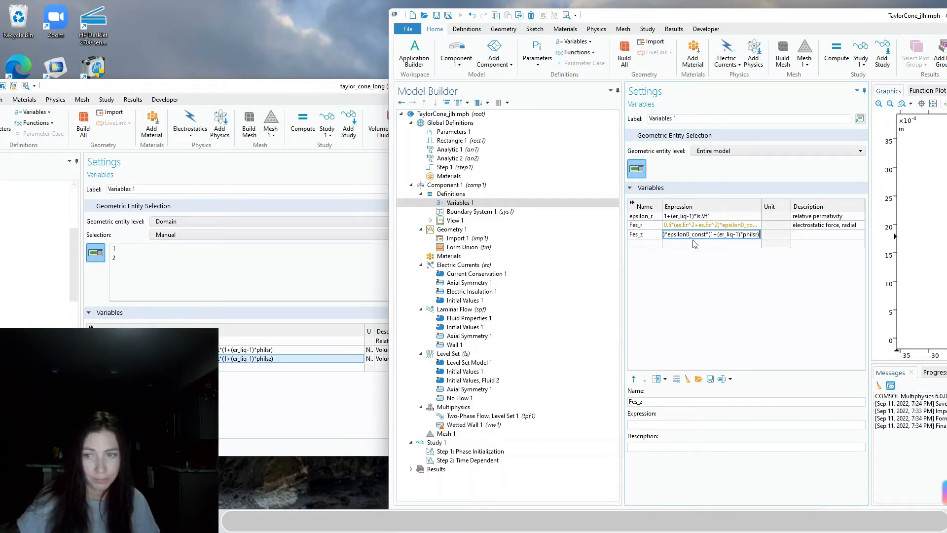
Change philsr to philsz at the end of the Fes_z expression
double_click(678, 234)
key("Left")
key("Left")
key("Left")
key("Left")
key("Left")
key("Left")
key("Left")
key("Left")
key("Left")
key("Left")
key("Left")
key("Left")
key("Left")
key("Left")
key("Left")
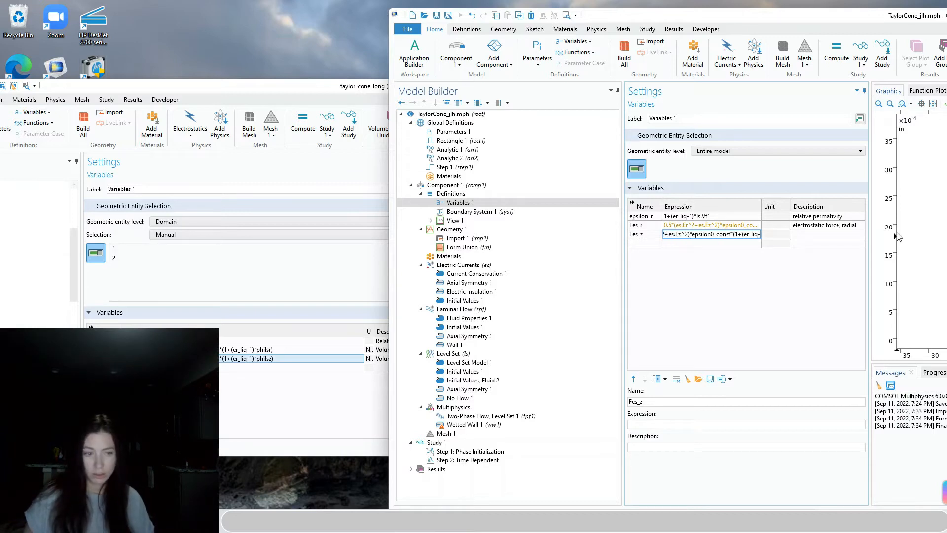
key("Left")
key("Left")
key("Left")
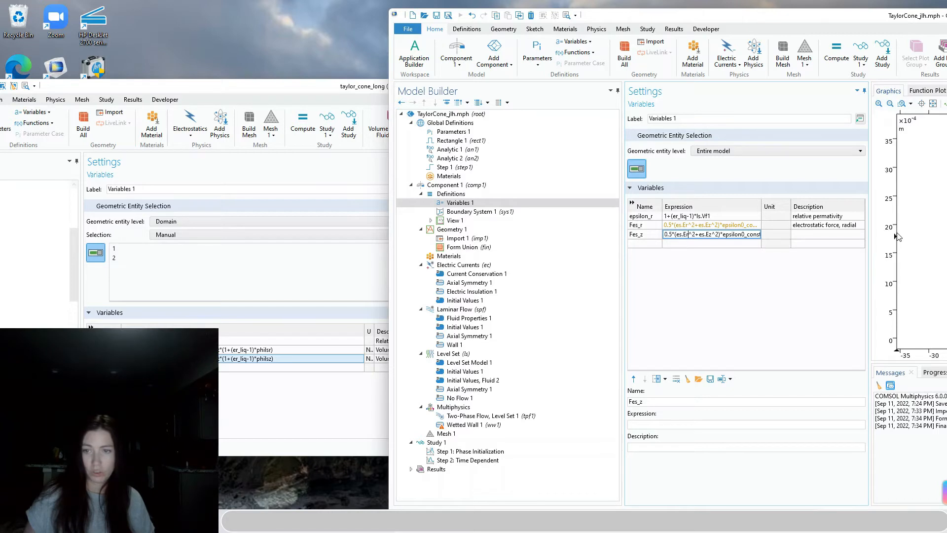
key("Right")
key("Right")
key("Right")
key("Right")
key("Right")
key("Right")
key("Right")
key("Right")
key("Right")
key("Right")
key("Right")
key("Right")
key("Right")
key("Right")
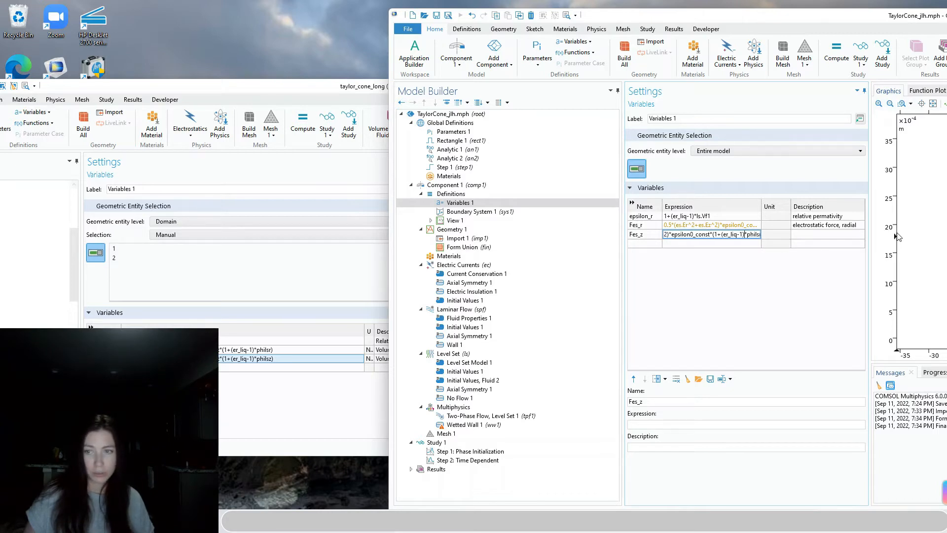
key("Right")
key("Right")
key("Right")
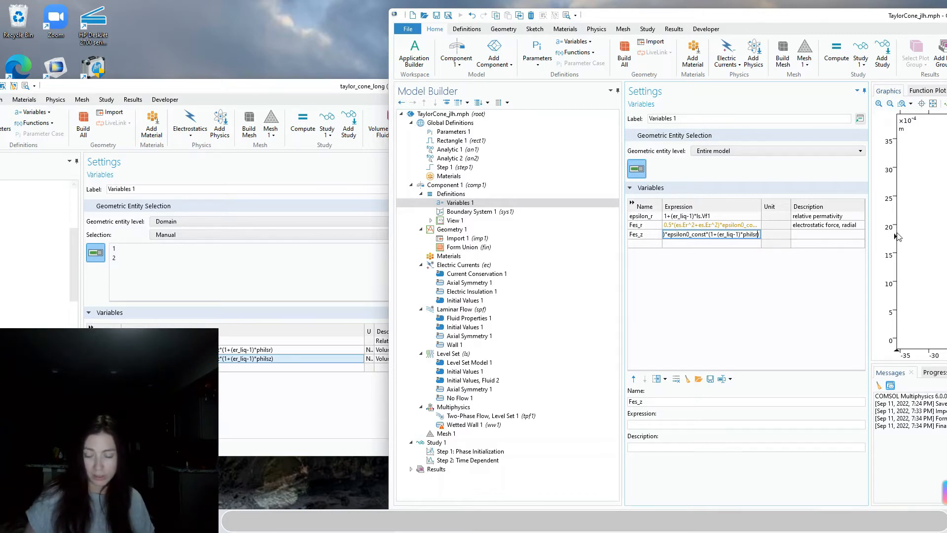
key("BackSpace")
type("z")
key("Tab")
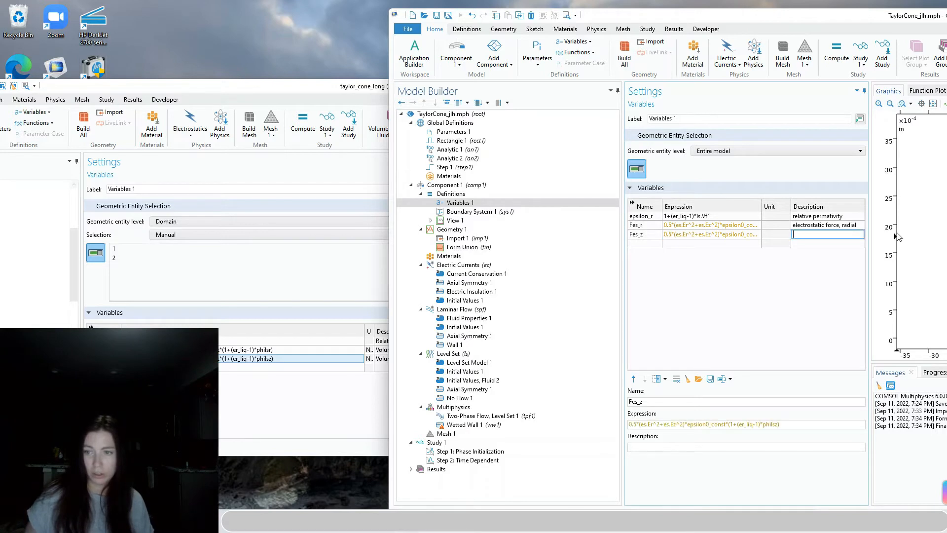
key("Tab")
Give Fes_z the description 'electrostatic force, axial', matching the reference model
left_click(756, 234)
left_click(812, 233)
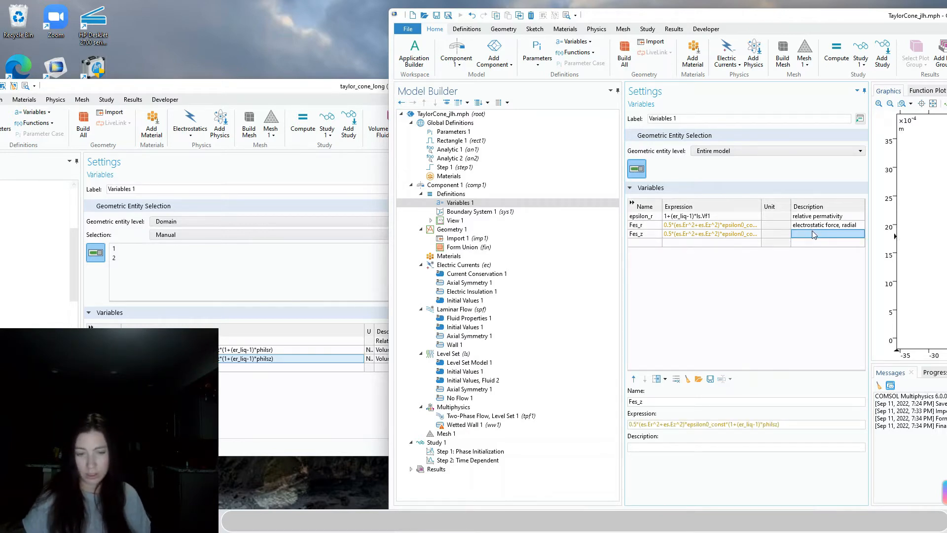
left_click(275, 406)
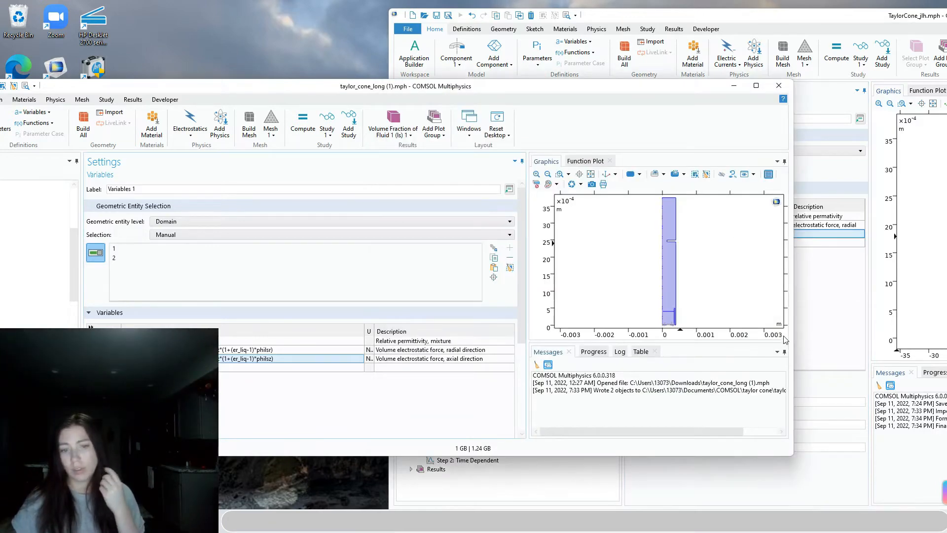
left_click(834, 235)
left_click(838, 230)
left_click(839, 230)
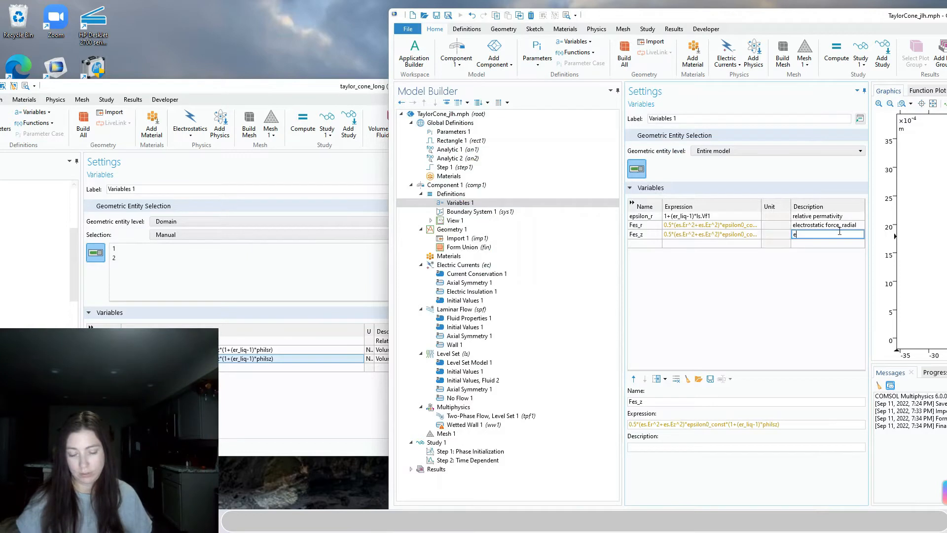
type("ectrostatic force, axial")
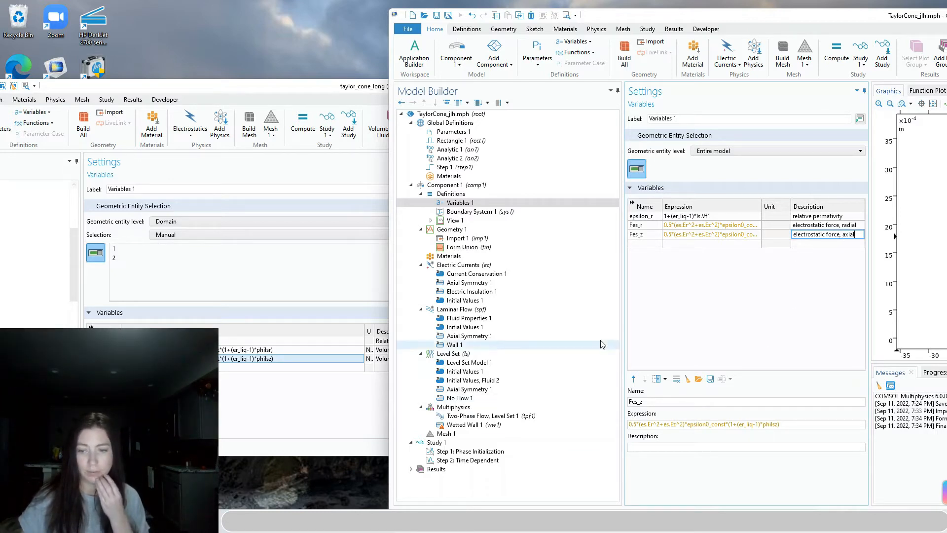
left_click(694, 310)
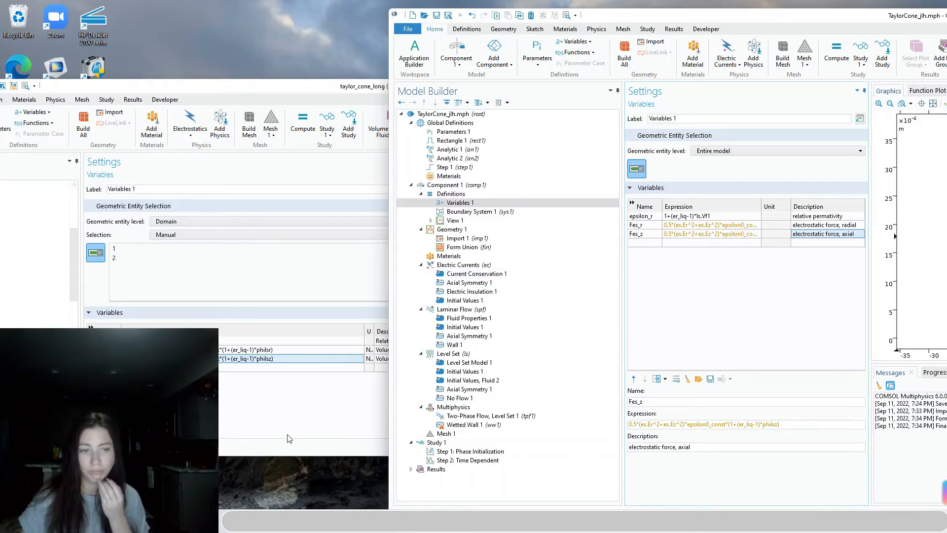
left_click(649, 424)
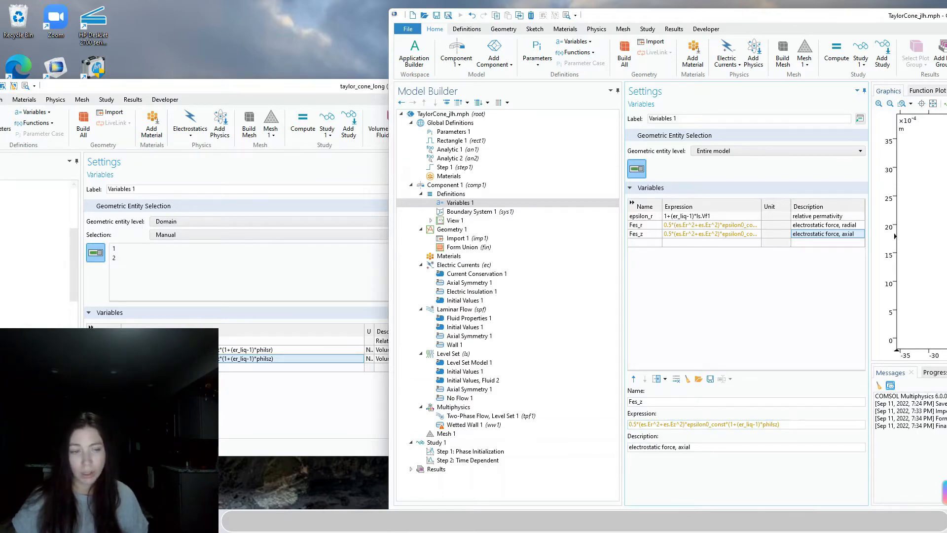
View the reference model's Material 1 and Material 2 (rho_air, eta_air) basic properties
left_click(388, 161)
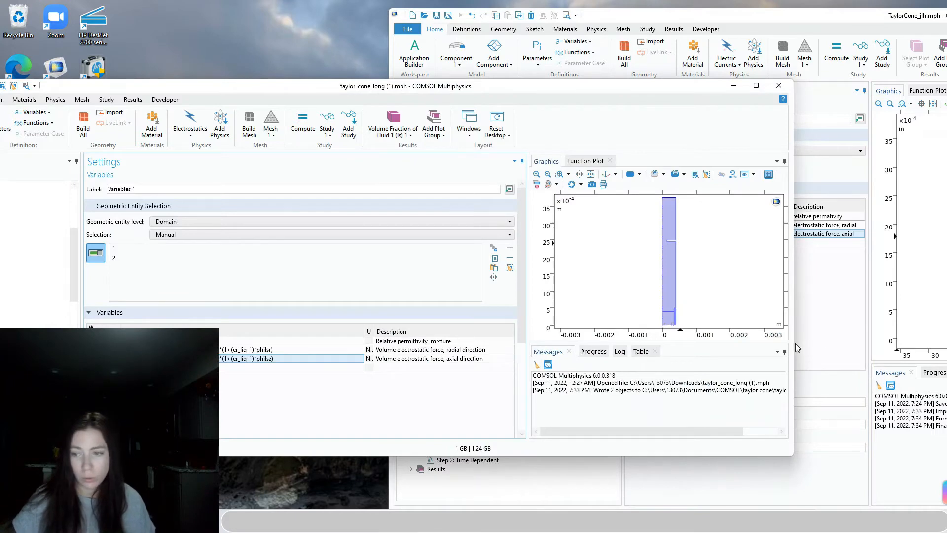
left_click_drag(792, 344, 454, 344)
left_click_drag(160, 90, 321, 85)
left_click(444, 69)
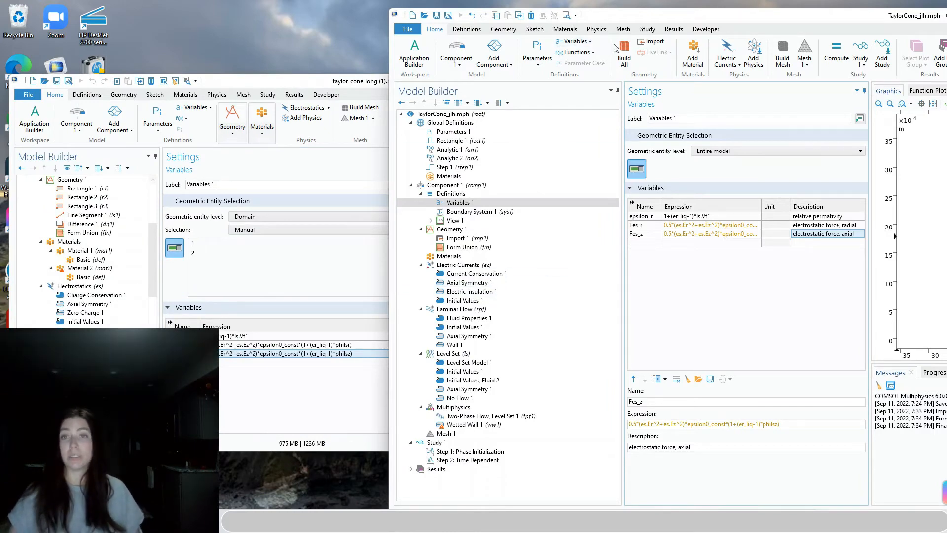
left_click(91, 258)
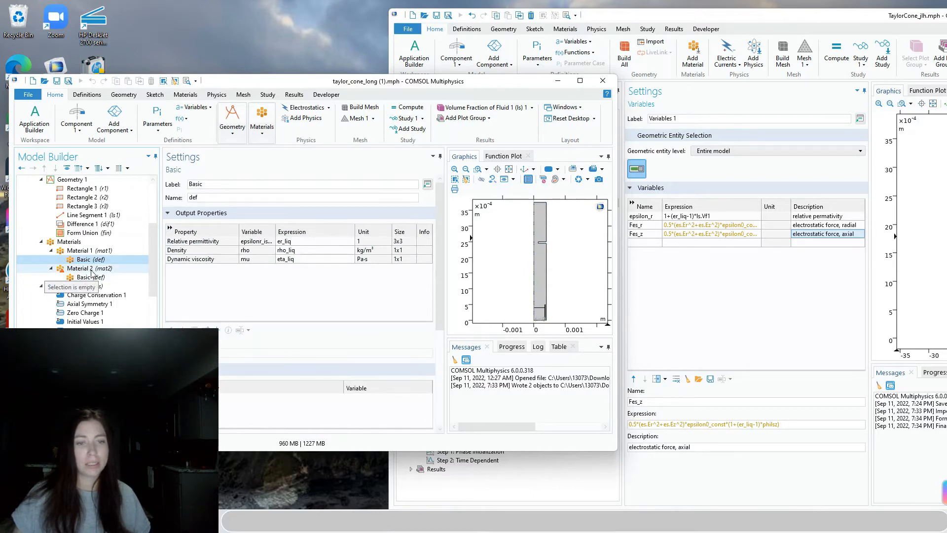
left_click(890, 325)
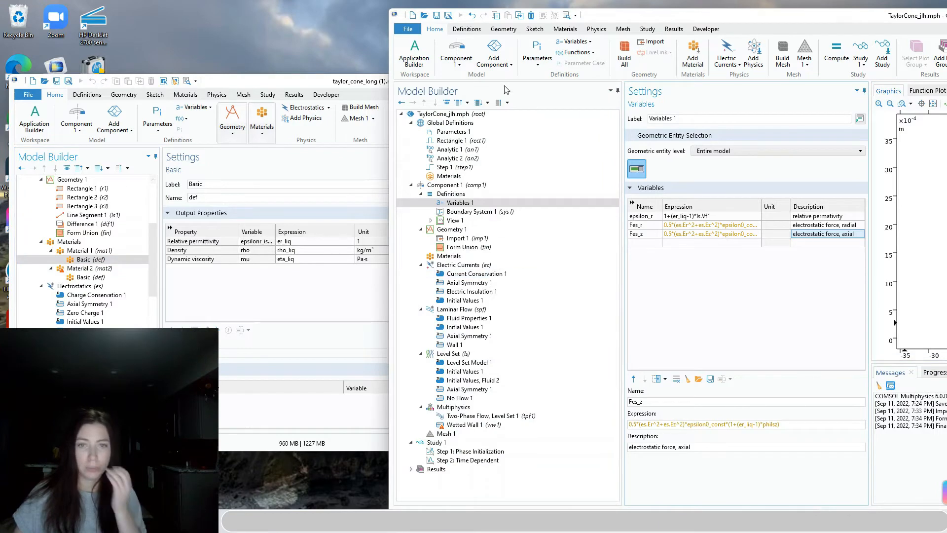
left_click(79, 276)
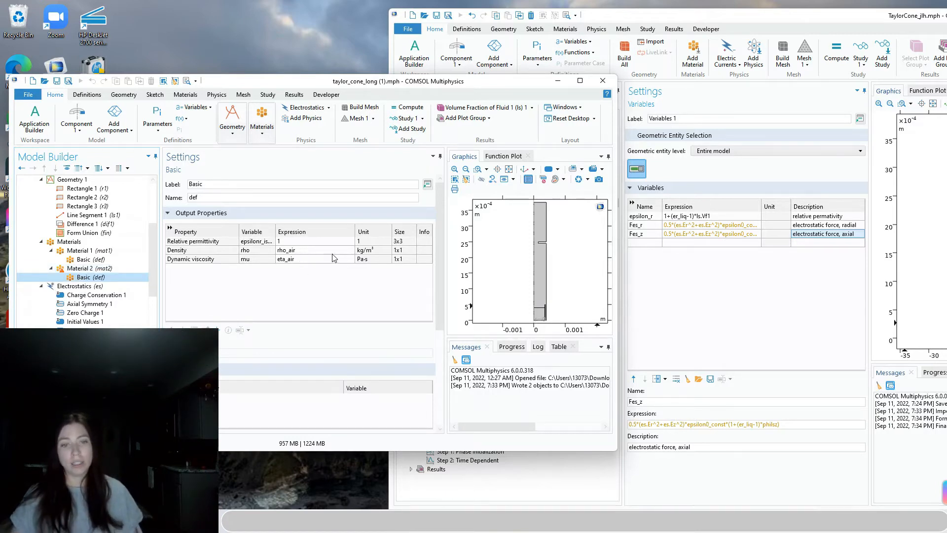
left_click(712, 290)
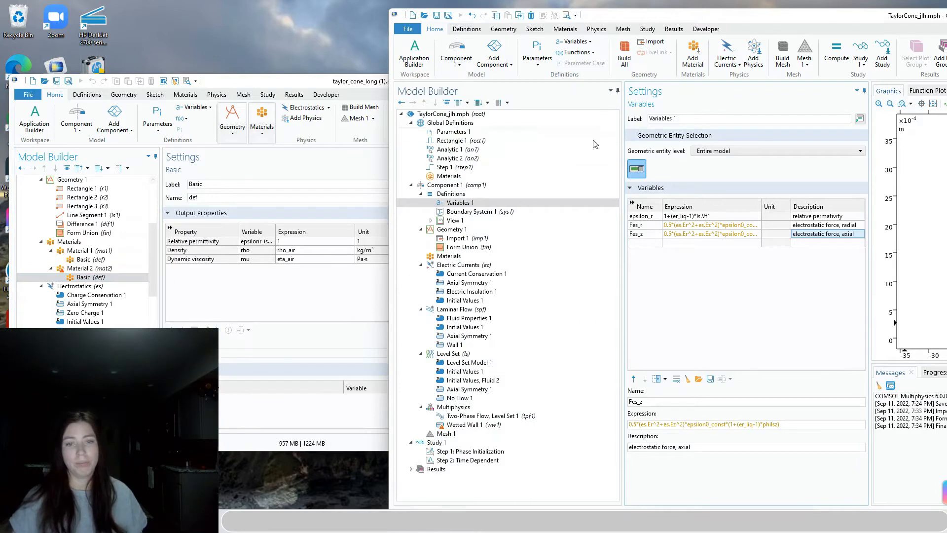
Browse the material library and add the built-in Air material to the component
left_click(503, 28)
left_click(565, 29)
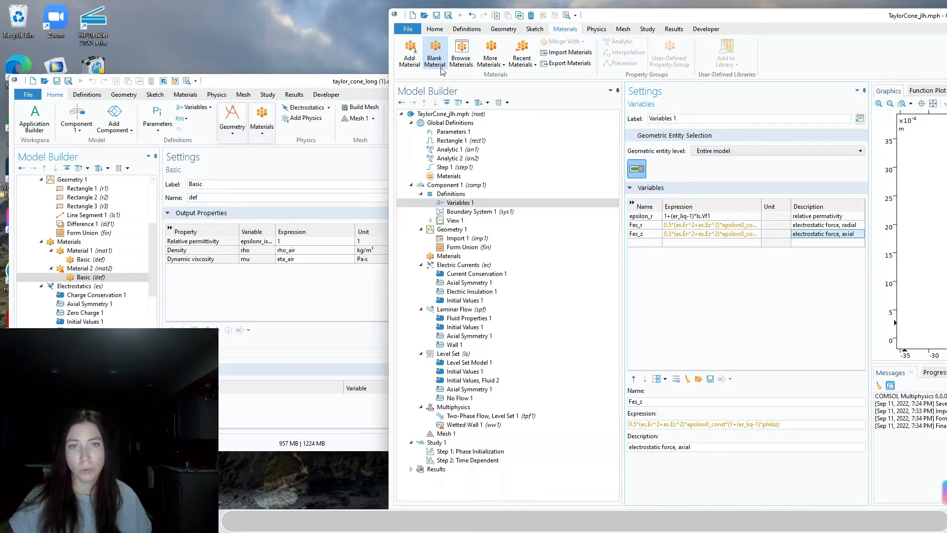
left_click(409, 55)
left_click_drag(651, 18, 251, 12)
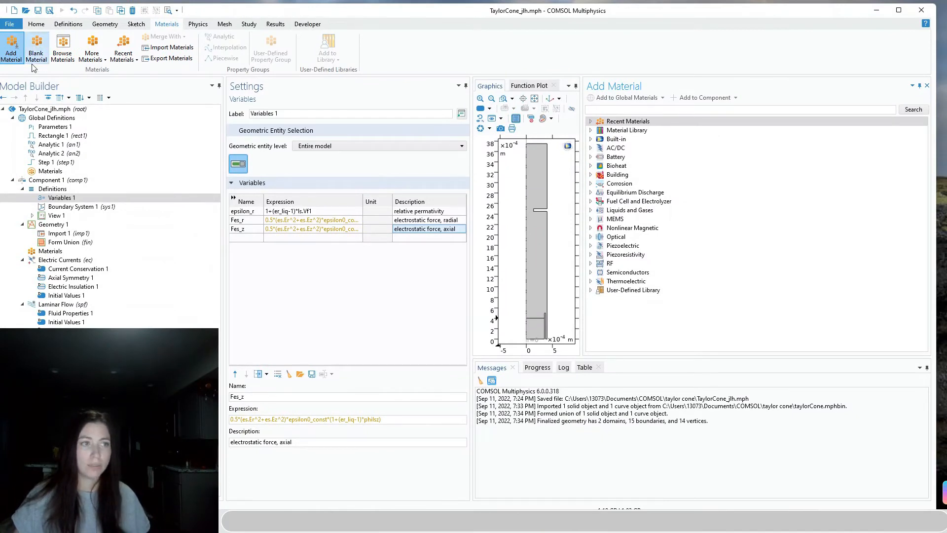
left_click(73, 56)
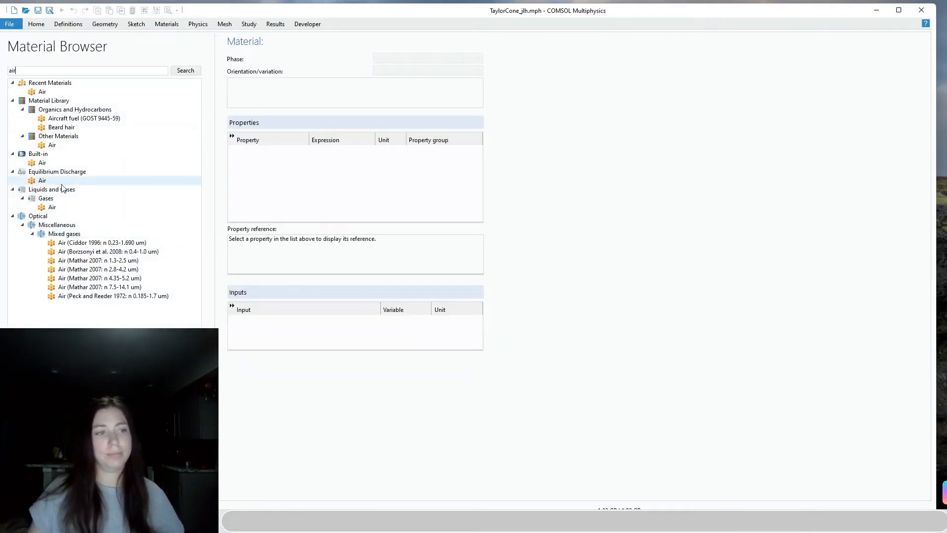
left_click(57, 164)
left_click(173, 359)
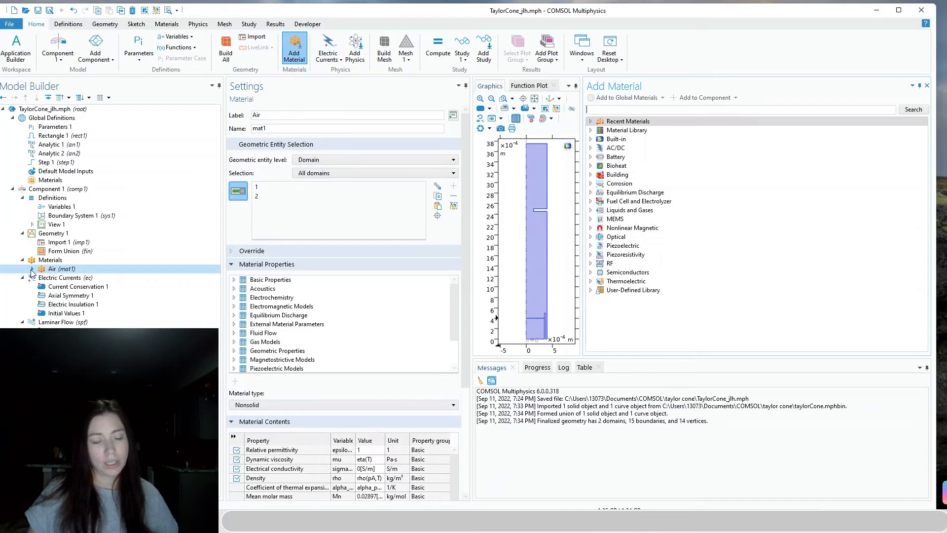
Close the material browser and reposition the maximised COMSOL window
left_click_drag(720, 9, 597, 28)
left_click(803, 104)
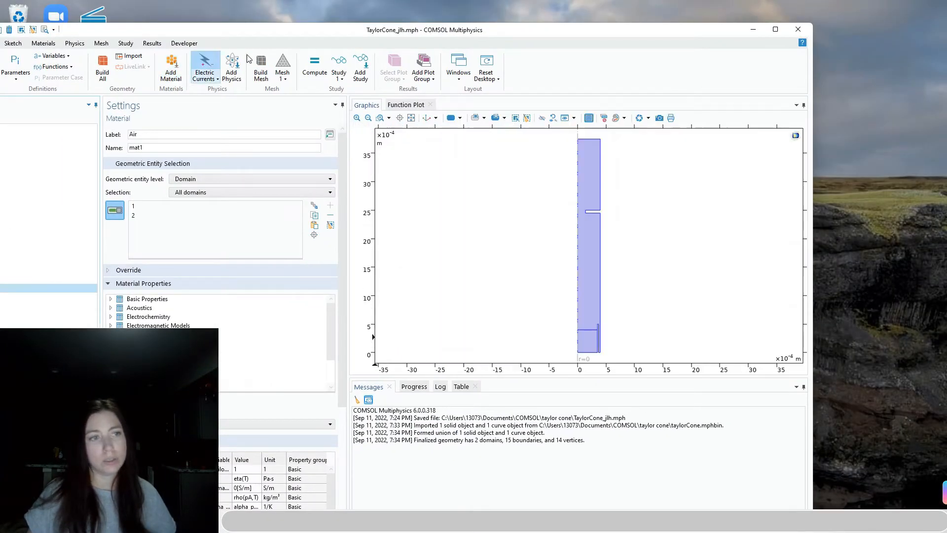
double_click(387, 29)
left_click_drag(387, 31, 411, 31)
left_click(329, 64)
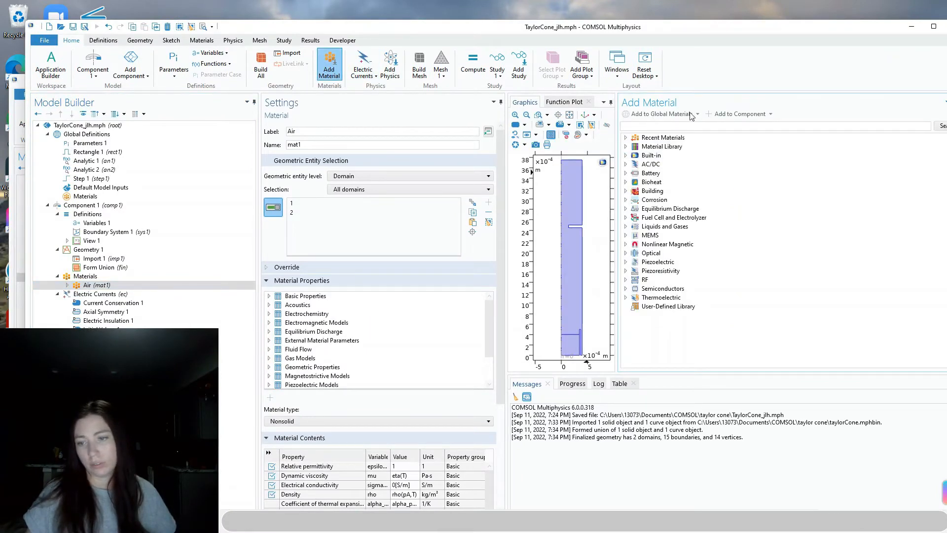
Close the material library and add a Blank Material to the model
left_click_drag(869, 31, 766, 17)
left_click(858, 90)
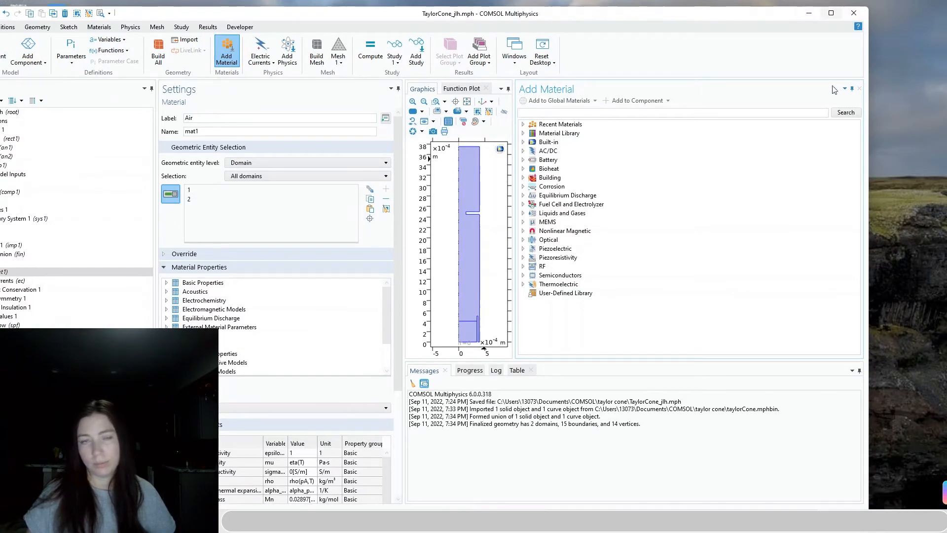
left_click(99, 26)
left_click_drag(145, 13, 296, 9)
left_click(119, 56)
Assign domains 1 and 2 to Material 2, matching the reference Material 1 selection
left_click(45, 279)
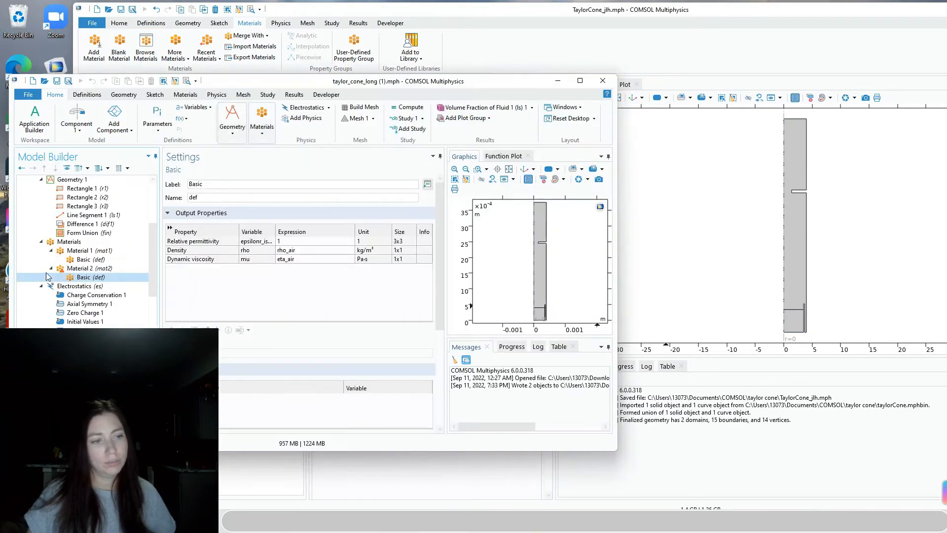
left_click(94, 258)
left_click(93, 252)
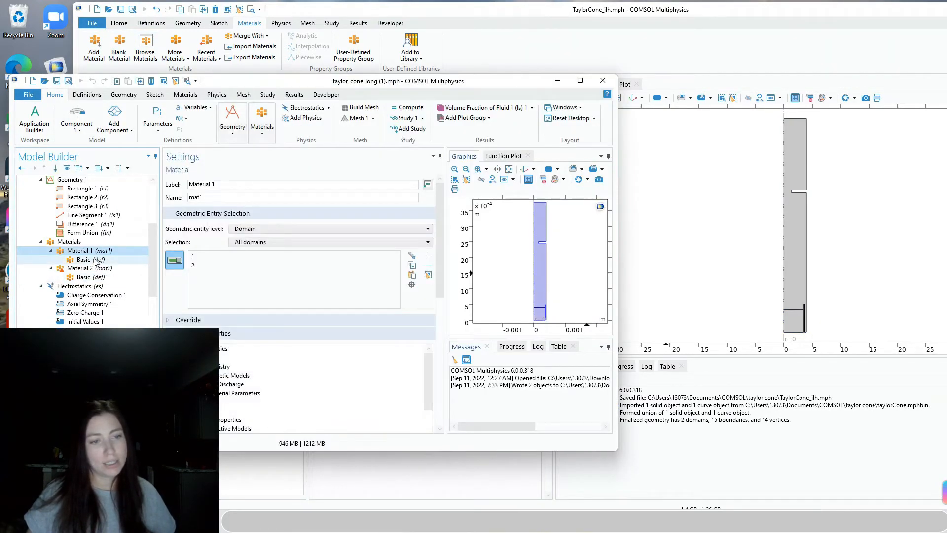
left_click(95, 259)
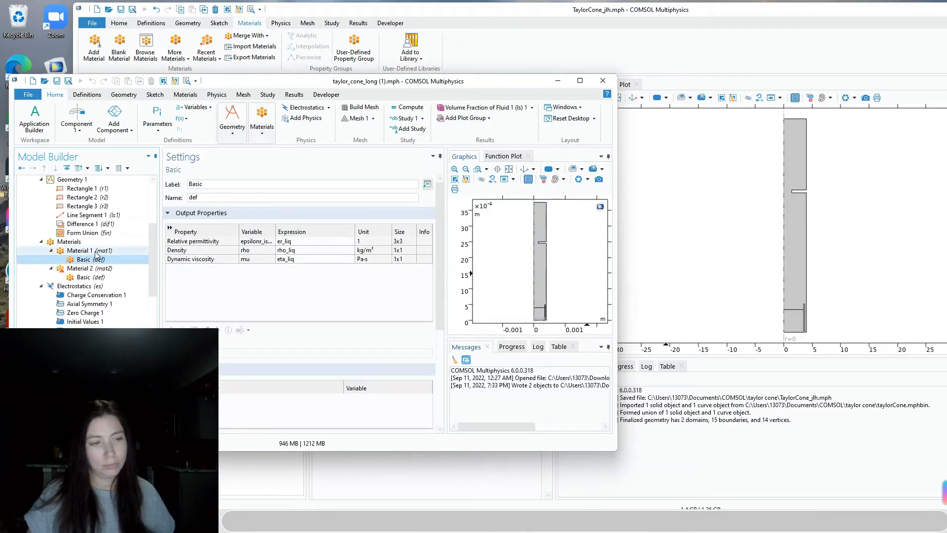
left_click(96, 252)
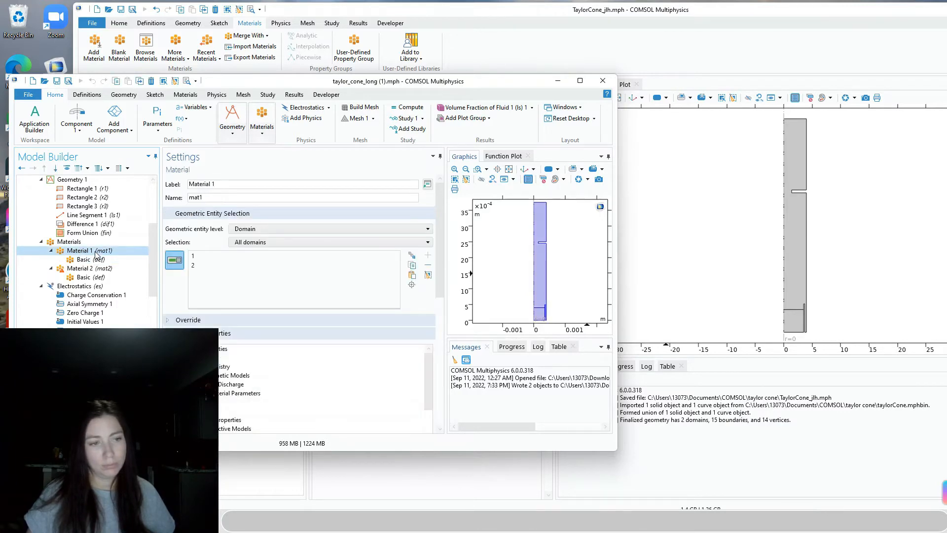
left_click(836, 298)
left_click(795, 296)
left_click(793, 321)
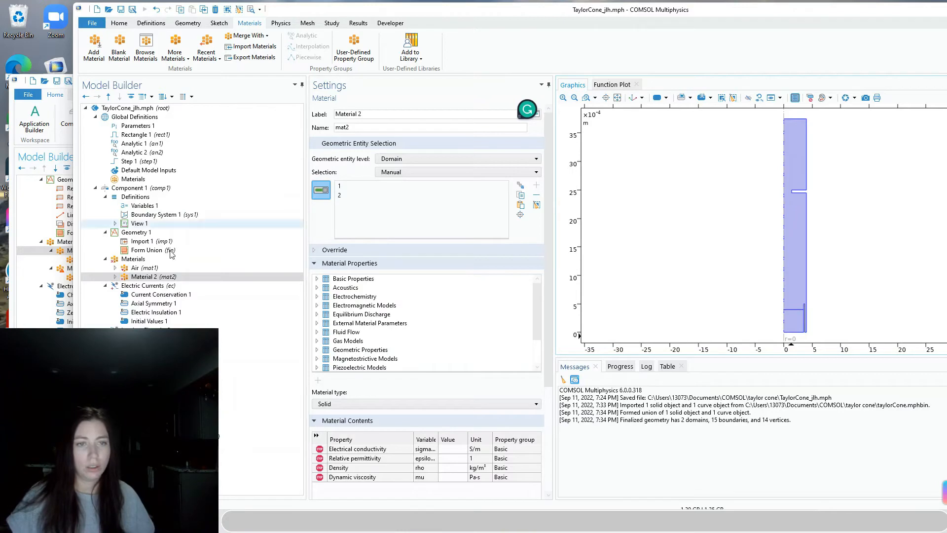
Compare Material 2 with the reference liquid material's basic properties
left_click(64, 250)
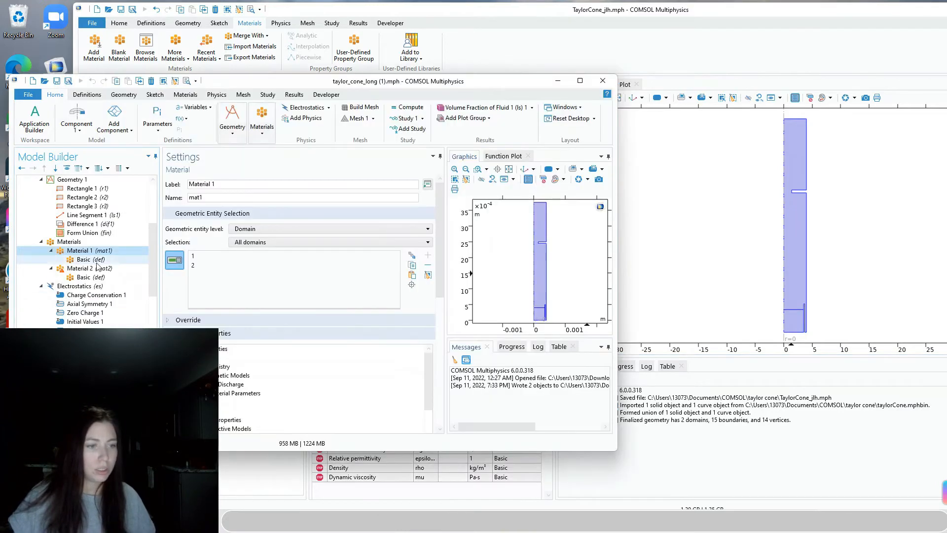
left_click(91, 260)
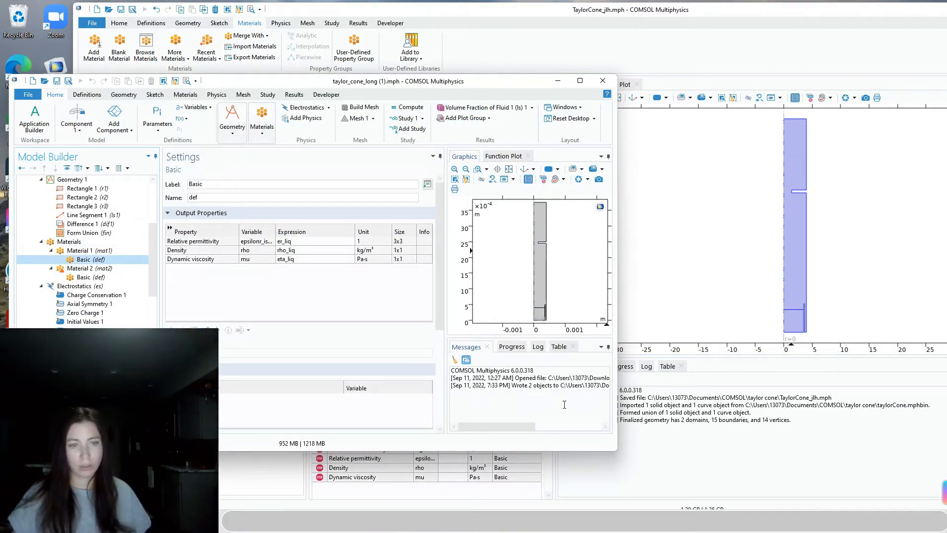
left_click(683, 437)
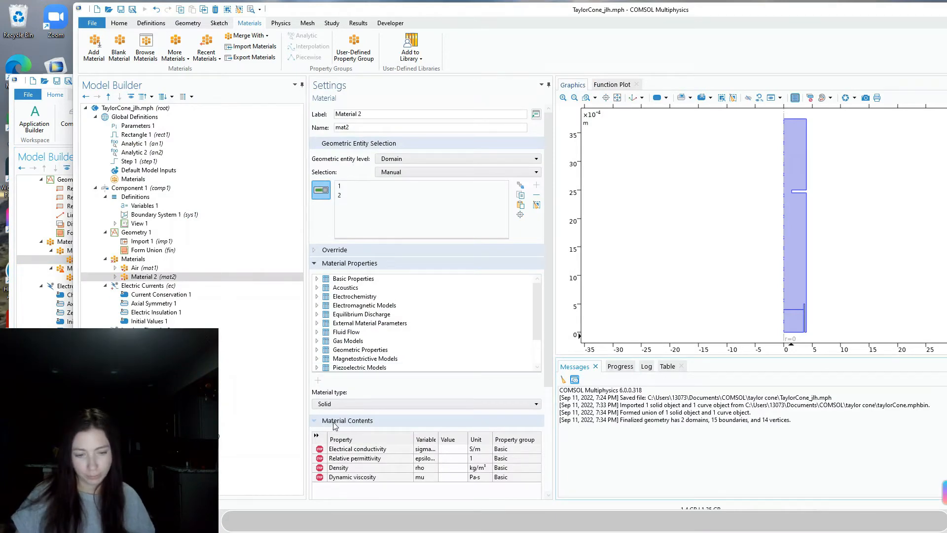
scroll(341, 425, "down", 3)
Enter er_liq, rho_liq and eta_liq as Material 2's permittivity, density and viscosity
left_click_drag(429, 14, 642, 32)
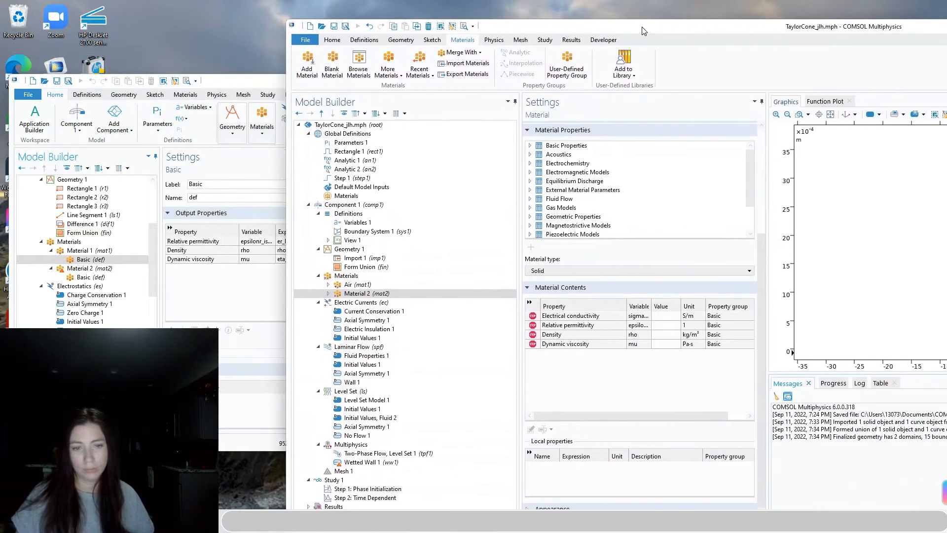
left_click(328, 293)
left_click(364, 302)
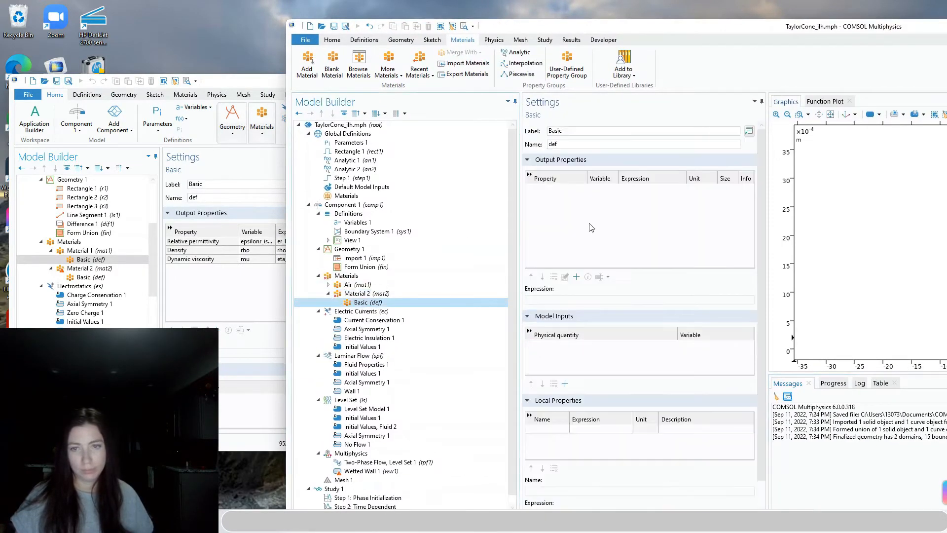
left_click(359, 294)
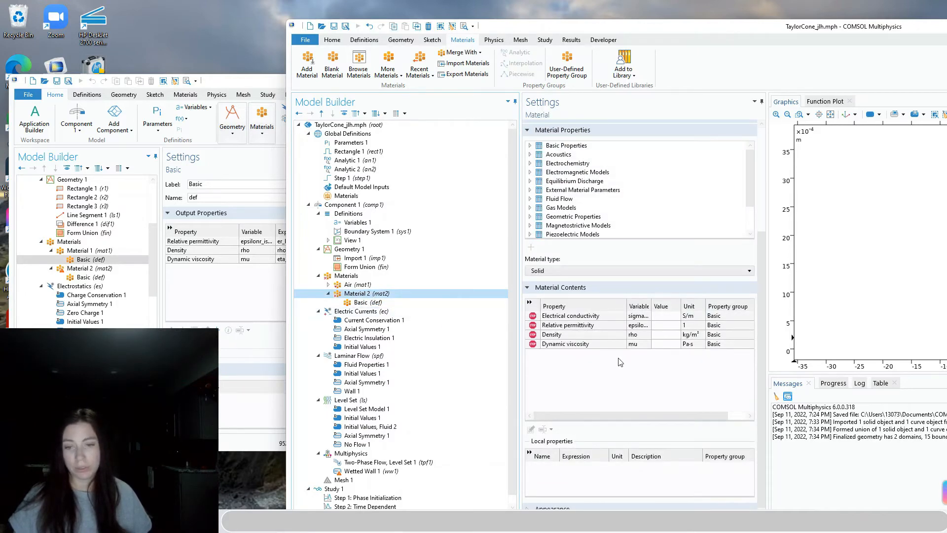
left_click(669, 325)
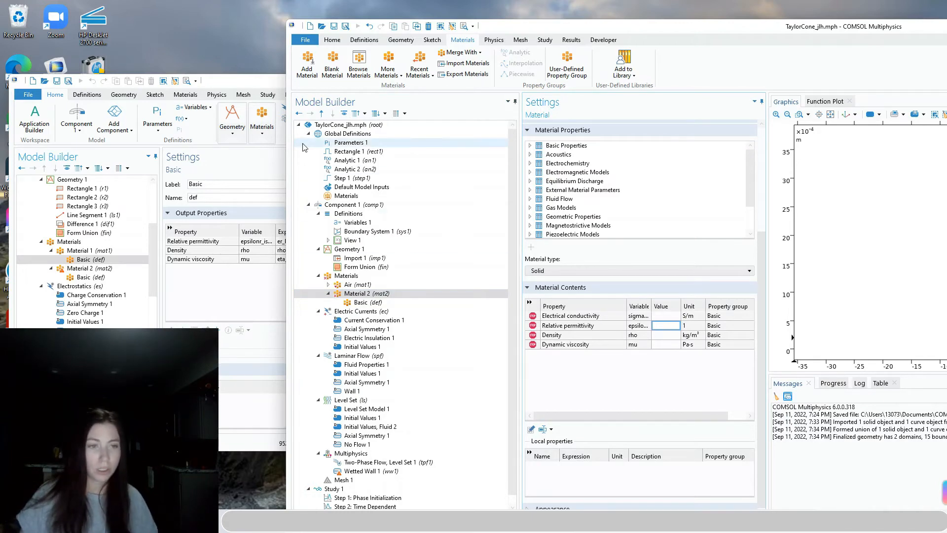
left_click(247, 75)
left_click(662, 325)
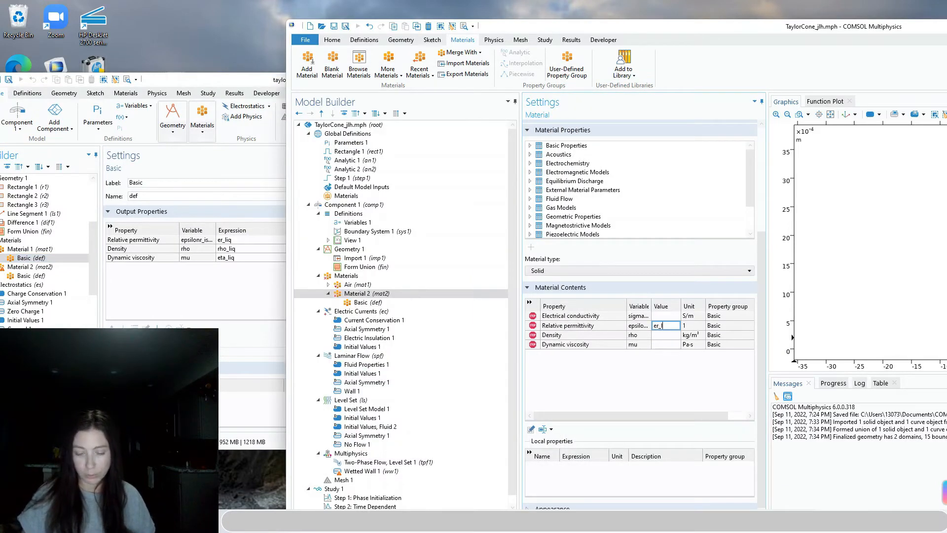
key("Return")
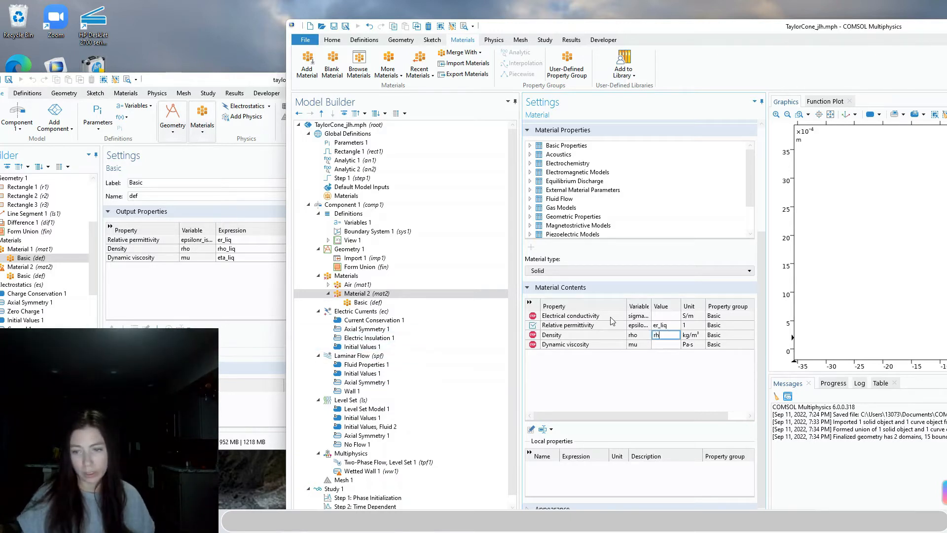
key("Return")
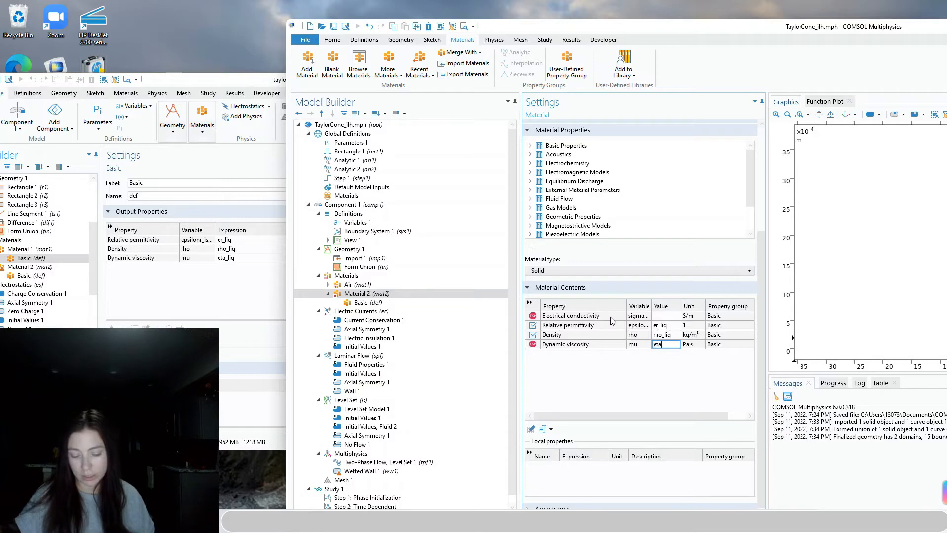
key("Return")
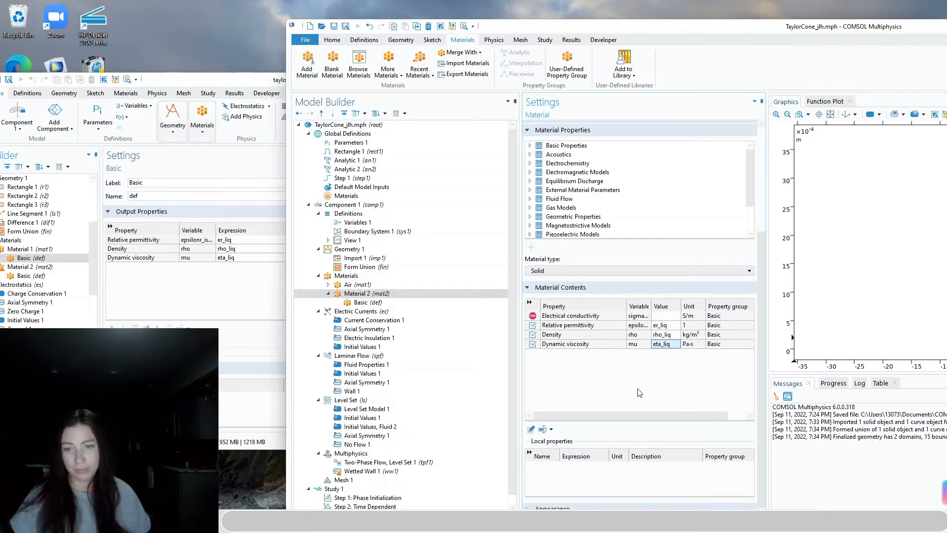
left_click(31, 267)
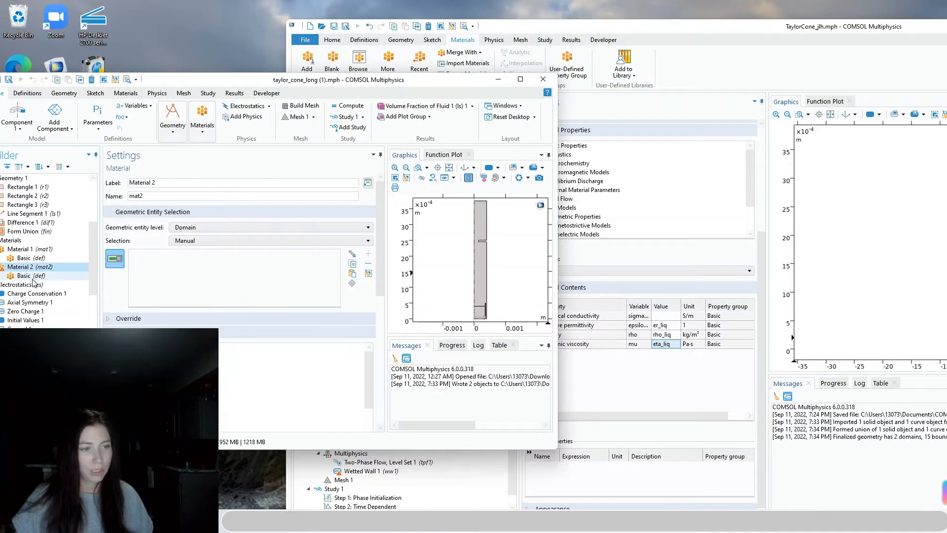
Compare the reference Material 2 with Air (mat1), whose domains 1 and 2 are overridden
left_click(28, 277)
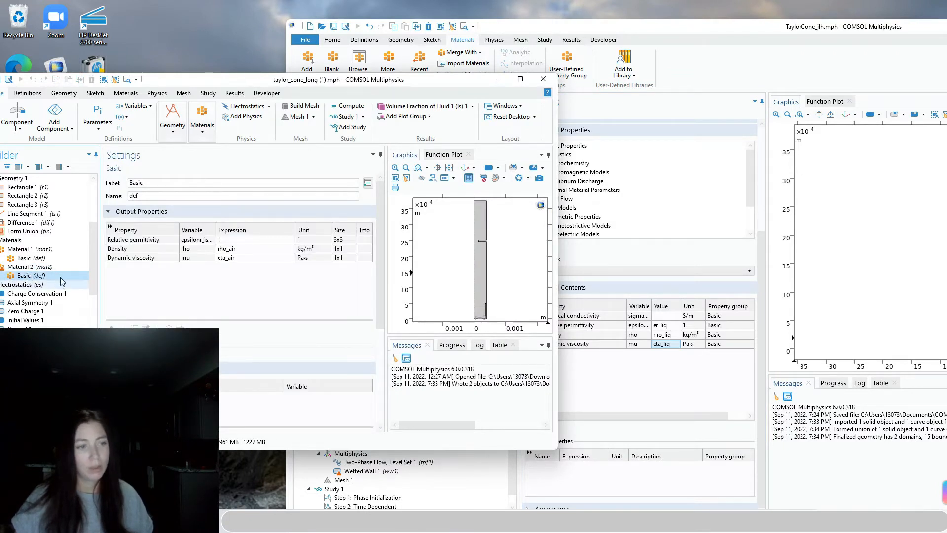
left_click(669, 415)
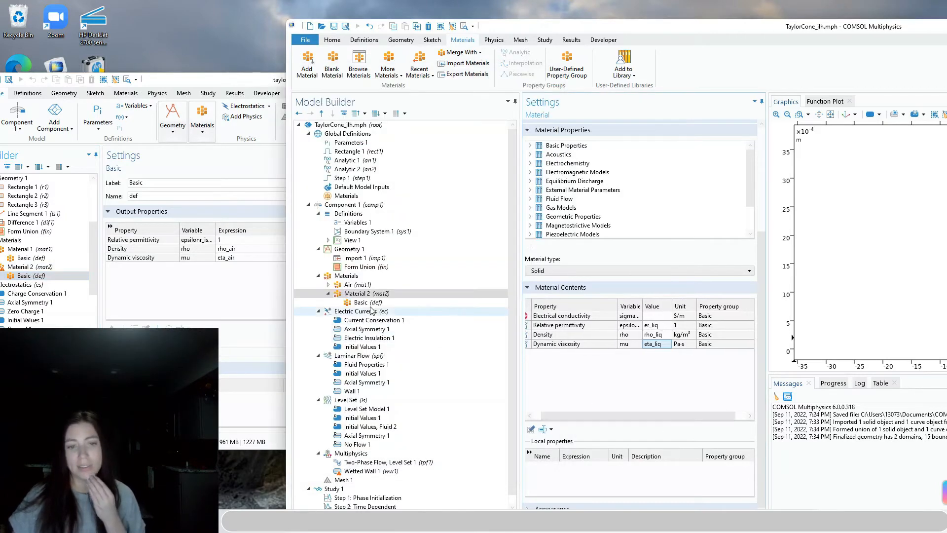
left_click(348, 285)
left_click(328, 284)
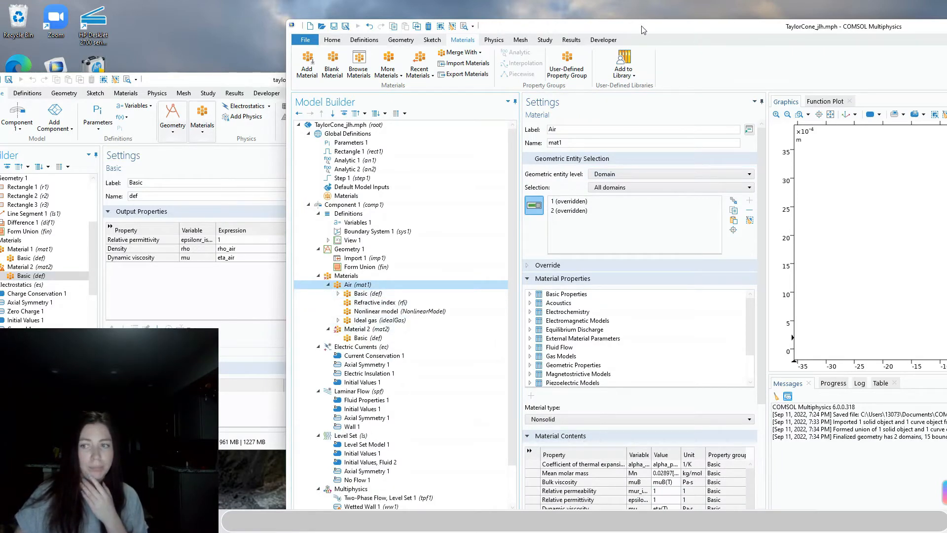
left_click_drag(643, 30, 485, 30)
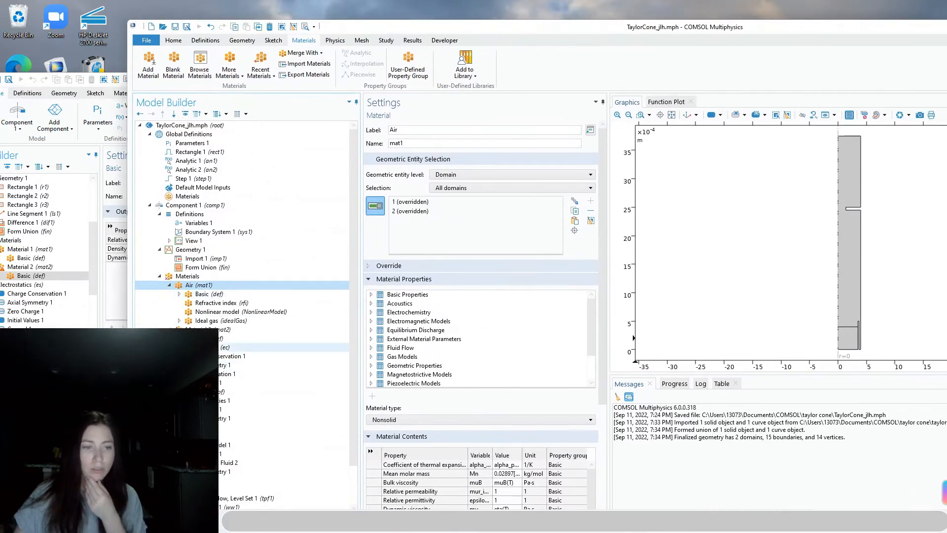
left_click(199, 329)
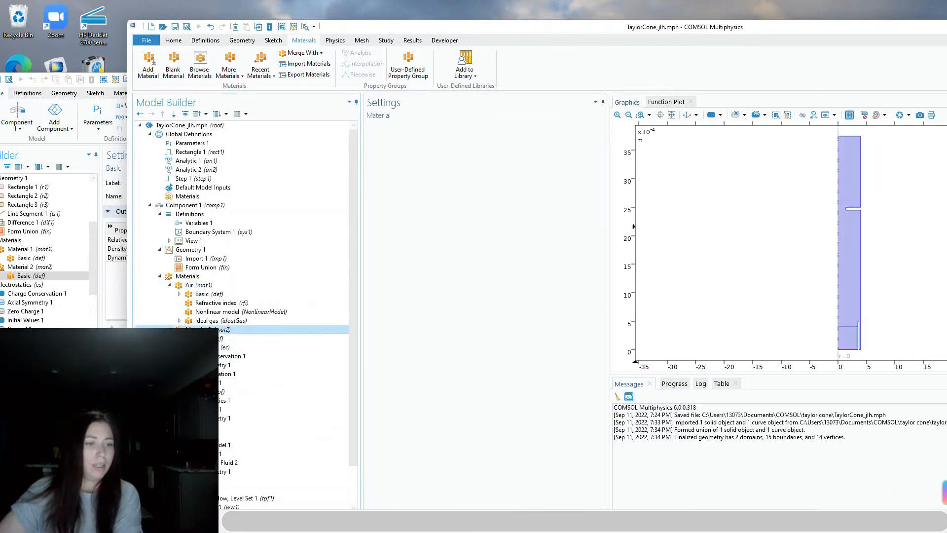
left_click(198, 286)
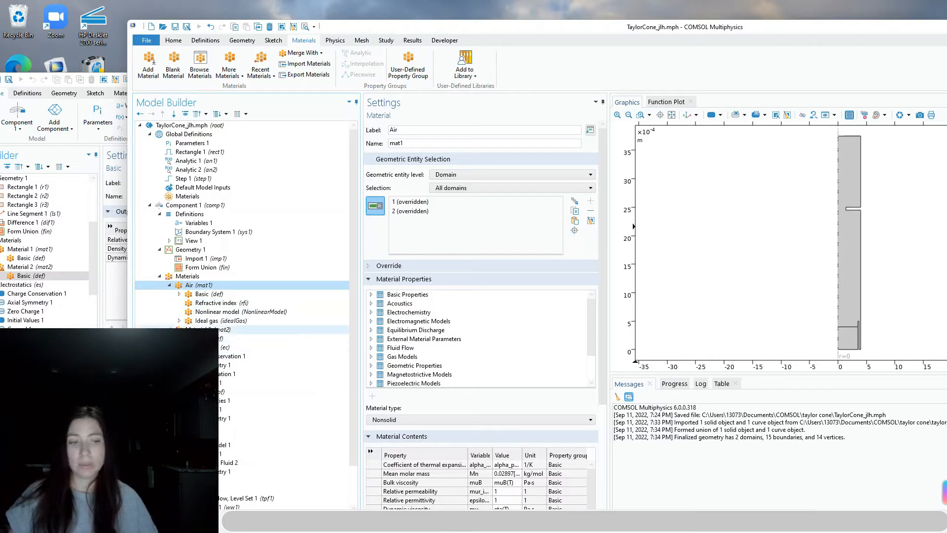
left_click(207, 330)
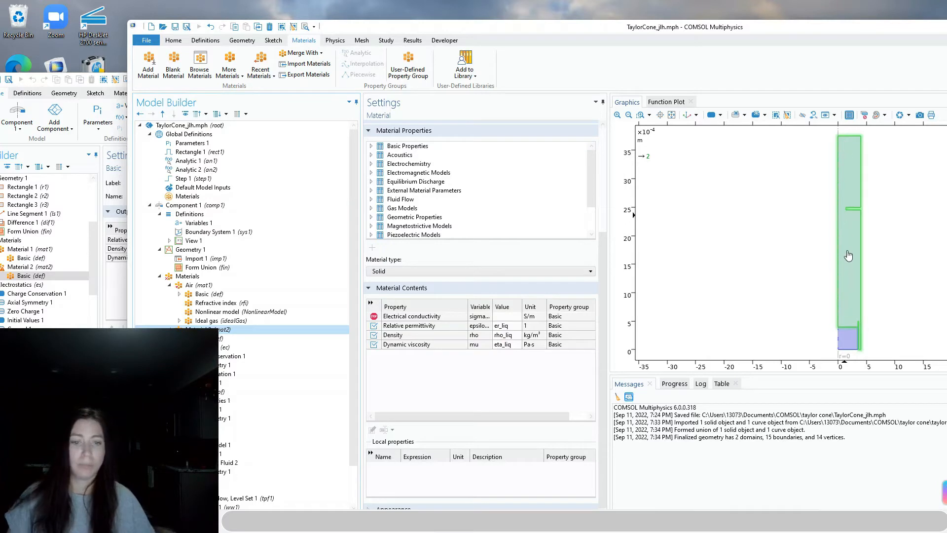
left_click(839, 270)
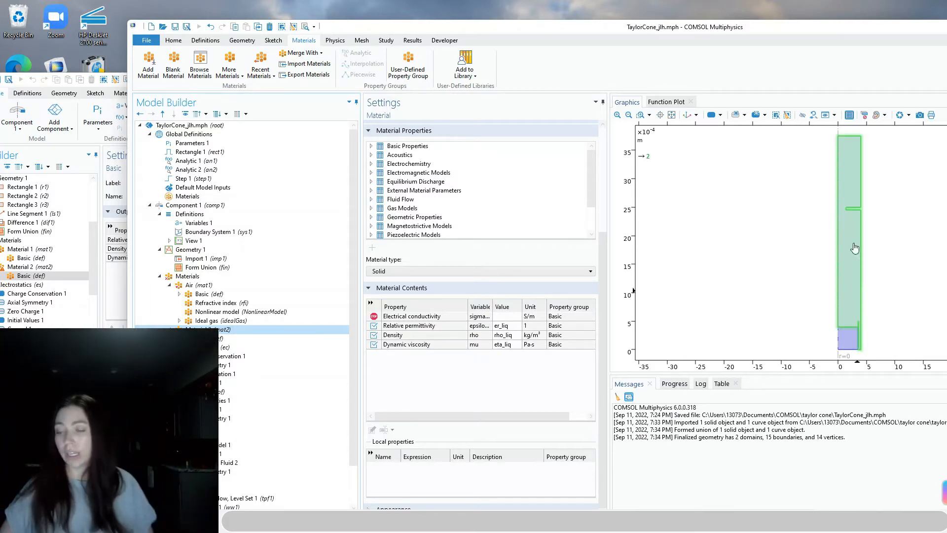
left_click(844, 287)
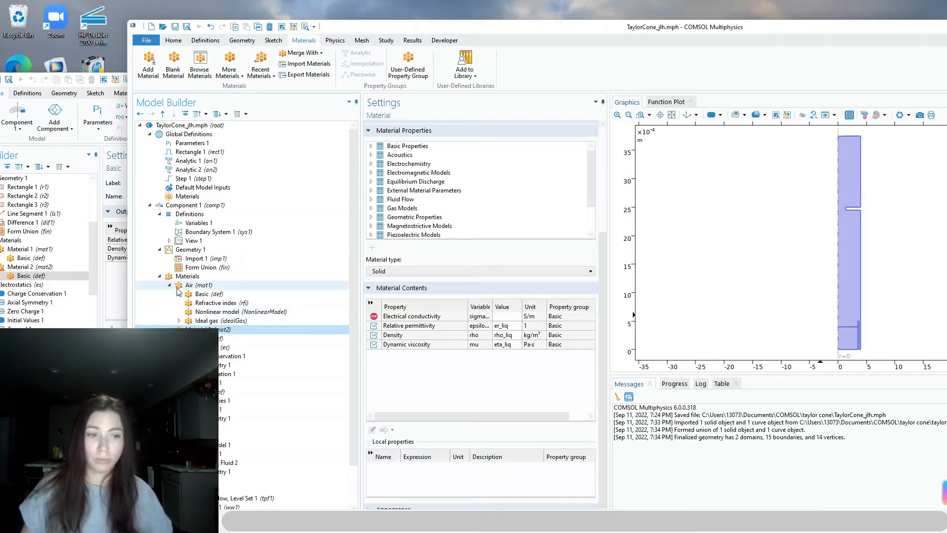
left_click(199, 286)
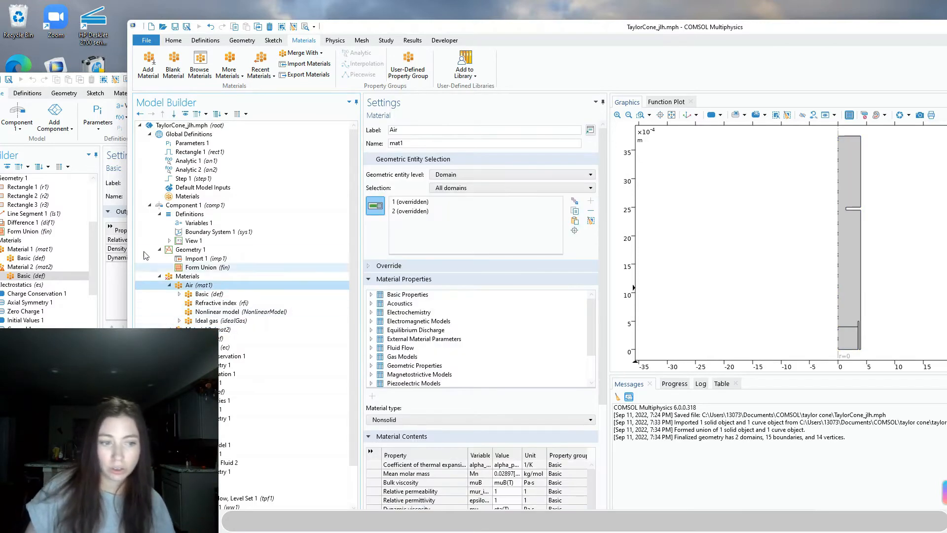
Collapse the reference model's tree branches and show its materials overview
left_click(64, 380)
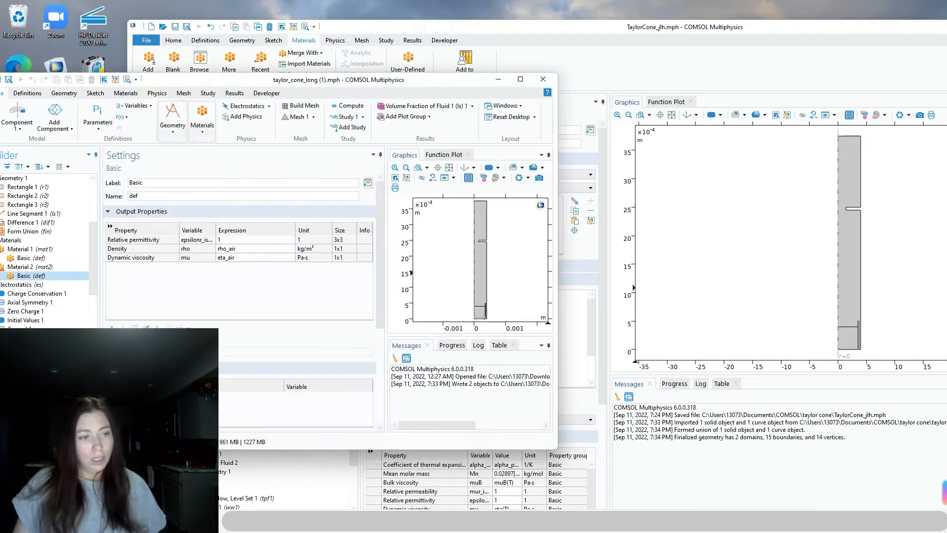
left_click_drag(171, 82, 222, 74)
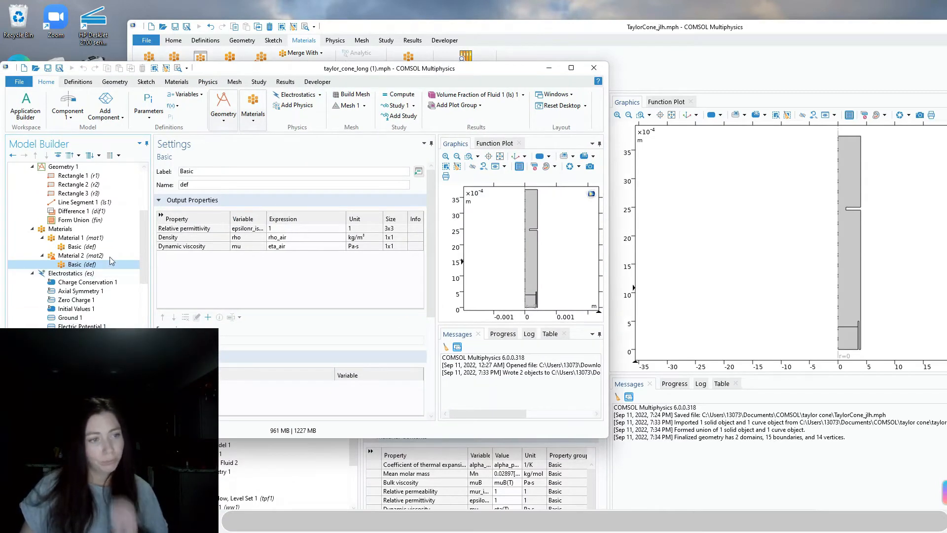
scroll(59, 268, "up", 5)
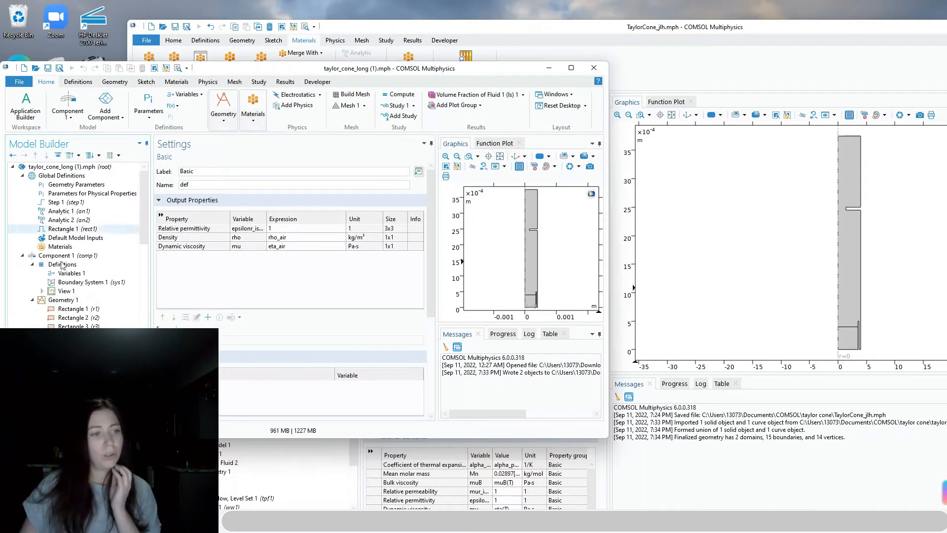
left_click(31, 264)
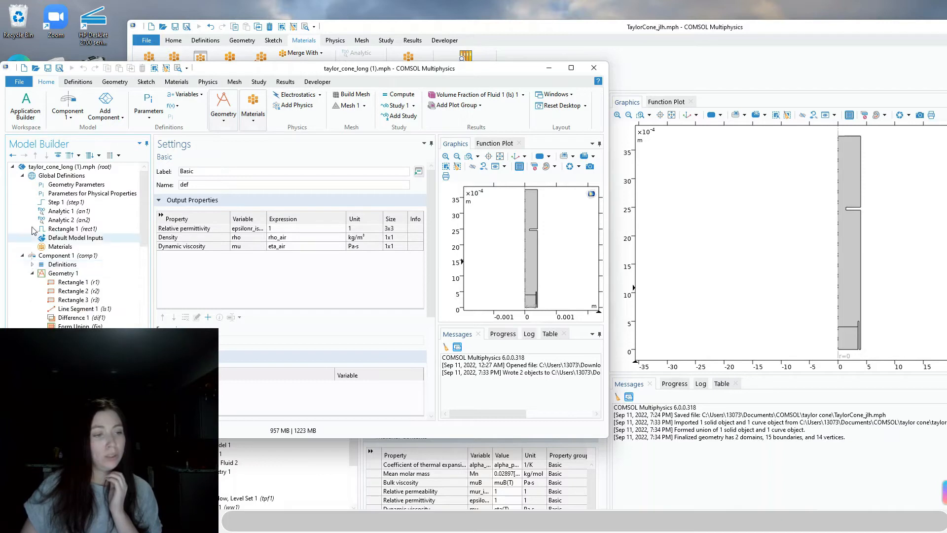
left_click(22, 176)
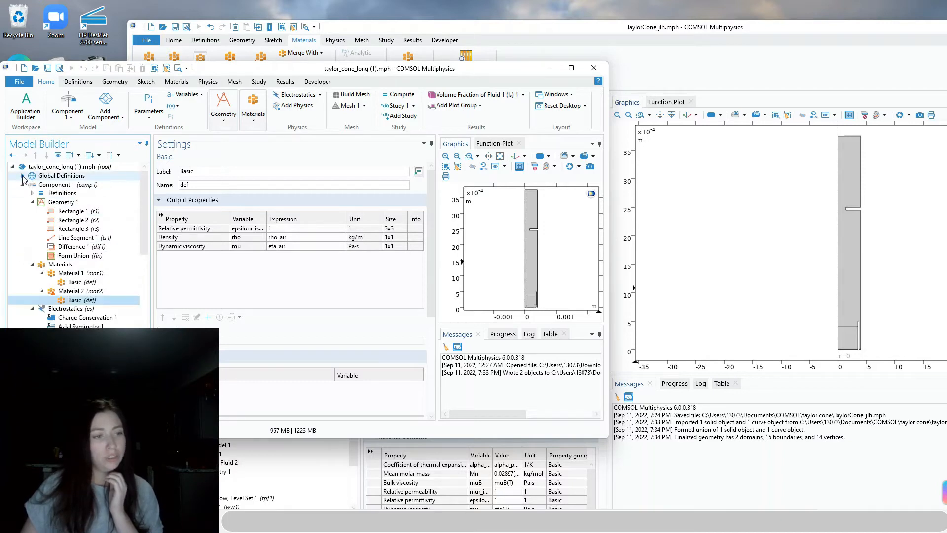
left_click(32, 203)
double_click(32, 213)
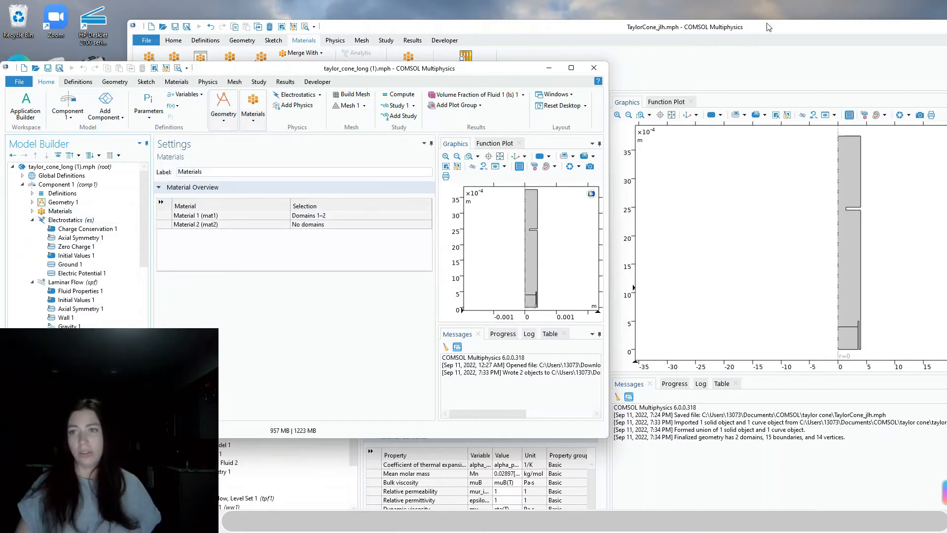
Collapse TaylorCone_jlh's tree nodes and select the Electric Currents (ec) interface
left_click_drag(768, 26, 796, 22)
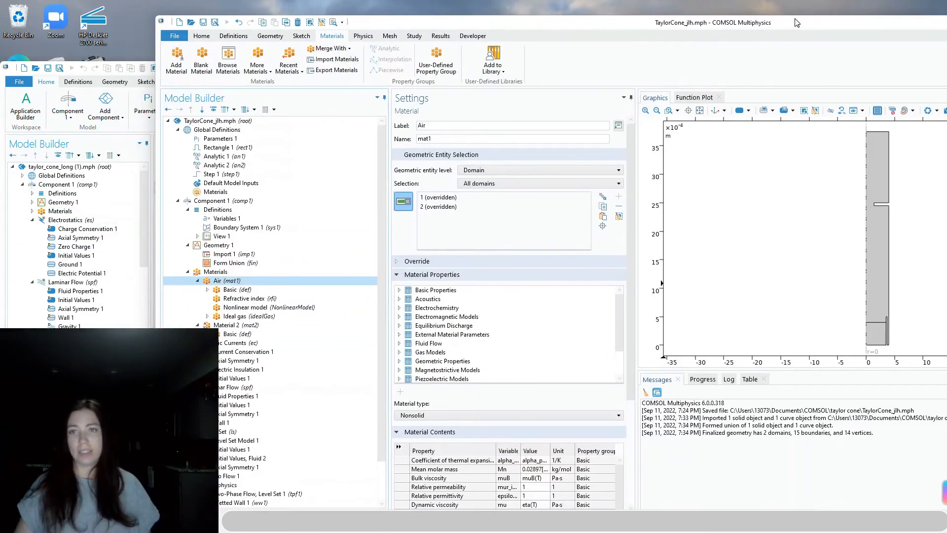
left_click(189, 272)
left_click(188, 245)
left_click(188, 210)
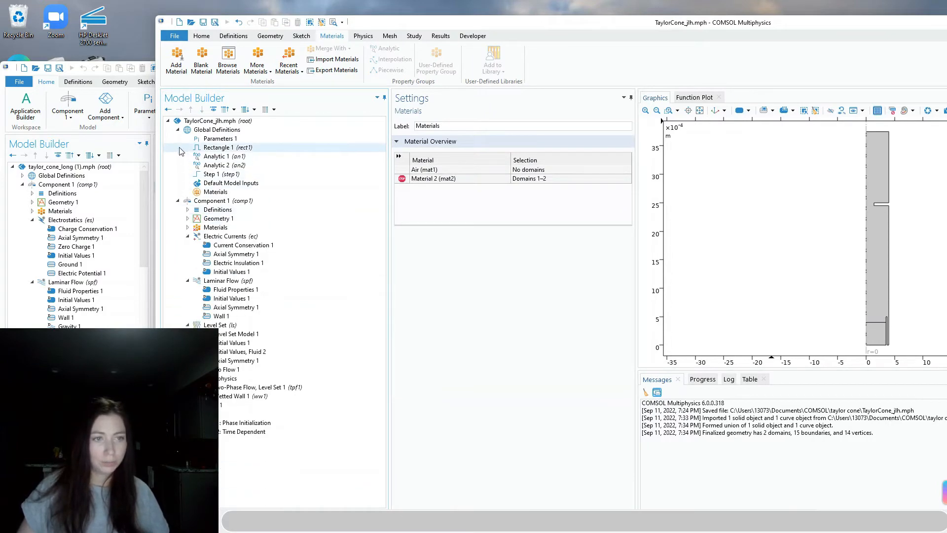
left_click(178, 129)
left_click(225, 174)
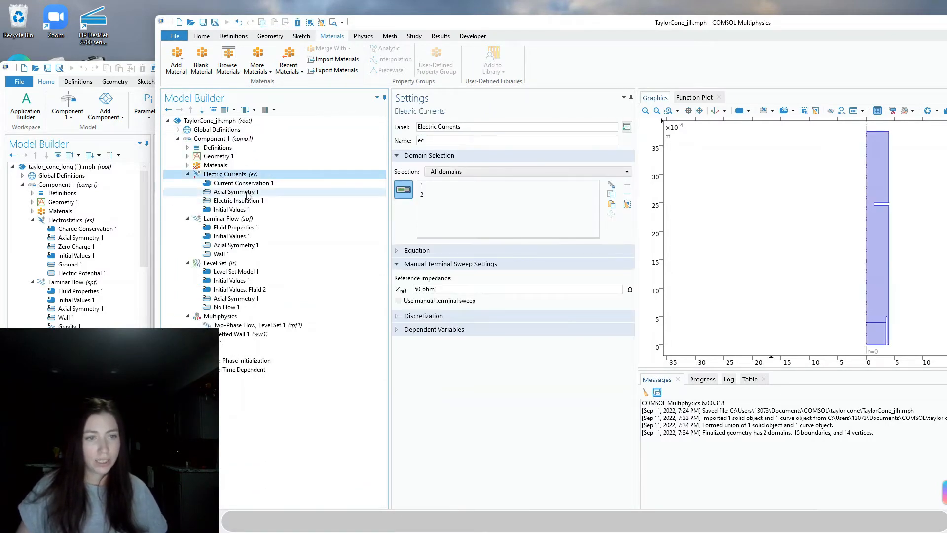
After checking the reference model's physics, delete Electric Currents (ec) from Component 1 and confirm
left_click(76, 220)
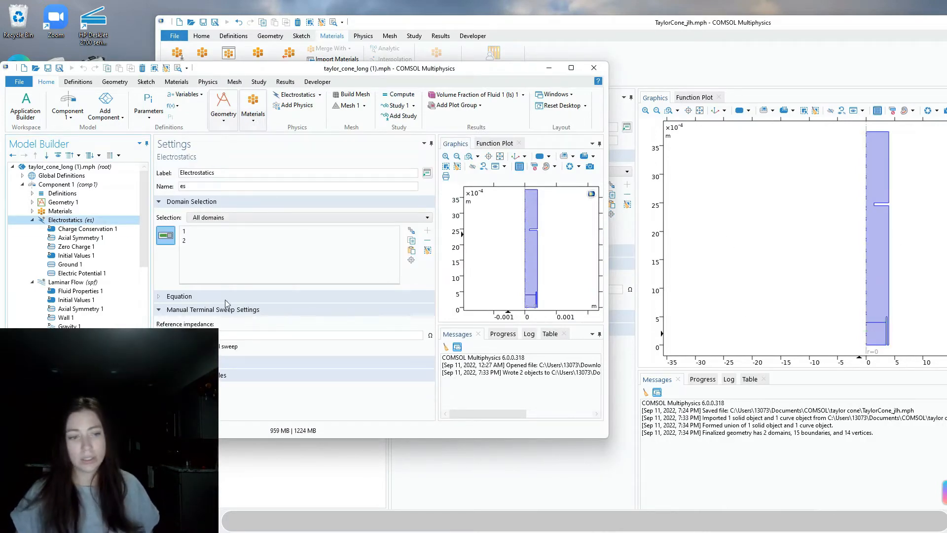
left_click(243, 183)
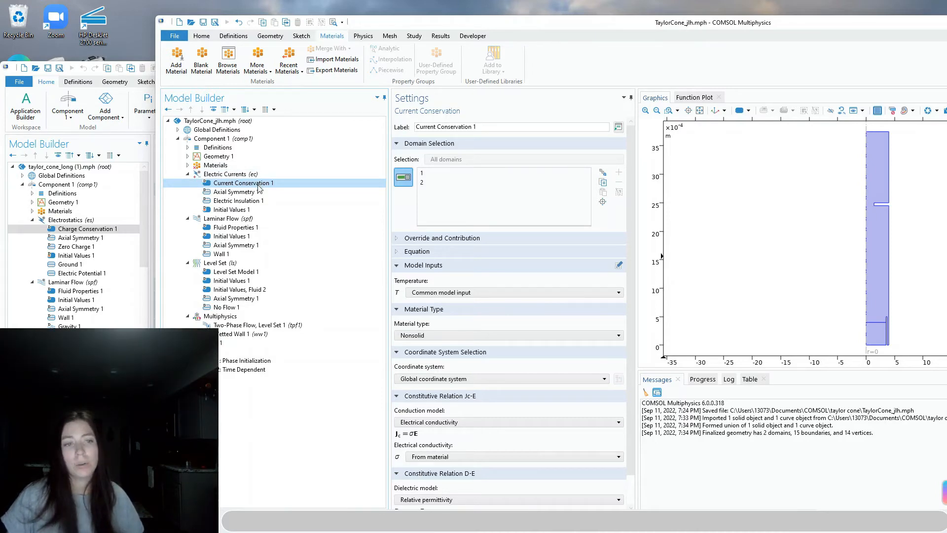
left_click(245, 175)
right_click(245, 175)
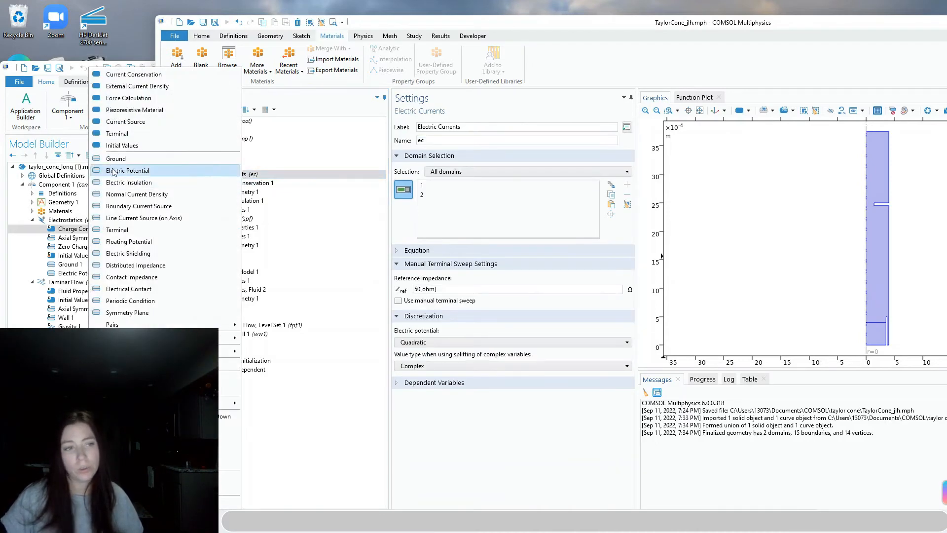
left_click(197, 440)
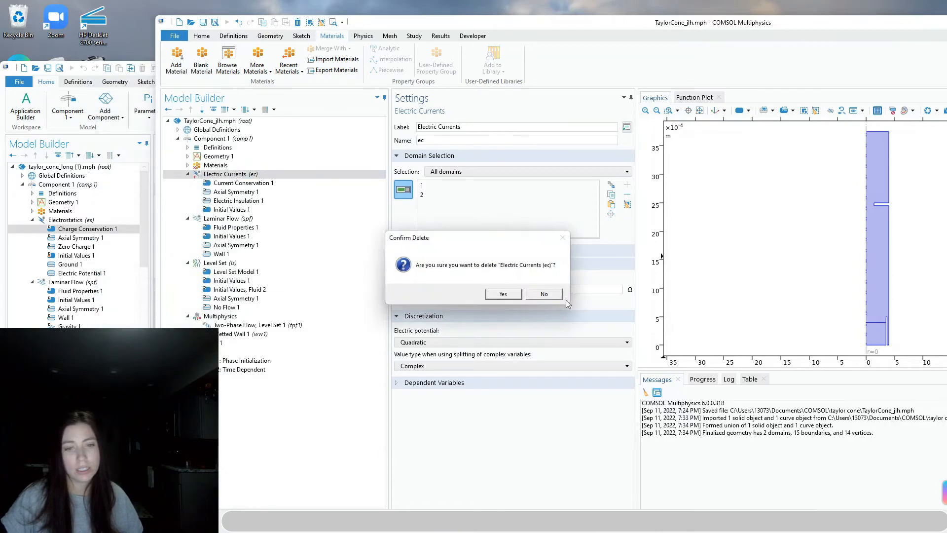
left_click(503, 295)
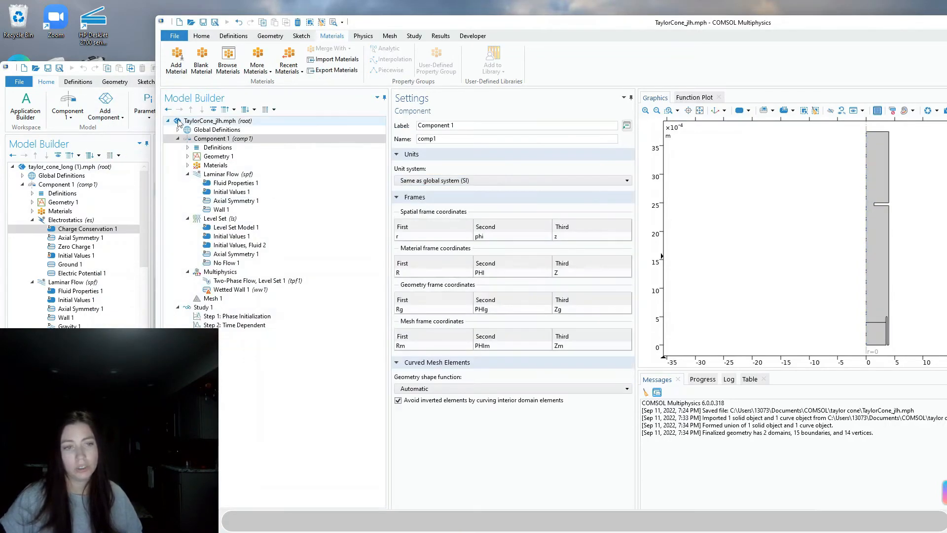
Add the AC/DC > Electric Fields and Currents > Electrostatics interface to Component 1
left_click(365, 38)
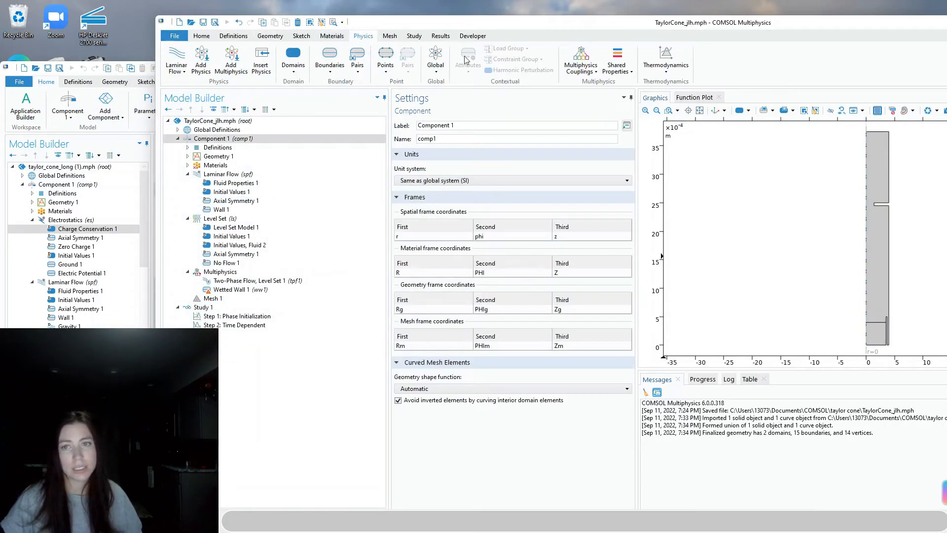
left_click(209, 69)
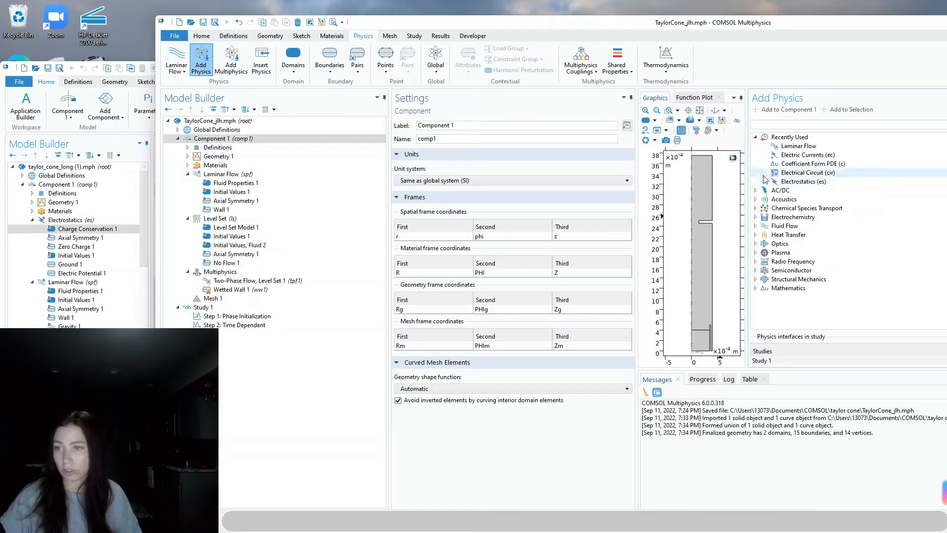
left_click(755, 190)
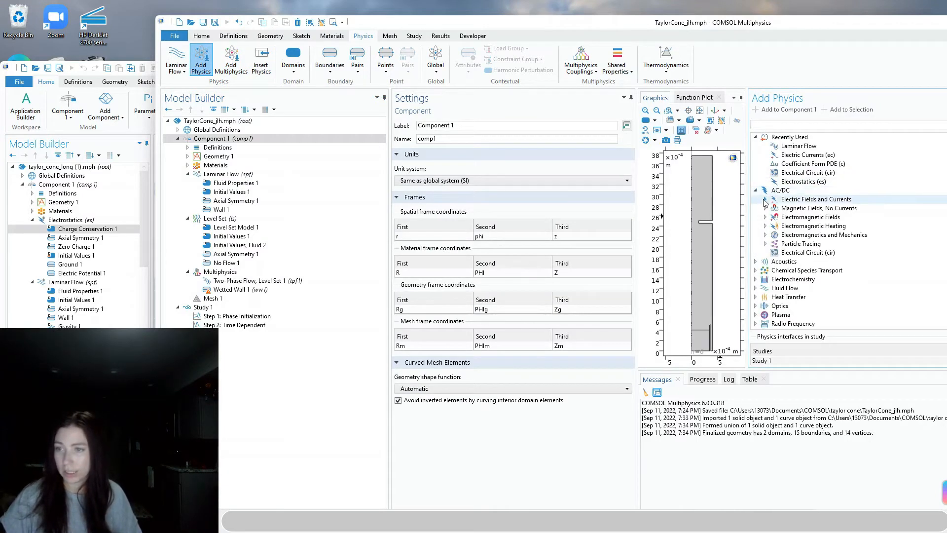
left_click(765, 199)
left_click(795, 211)
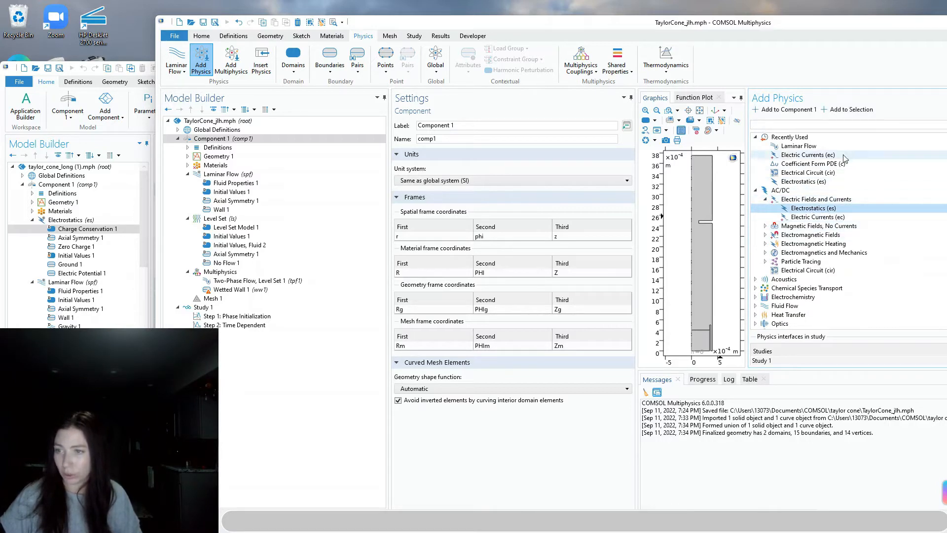
left_click_drag(884, 25, 793, 33)
scroll(759, 323, "down", 2)
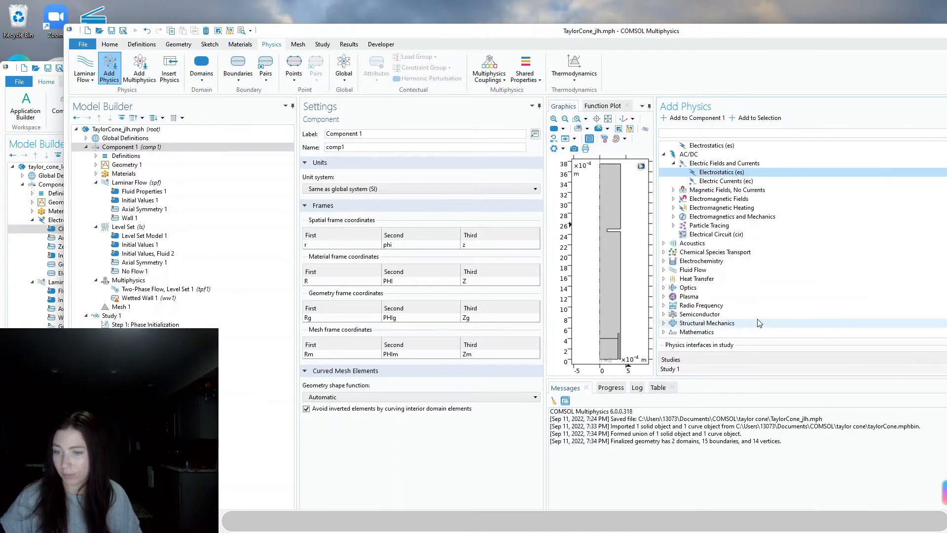
left_click(717, 121)
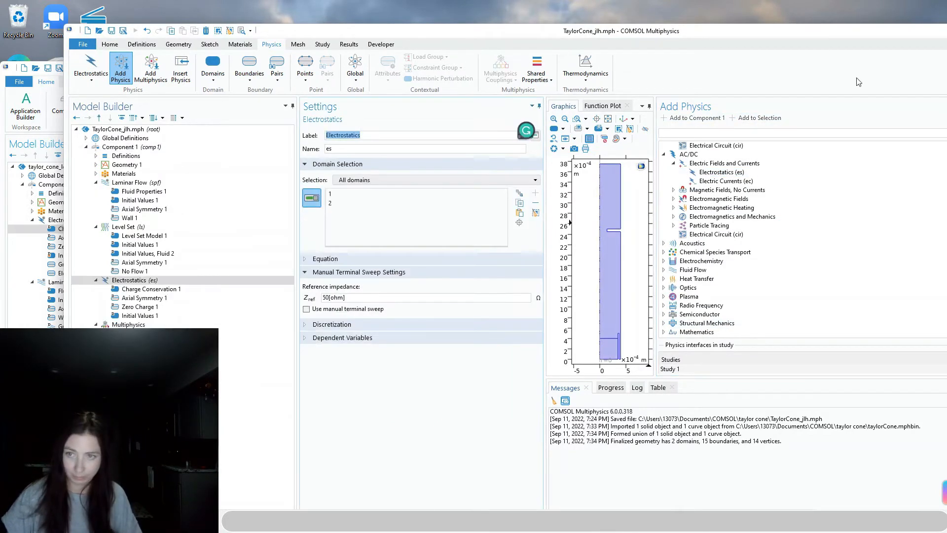
Move Electrostatics above Laminar Flow in the physics list and select Charge Conservation 1
left_click_drag(703, 33, 611, 30)
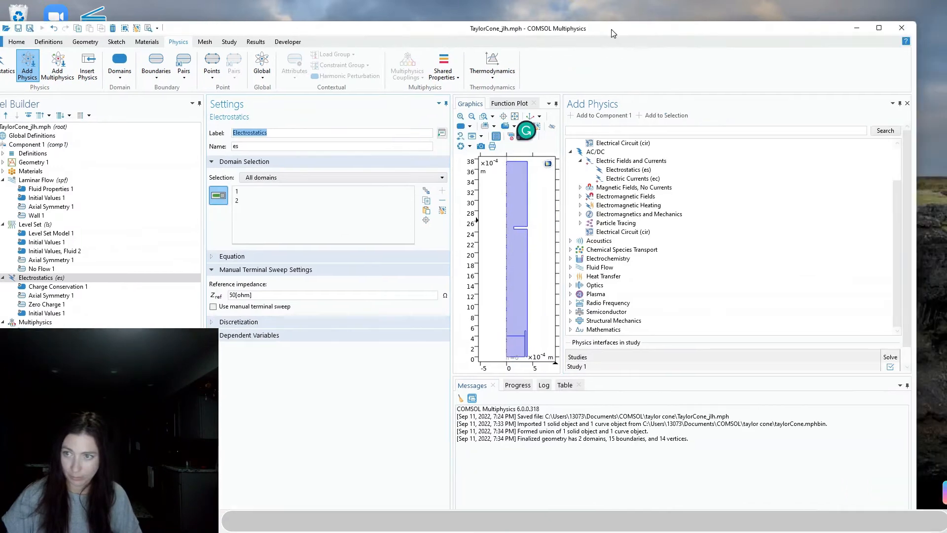
left_click(906, 104)
left_click_drag(729, 30, 919, 22)
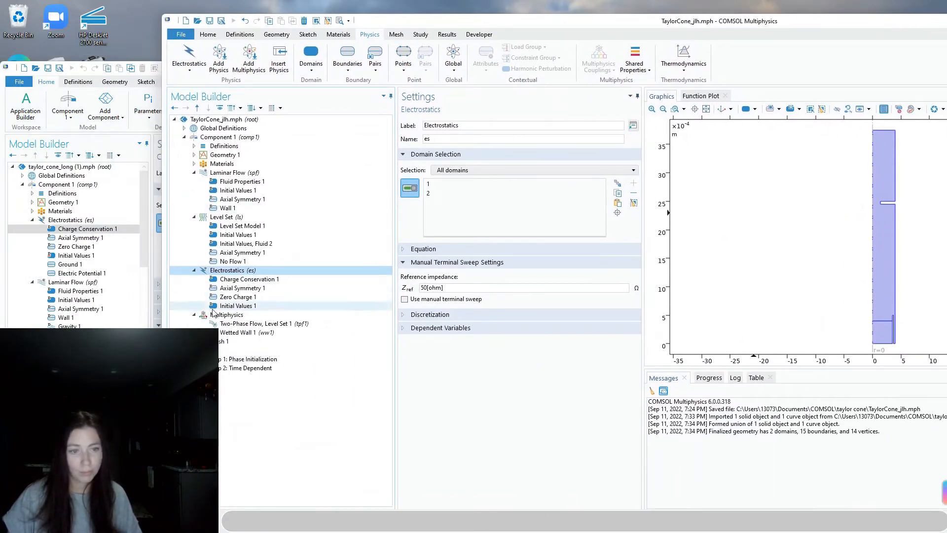
scroll(61, 321, "down", 4)
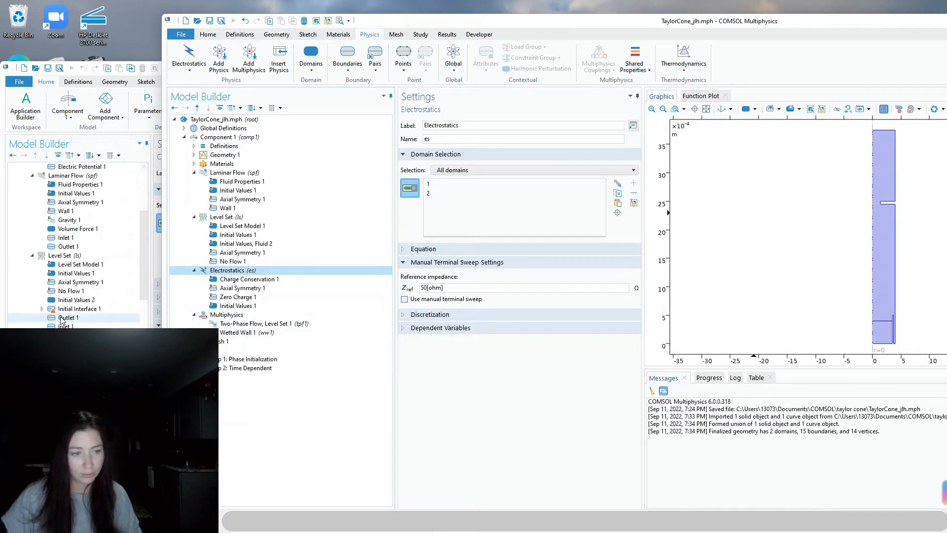
scroll(64, 296, "up", 3)
left_click_drag(220, 266, 221, 167)
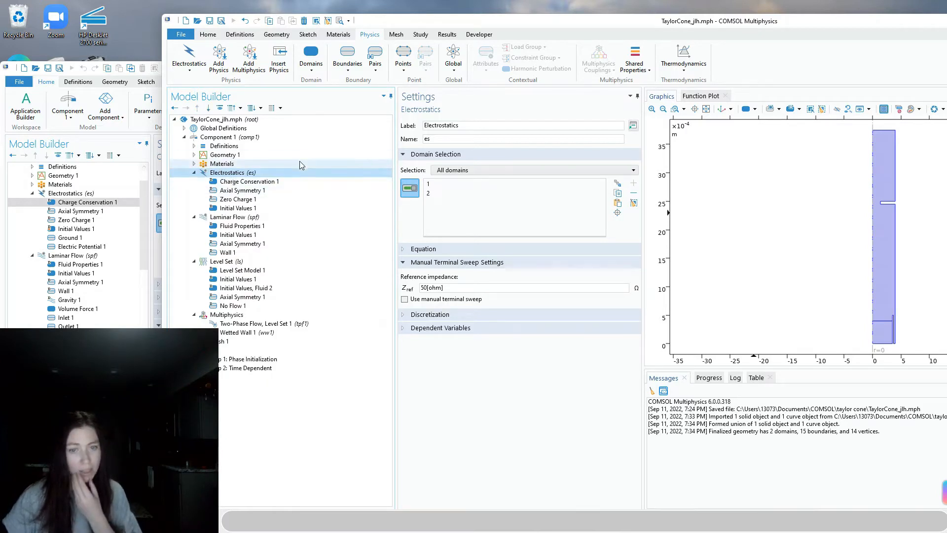
left_click(231, 181)
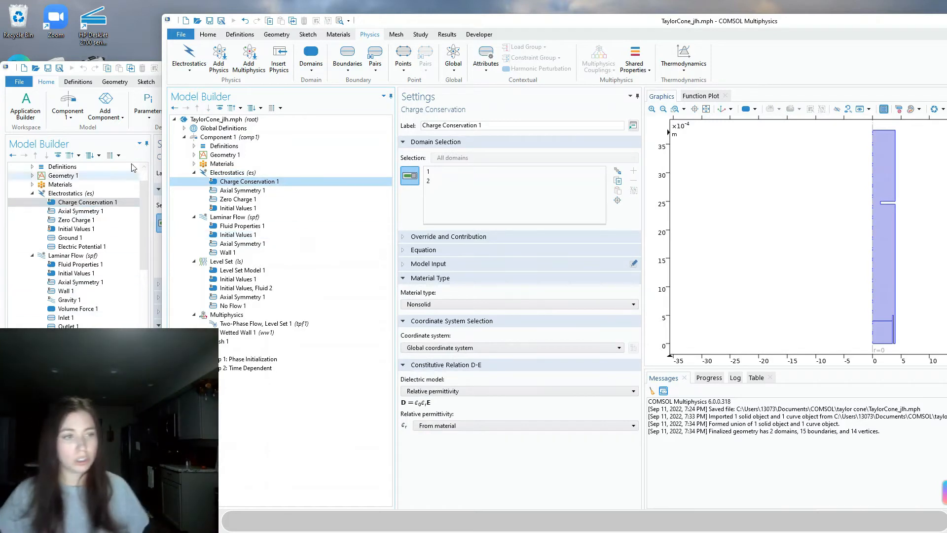
Compare the reference model's Charge Conservation settings with the TaylorCone_jlh model
left_click(148, 295)
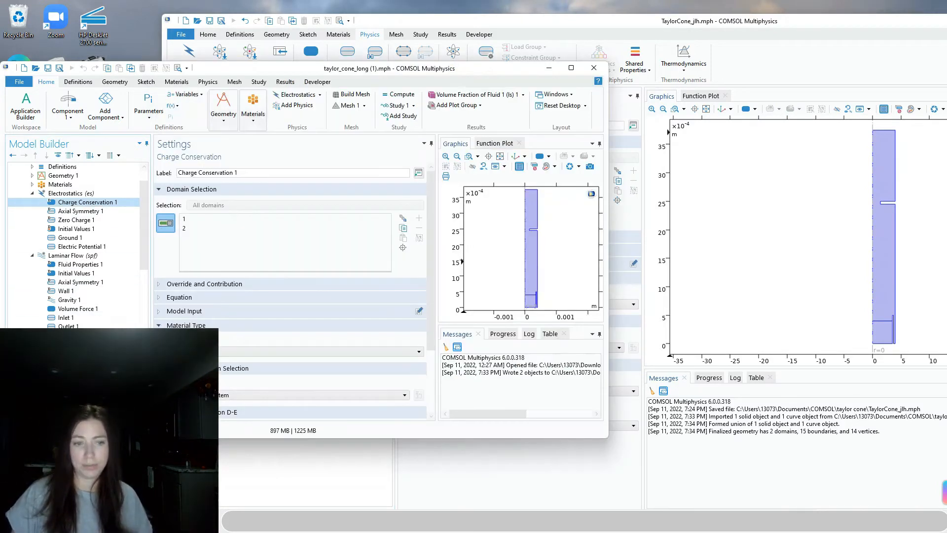
scroll(243, 335, "down", 3)
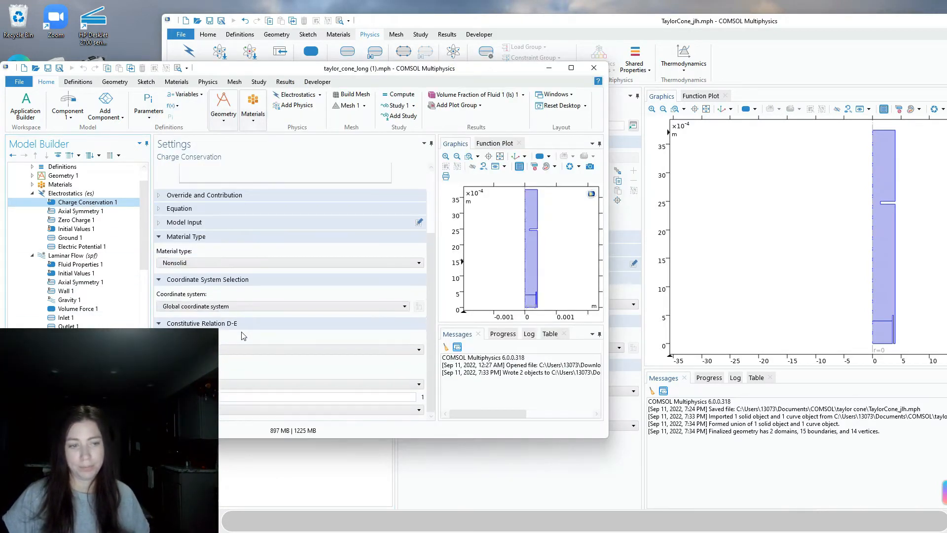
left_click(620, 478)
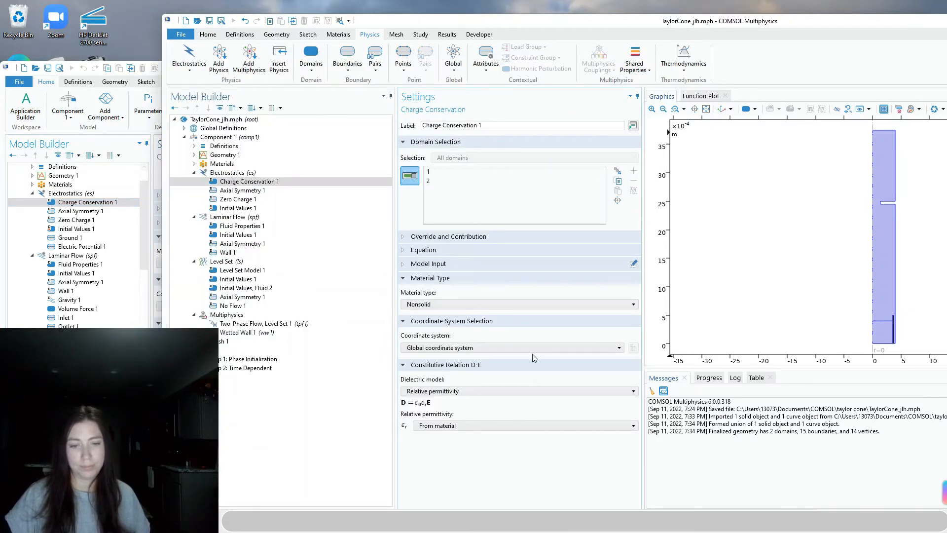
left_click(148, 414)
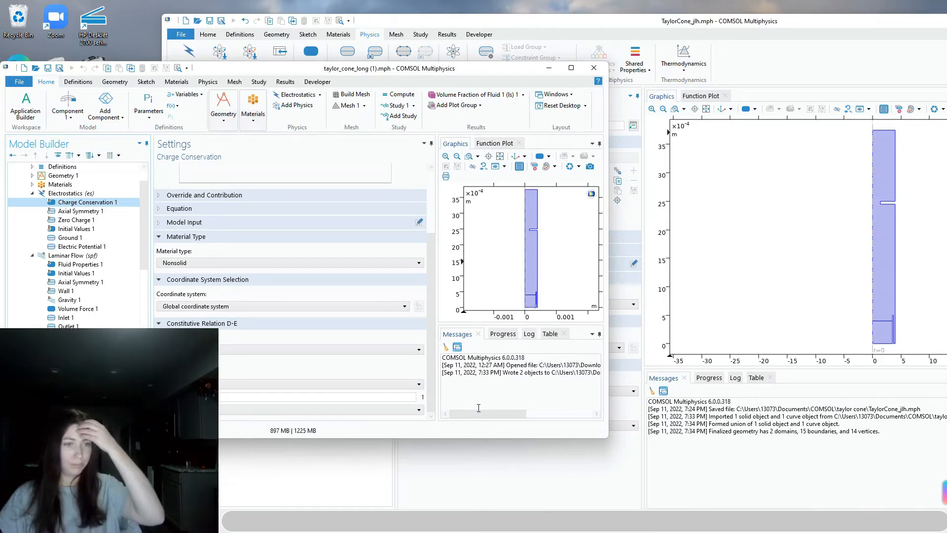
left_click(610, 478)
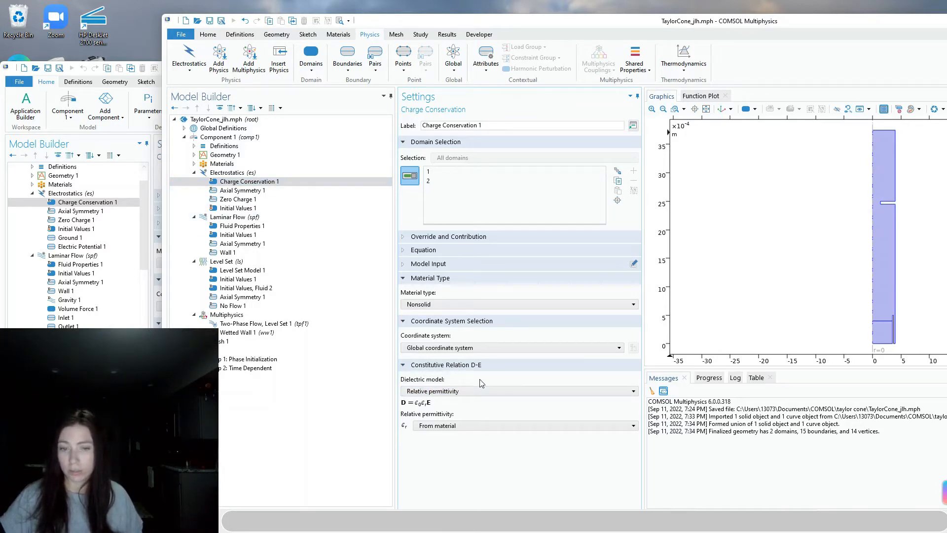
Keep Relative permittivity as dielectric model and set εr to User defined with value epsilon_r
left_click(438, 392)
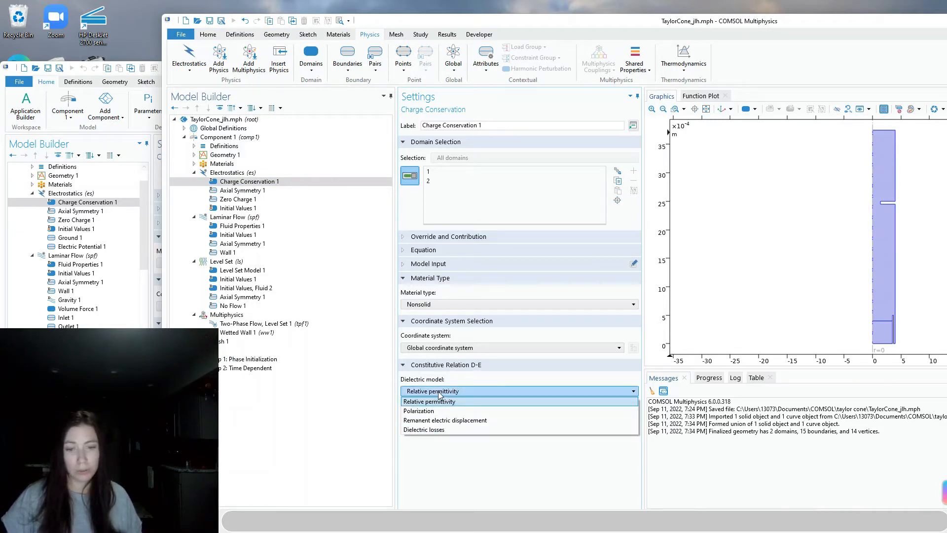
left_click(438, 401)
left_click(440, 425)
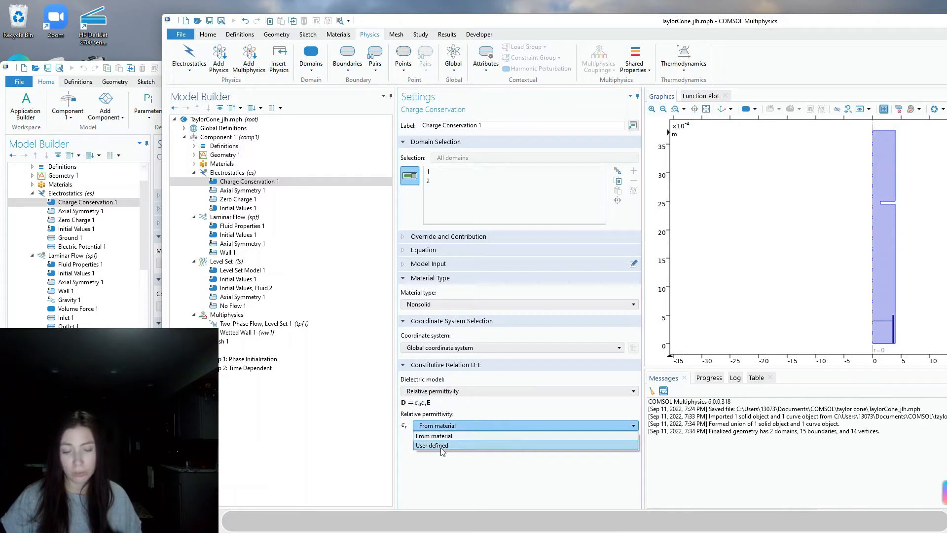
left_click(441, 446)
double_click(435, 441)
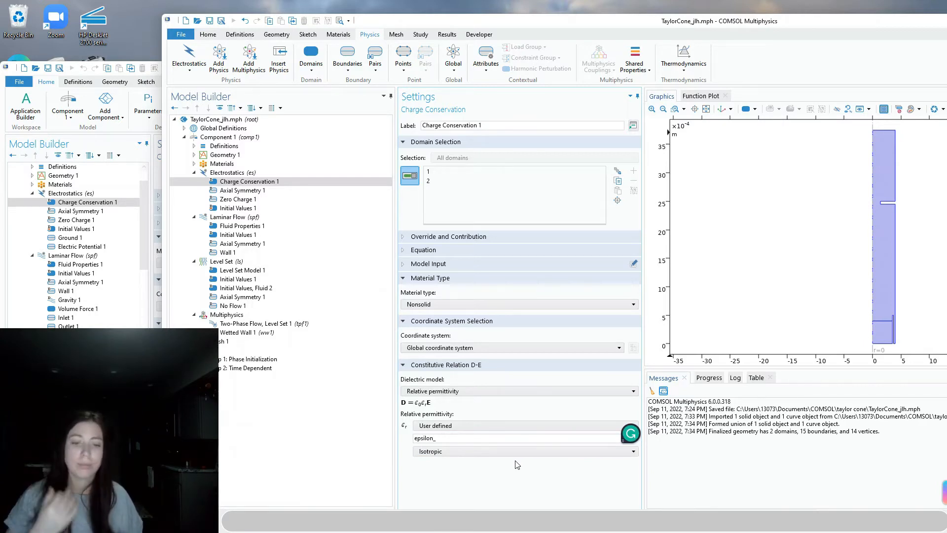
type("epsilon_r")
key("alt+Tab")
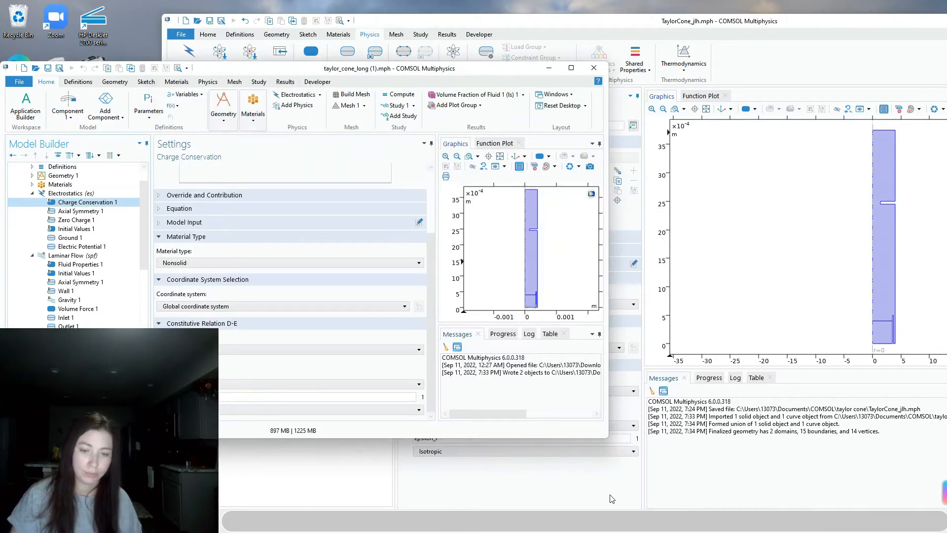
left_click(560, 475)
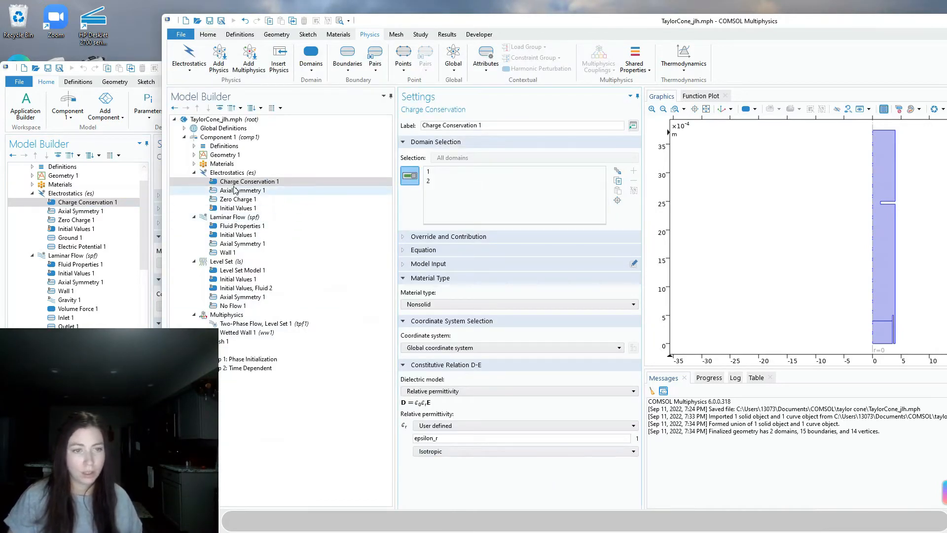
Review Parameters 1 and the component's Variables 1 defining epsilon_r, then reselect Charge Conservation 1
left_click(184, 128)
left_click(225, 137)
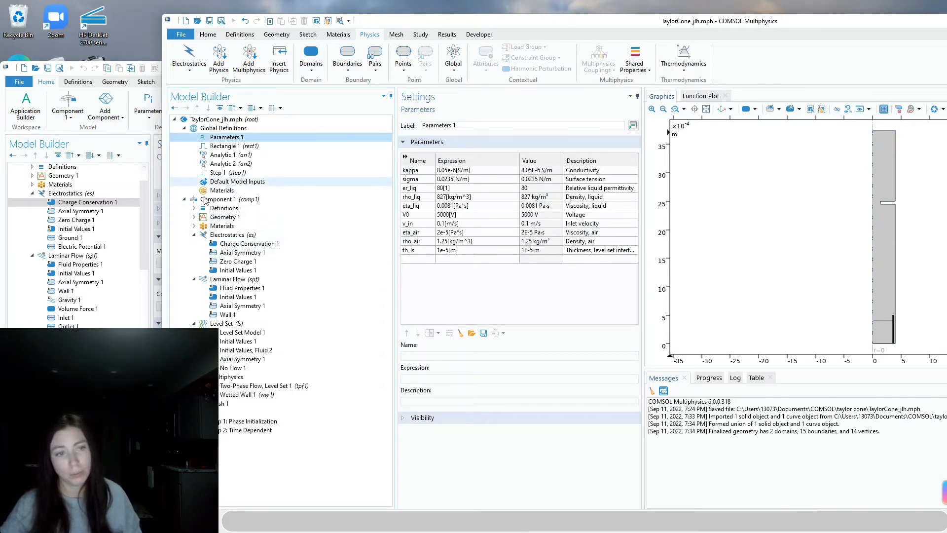
left_click(193, 208)
left_click(232, 217)
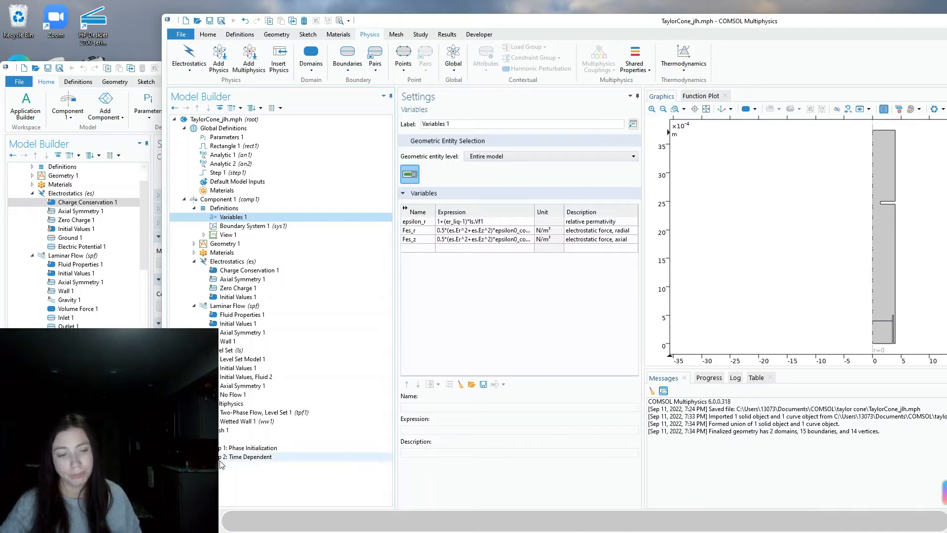
left_click(228, 279)
left_click(233, 271)
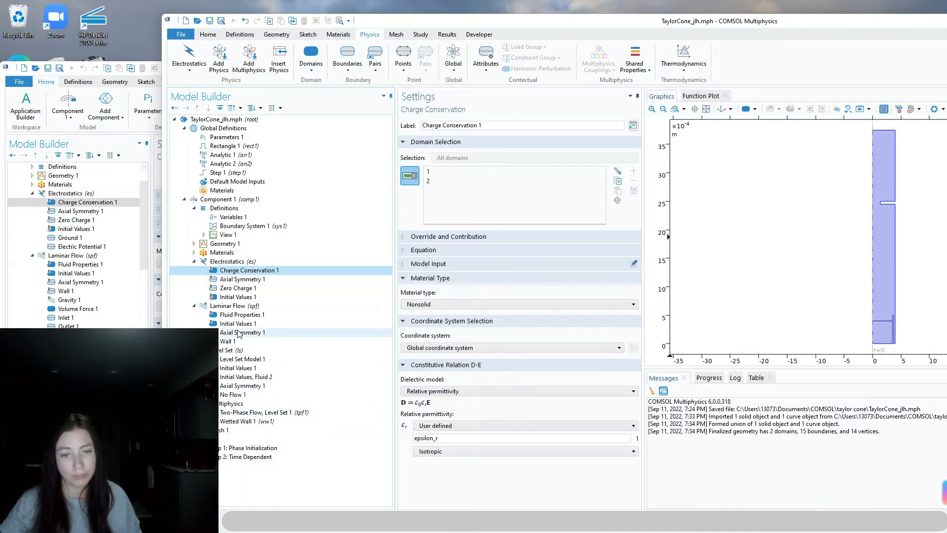
Compare Axial Symmetry 1, Zero Charge 1 and Initial Values 1 (potential 0) with the reference model
left_click(233, 281)
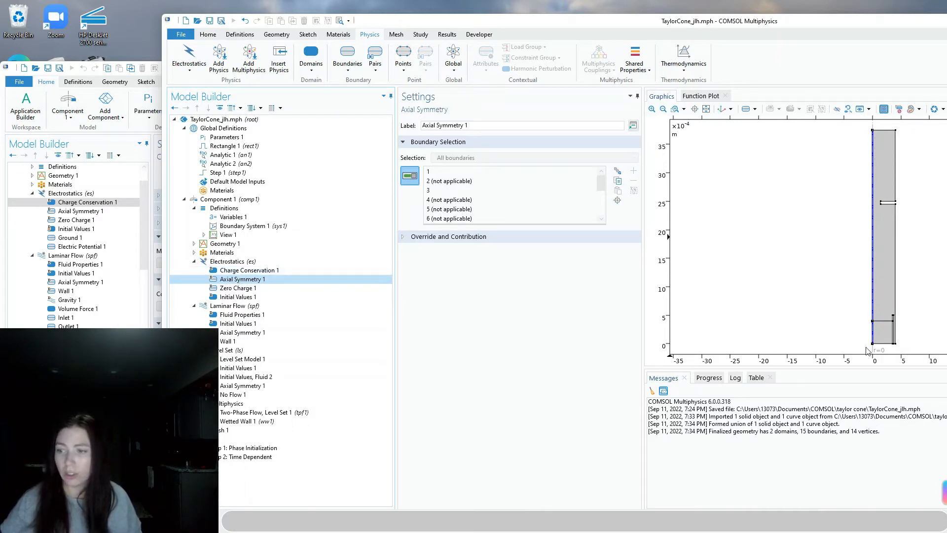
left_click(238, 297)
left_click(238, 288)
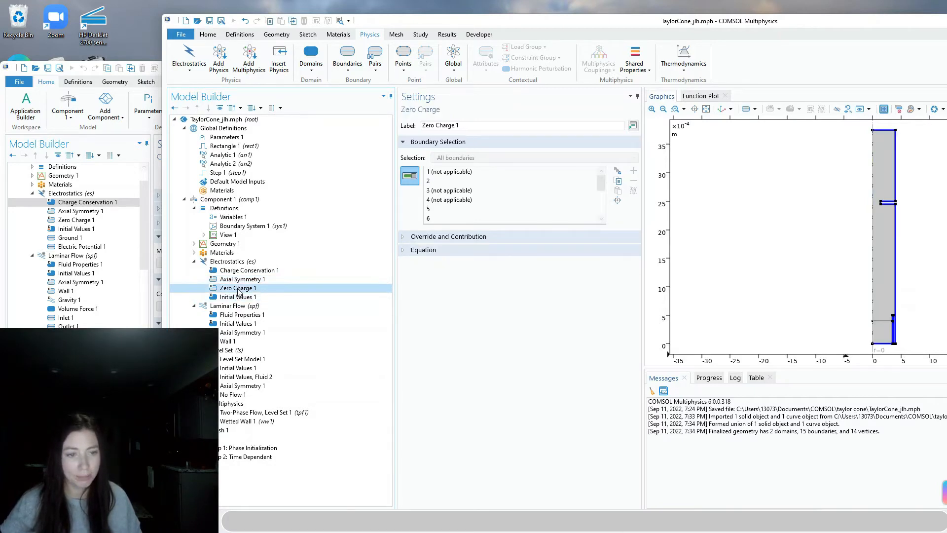
left_click(239, 281)
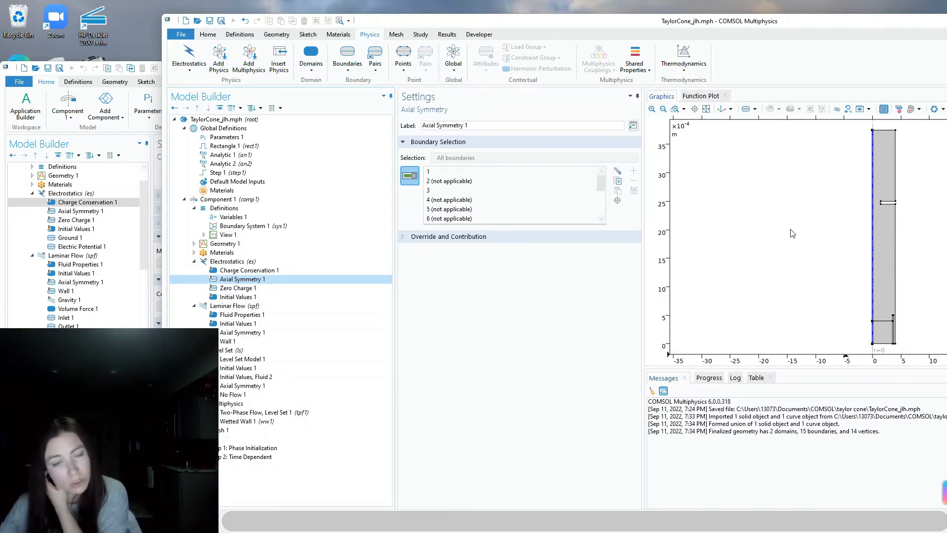
left_click(245, 288)
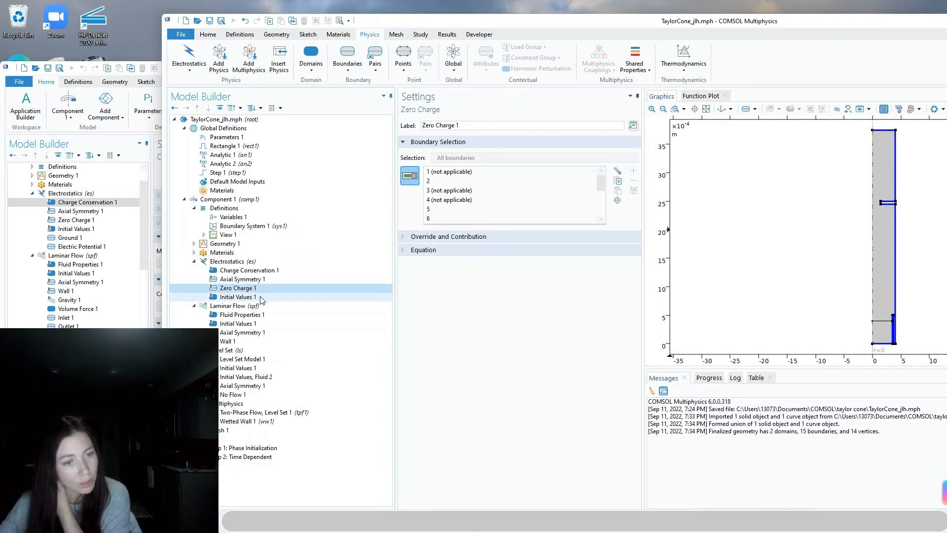
left_click(97, 221)
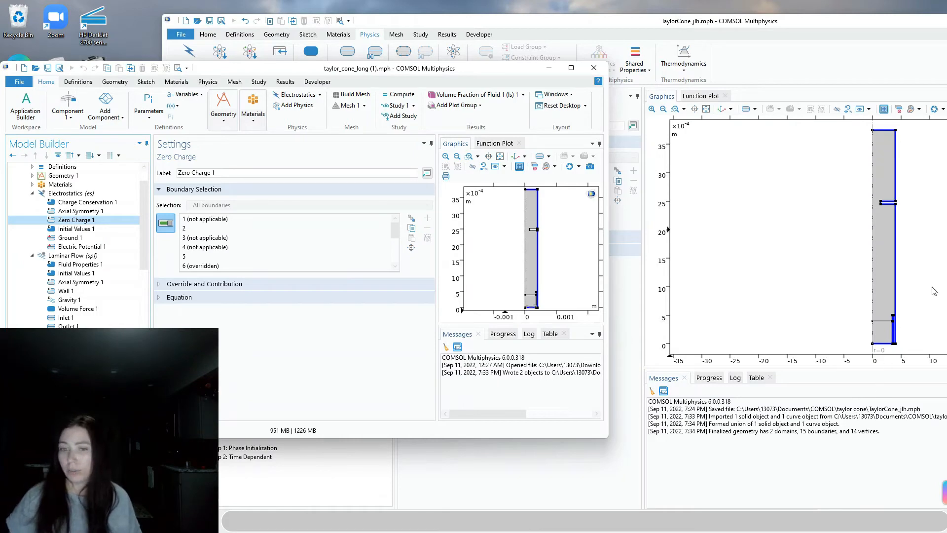
left_click(74, 229)
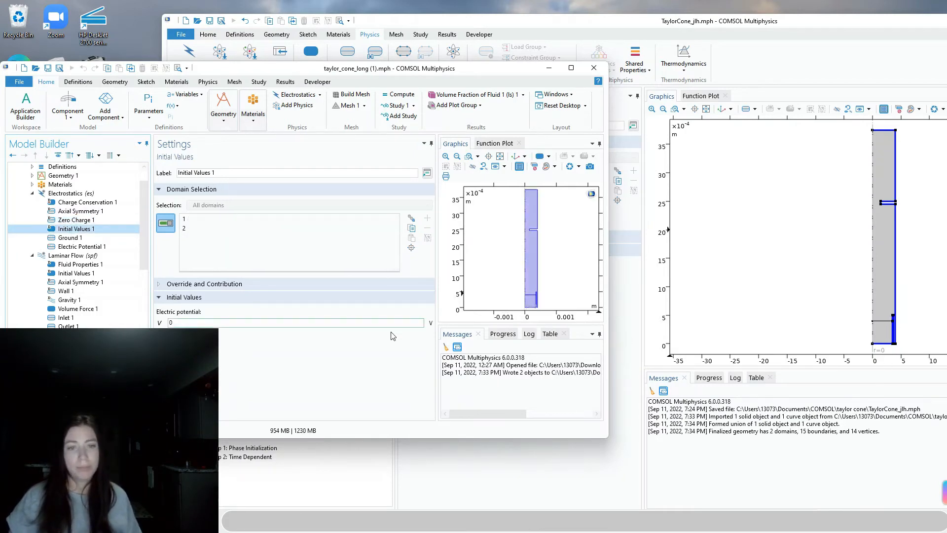
left_click(436, 468)
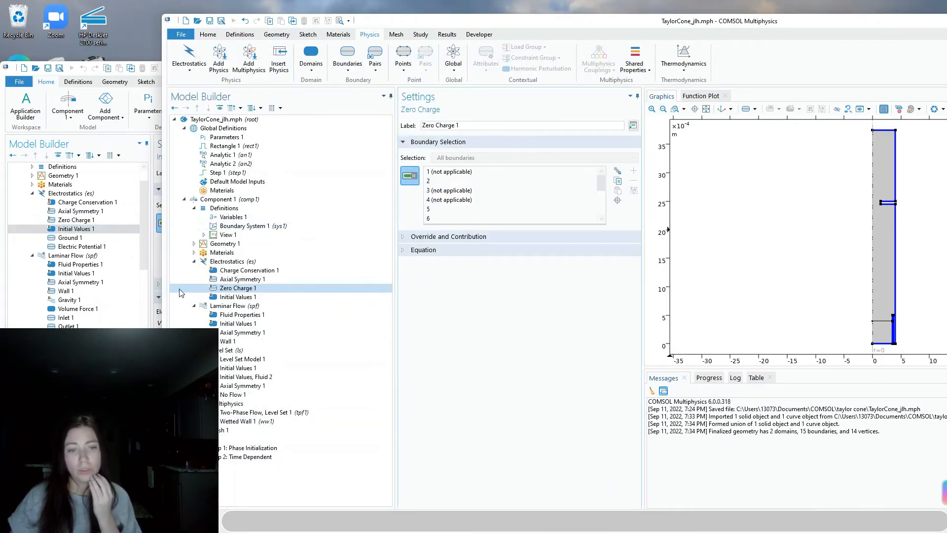
left_click(234, 297)
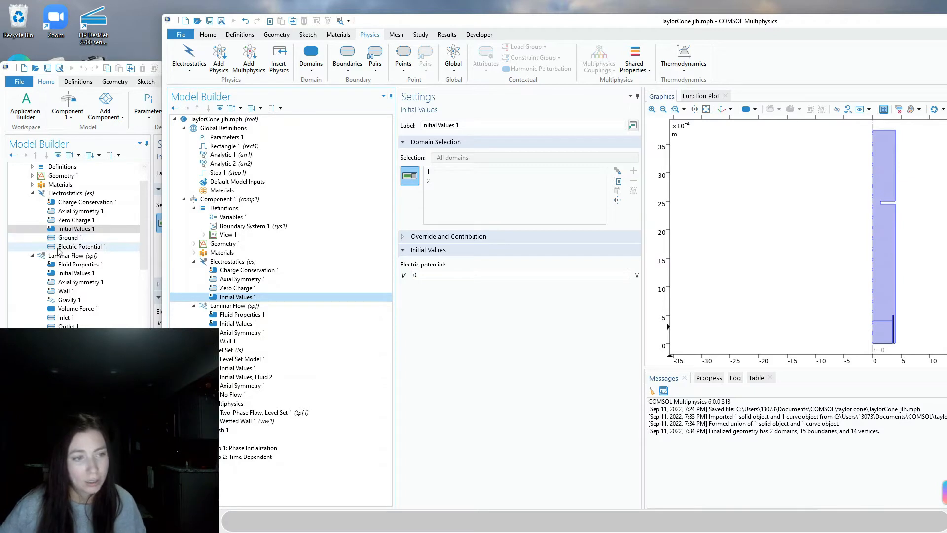
Add a Ground 1 condition to Electrostatics on the small rectangle's boundaries 7, 6 and 8
left_click(228, 263)
right_click(229, 265)
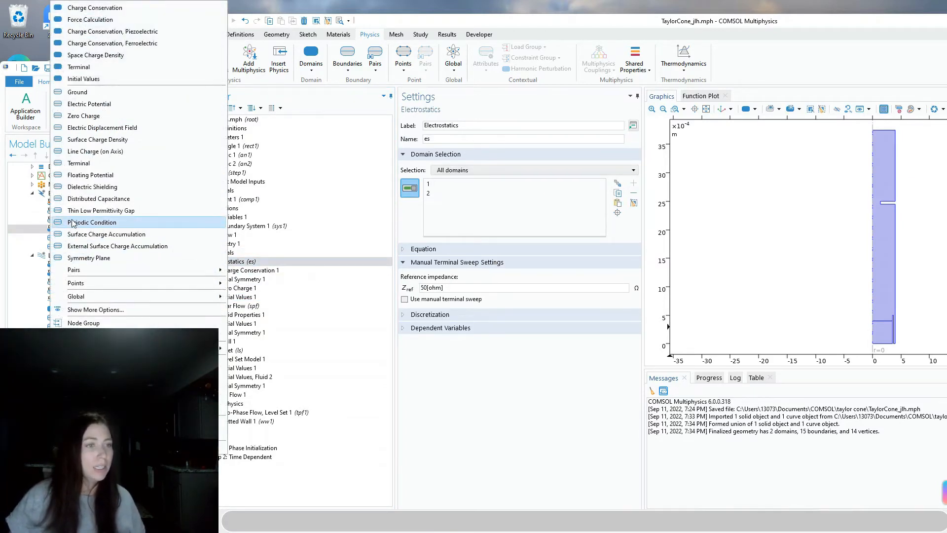
left_click(83, 93)
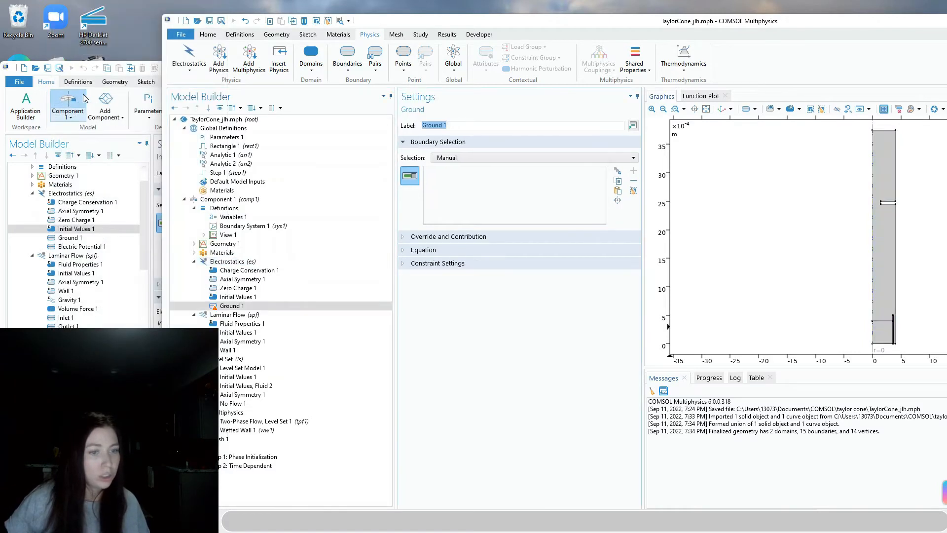
left_click(85, 237)
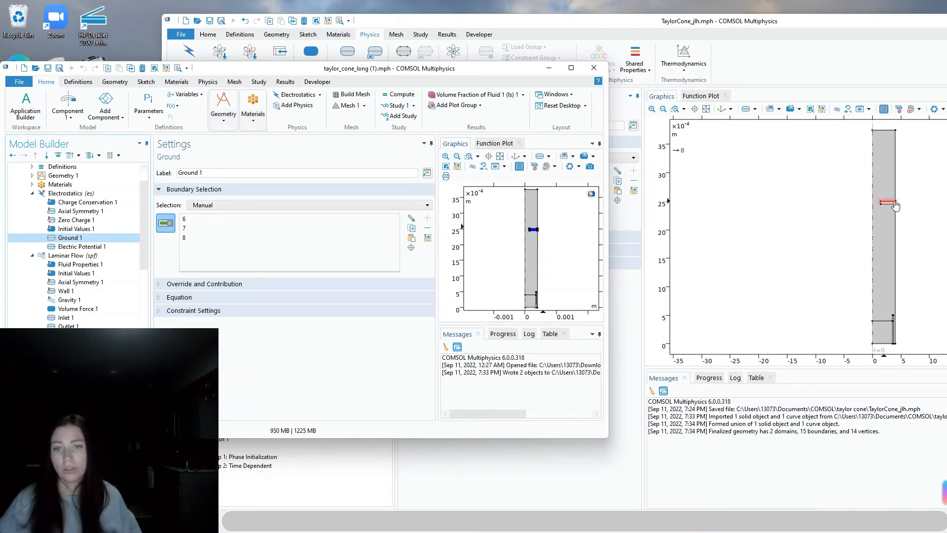
scroll(890, 202, "up", 5)
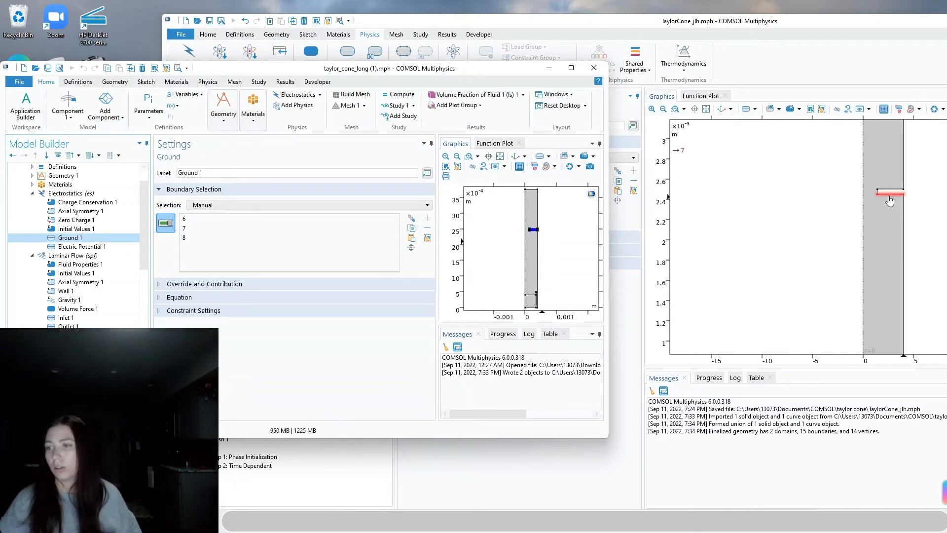
left_click(888, 195)
left_click(878, 191)
left_click(883, 189)
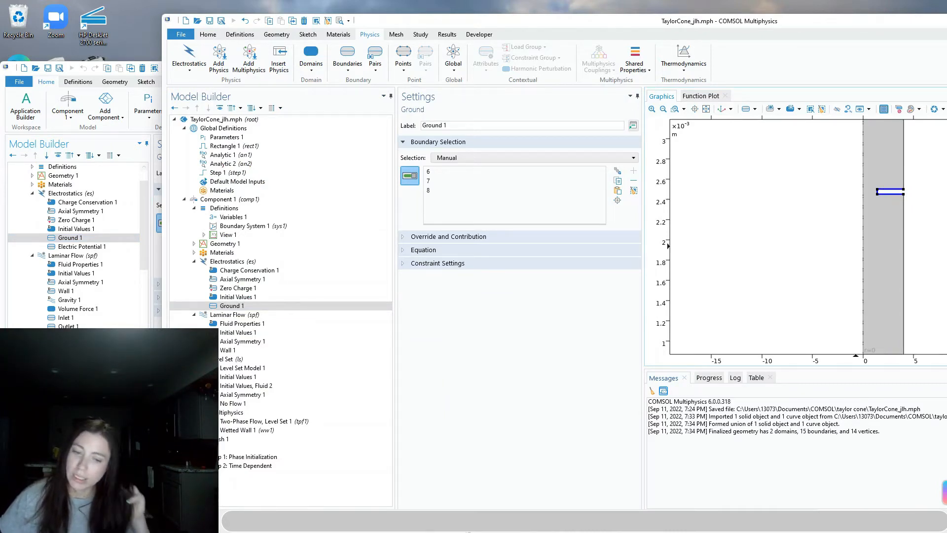
Restore the Taylor Cone deck and view the Electrostatic Volume Force, Results, Conclusions and Further Resources slides
left_click(617, 524)
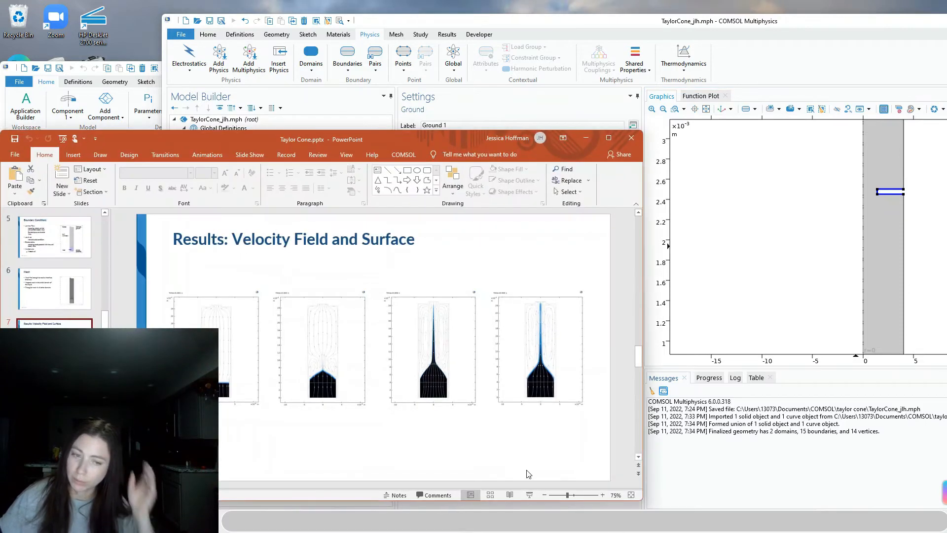
key("Down")
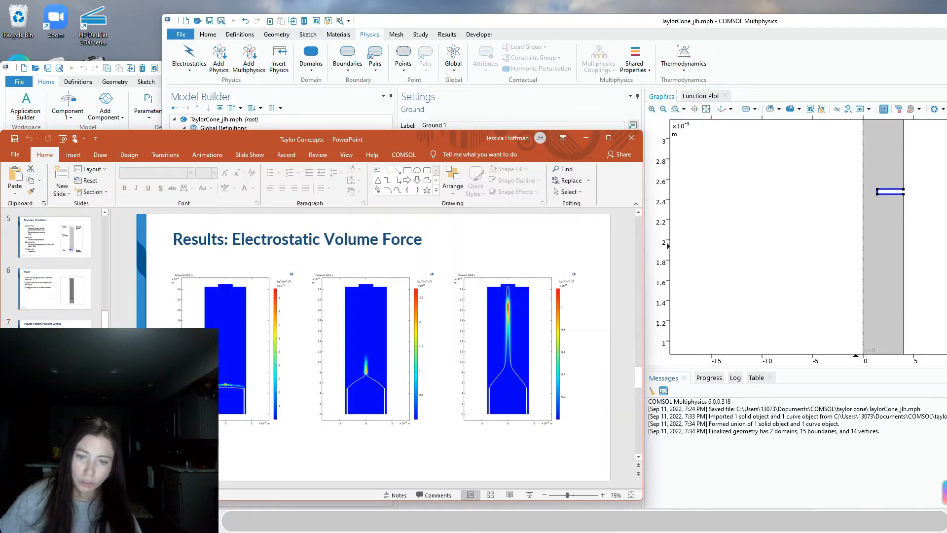
key("Down")
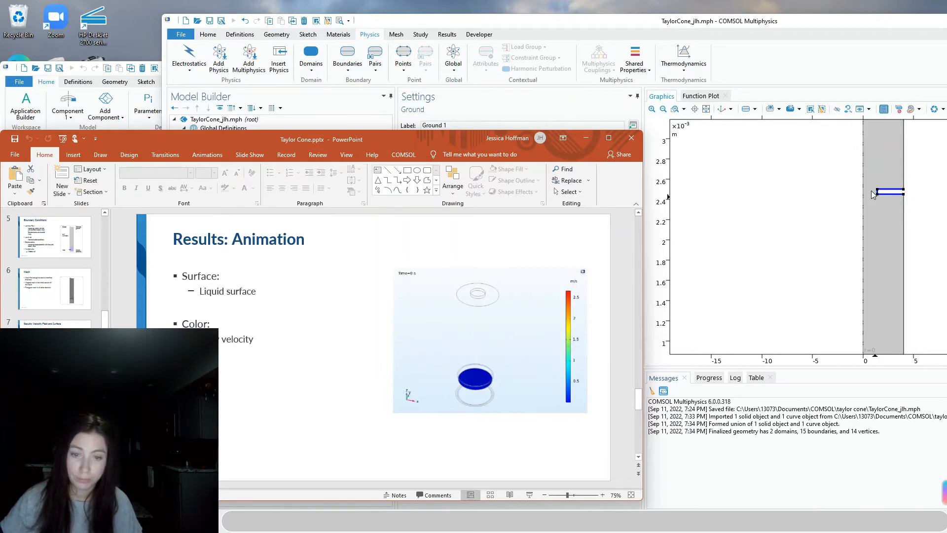
scroll(54, 355, "down", 3)
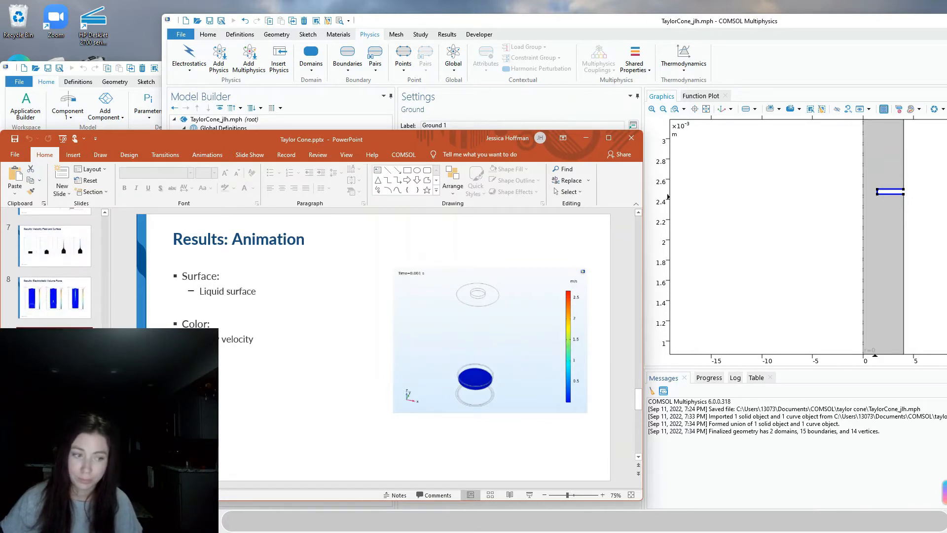
left_click(54, 402)
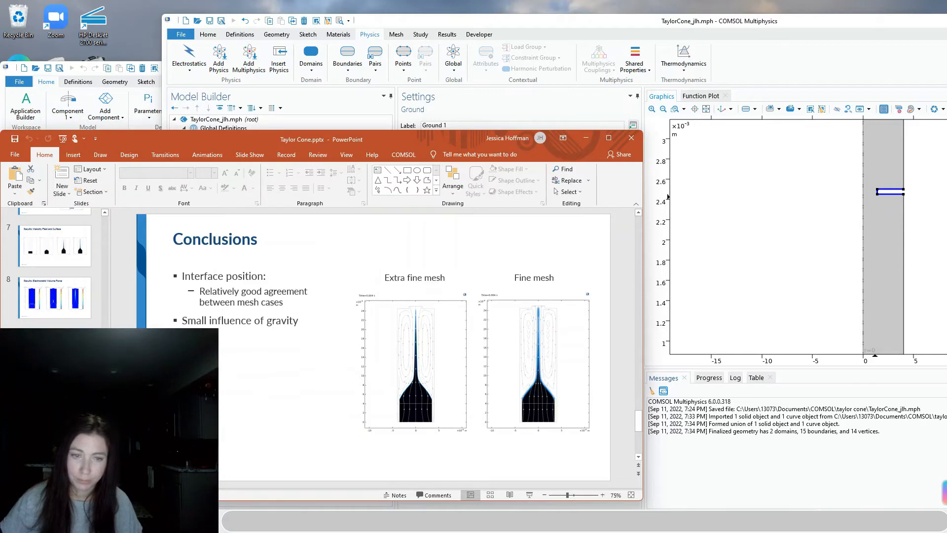
left_click(54, 451)
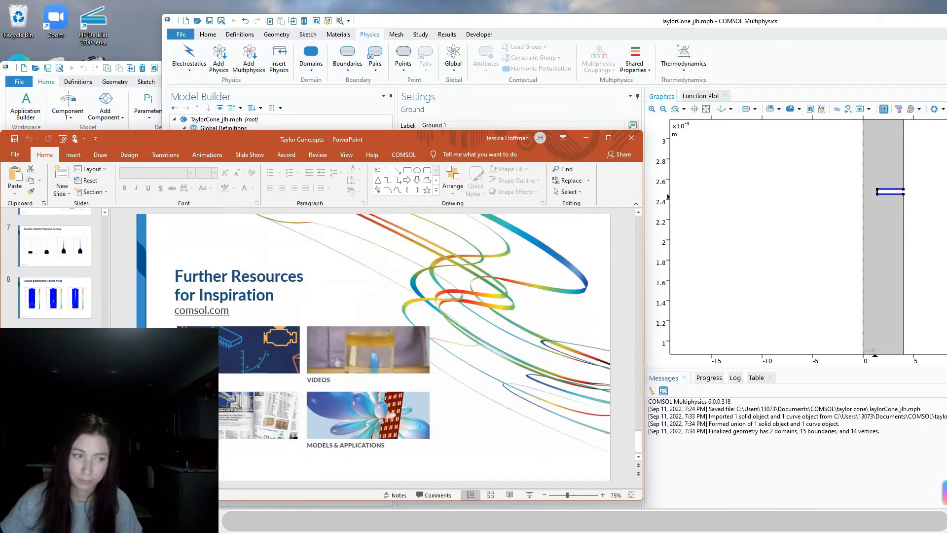
Review the Initial Conditions and Physics Interfaces slides, ending on the slide 2 Model Definition
left_click(55, 315)
scroll(55, 315, "up", 2)
scroll(55, 306, "up", 2)
left_click(54, 280)
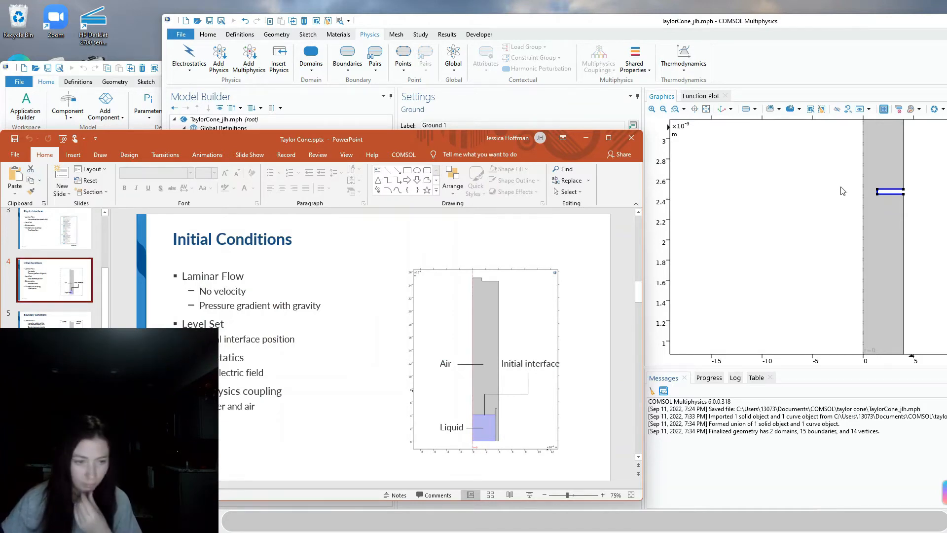
left_click(83, 222)
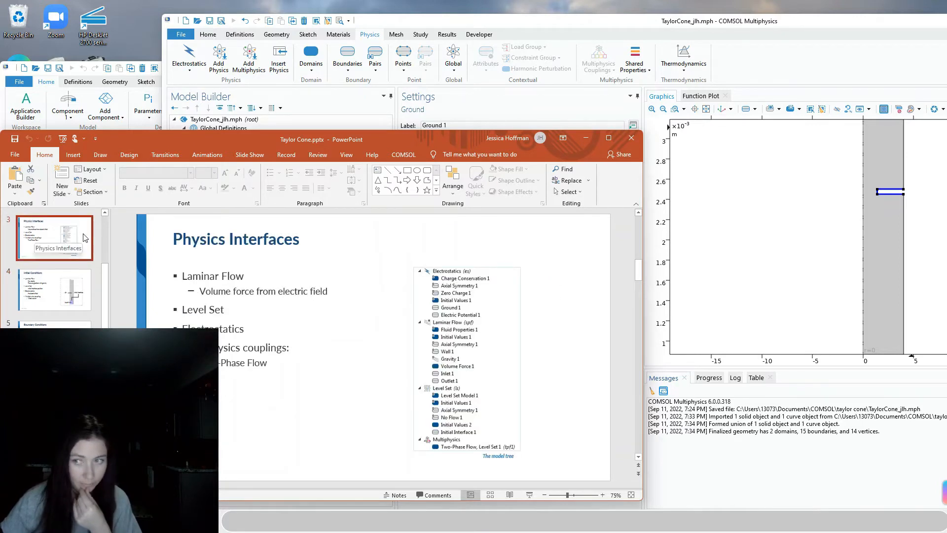
left_click(706, 109)
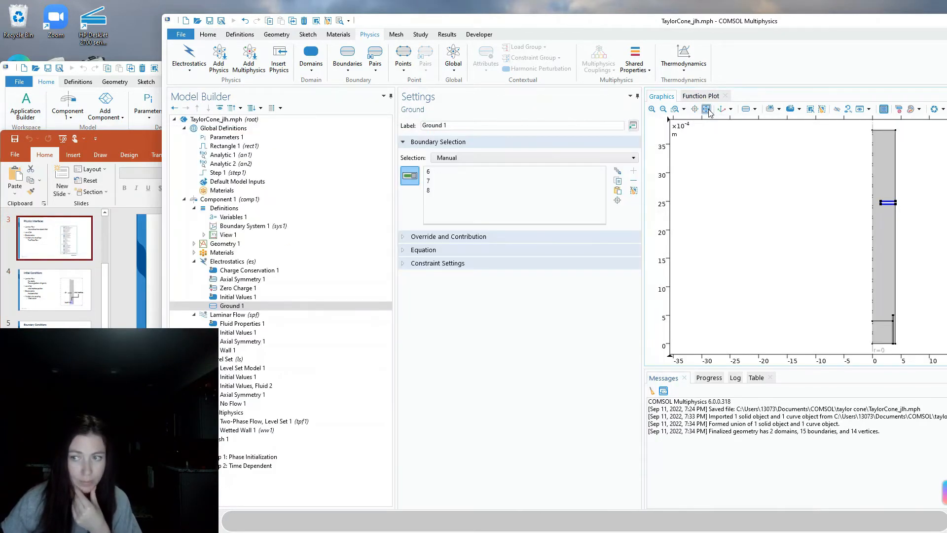
left_click(66, 249)
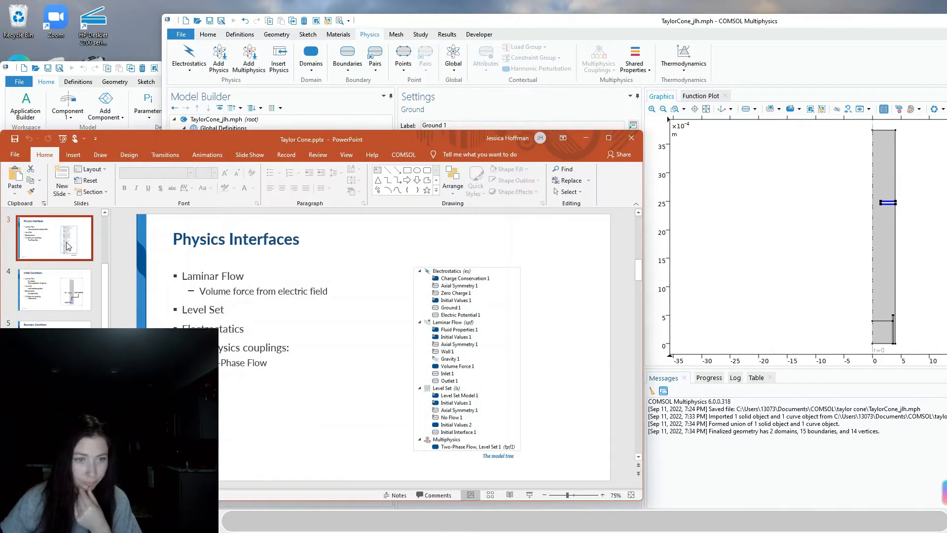
scroll(68, 247, "up", 3)
left_click(67, 290)
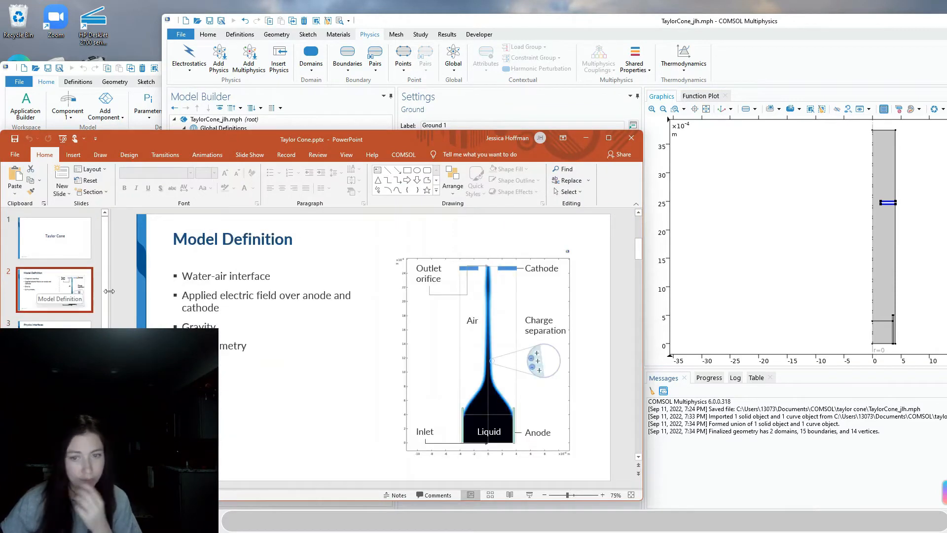
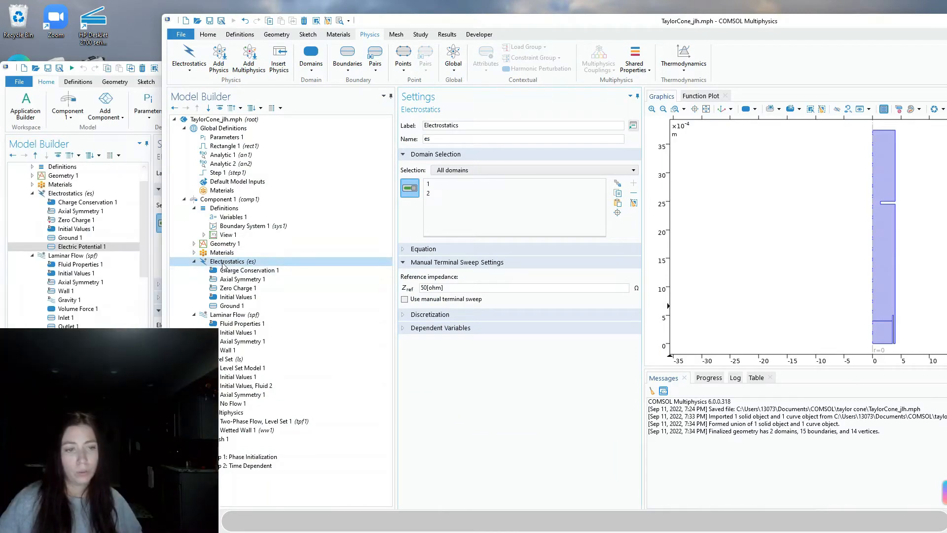
Add an Electric Potential condition to Electrostatics on boundary 12
right_click(223, 263)
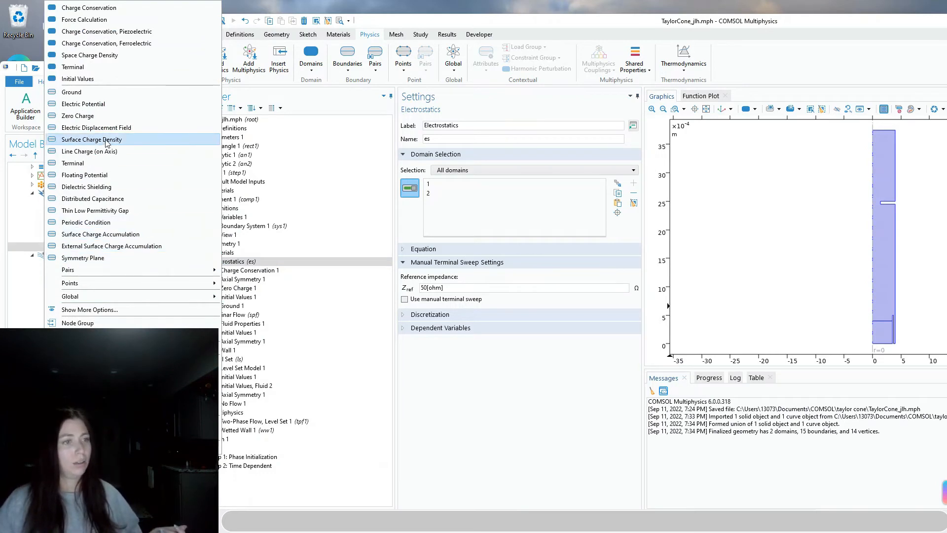
left_click(83, 104)
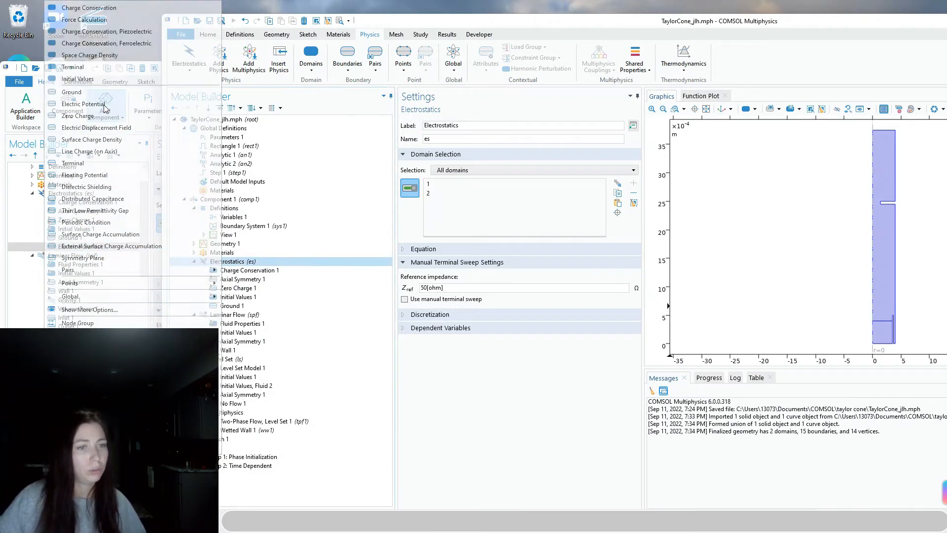
double_click(419, 288)
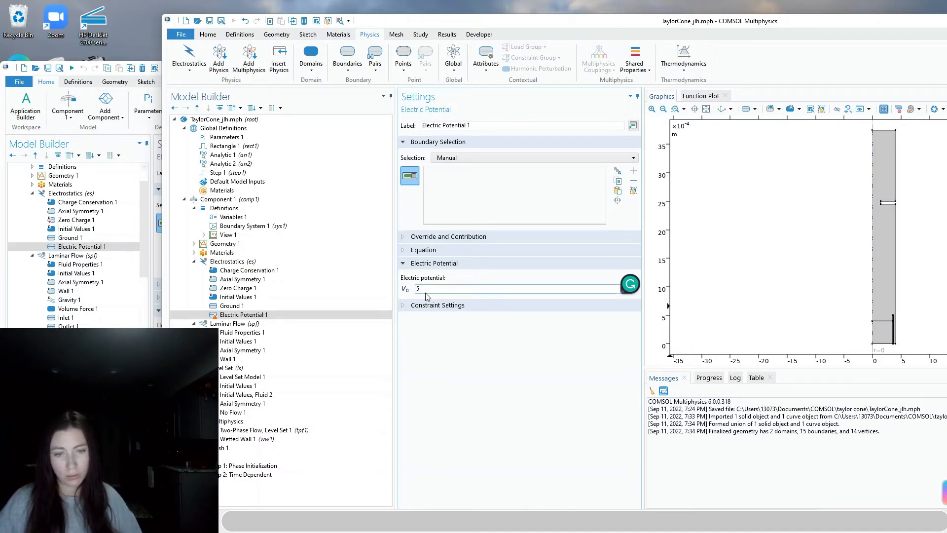
left_click_drag(439, 290, 414, 296)
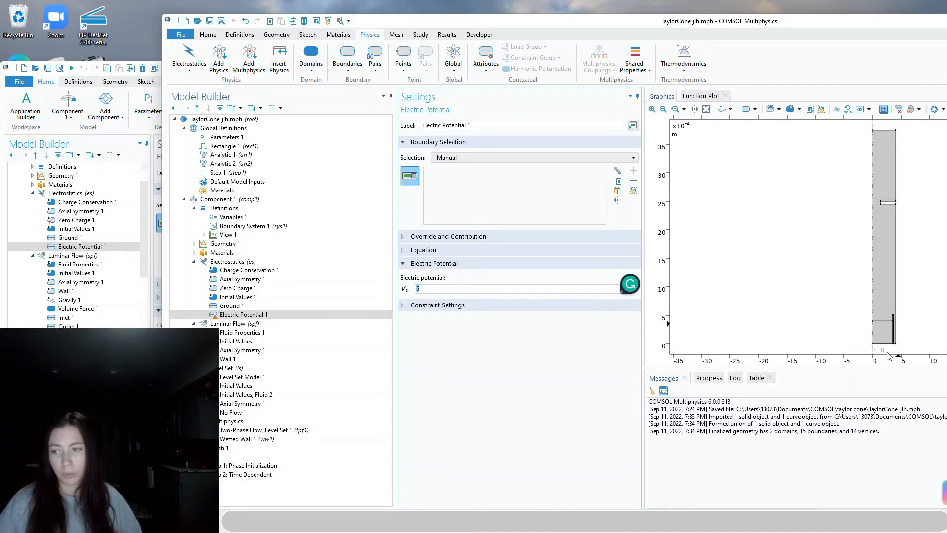
scroll(896, 328, "up", 4)
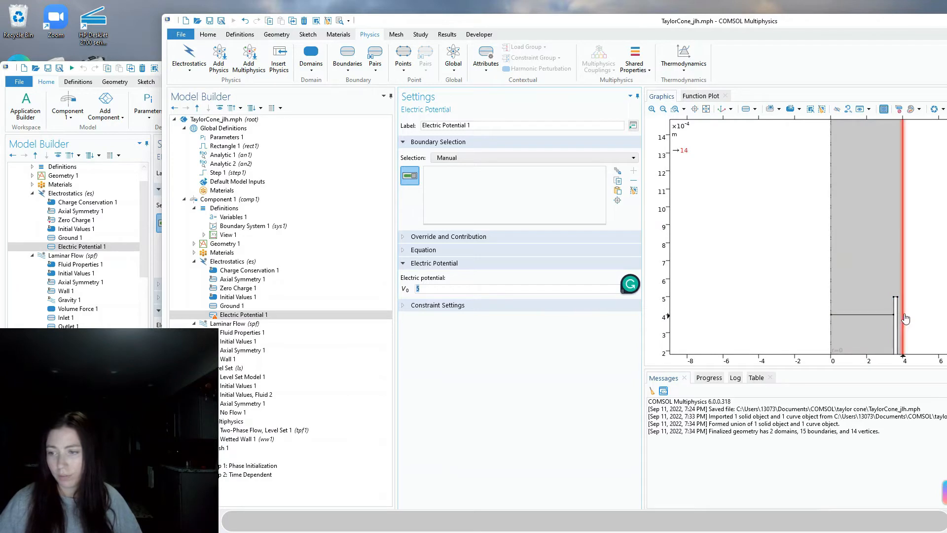
scroll(907, 325, "down", 2)
scroll(907, 333, "up", 1)
left_click(901, 306)
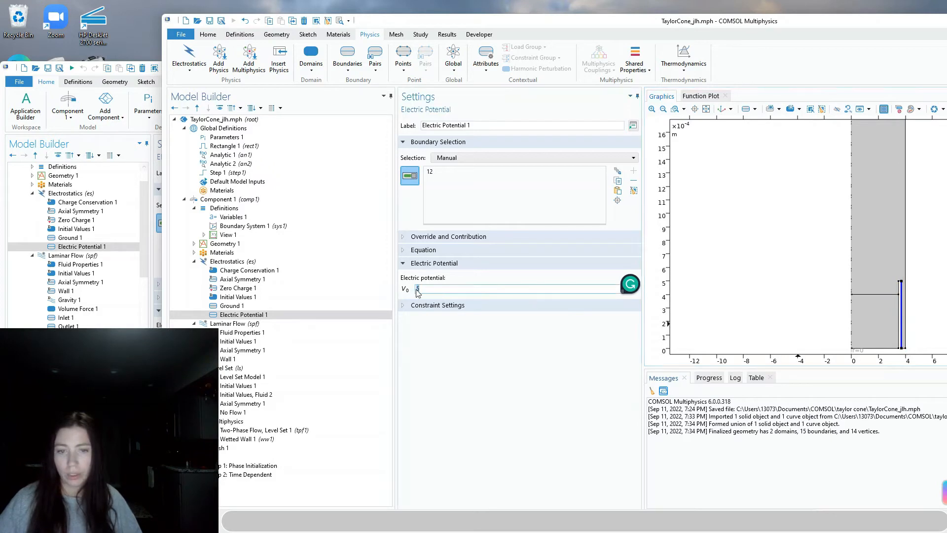
Set the potential V0 to an1(t), checking the expression against the reference model
type("an1(x")
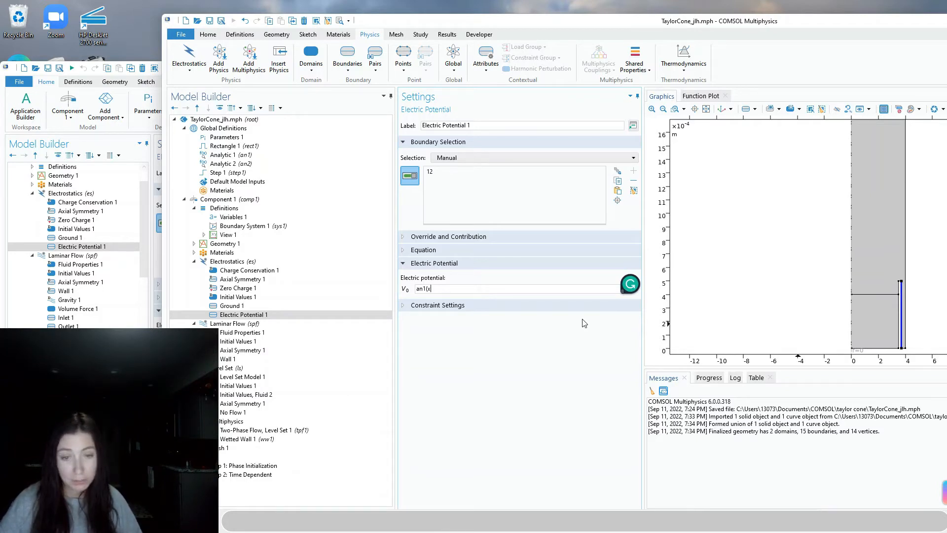
key("alt+Tab")
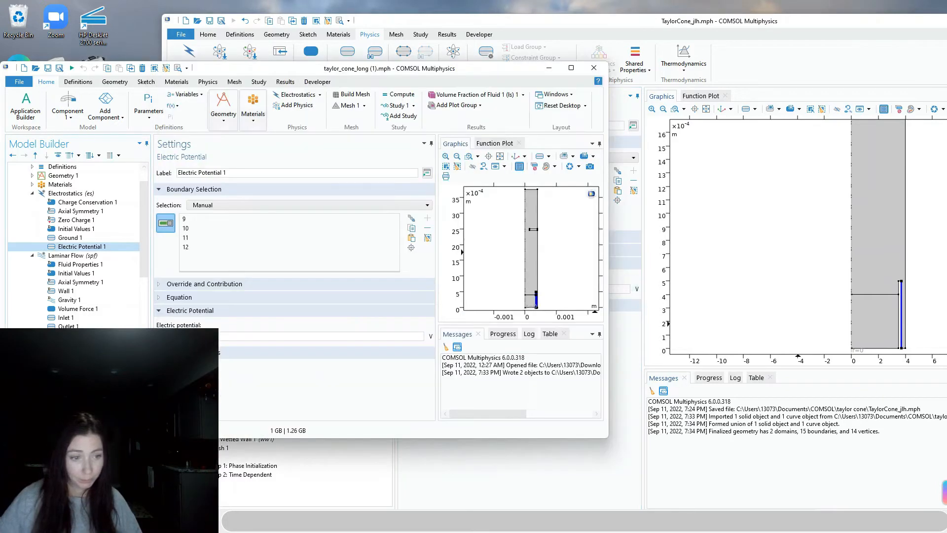
left_click(571, 486)
left_click(430, 292)
key("BackSpace")
type("t")
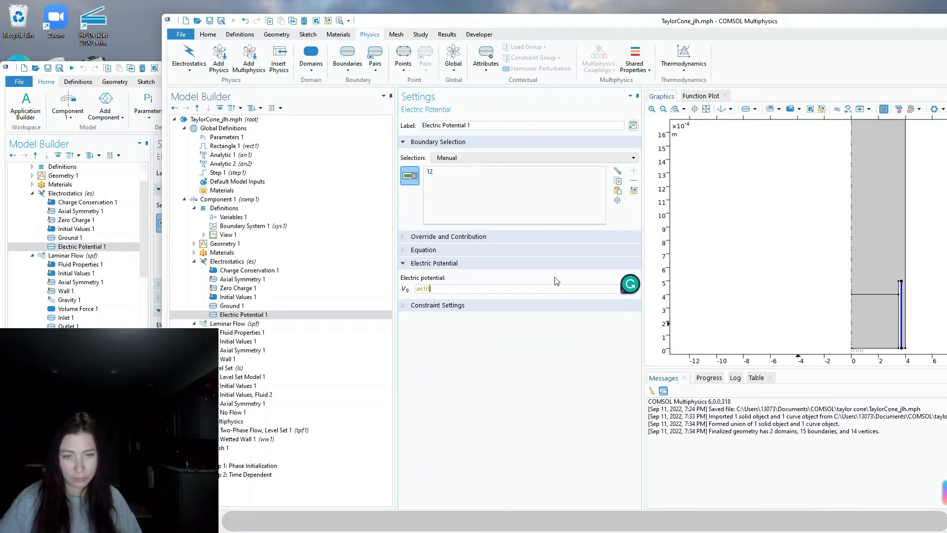
left_click(502, 353)
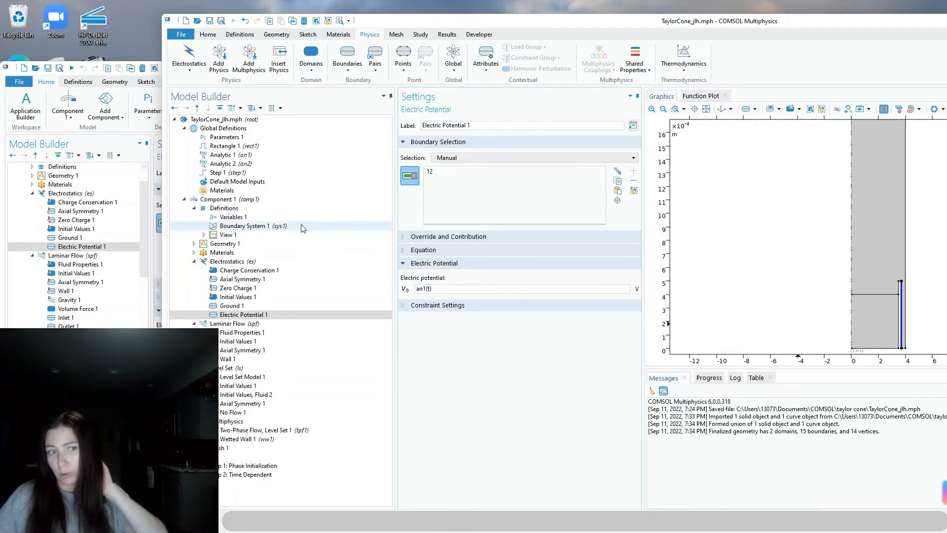
left_click(233, 156)
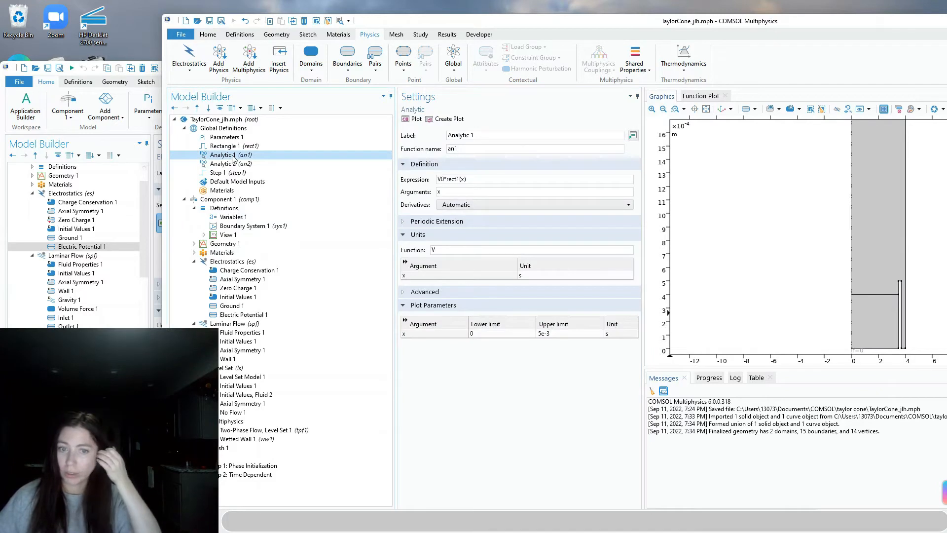
left_click(408, 278)
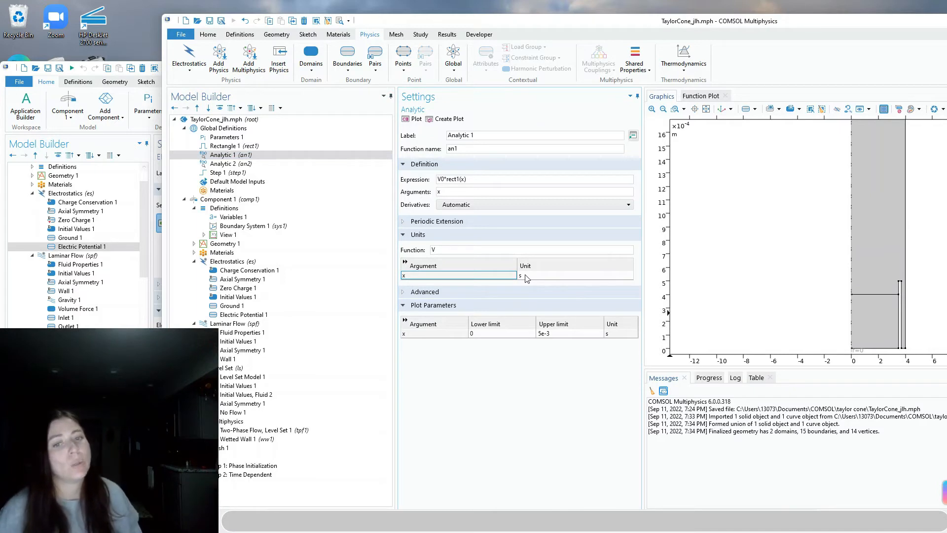
left_click(461, 179)
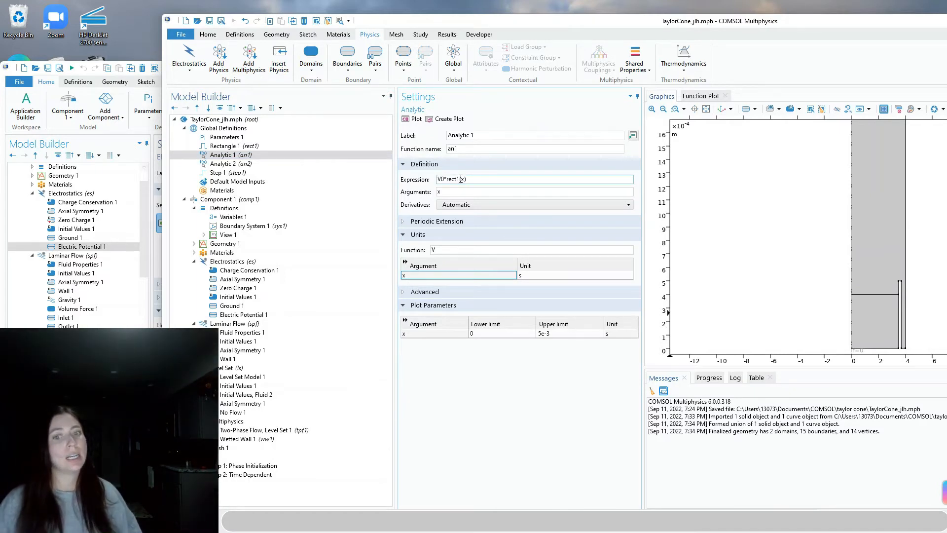
left_click(442, 190)
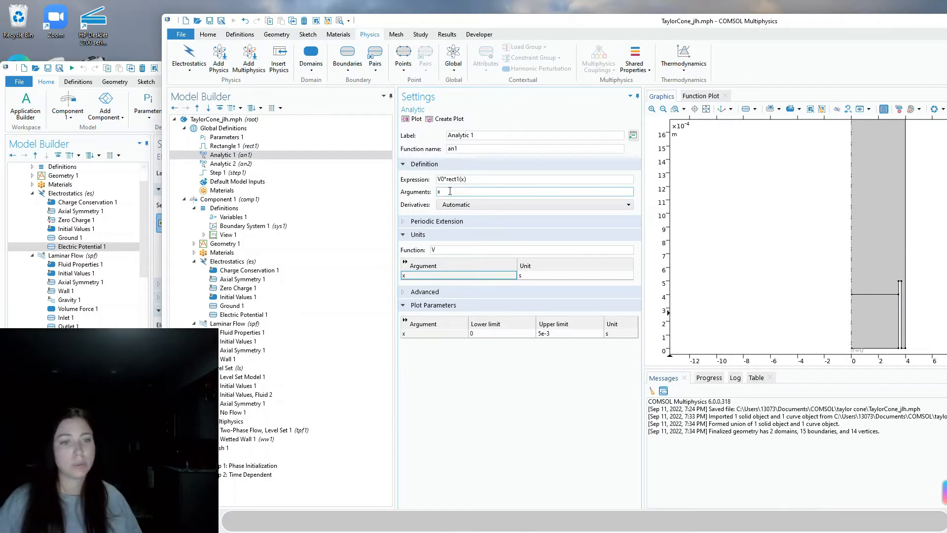
left_click(464, 180)
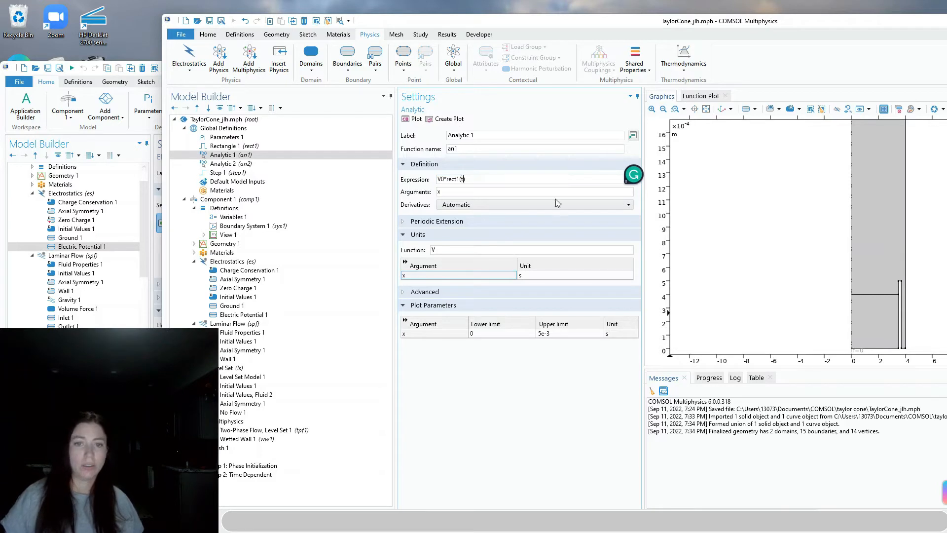
left_click(500, 334)
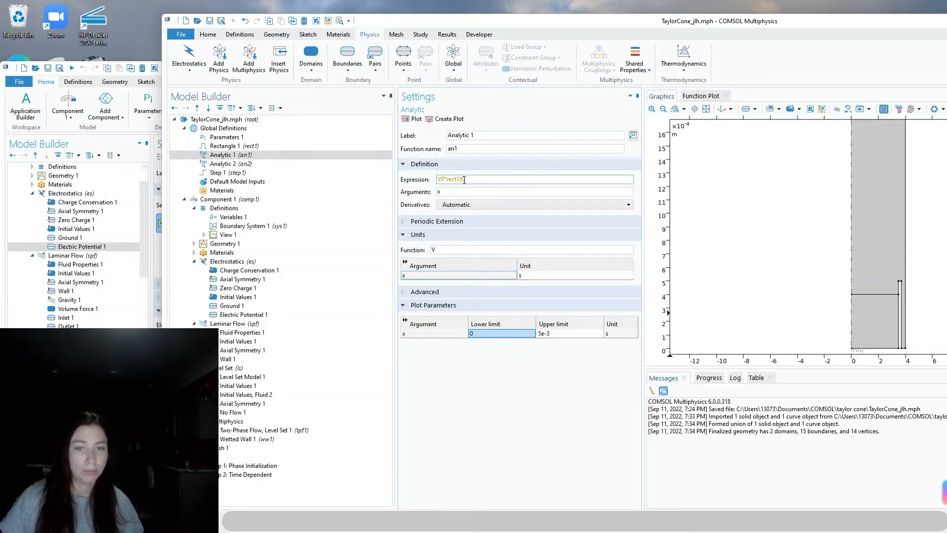
left_click(405, 277)
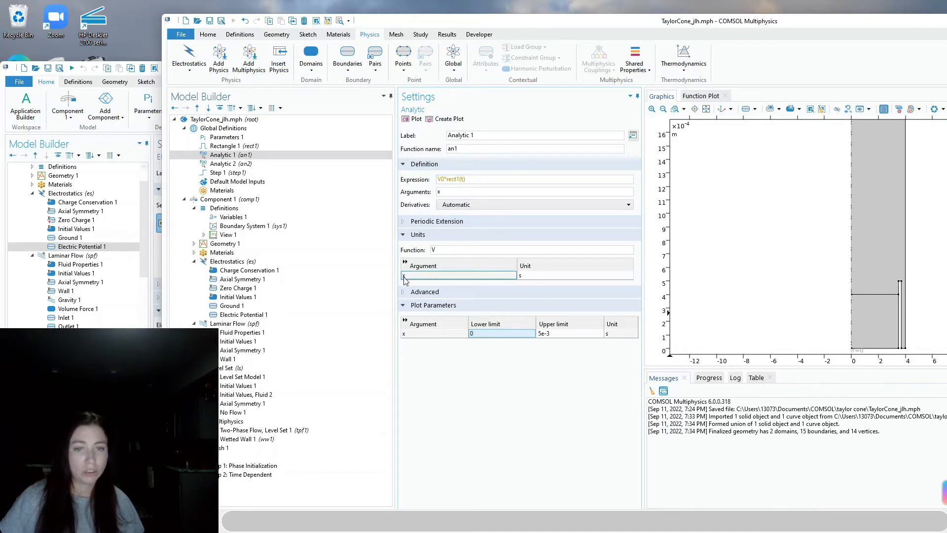
left_click(466, 179)
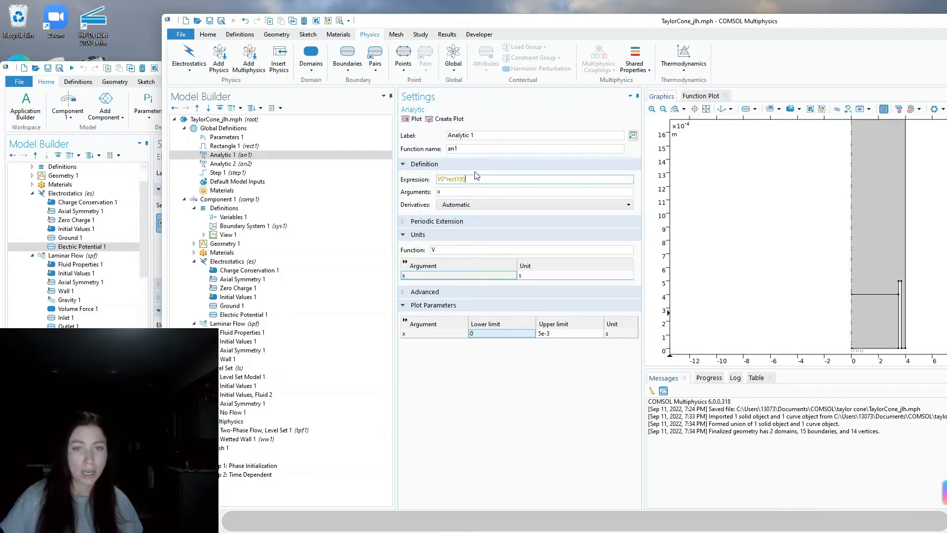
key("BackSpace")
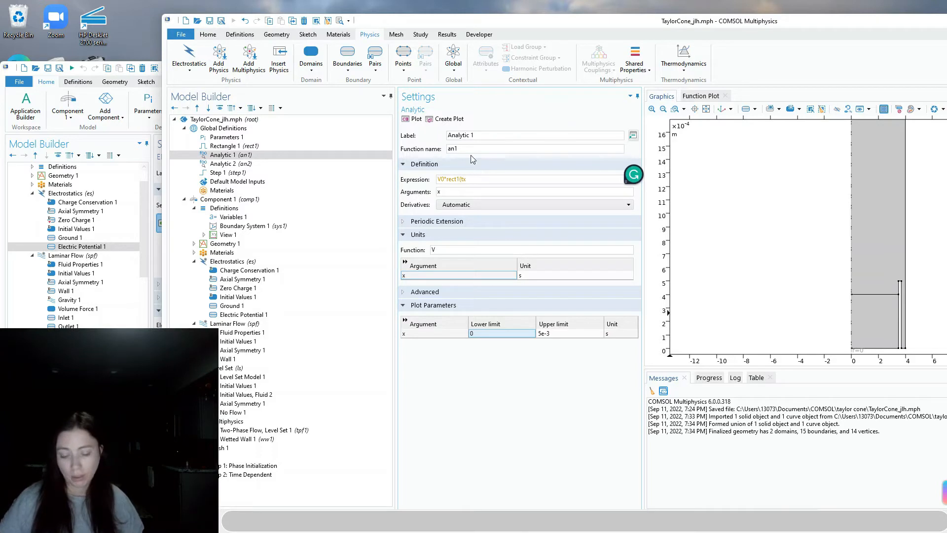
key("BackSpace")
type("x)")
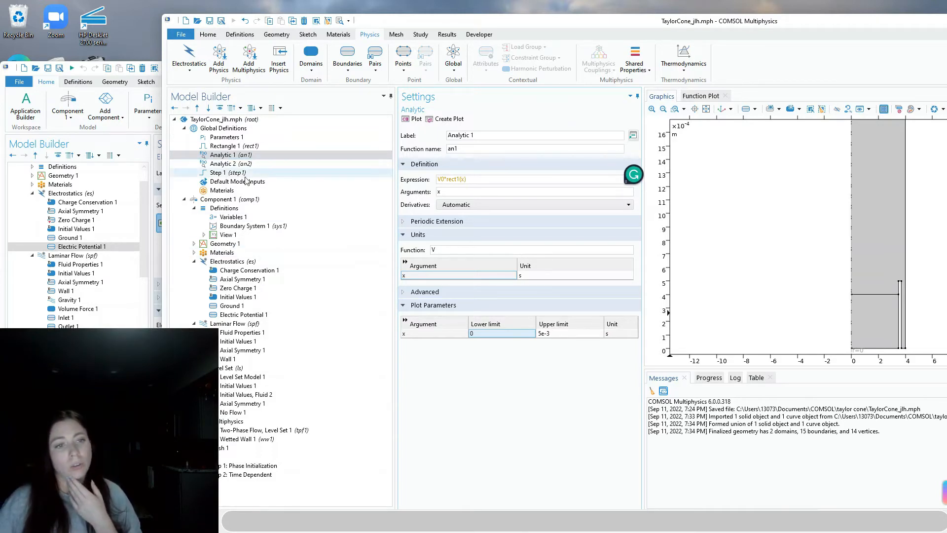
left_click(588, 435)
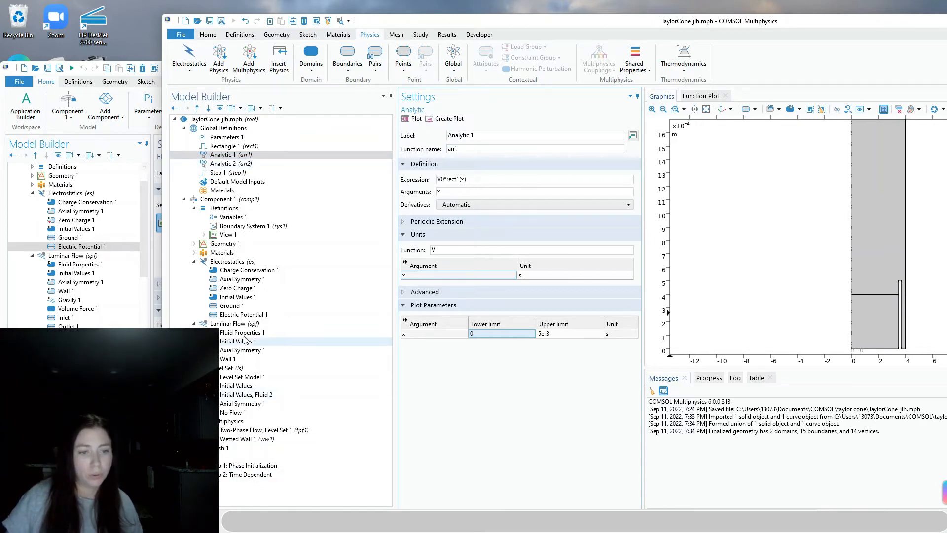
left_click(366, 316)
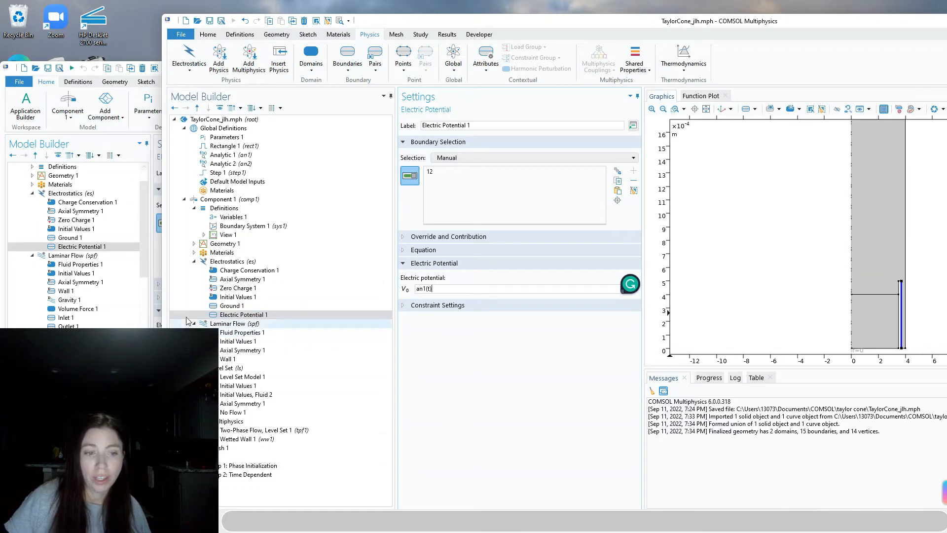
Compare the potential boundaries with the taylor_cone_long reference model
left_click(212, 324)
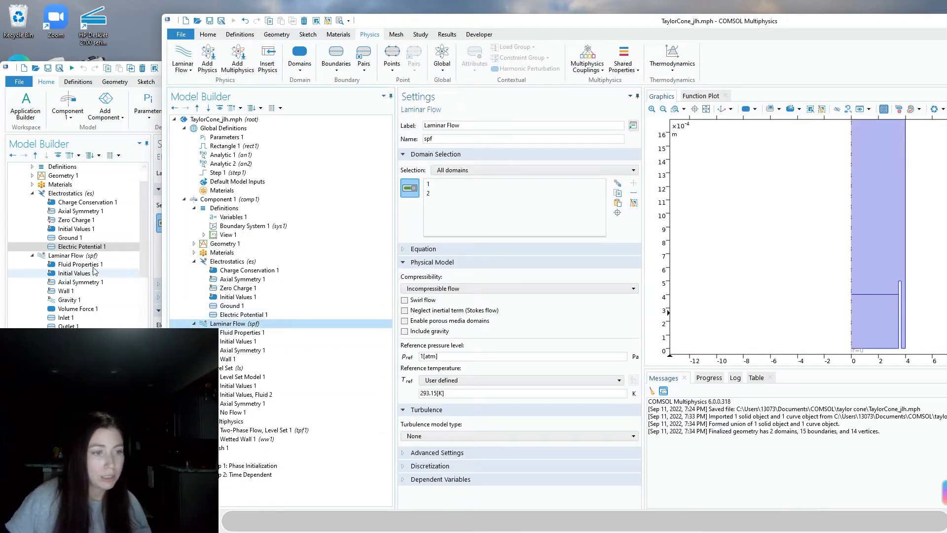
left_click(109, 247)
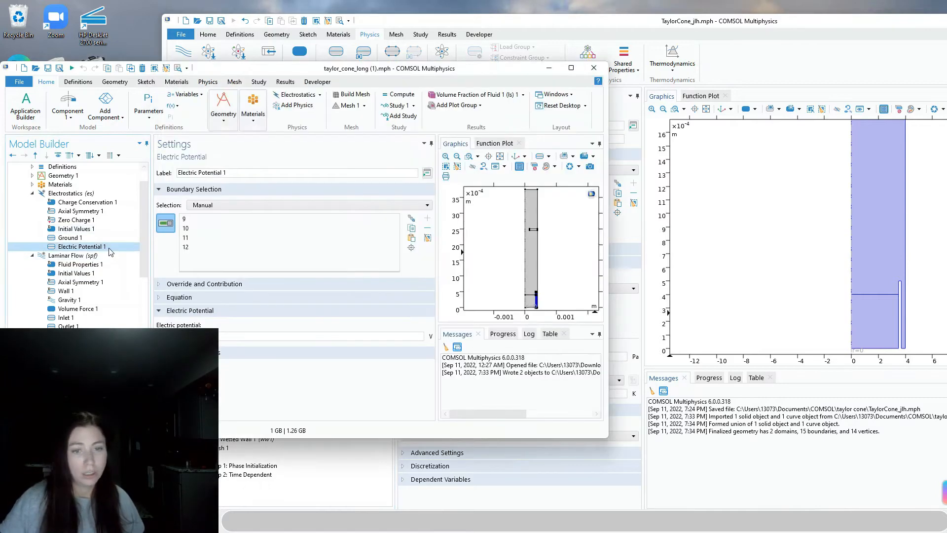
scroll(535, 302, "up", 3)
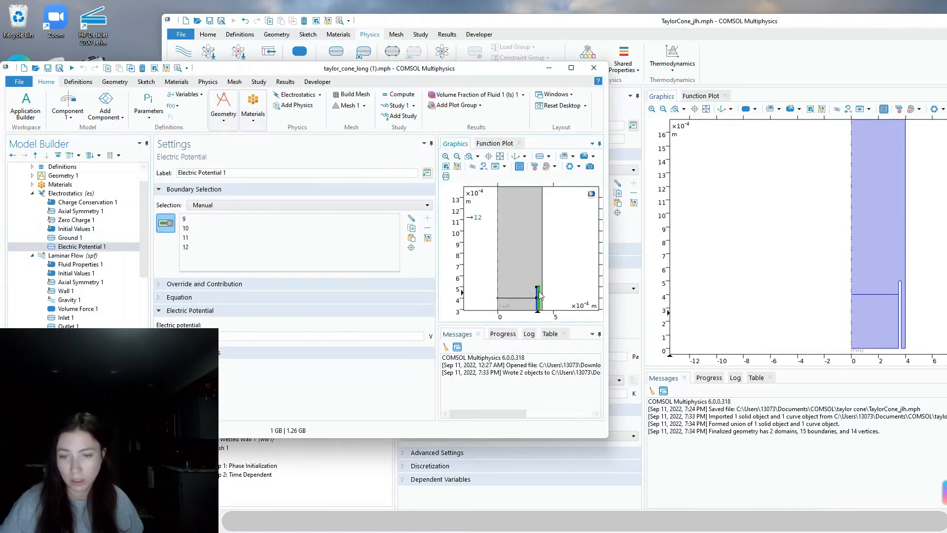
scroll(582, 304, "down", 4)
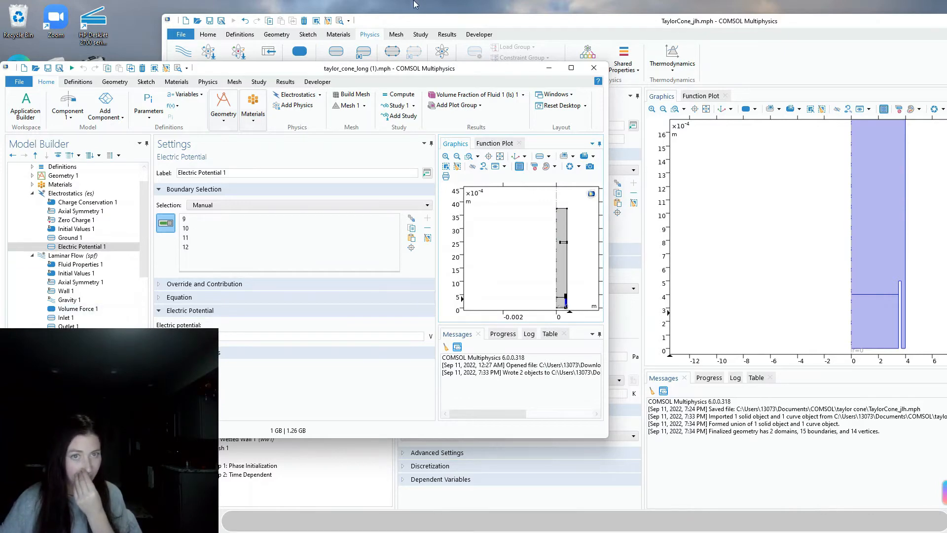
left_click(443, 25)
Extend Electric Potential 1 to boundaries 9, 10 and 11 alongside 12, then zoom to extents
left_click(364, 316)
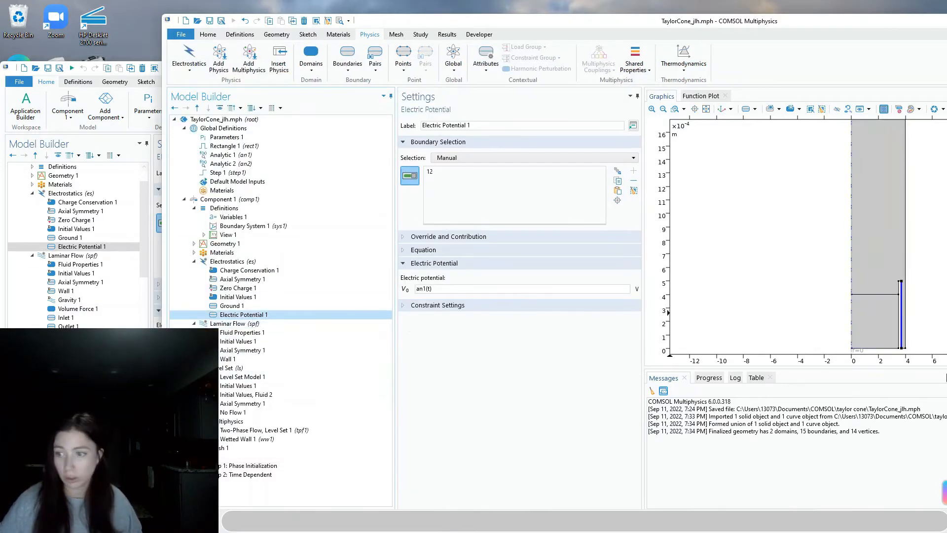
scroll(909, 304, "up", 5)
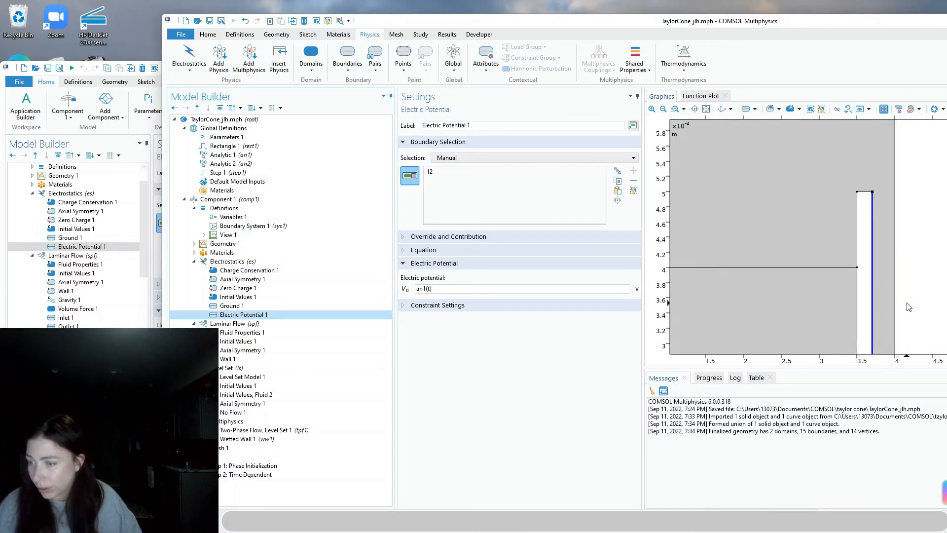
left_click(864, 192)
left_click(856, 232)
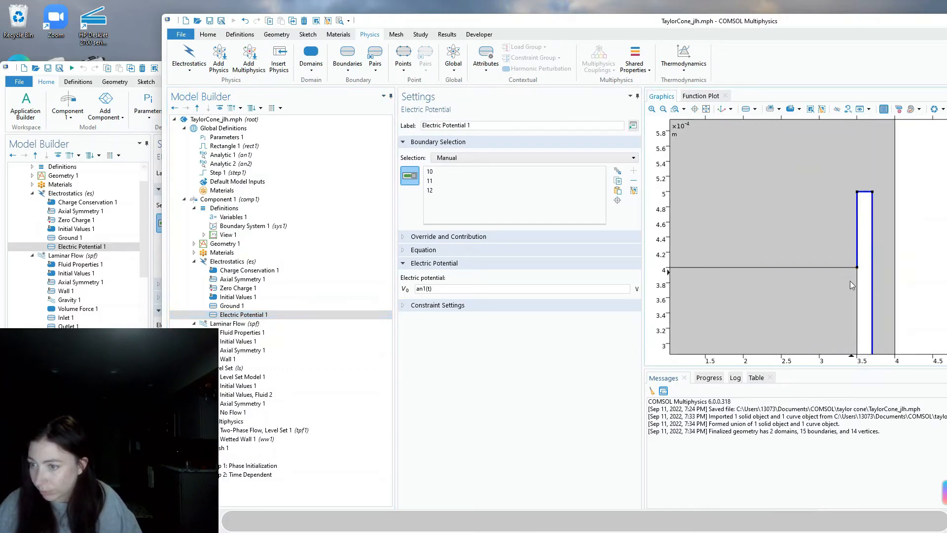
left_click(858, 287)
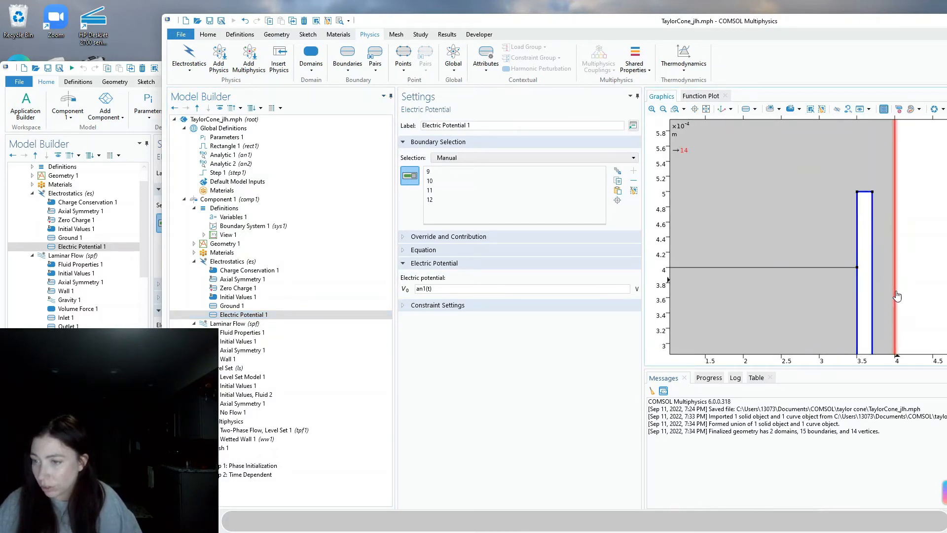
scroll(889, 344, "down", 3)
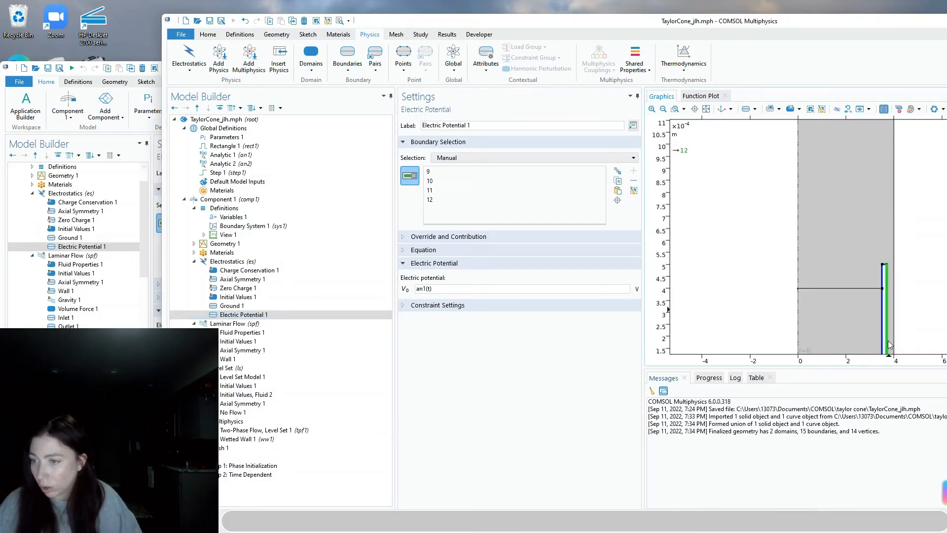
left_click(706, 110)
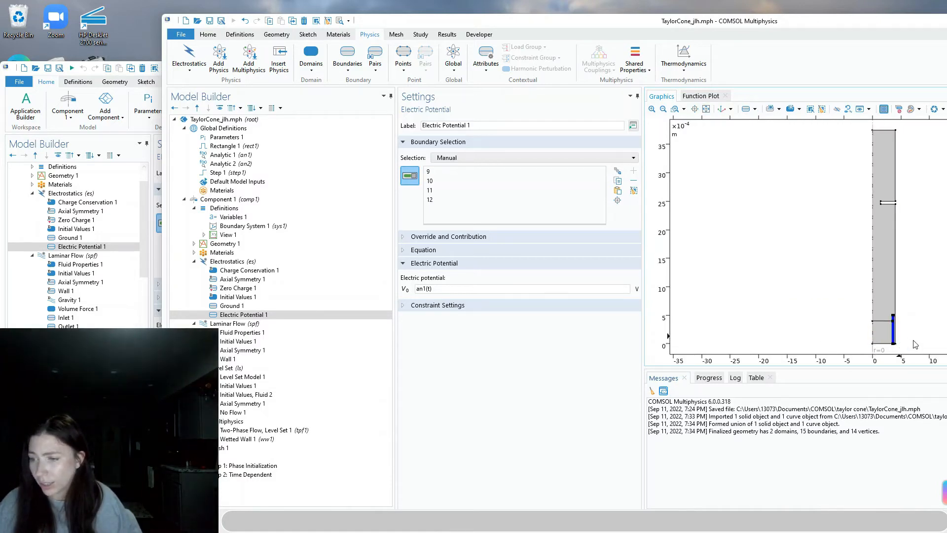
scroll(898, 340, "up", 2)
left_click(694, 109)
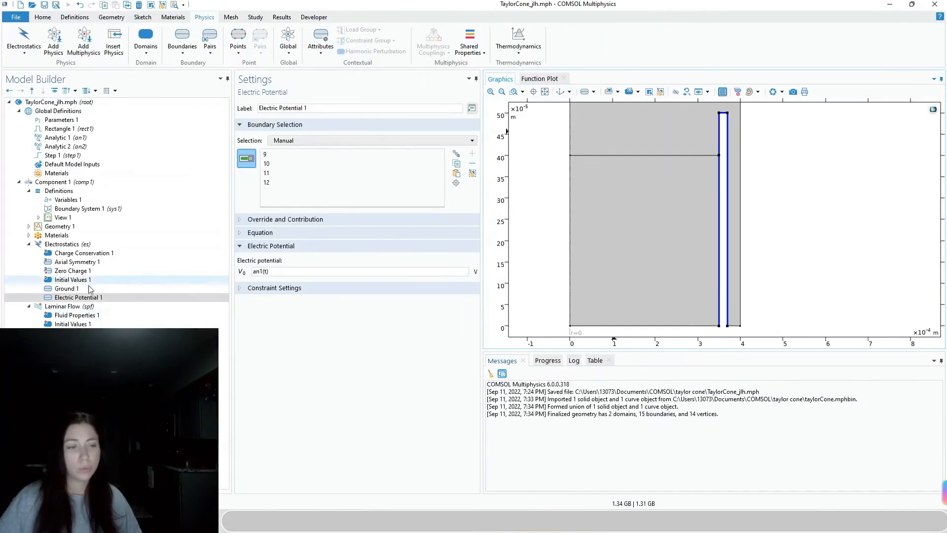
Enable Include gravity in Laminar Flow, giving Gravity 1 with acceleration (0, -g_const)
left_click(72, 306)
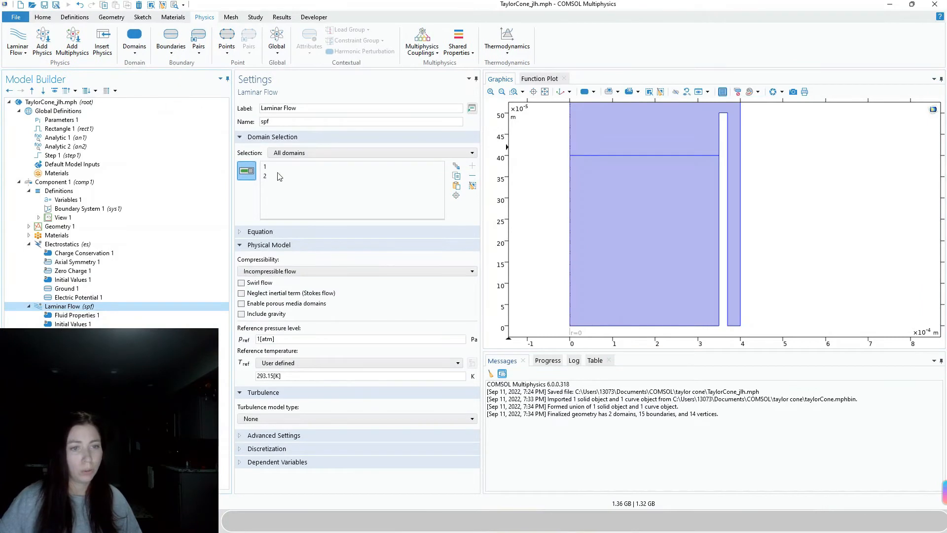
scroll(743, 231, "down", 4)
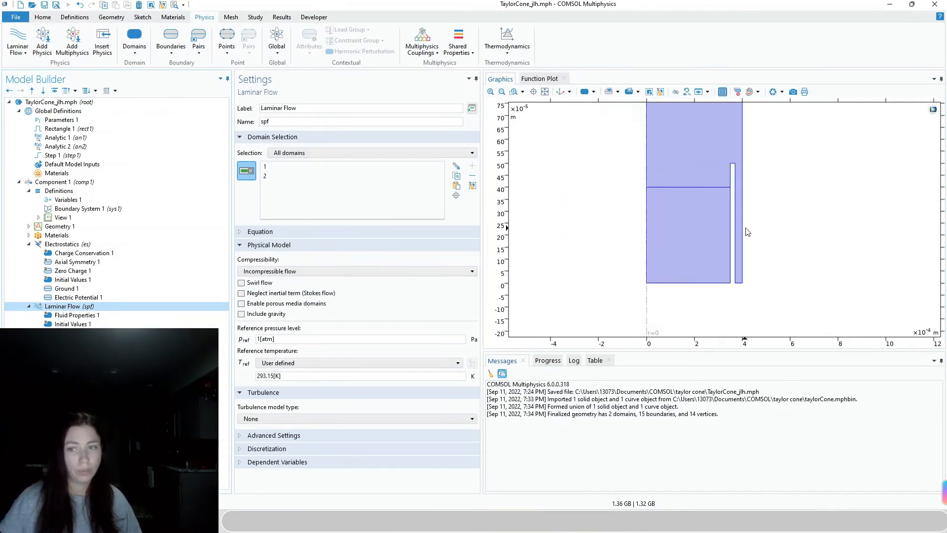
left_click(545, 92)
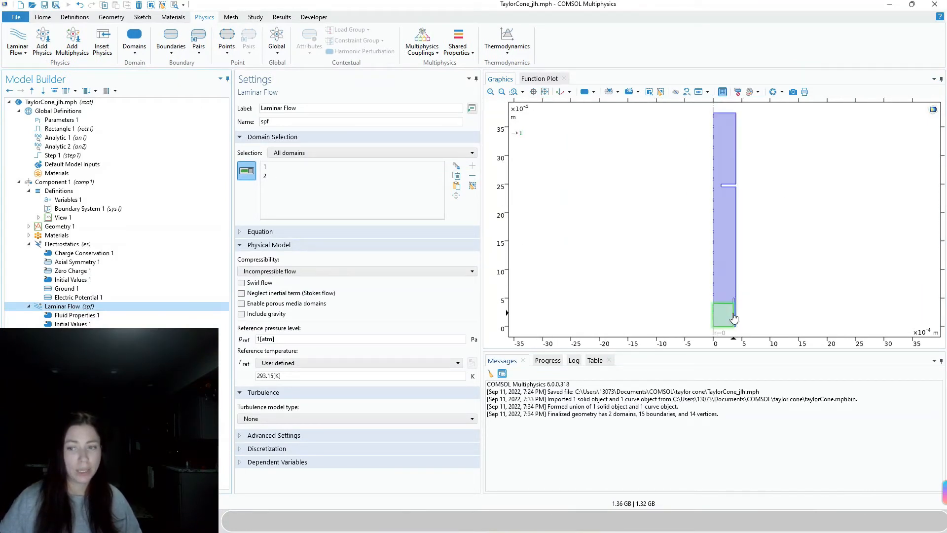
left_click(241, 314)
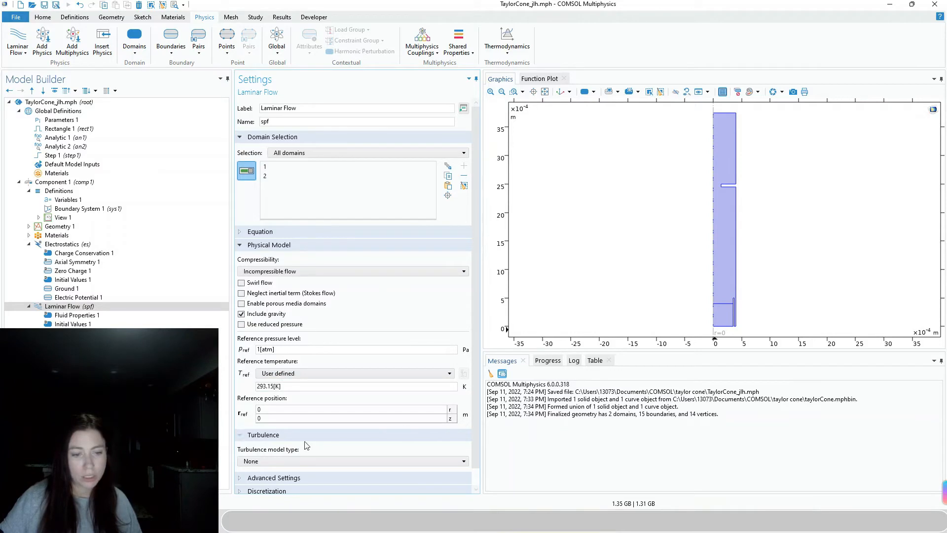
scroll(306, 445, "down", 1)
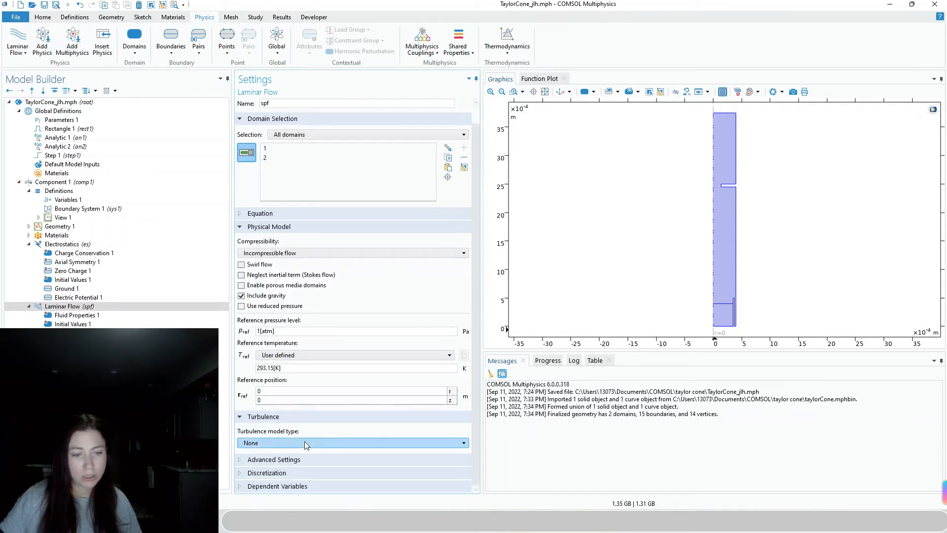
left_click(75, 316)
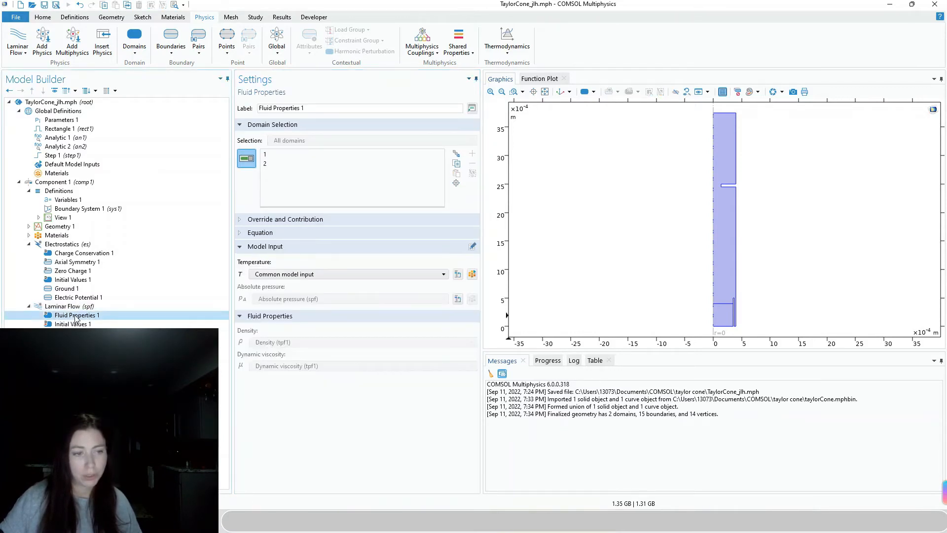
left_click(58, 308)
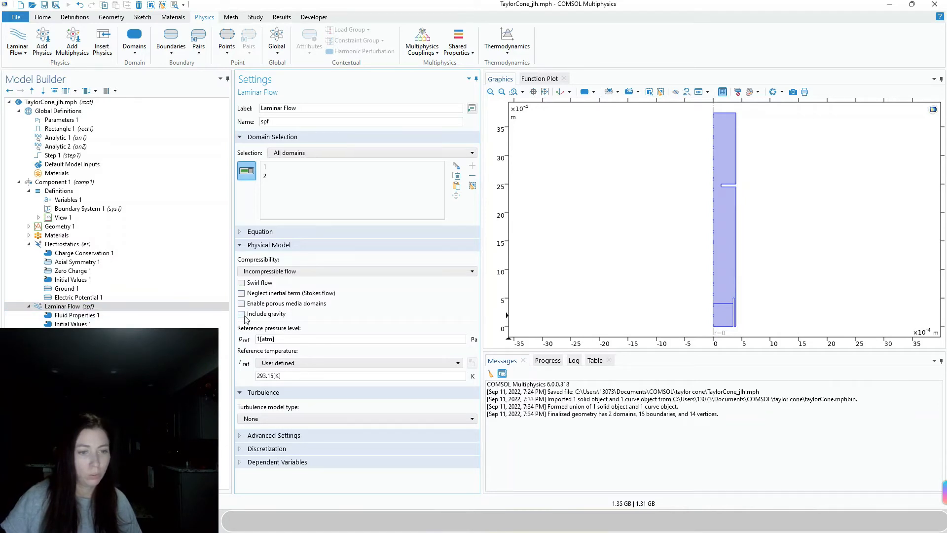
left_click(69, 350)
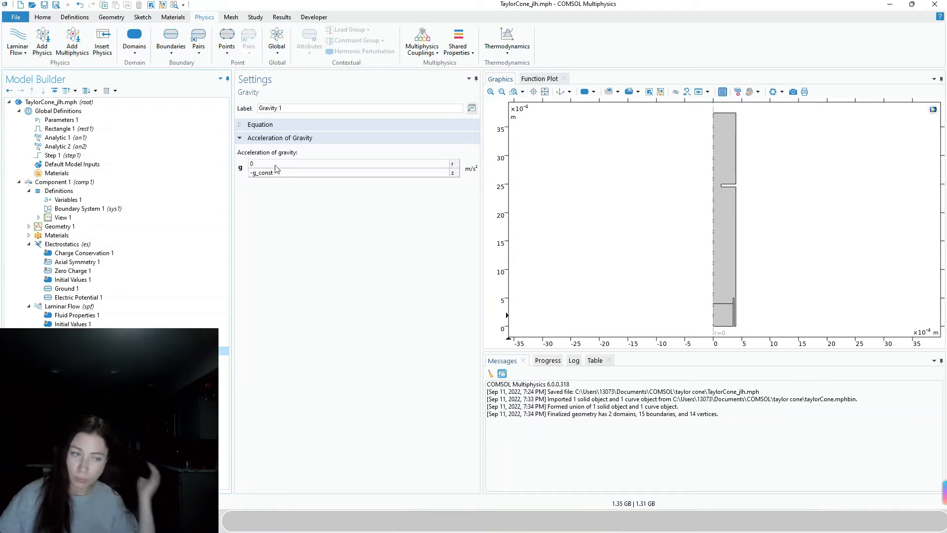
Review Fluid Properties 1, Initial Values 1, Axial Symmetry 1 and Wall 1 of Laminar Flow
left_click(102, 317)
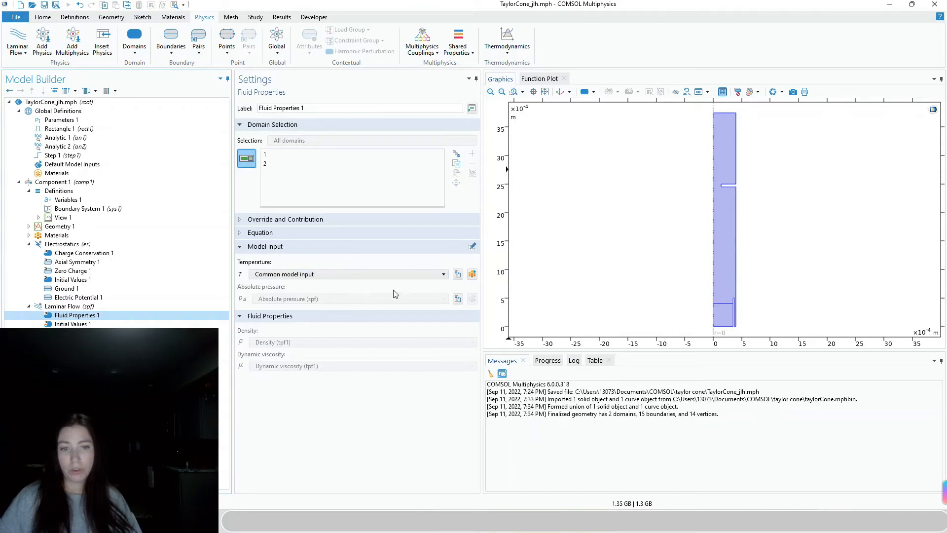
left_click(79, 324)
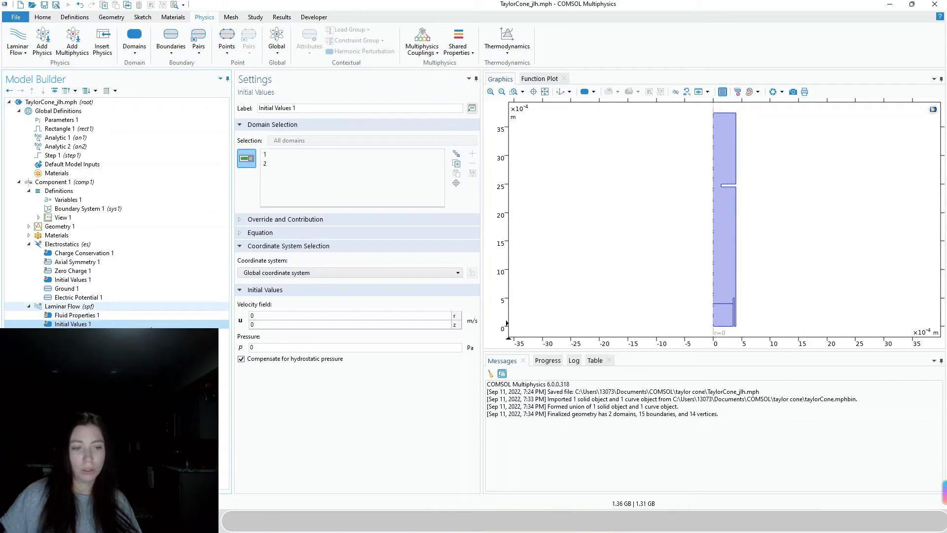
key("Down")
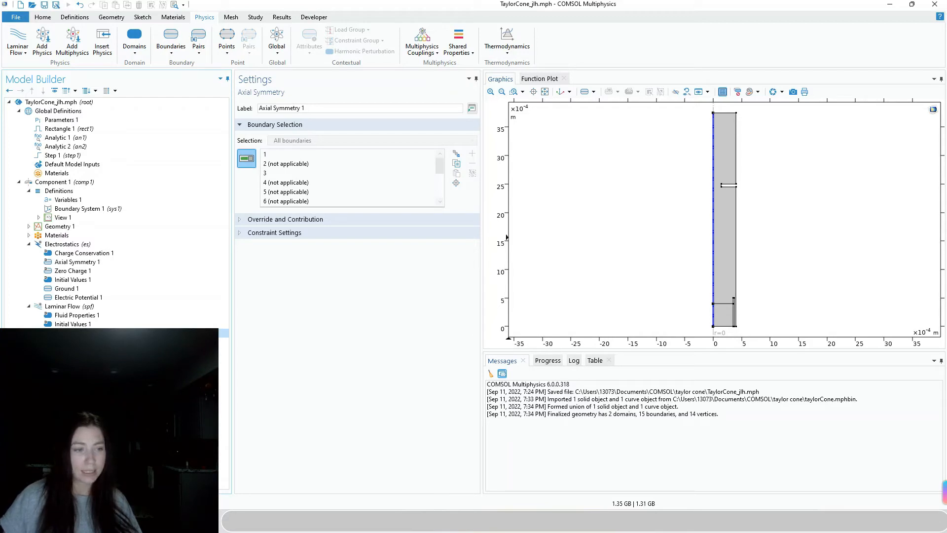
key("Down")
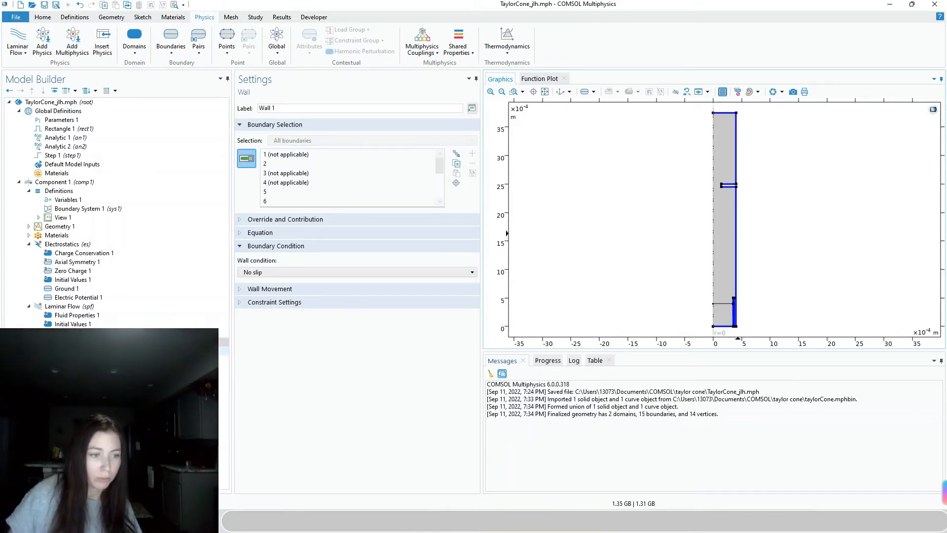
right_click(79, 297)
right_click(59, 307)
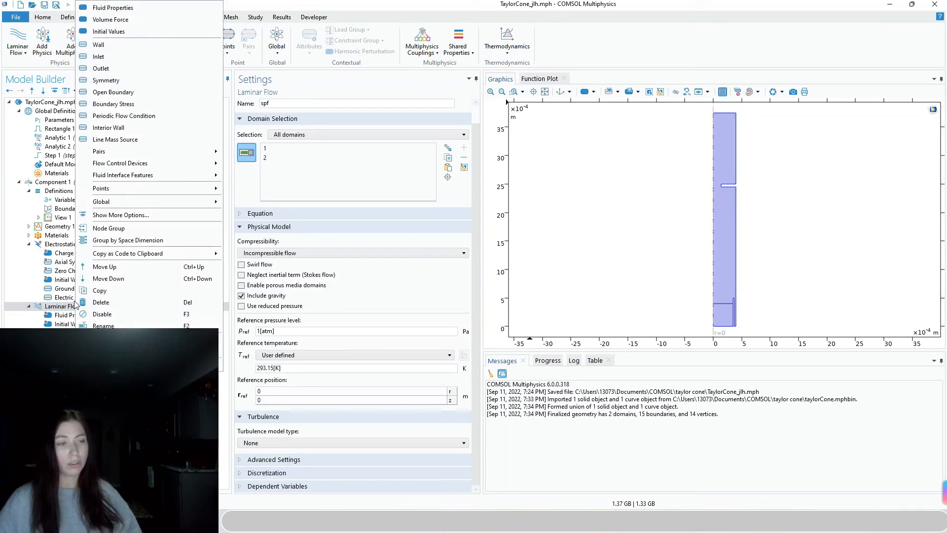
Add Volume Force 1 to Laminar Flow with r component Fes_r and z component Fes_z
left_click(134, 20)
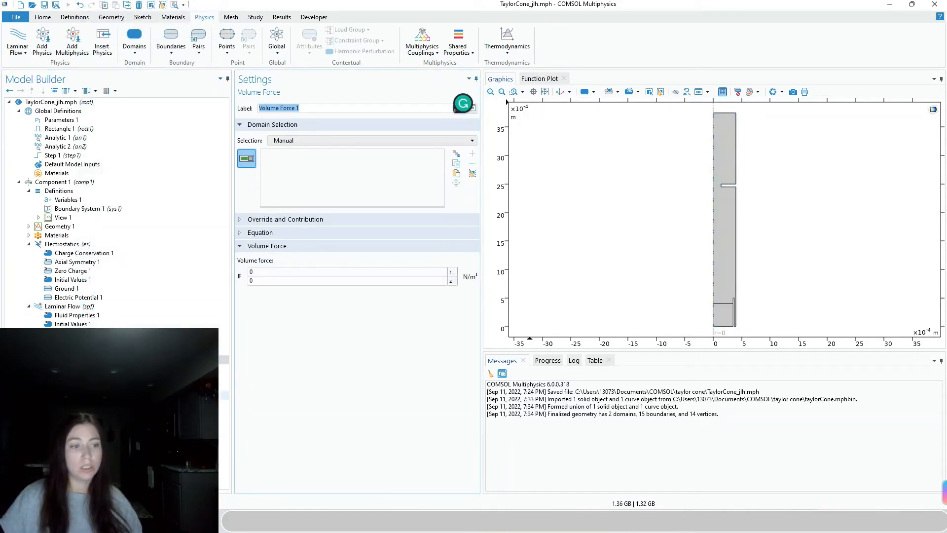
double_click(267, 271)
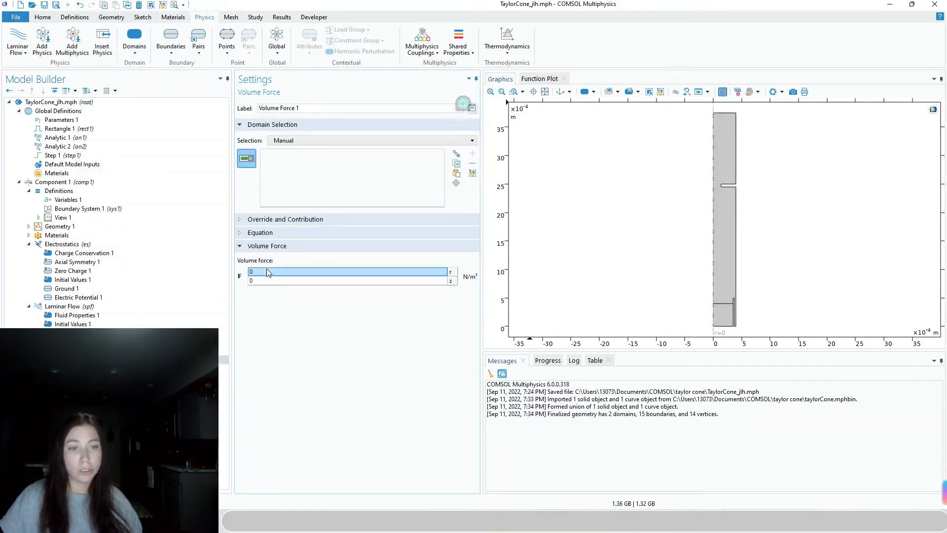
type("Fes_")
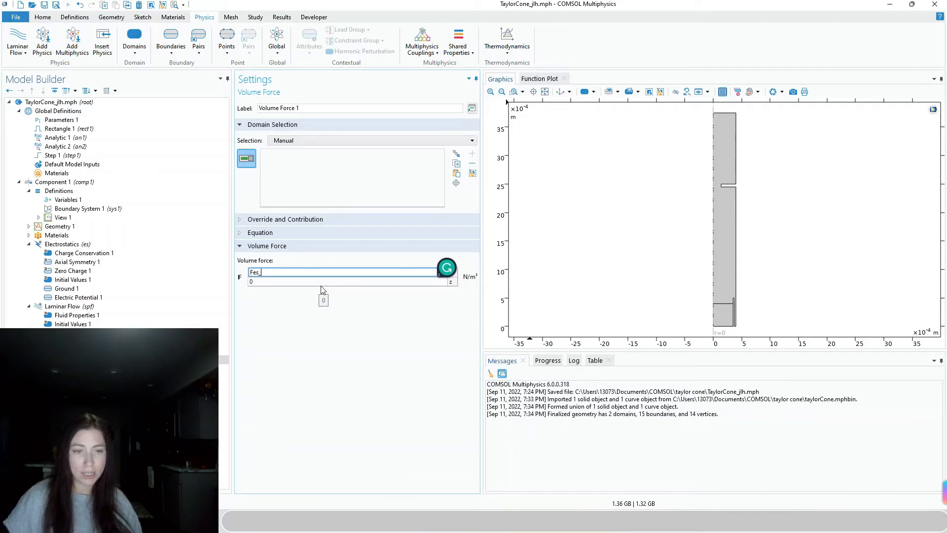
left_click_drag(454, 268, 939, 476)
type("es_")
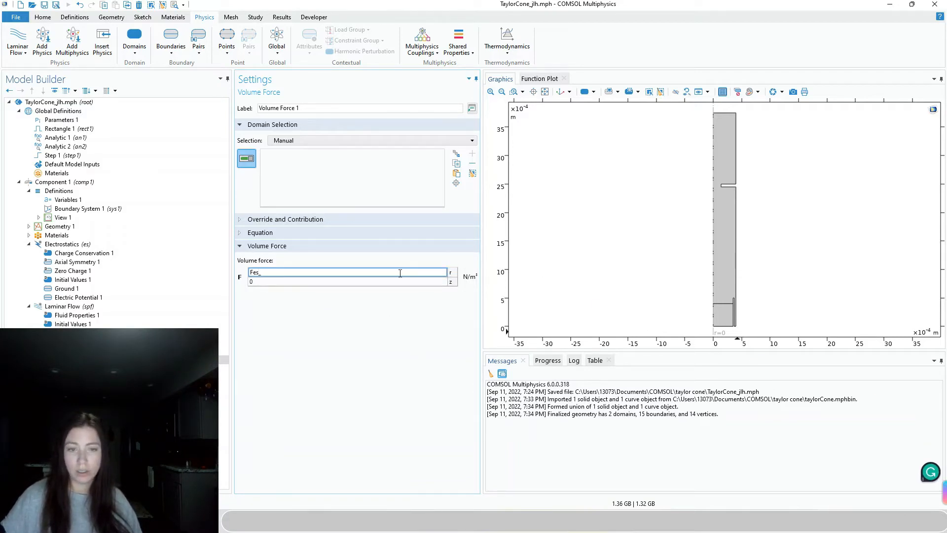
type("r")
left_click(369, 281)
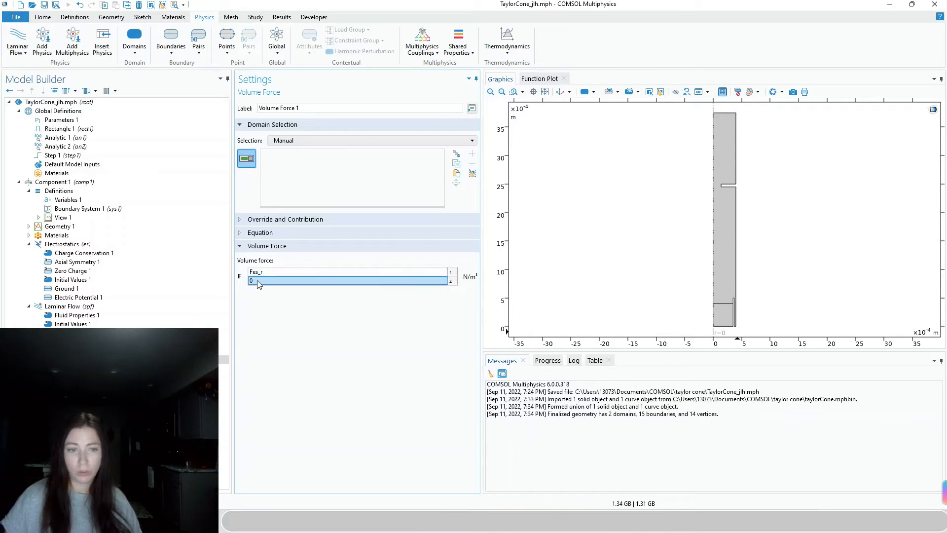
left_click(260, 281)
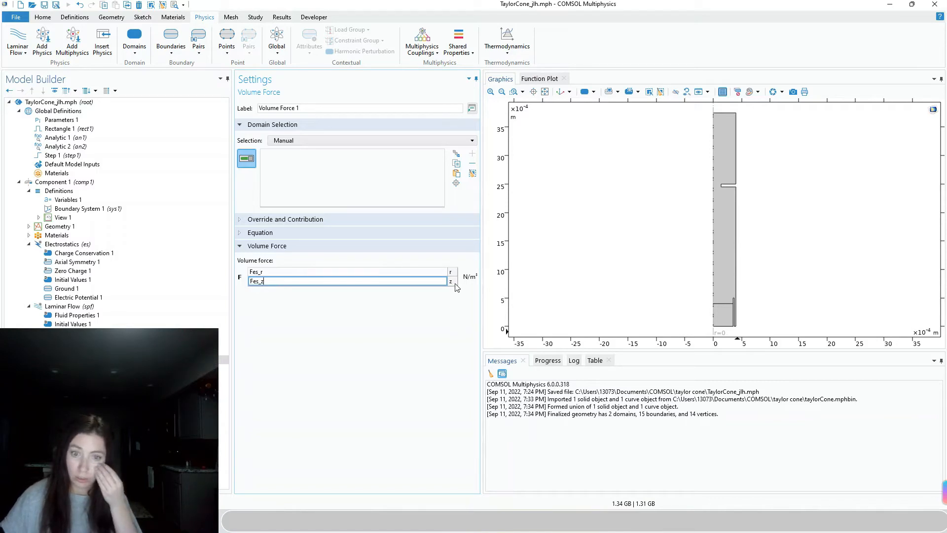
key("Return")
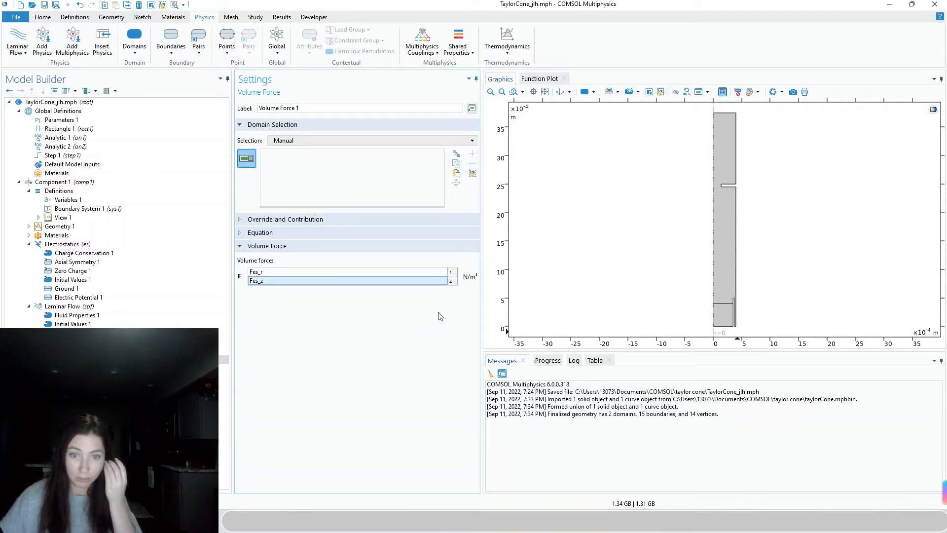
left_click(68, 306)
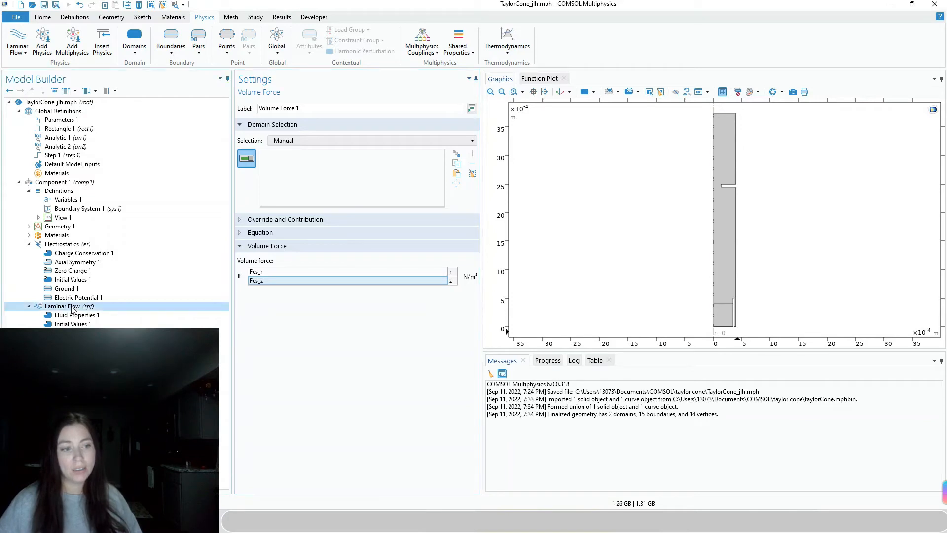
Add Inlet and Outlet conditions to Laminar Flow
right_click(72, 307)
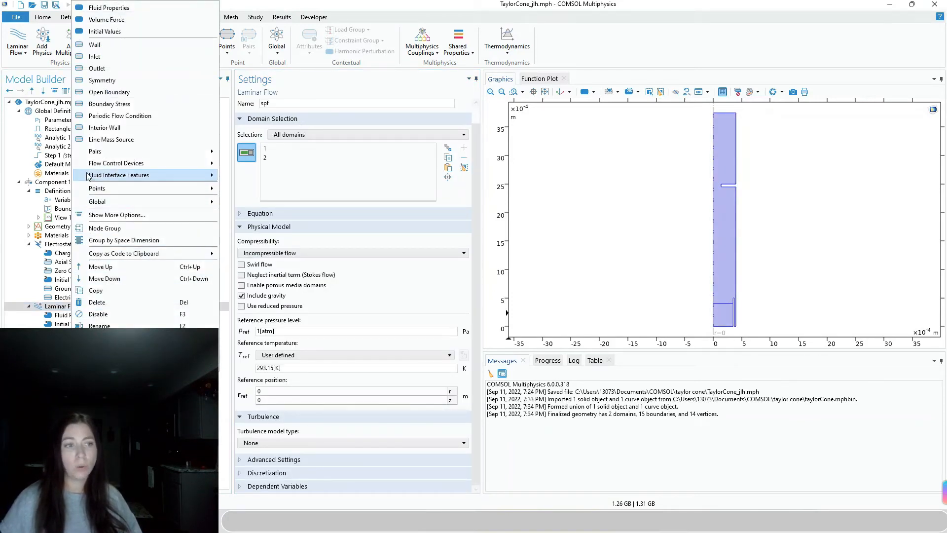
left_click(127, 62)
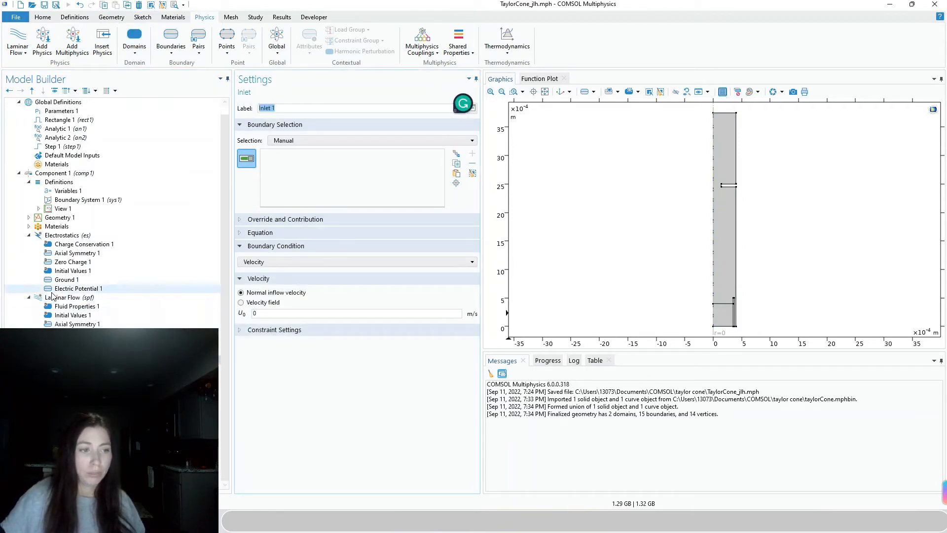
scroll(93, 299, "down", 1)
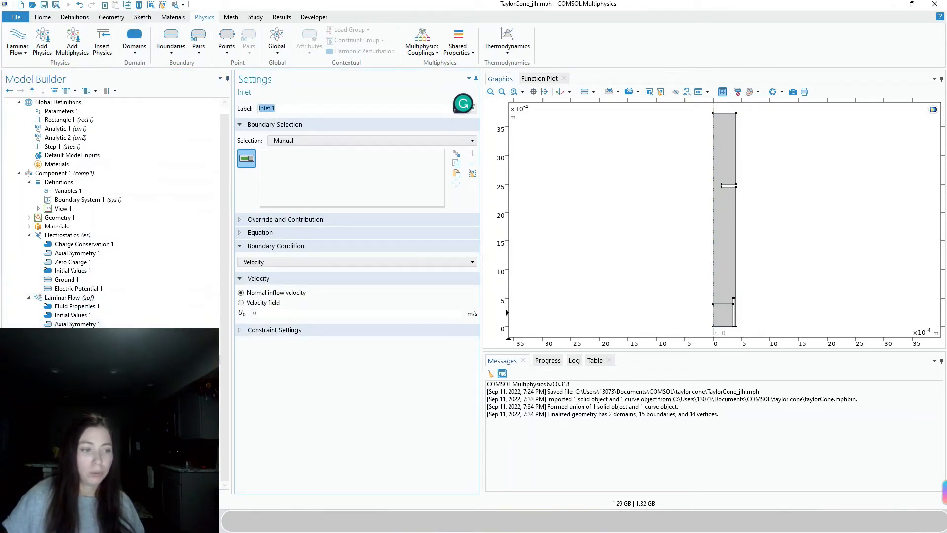
left_click(59, 298)
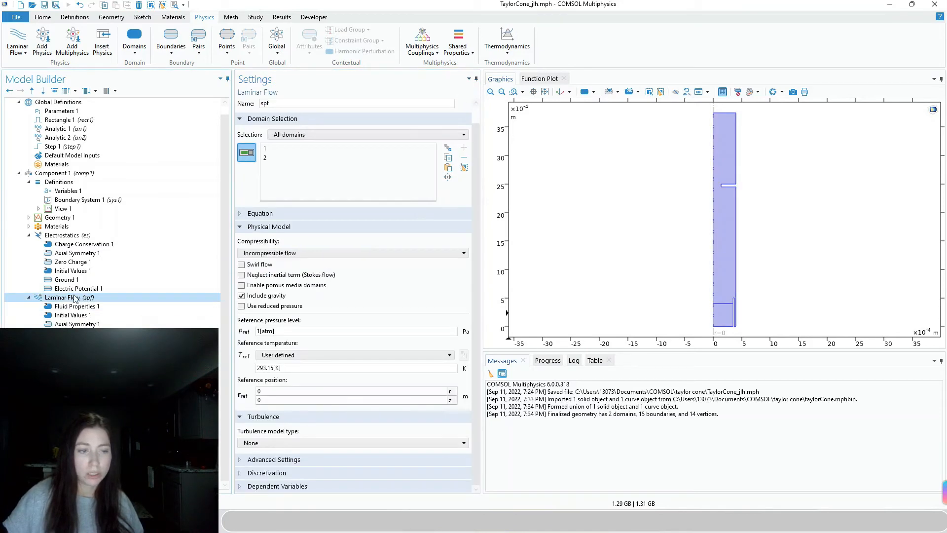
right_click(73, 297)
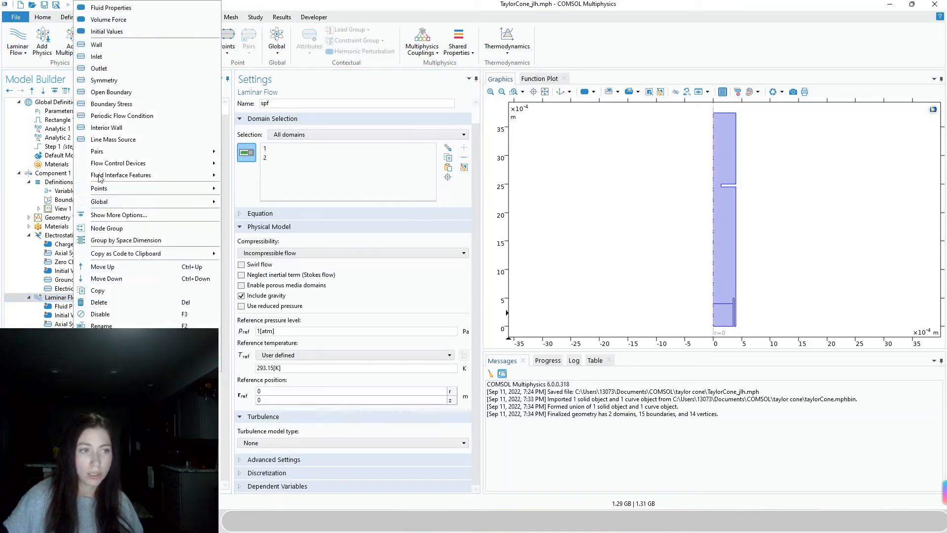
left_click(121, 69)
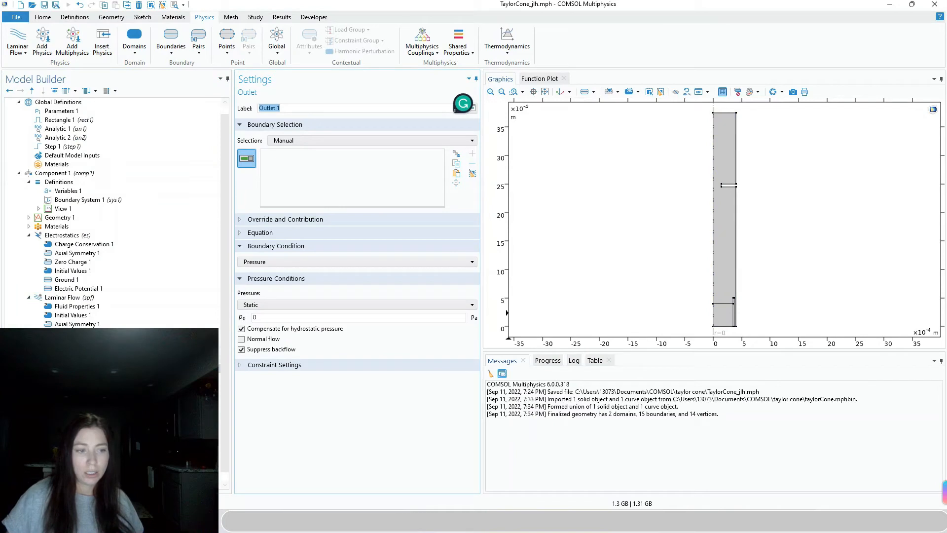
Apply Volume Force 1 to domains 1 and 2
left_click(77, 351)
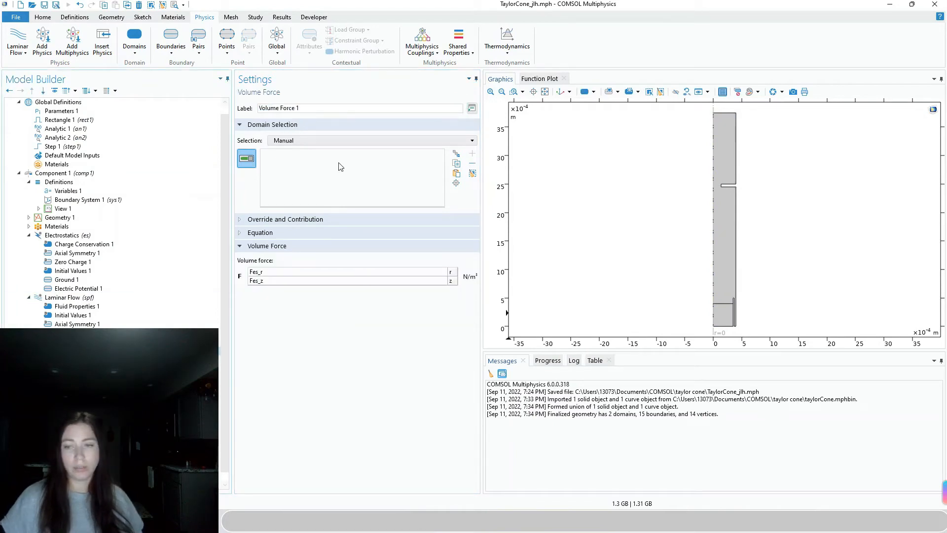
left_click(731, 286)
left_click(731, 327)
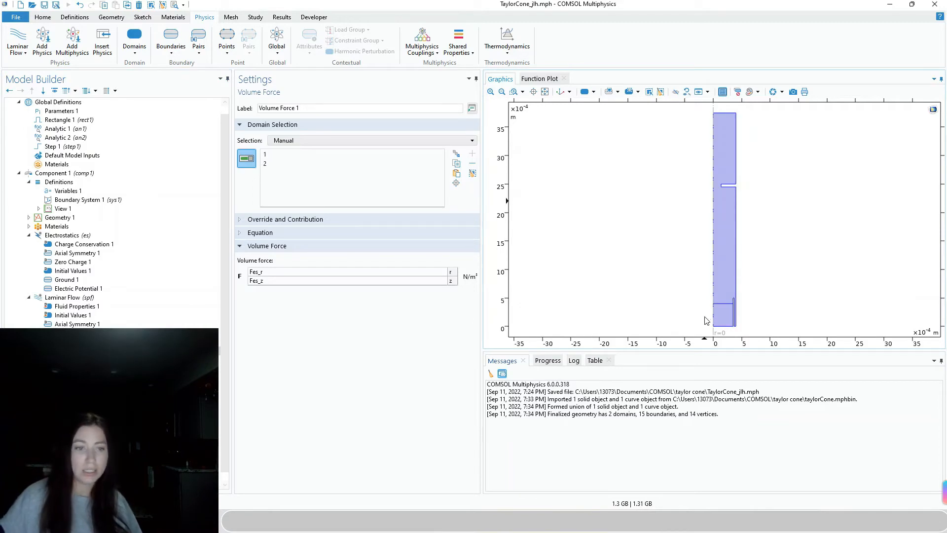
Assign boundary 2 to Inlet 1 and the top boundary 5 to Outlet 1
left_click(65, 359)
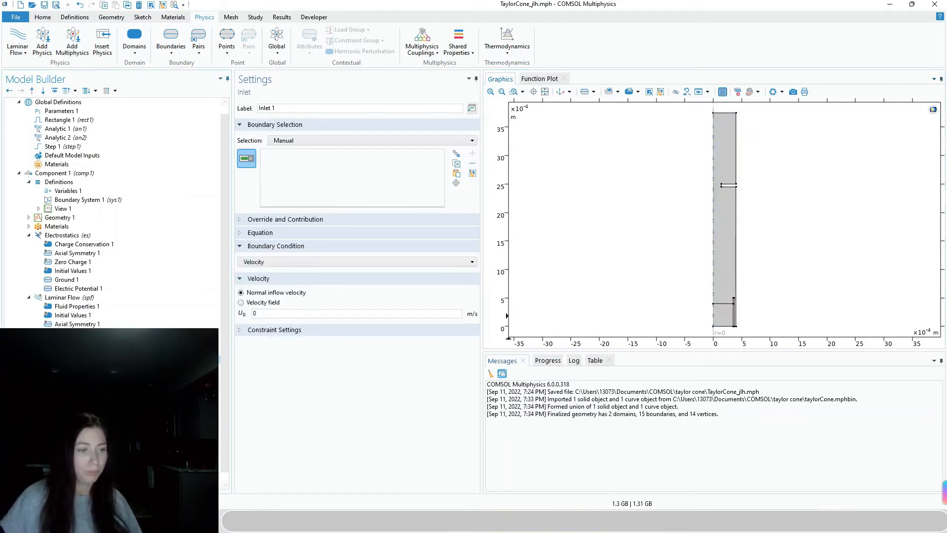
left_click(725, 326)
scroll(734, 332, "up", 3)
scroll(734, 331, "up", 2)
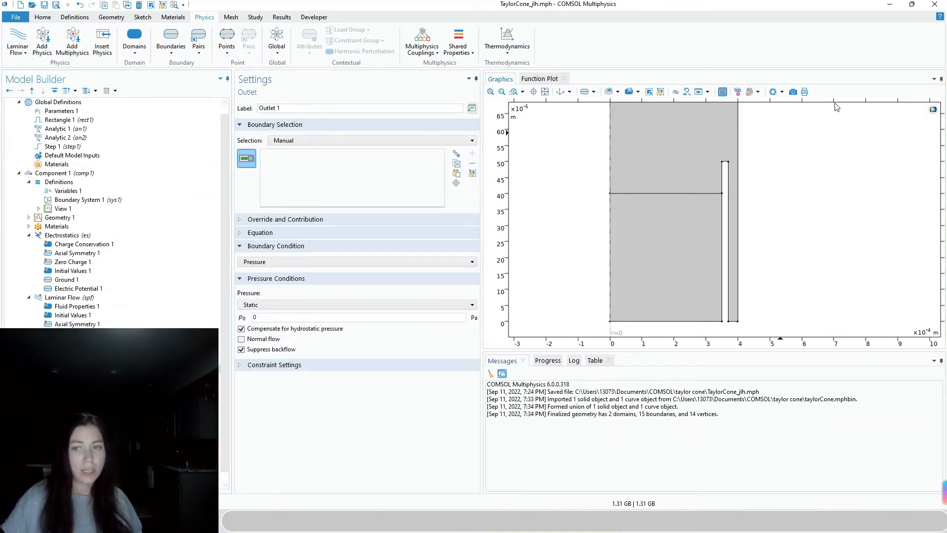
left_click(545, 92)
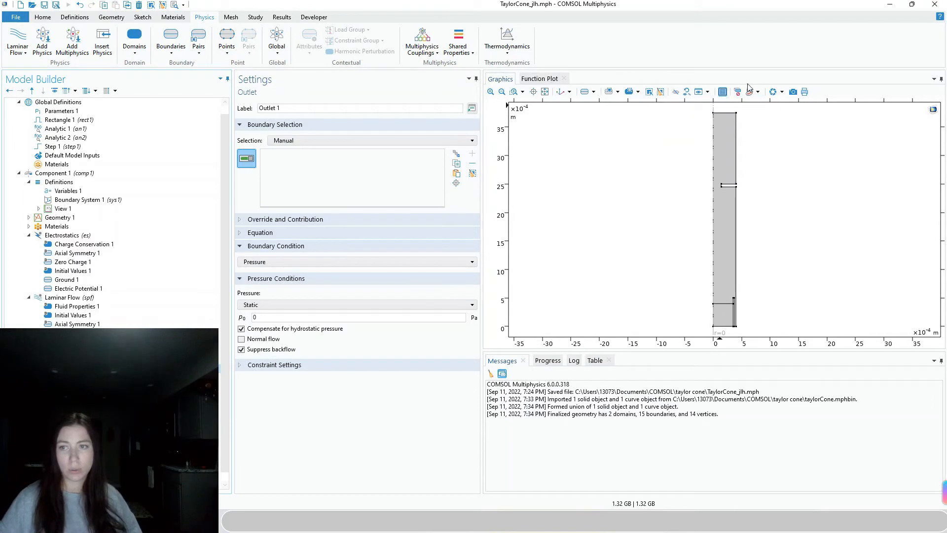
left_click(725, 113)
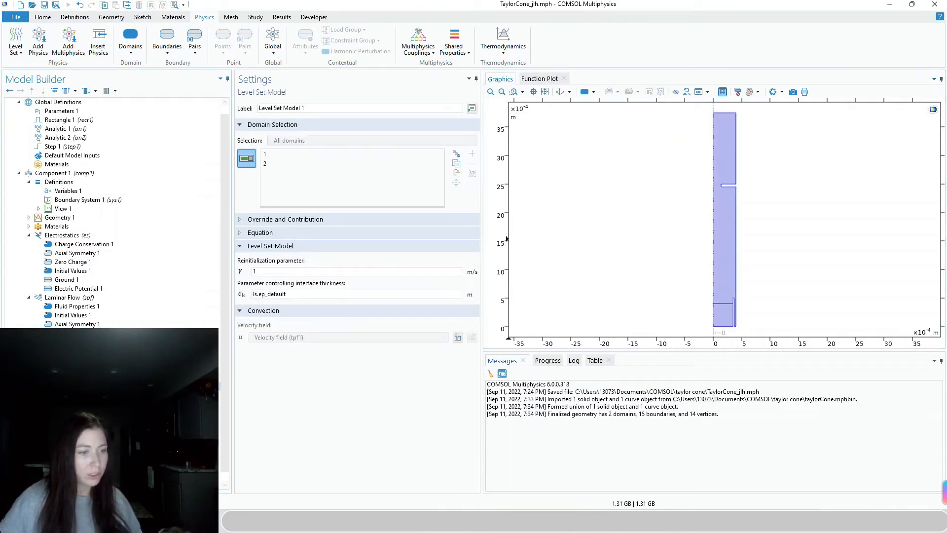
Compare the working model with the taylor_cone_long reference window and return to Inlet 1
left_click(62, 377)
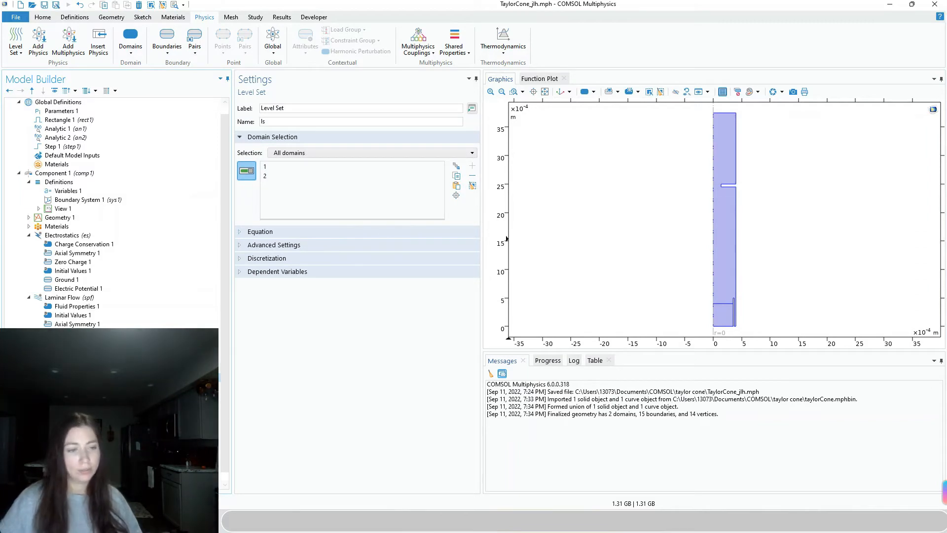
key("Down")
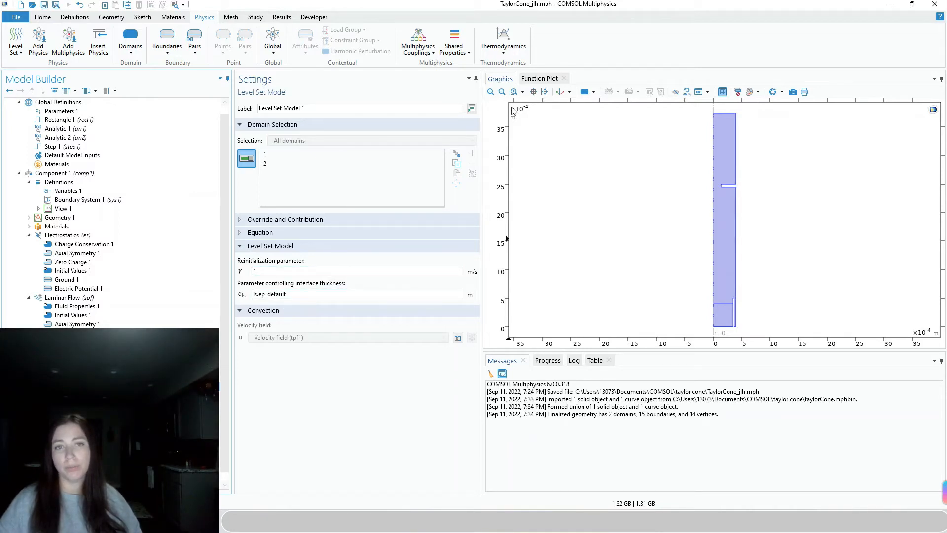
left_click_drag(464, 11, 830, 80)
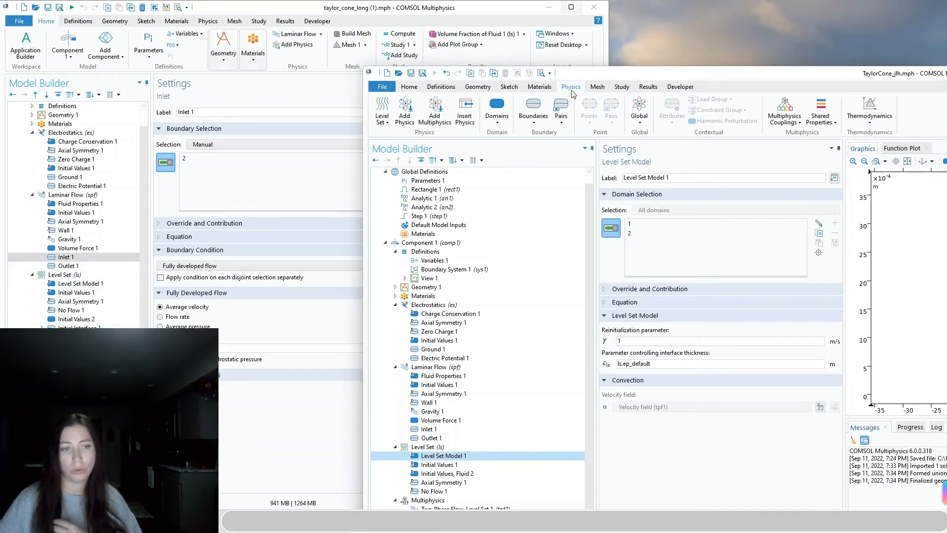
left_click_drag(596, 75, 257, 19)
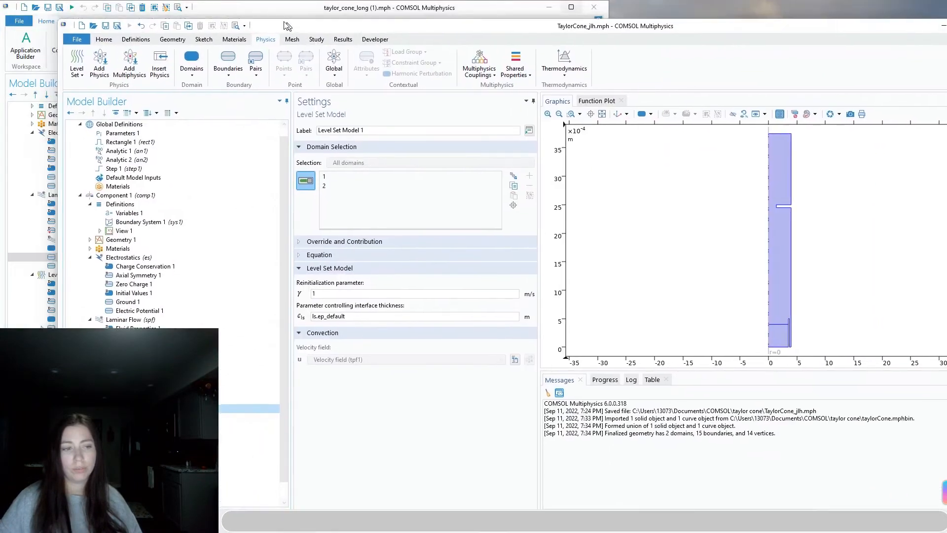
left_click(231, 373)
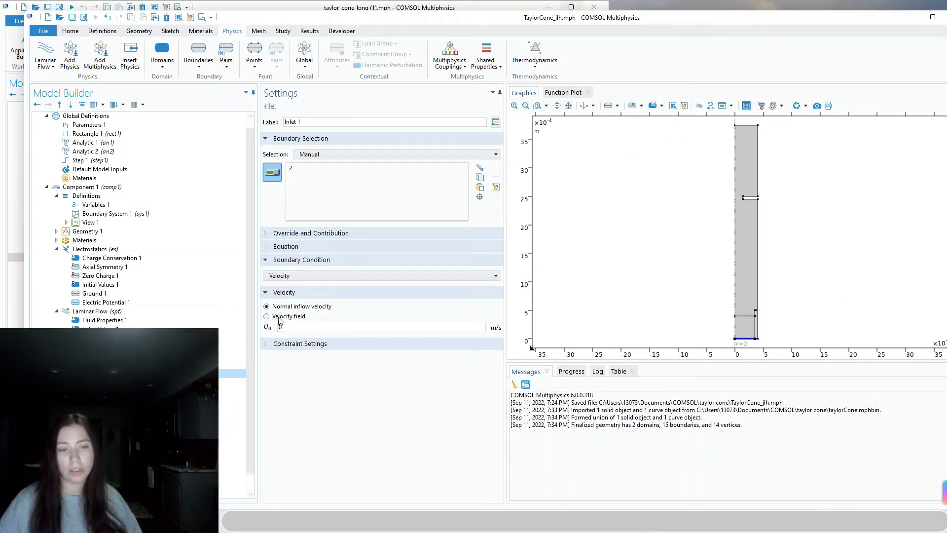
Switch Inlet 1 to Fully developed flow with an average velocity of an2(t)
left_click(284, 276)
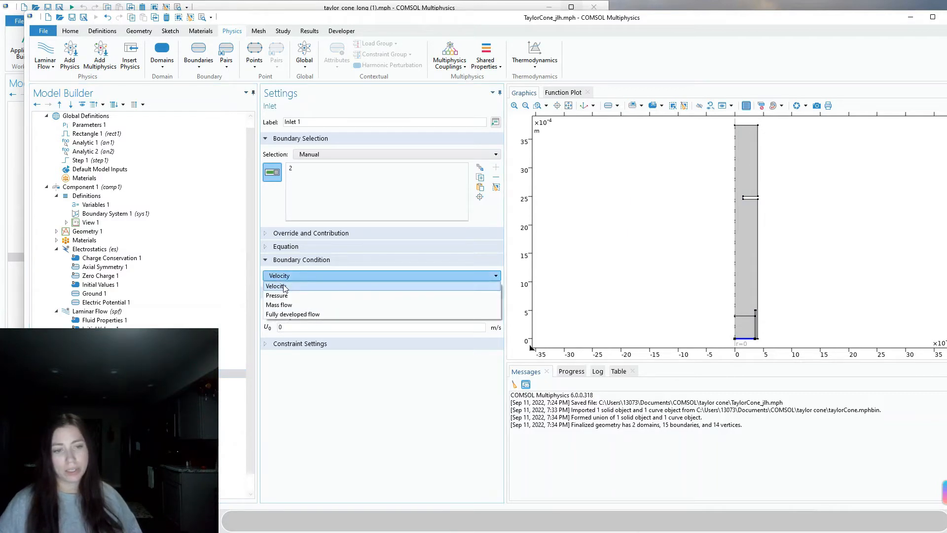
left_click(287, 315)
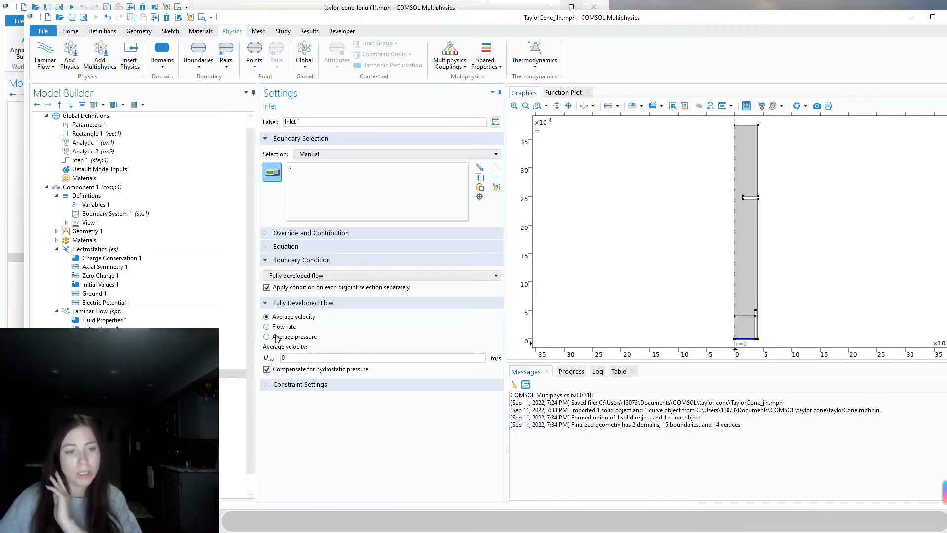
double_click(297, 361)
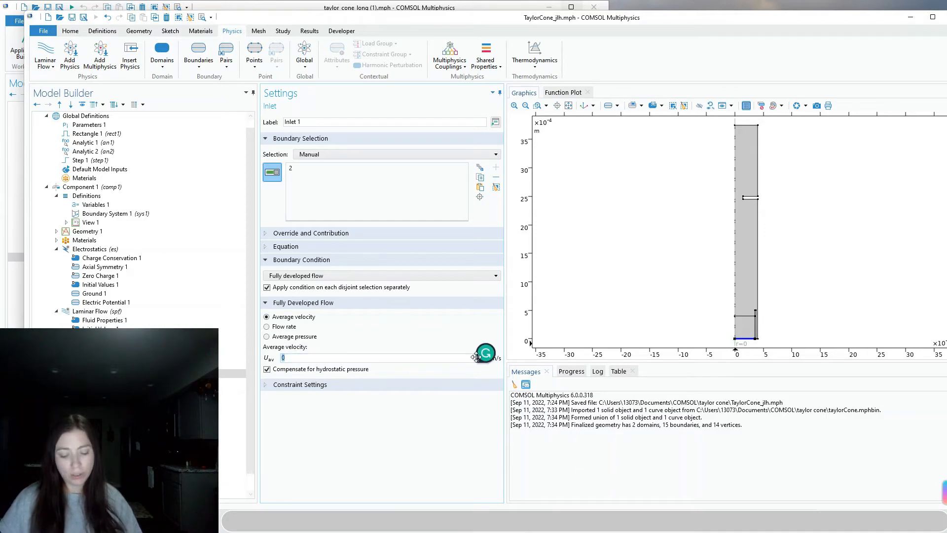
type("an2(t")
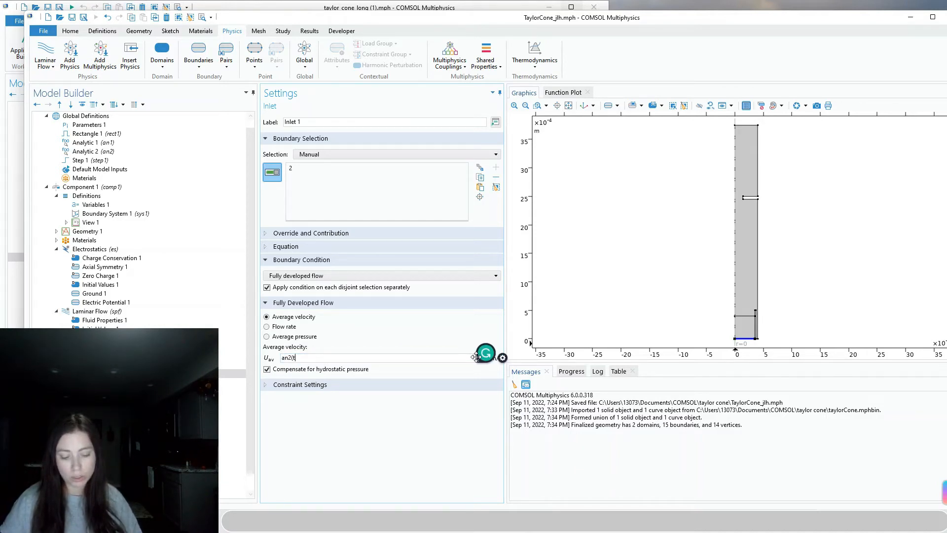
left_click(475, 472)
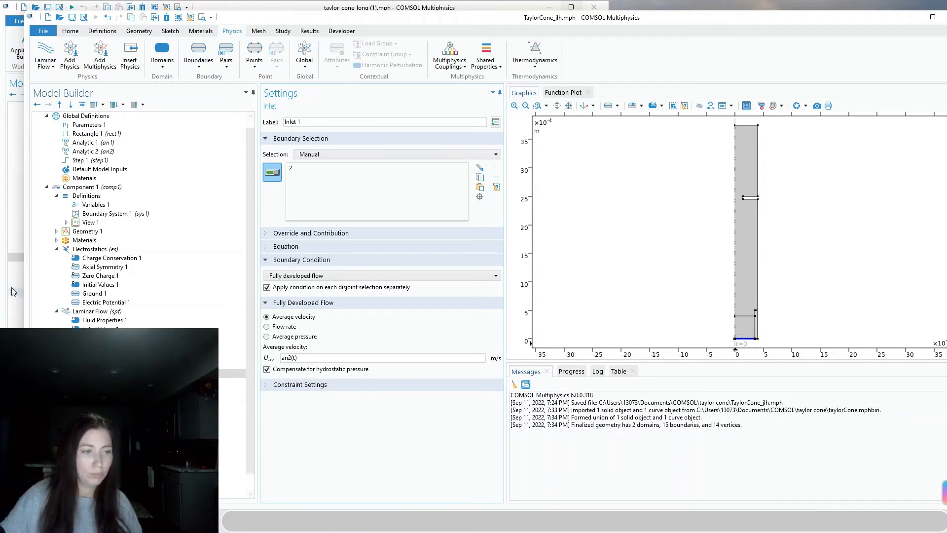
left_click(11, 261)
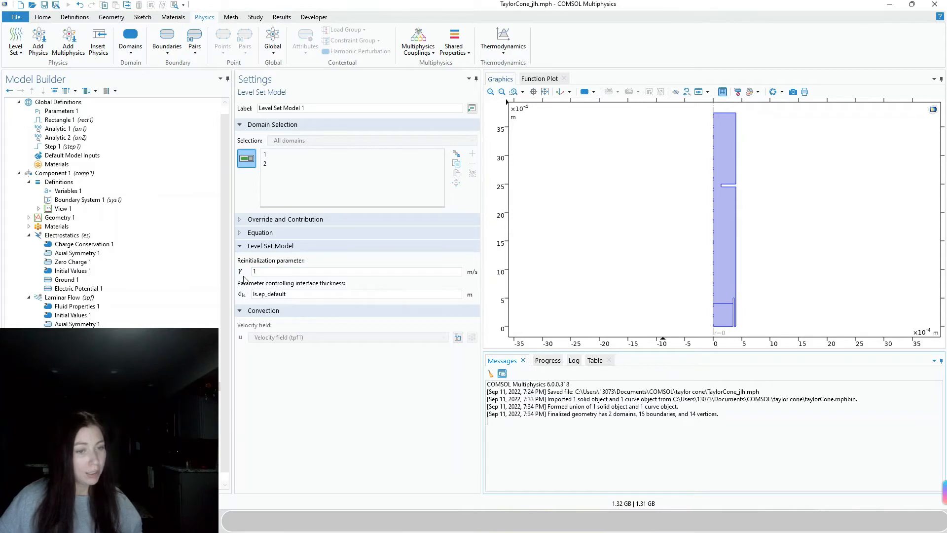
Replace the Level Set interface thickness ls.ep_default with the th_ls parameter
left_click_drag(315, 295, 251, 294)
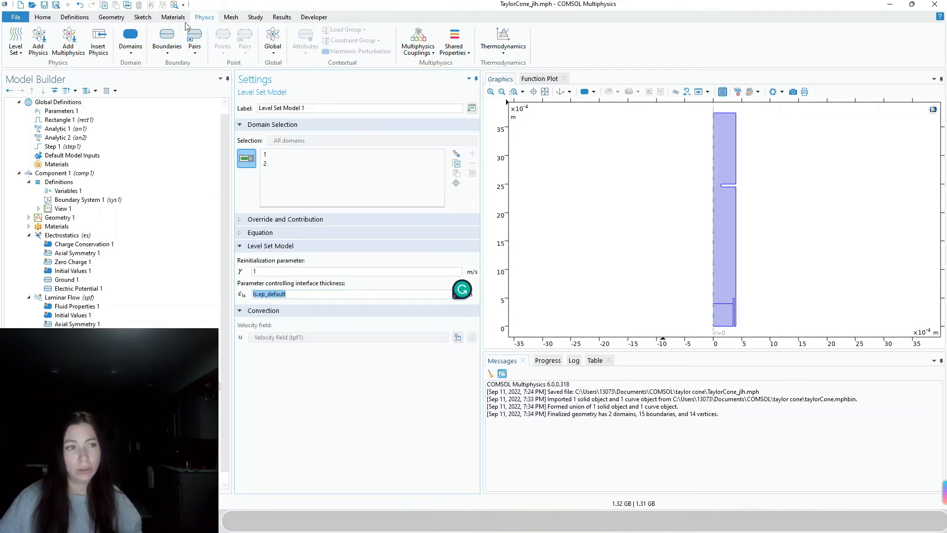
left_click(59, 111)
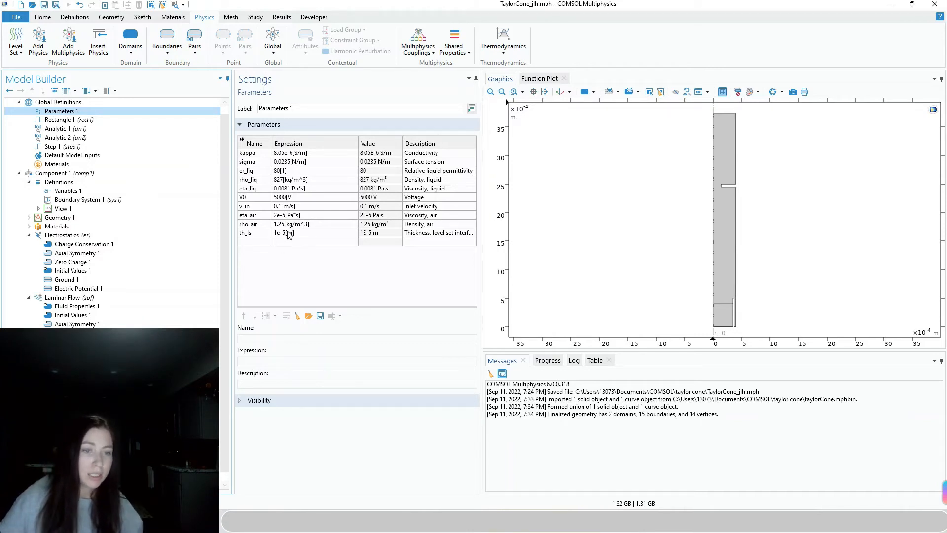
left_click(78, 386)
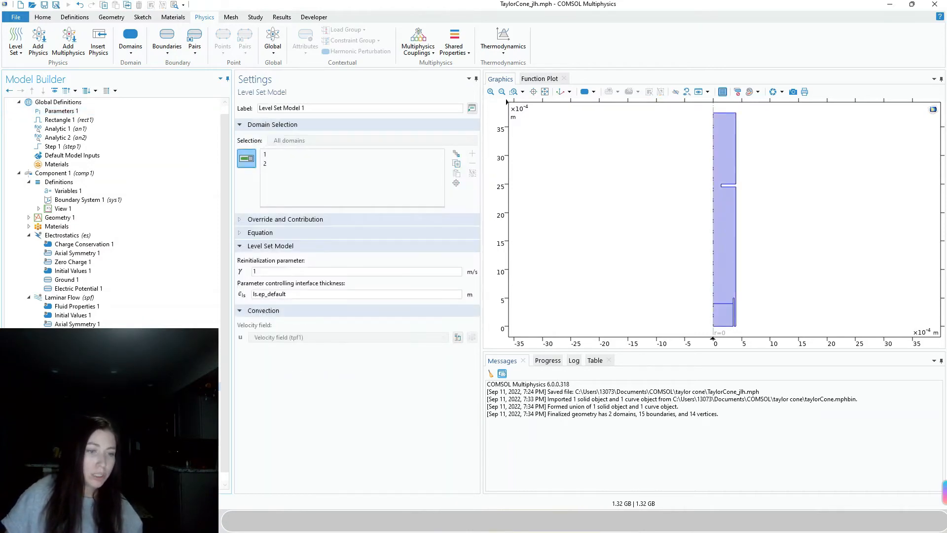
triple_click(277, 294)
type("th_ls")
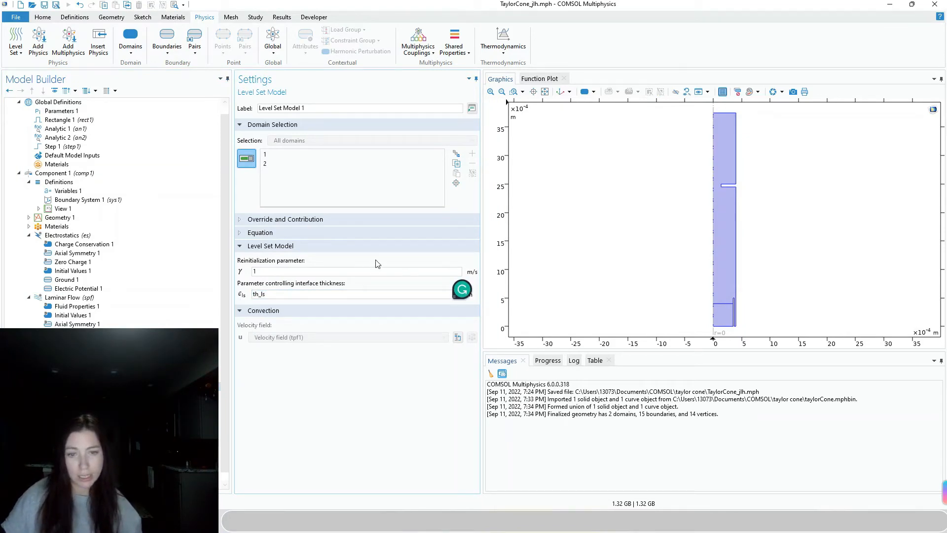
left_click(69, 297)
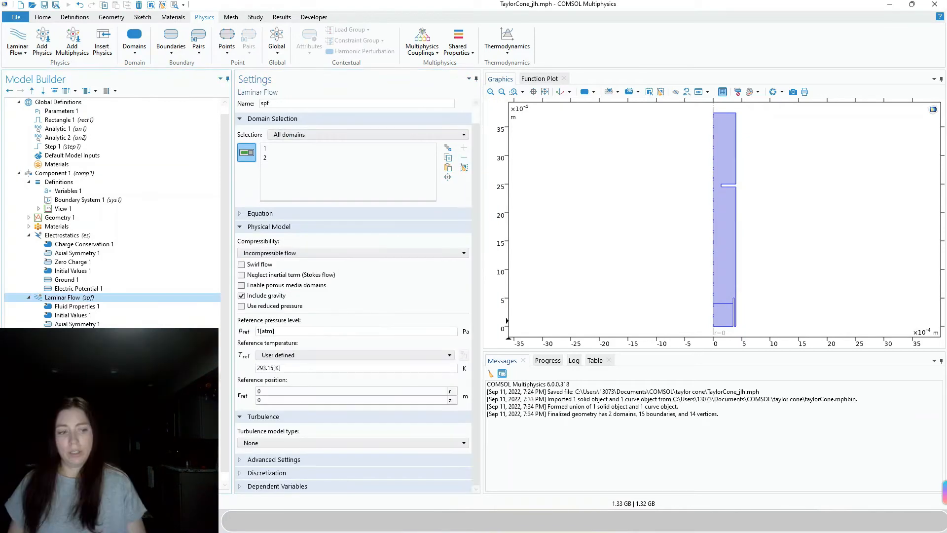
left_click(78, 386)
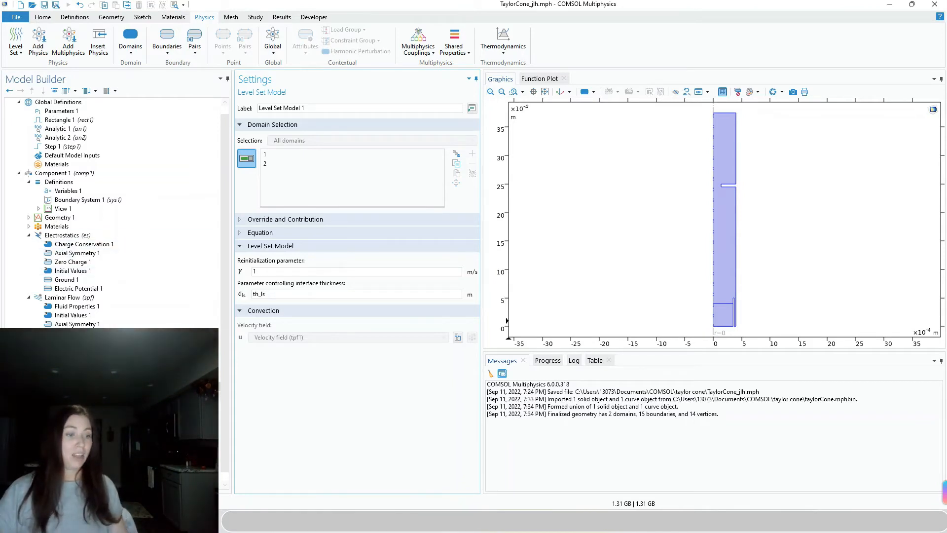
Show the Level Set Initial Values 1, with Fluid 1 in all domains
left_click(73, 376)
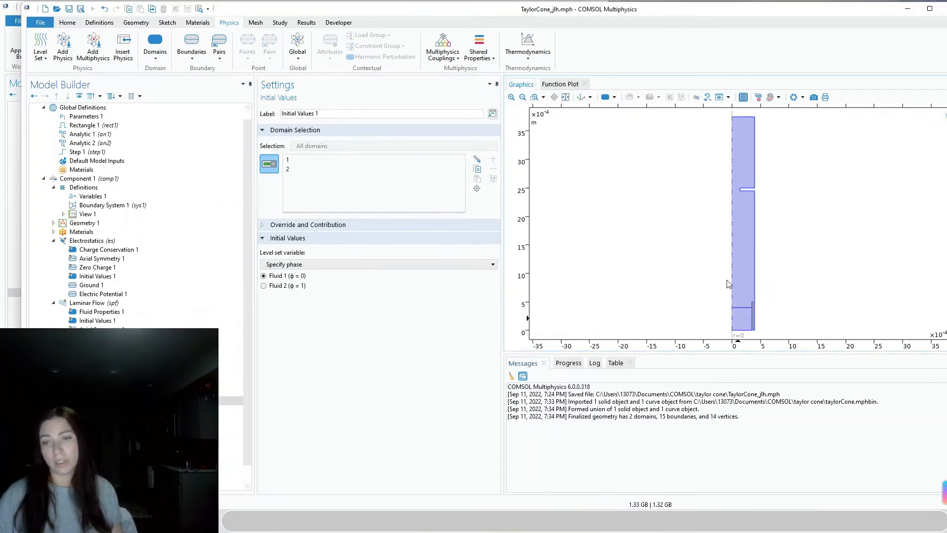
Assign upper domain 2 to the Fluid 2 initial values, then review Fluid 1 and axial symmetry
left_click(289, 171)
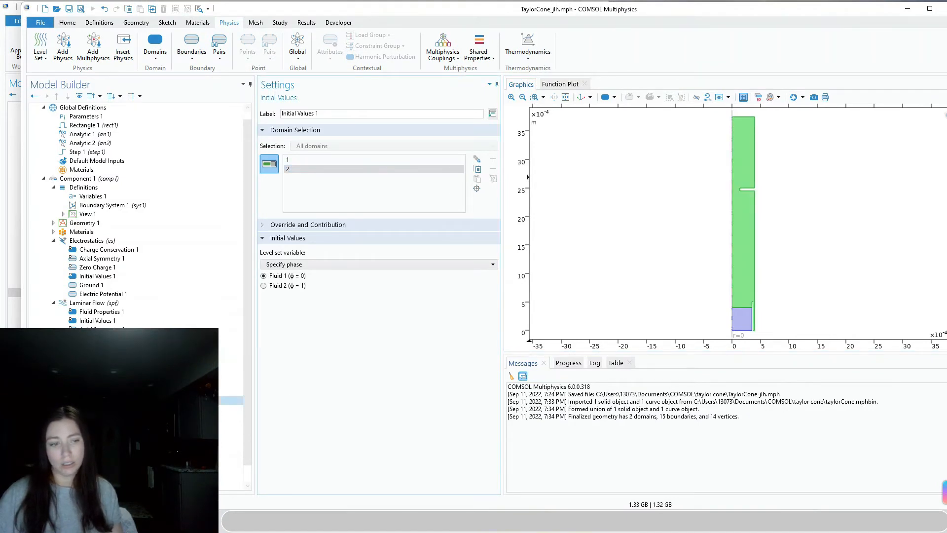
left_click(229, 409)
left_click(753, 166)
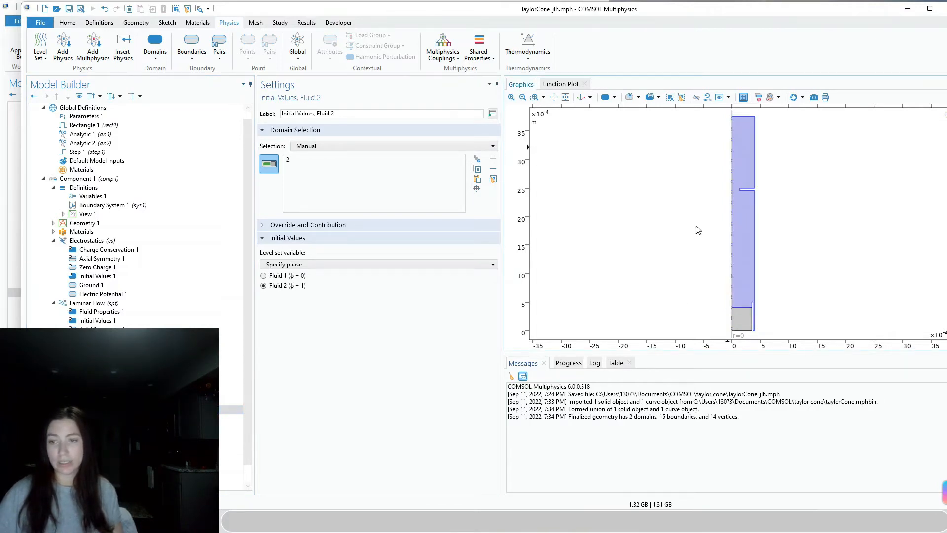
left_click(231, 401)
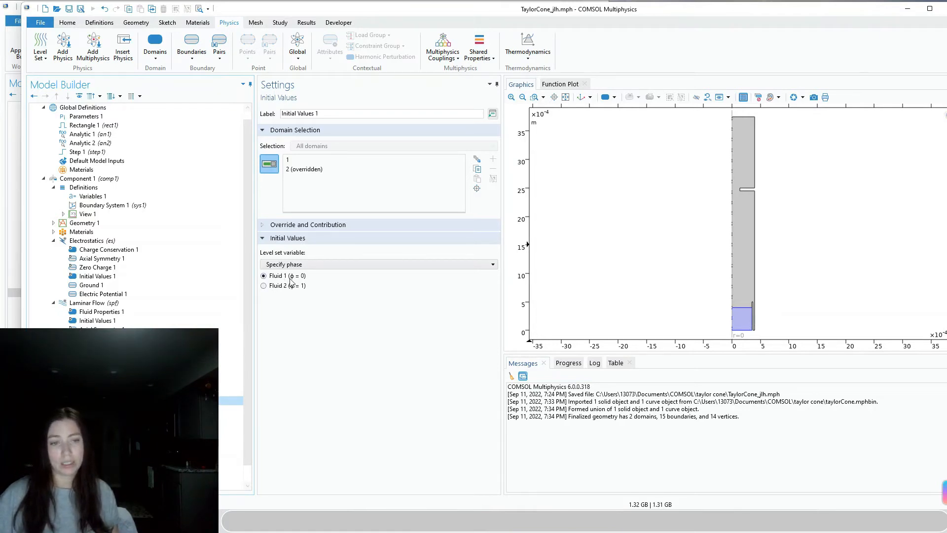
left_click(114, 409)
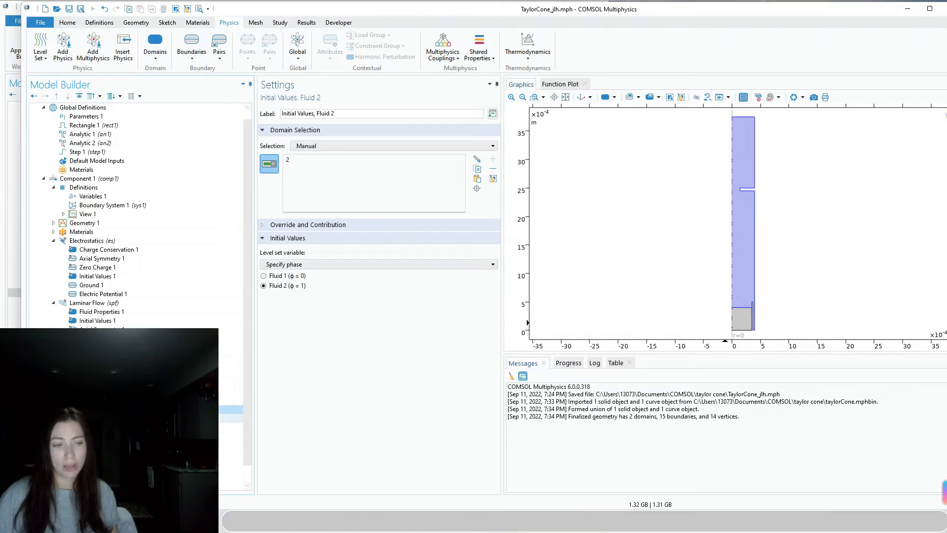
left_click(113, 418)
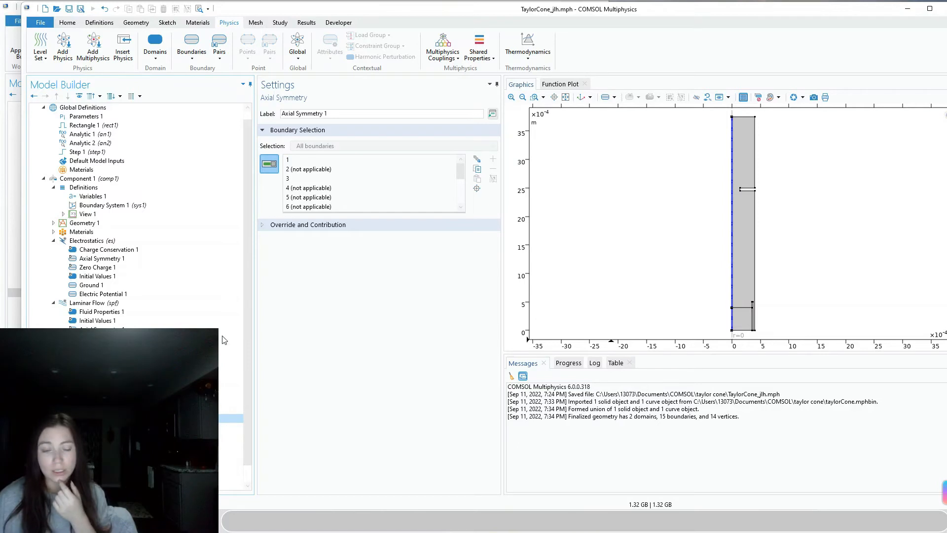
Add an Inlet and an Outlet condition to the Level Set interface
left_click(99, 427)
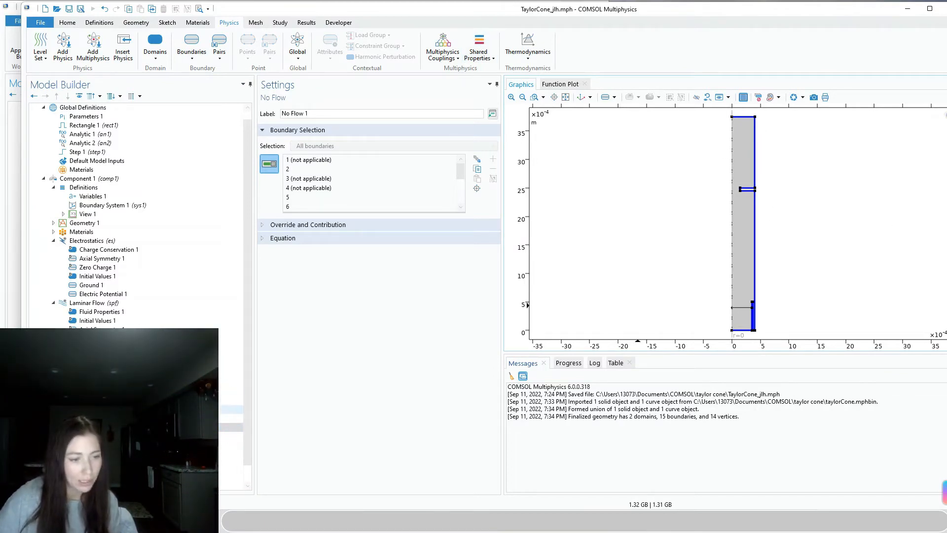
right_click(87, 382)
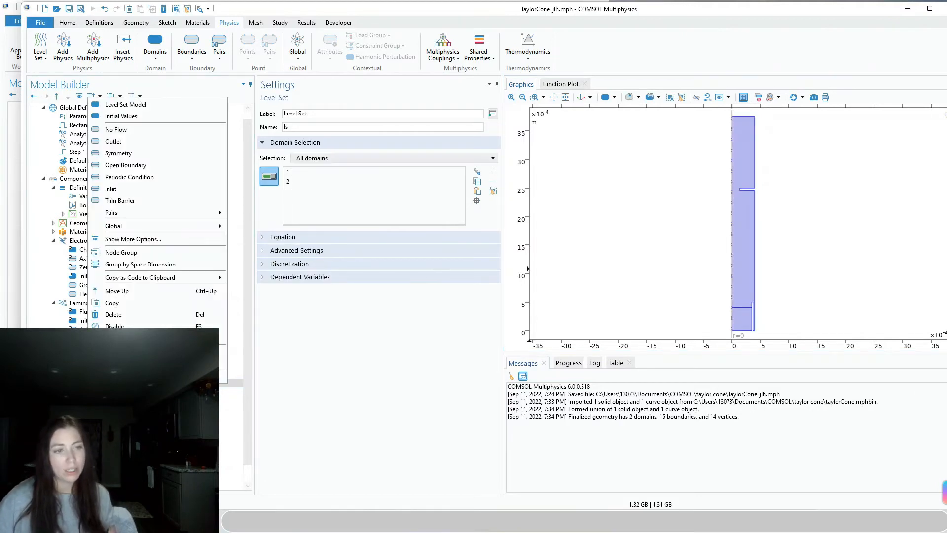
left_click(207, 188)
right_click(88, 383)
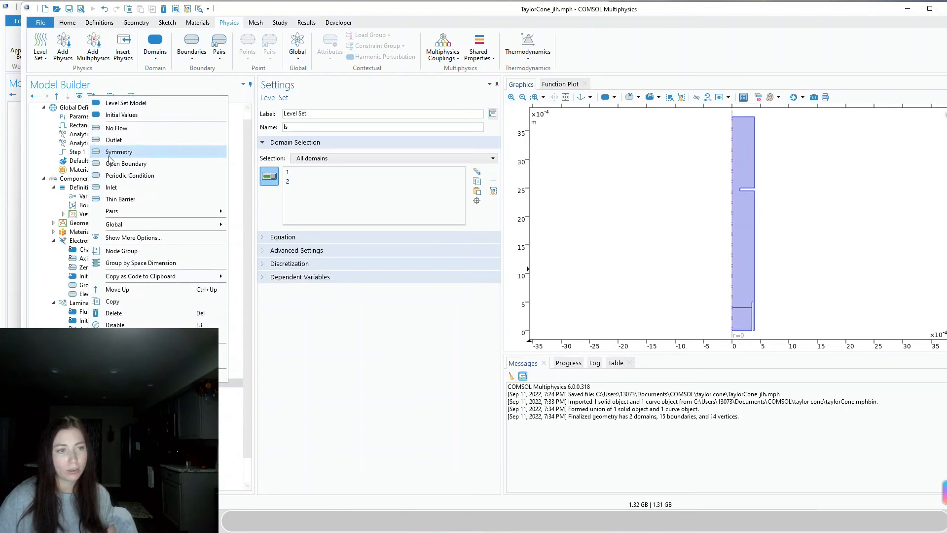
left_click(114, 140)
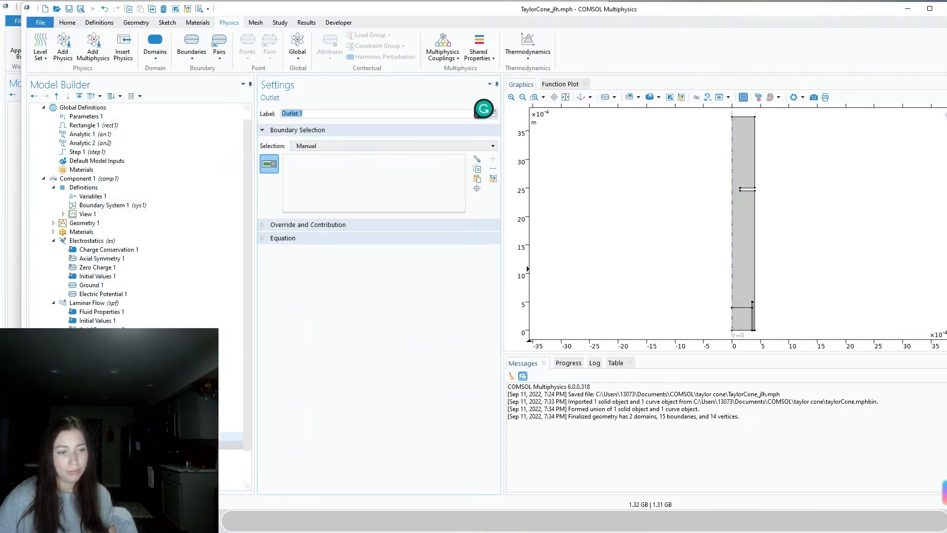
Assign bottom boundary 2 to Inlet 1 and top boundary 5 to Outlet 1
left_click(89, 435)
left_click(741, 330)
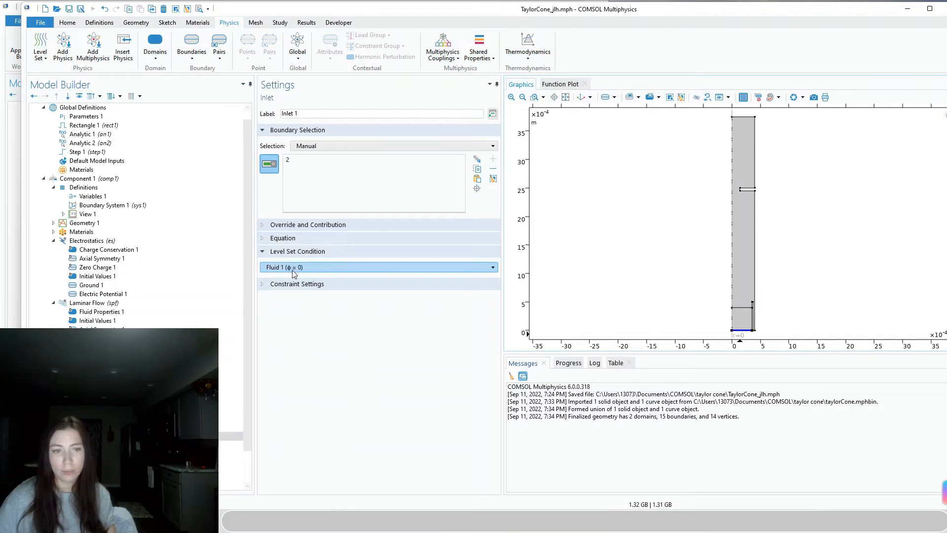
left_click(91, 445)
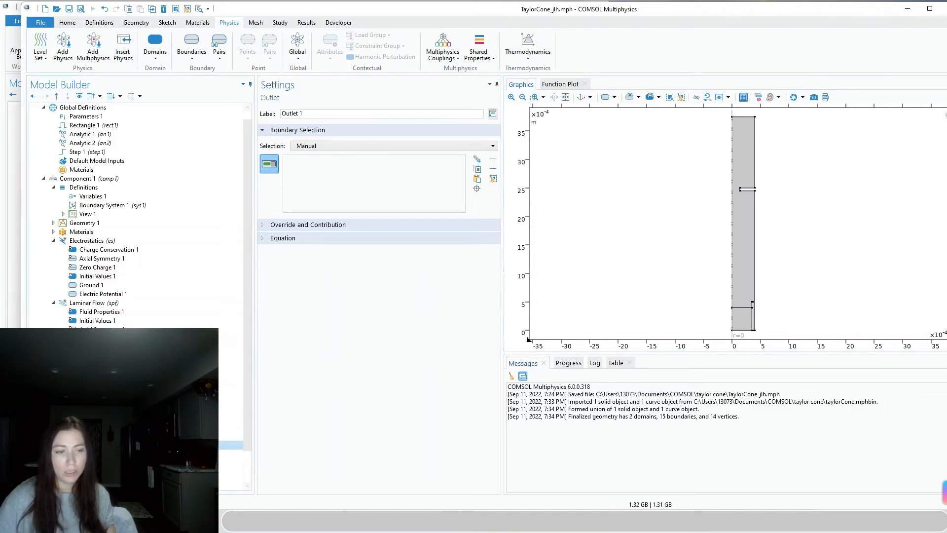
left_click(745, 118)
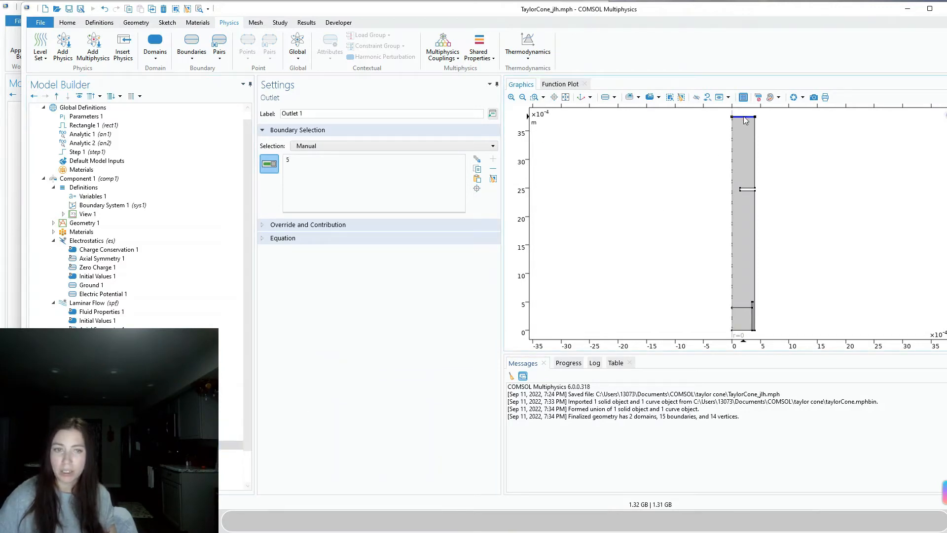
left_click(94, 427)
scroll(94, 426, "down", 2)
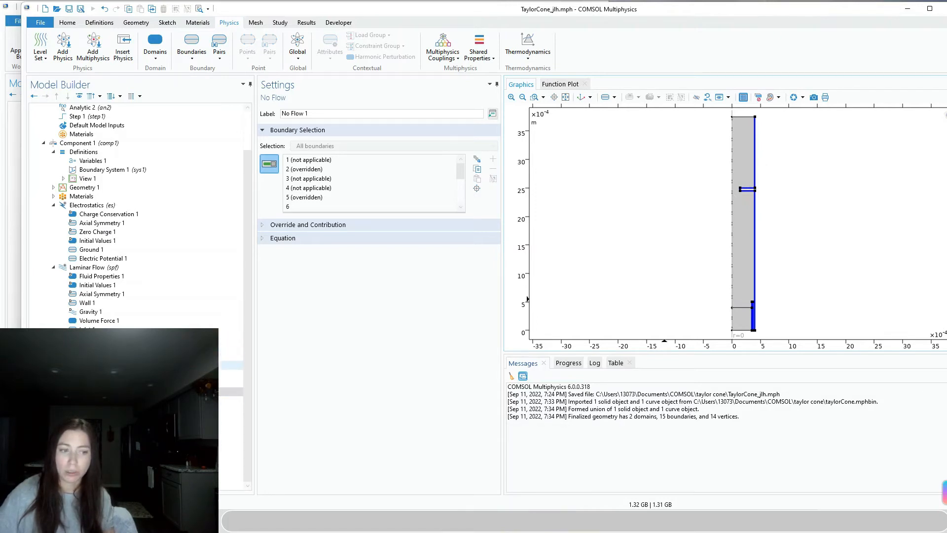
left_click(96, 436)
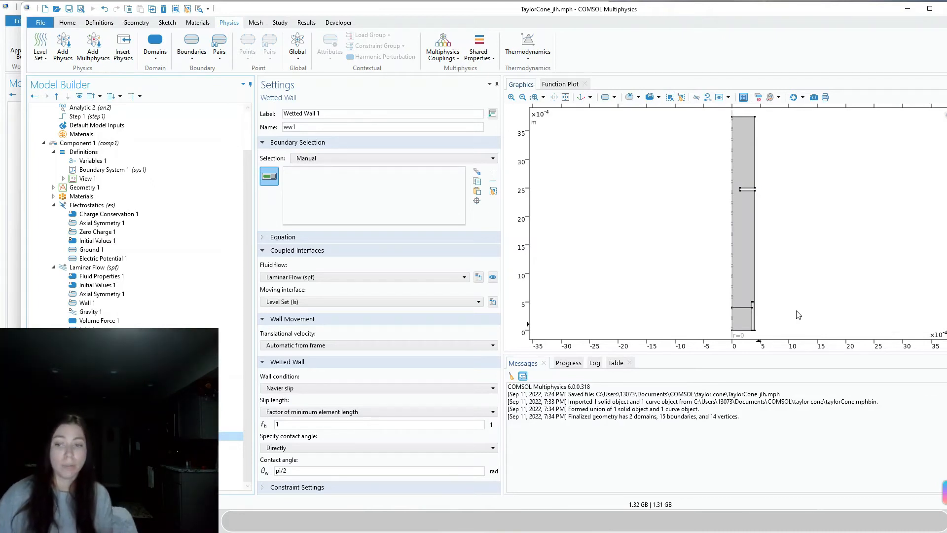
Add capillary boundaries 14, 7, 6, 15, 9, 10, 11 and 12 to Wetted Wall 1
left_click(754, 247)
left_click(745, 191)
scroll(745, 195, "up", 5)
left_click(732, 187)
left_click(770, 179)
scroll(792, 219, "down", 5)
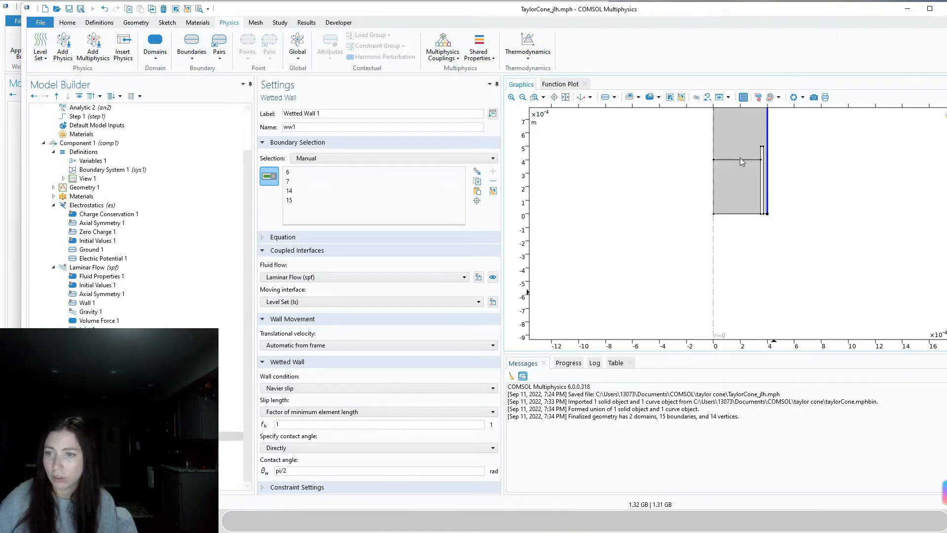
left_click(761, 170)
left_click(760, 153)
left_click(762, 147)
left_click(763, 153)
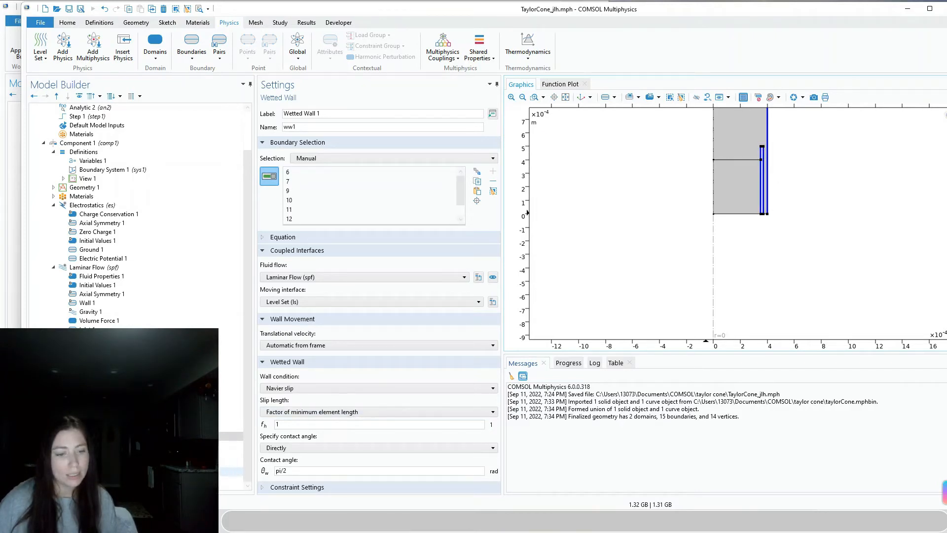
Check the outlet and no-flow boundaries, then add the short bottom edge to the wetted wall
left_click(89, 339)
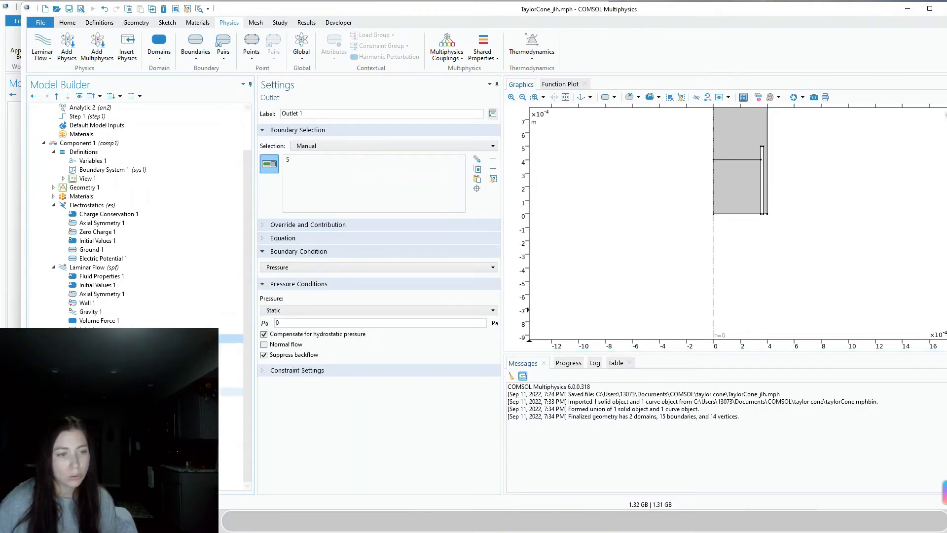
left_click(90, 409)
left_click(89, 391)
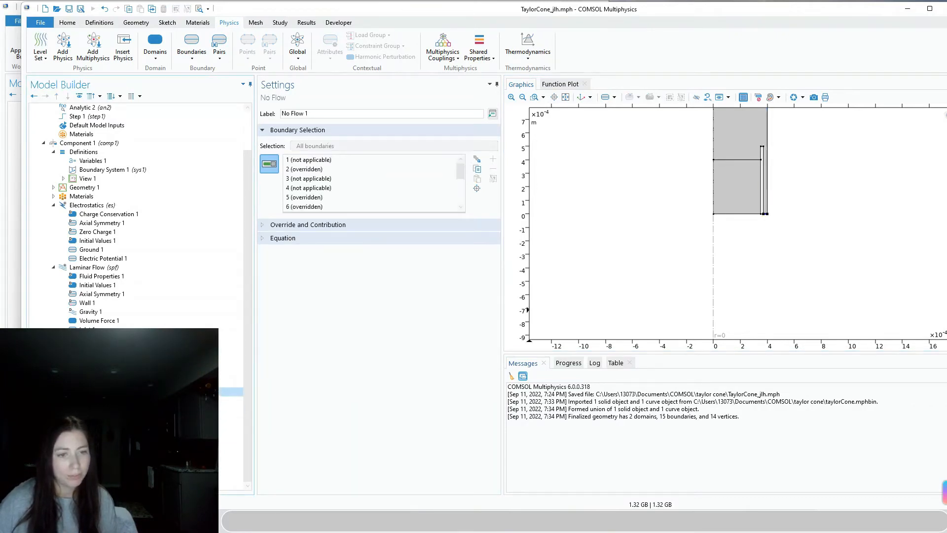
scroll(820, 197, "down", 4)
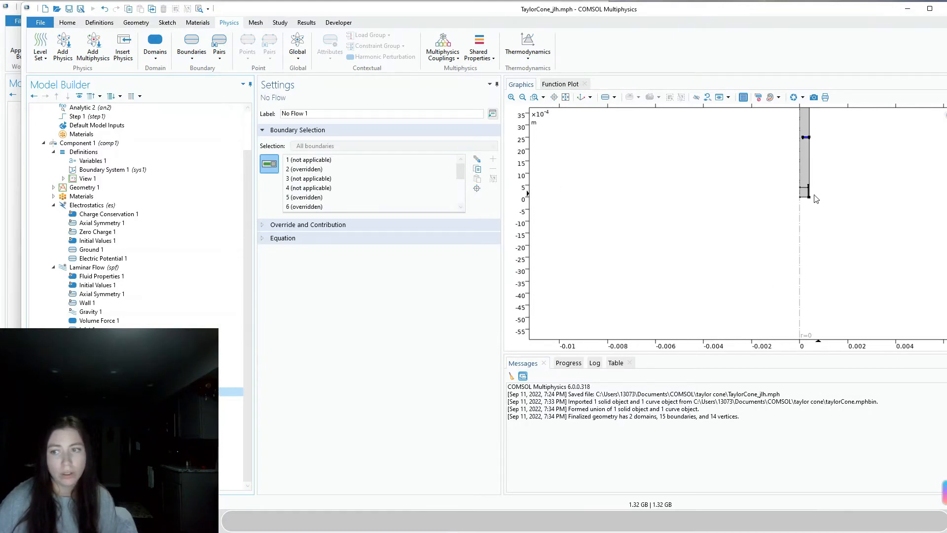
scroll(815, 198, "up", 5)
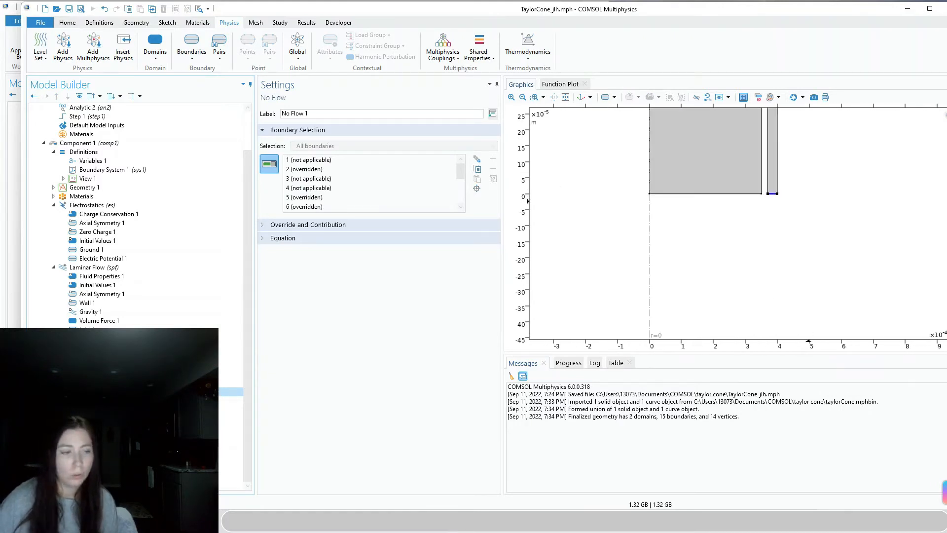
left_click(737, 286)
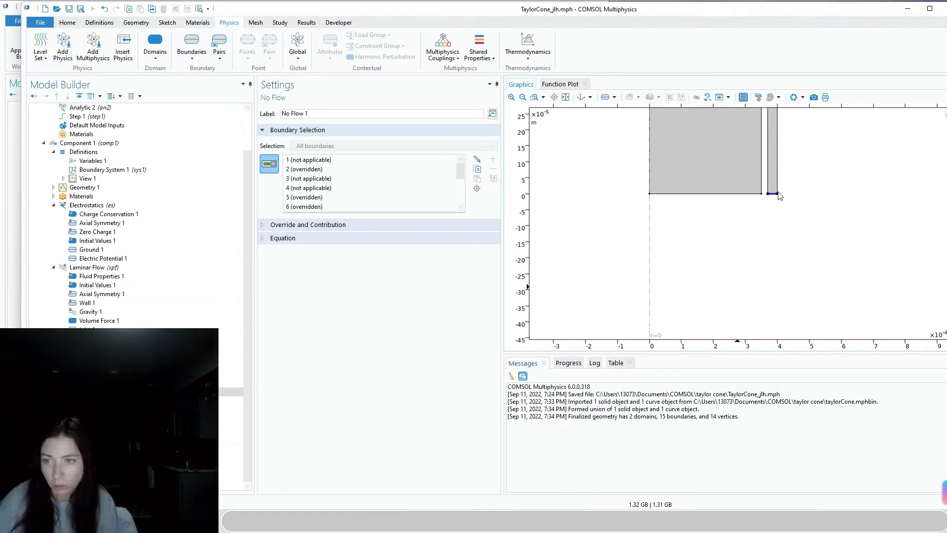
left_click(89, 410)
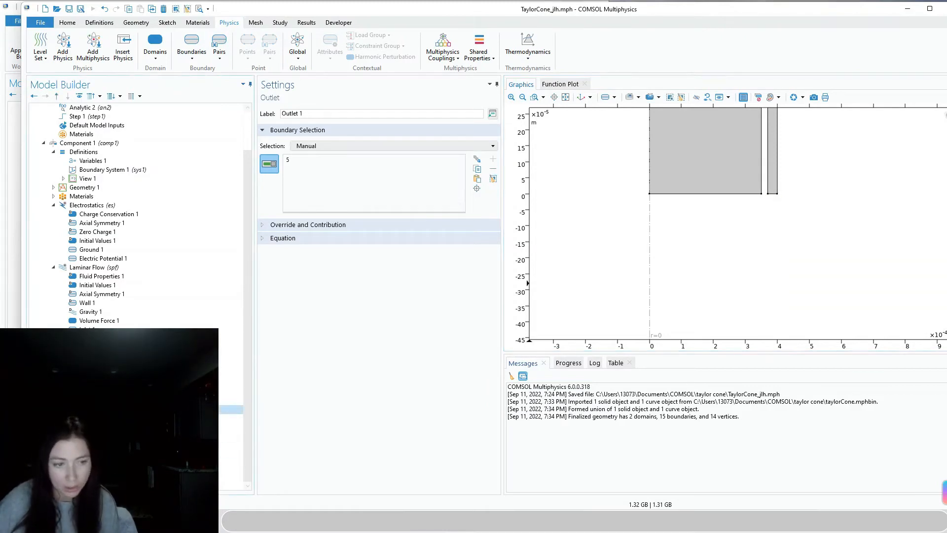
key("Down")
key("Down")
key("Down")
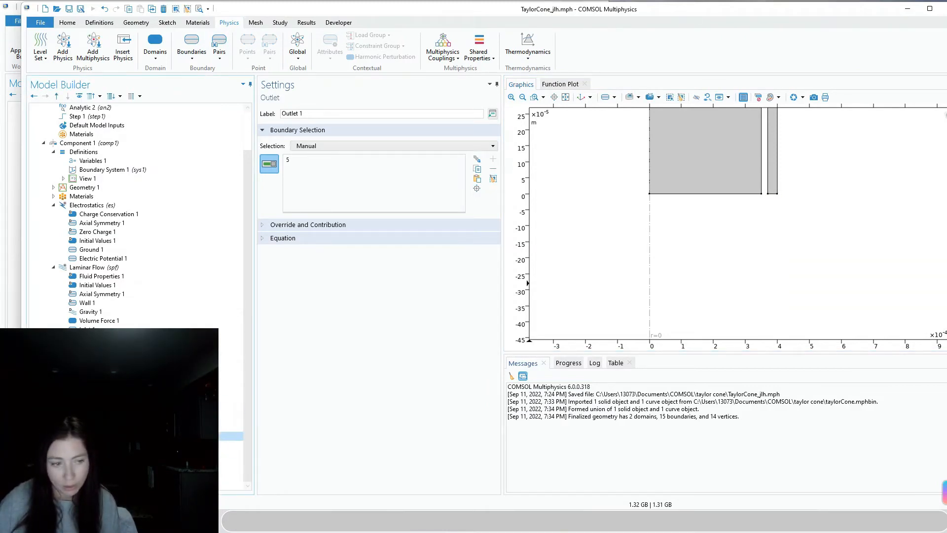
left_click(773, 194)
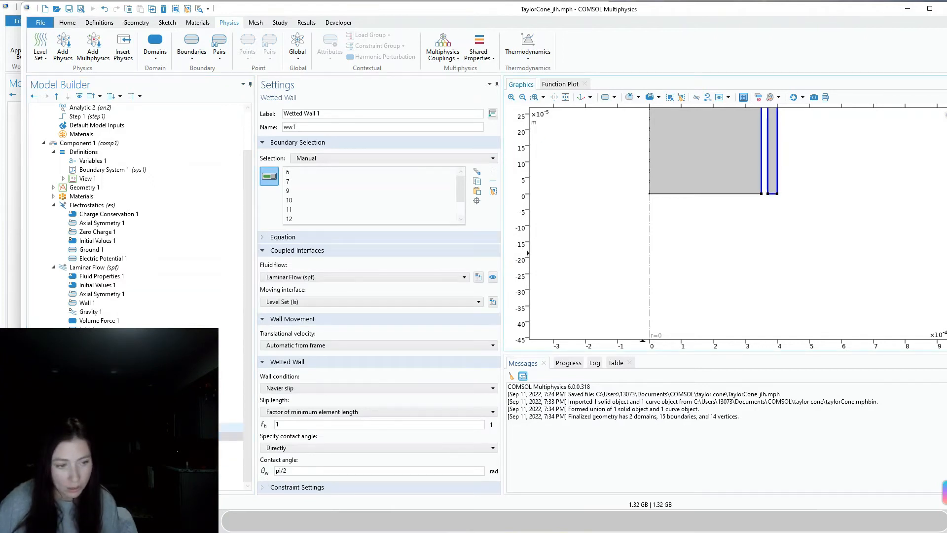
left_click(113, 427)
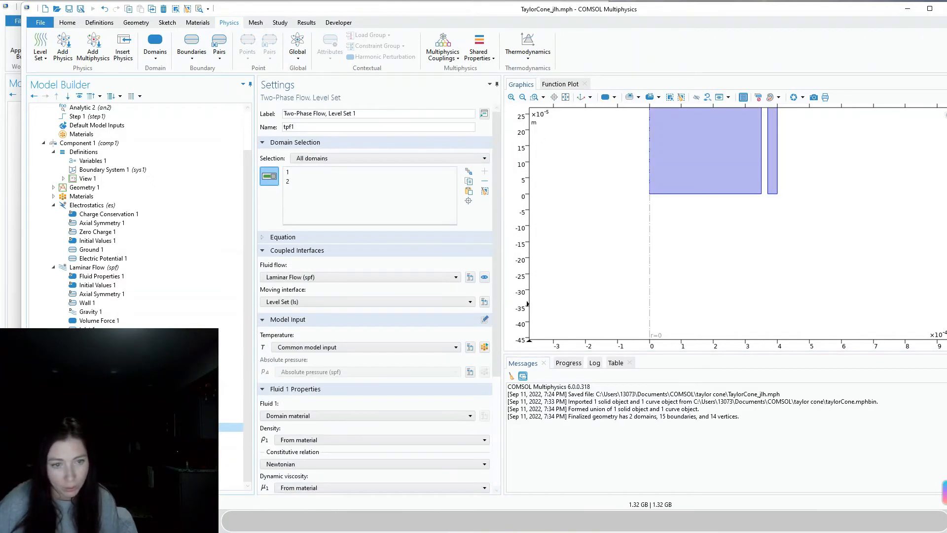
Set the two-phase flow surface tension coefficient to User defined with value sigma
scroll(375, 419, "down", 5)
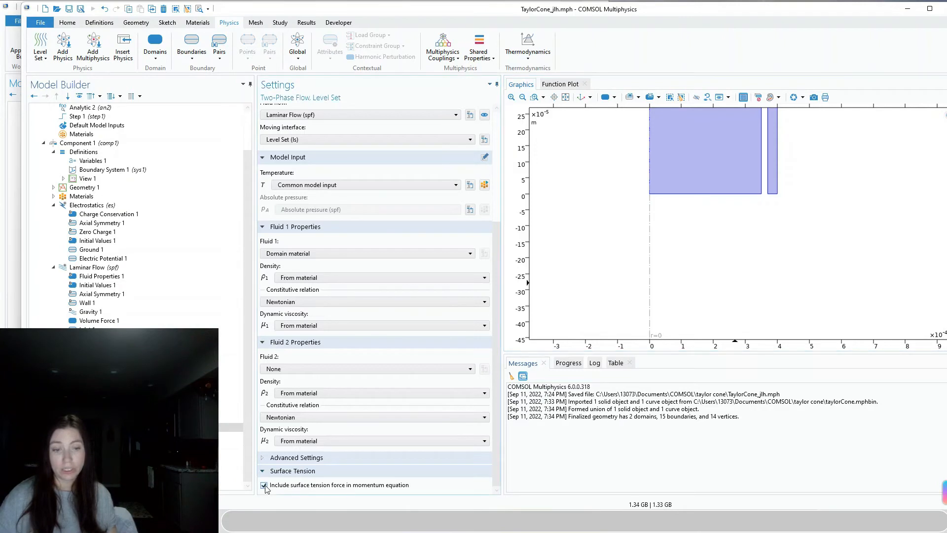
scroll(494, 454, "down", 1)
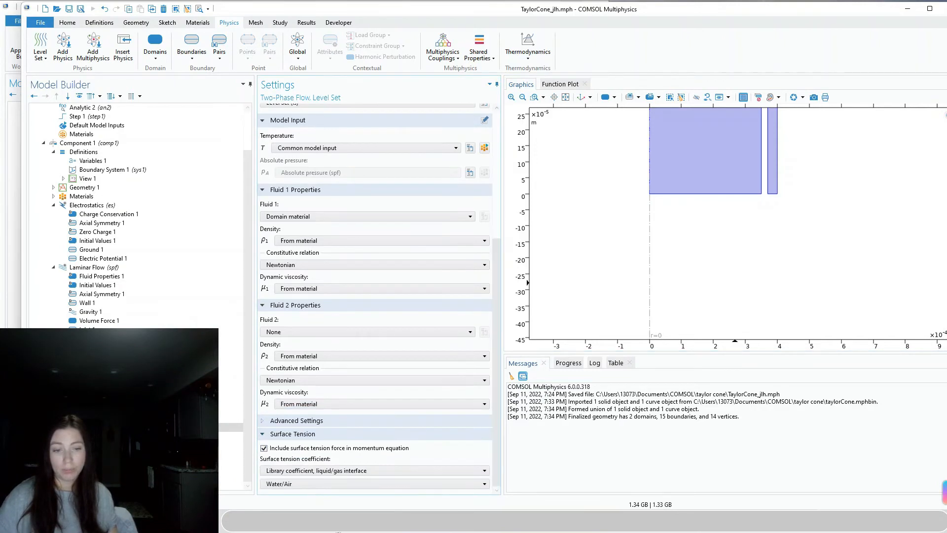
left_click(303, 473)
left_click(297, 501)
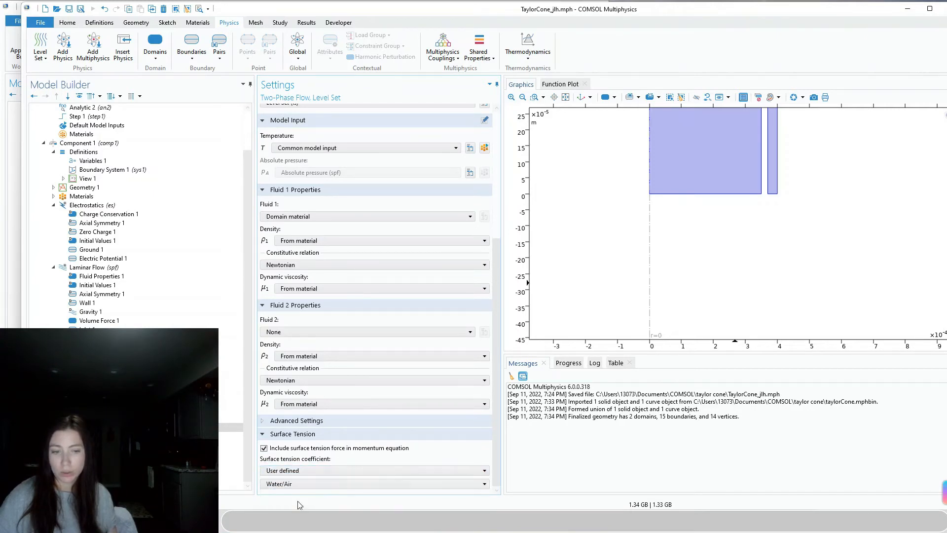
left_click_drag(305, 492, 270, 491)
type("sigma")
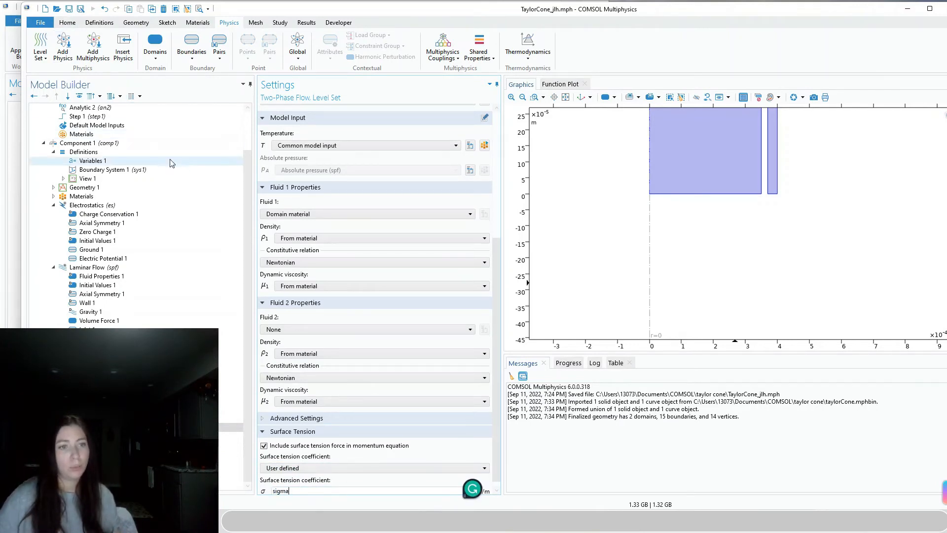
scroll(177, 159, "up", 2)
left_click(69, 118)
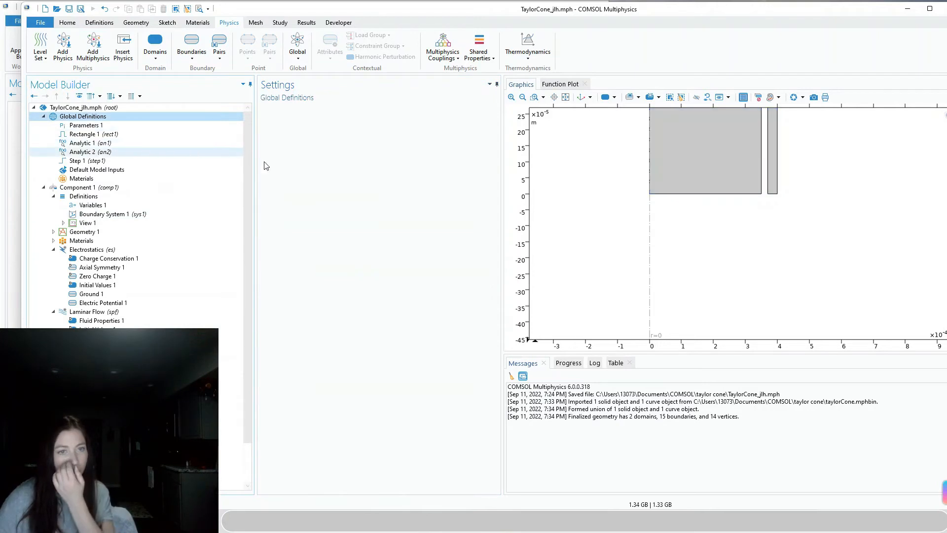
Review the model parameters and the wetted wall's Navier slip length h
left_click(78, 127)
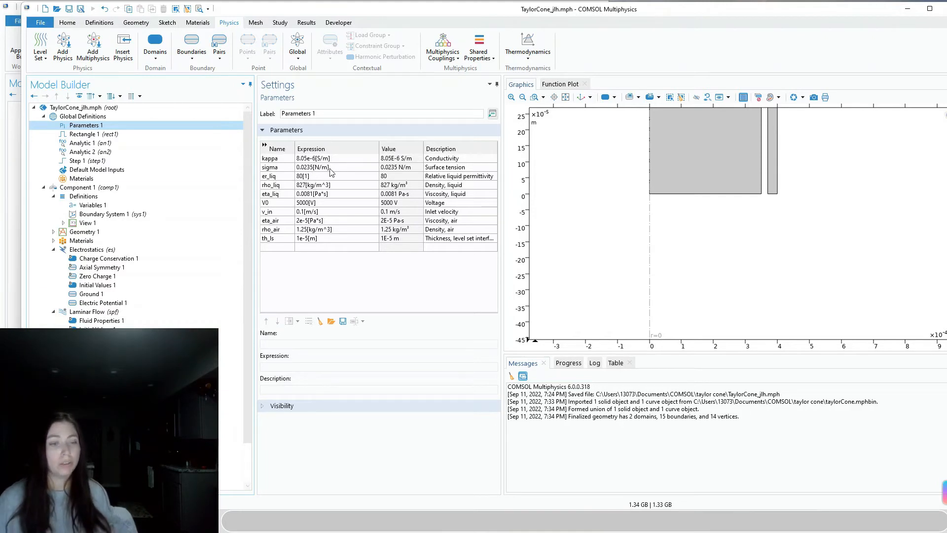
left_click(96, 480)
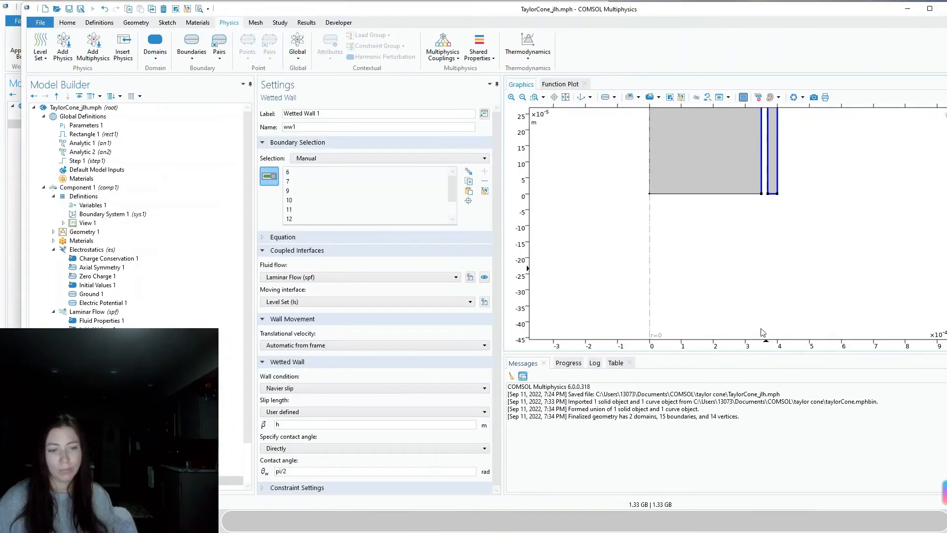
scroll(785, 290, "down", 4)
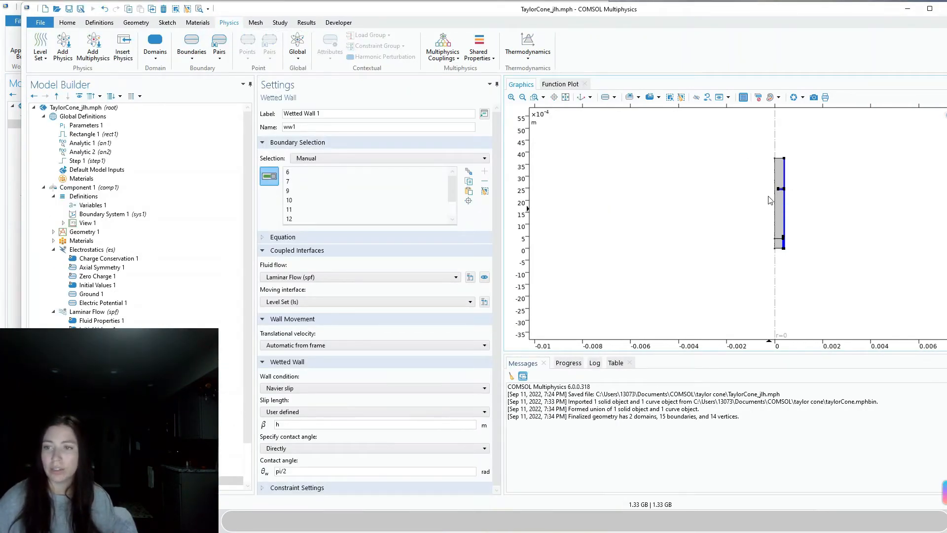
scroll(783, 199, "up", 3)
scroll(791, 200, "down", 2)
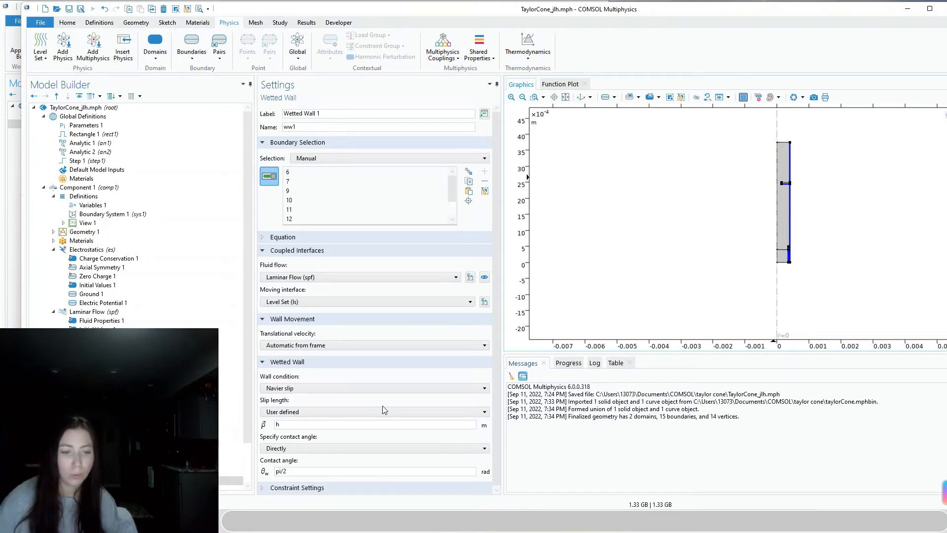
left_click(288, 411)
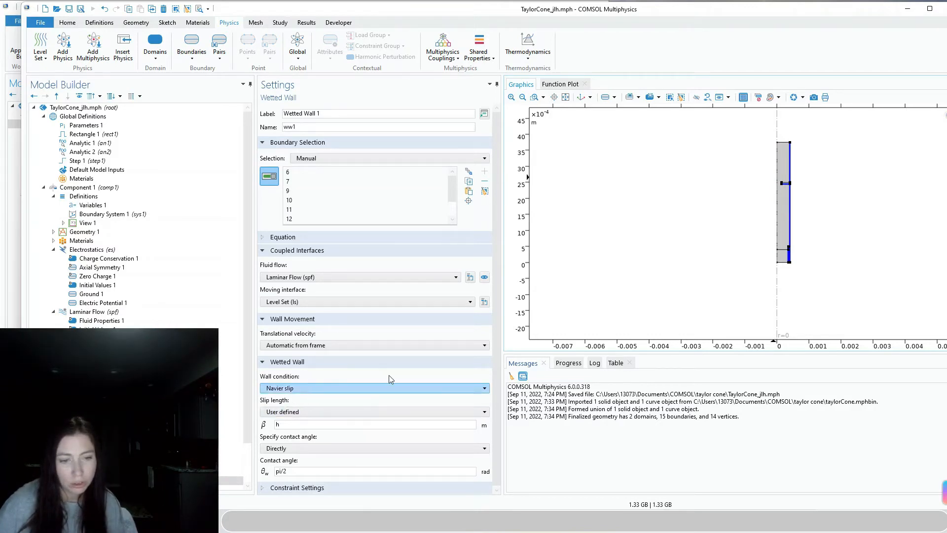
left_click(302, 423)
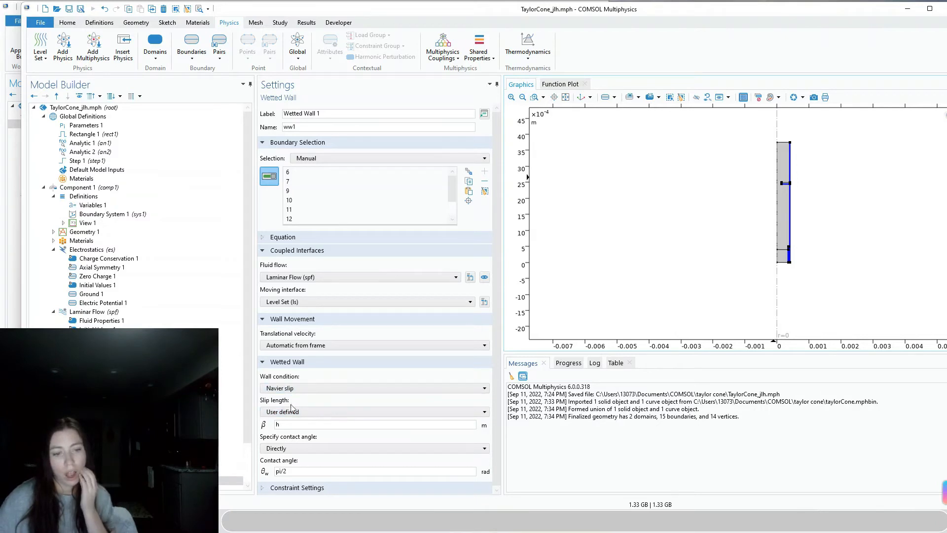
scroll(231, 409, "down", 2)
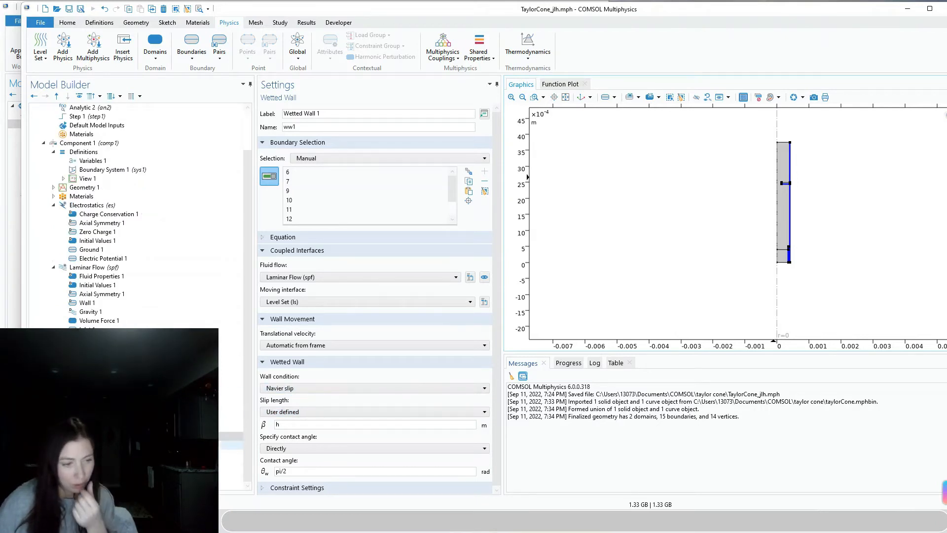
left_click(82, 445)
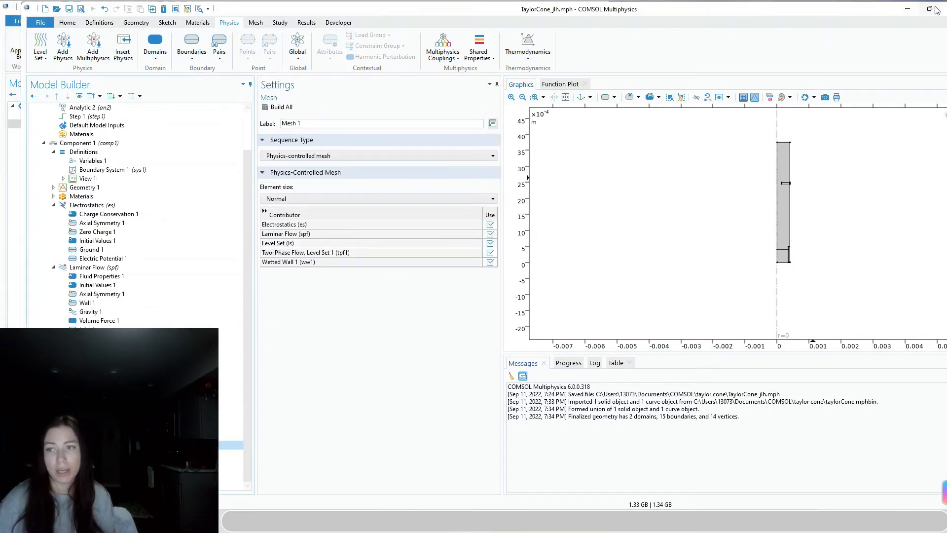
Maximize the window and set the Mesh 1 element size to Extra fine
left_click(934, 7)
scroll(788, 224, "up", 3)
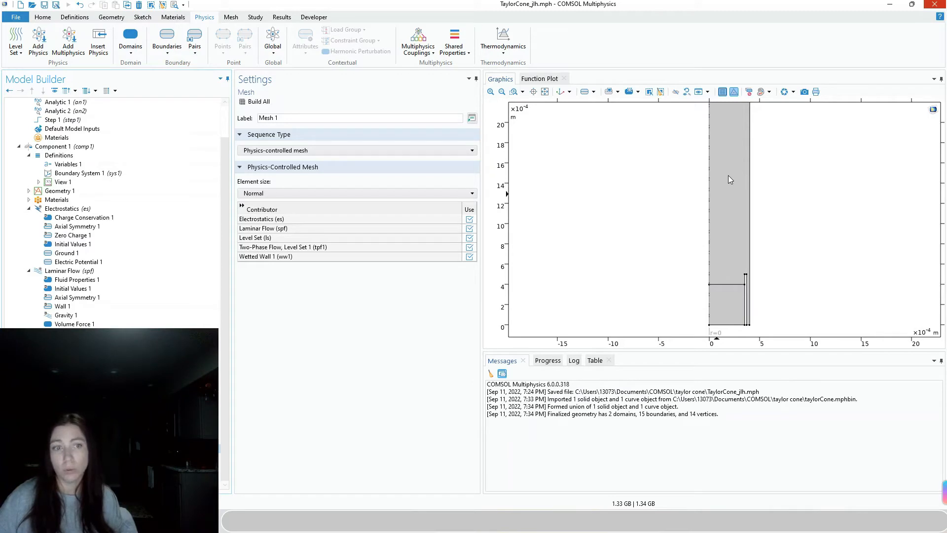
left_click(367, 193)
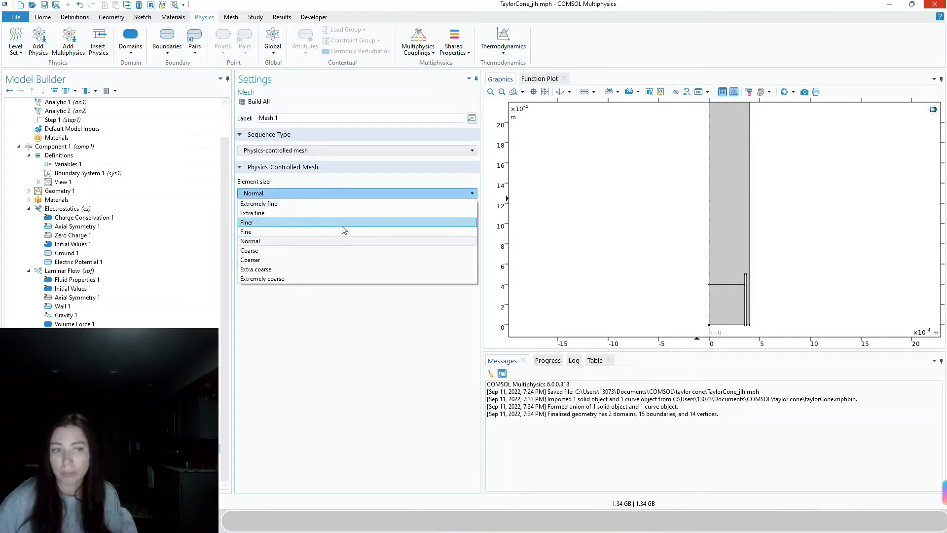
left_click(291, 213)
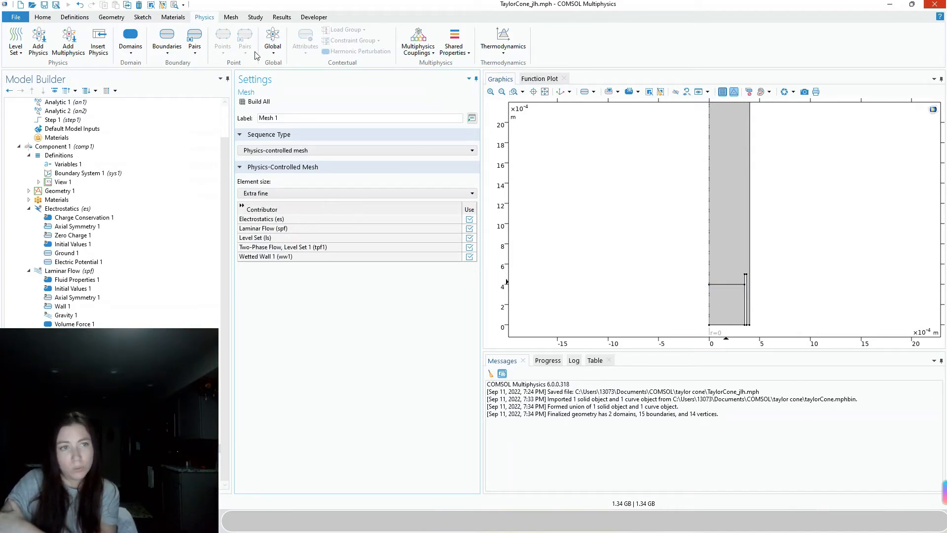
left_click(231, 17)
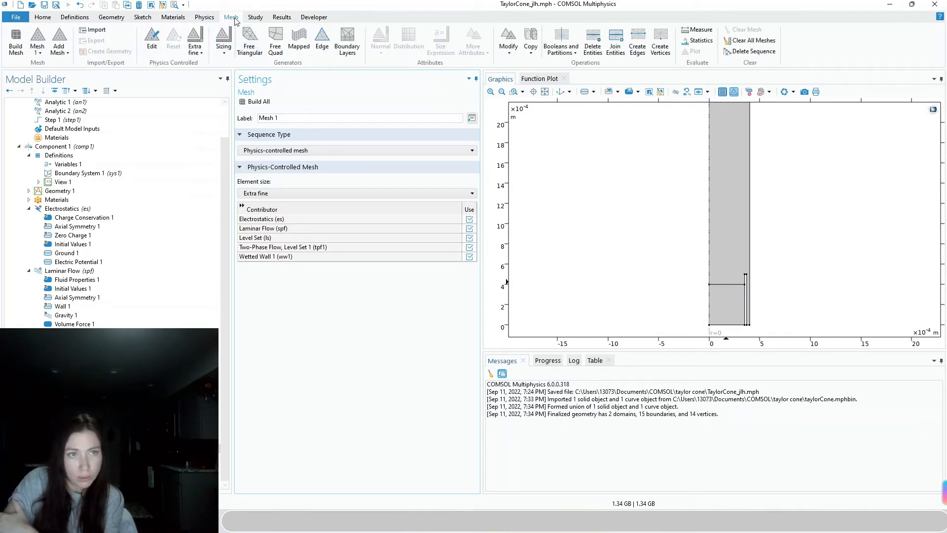
Add a Mapped mesh and two Distributions of 20 elements on the left and bottom boundaries
left_click(299, 44)
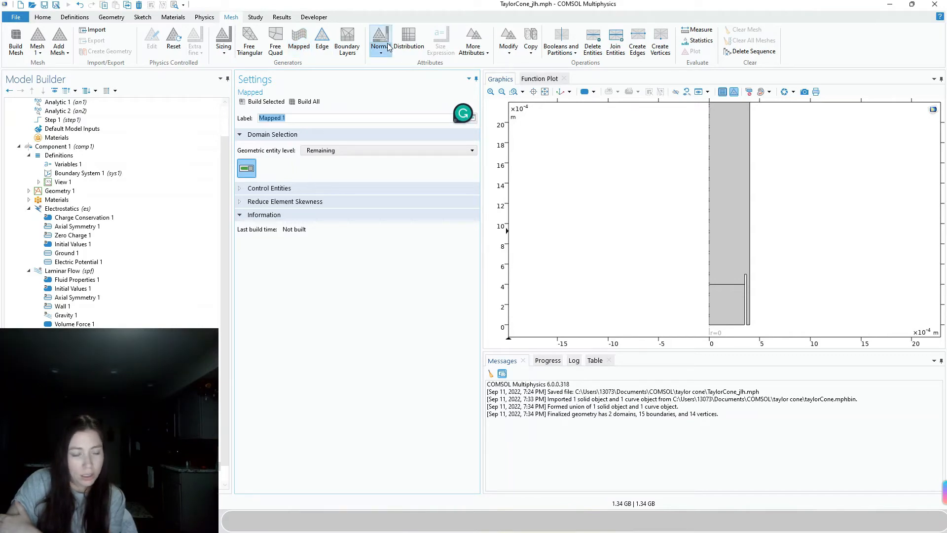
left_click(415, 42)
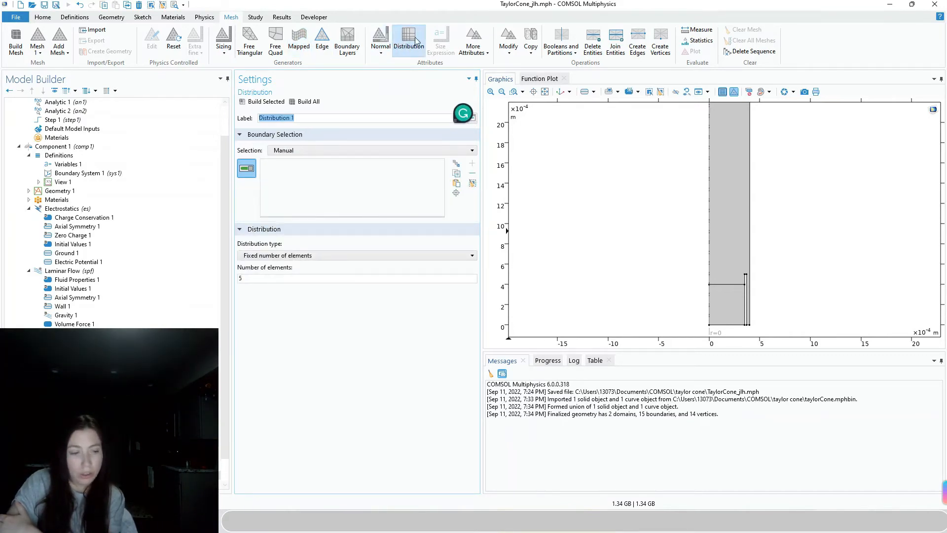
left_click(709, 311)
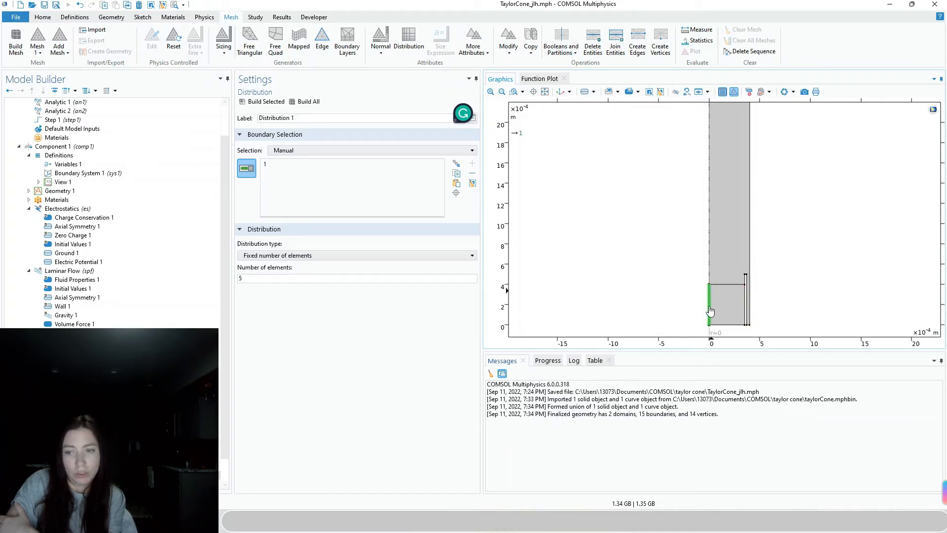
double_click(244, 278)
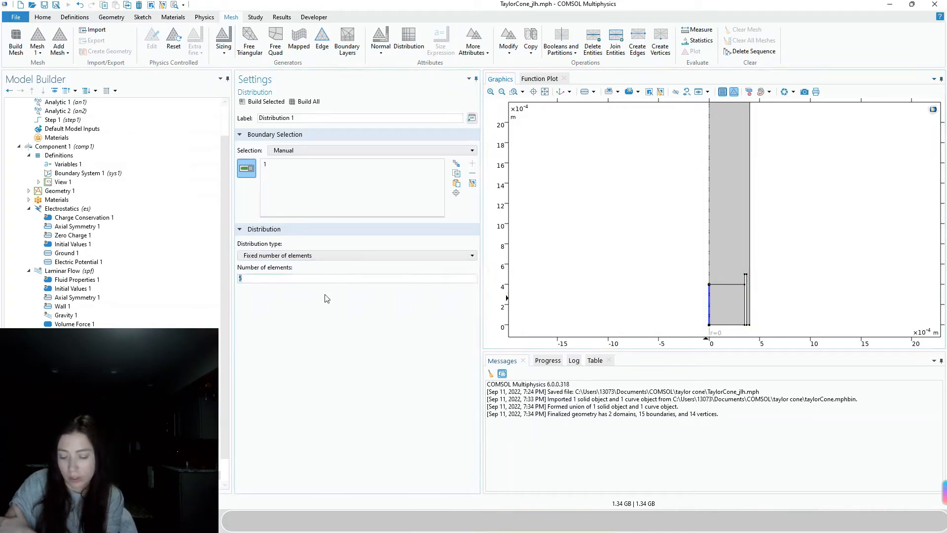
type("20")
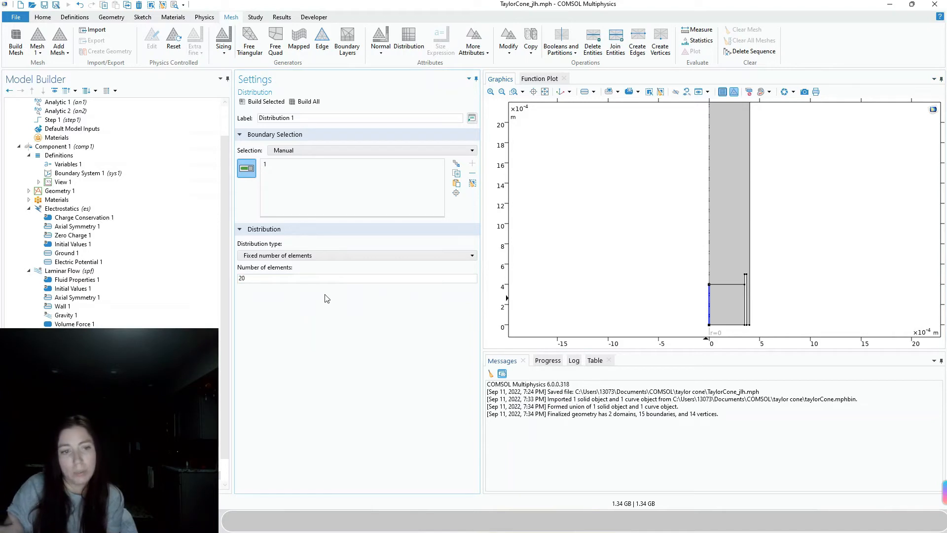
left_click(412, 41)
left_click(723, 329)
double_click(250, 279)
type("20")
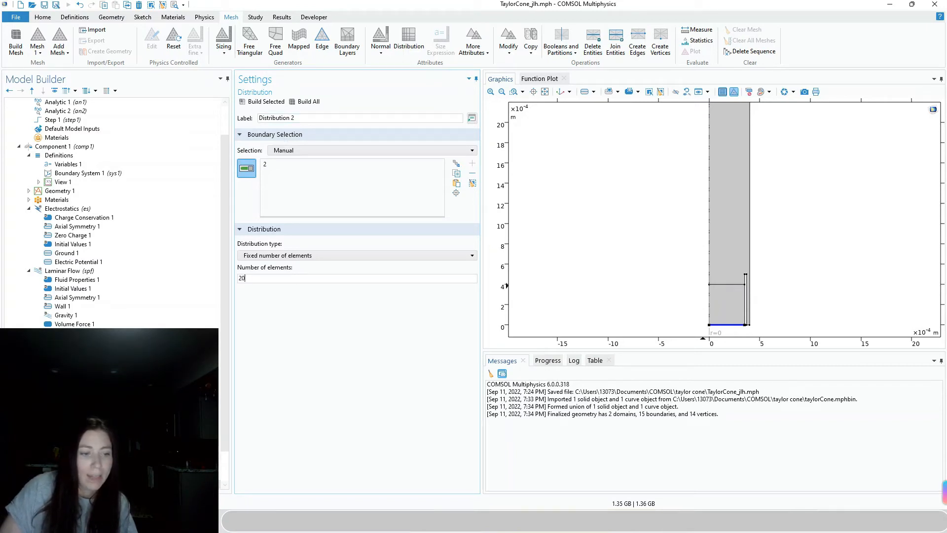
Restrict Mapped 1 to domain level and apply it to the lower-left rectangle
scroll(228, 472, "down", 2)
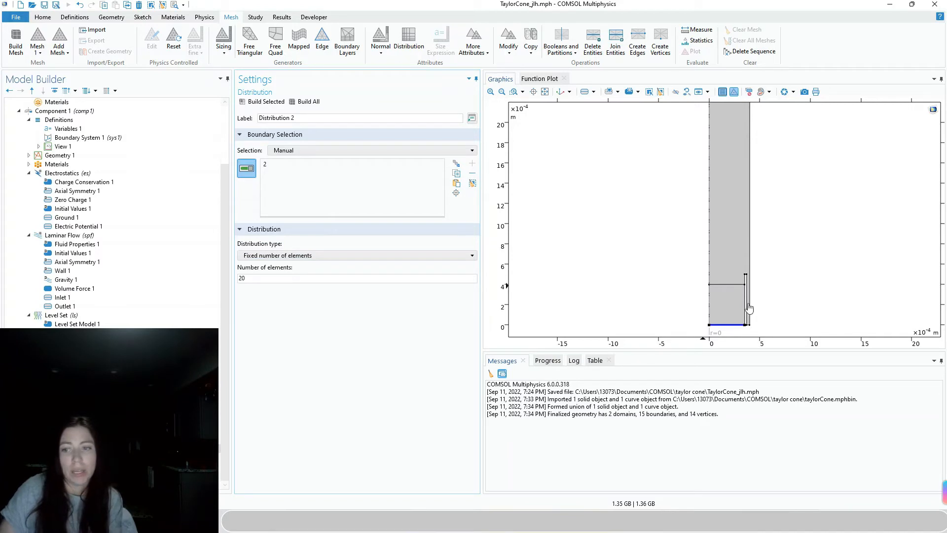
left_click(67, 430)
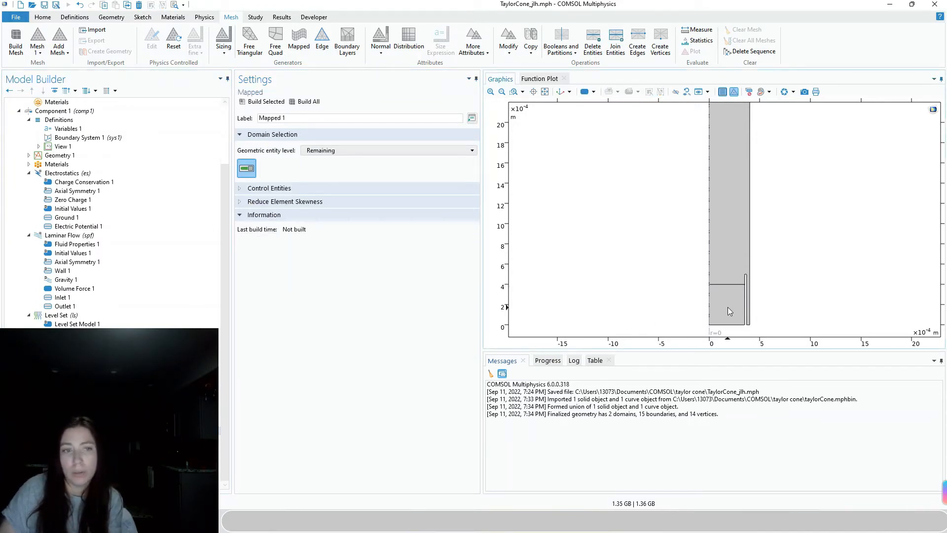
left_click(352, 154)
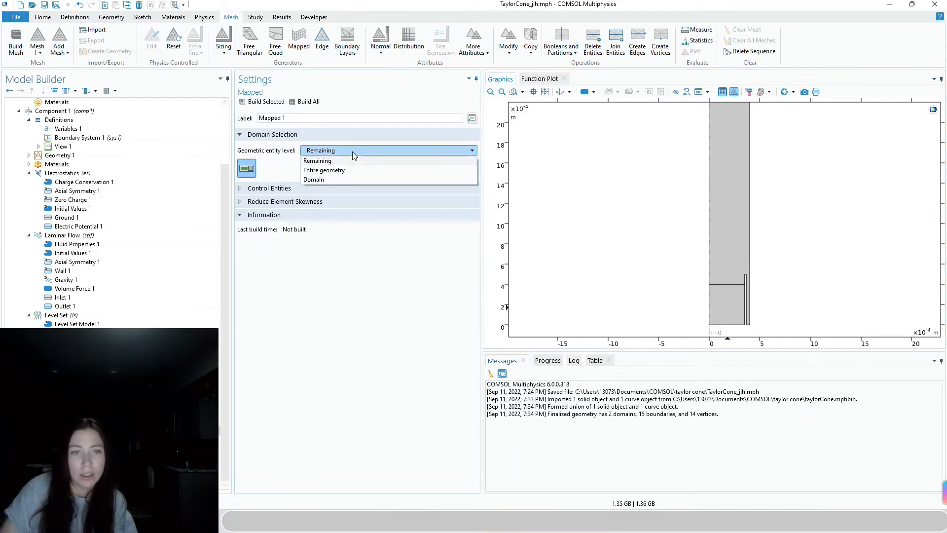
left_click(343, 179)
left_click(715, 306)
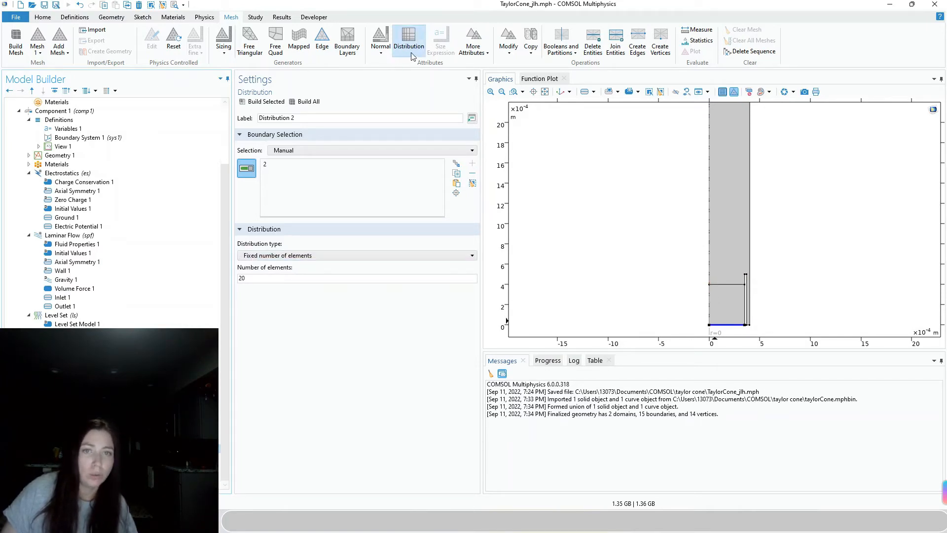
Add Free Triangular on the remaining domains and build the mesh (1353 domain elements)
left_click(246, 49)
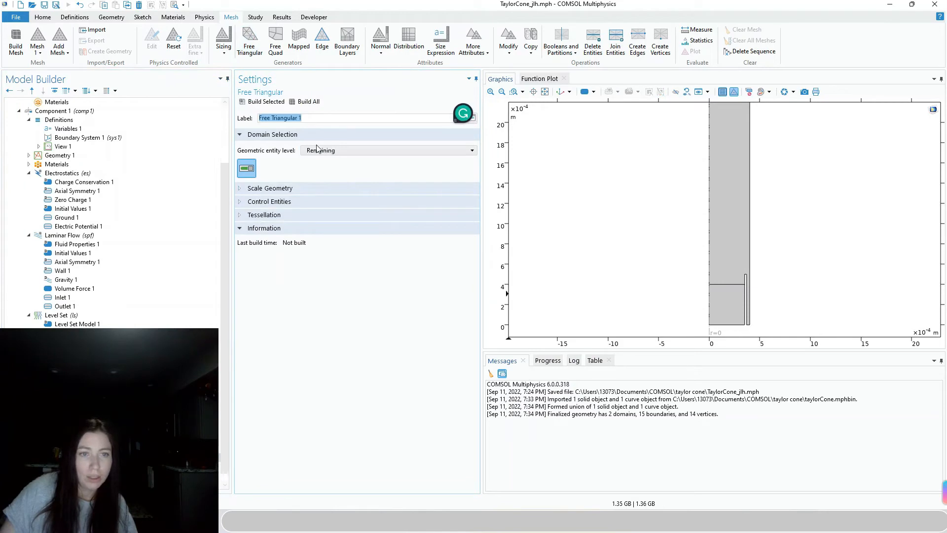
left_click(321, 151)
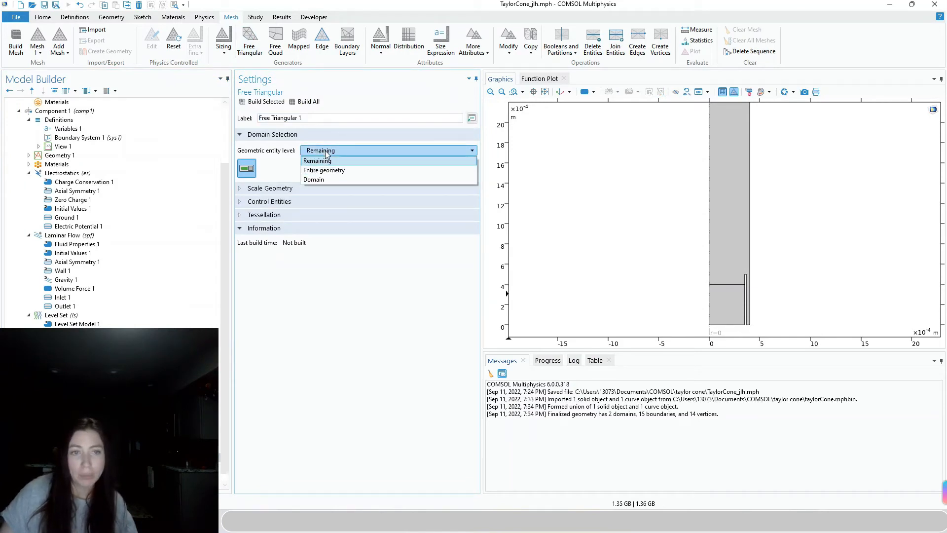
left_click(405, 304)
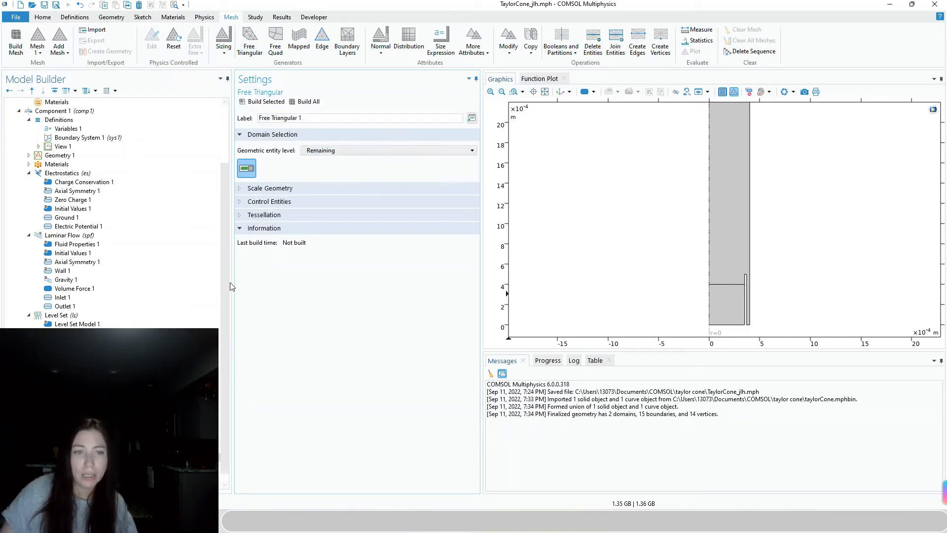
left_click(61, 422)
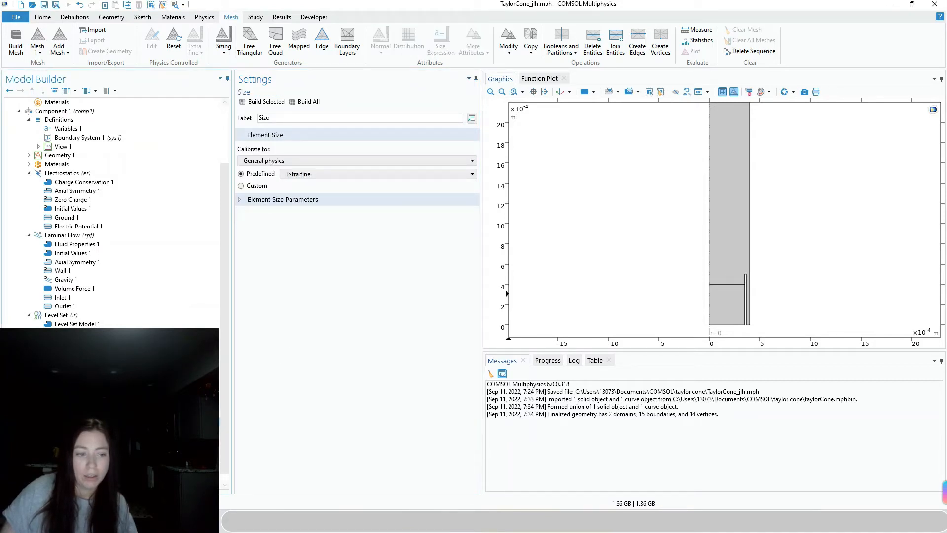
left_click(304, 101)
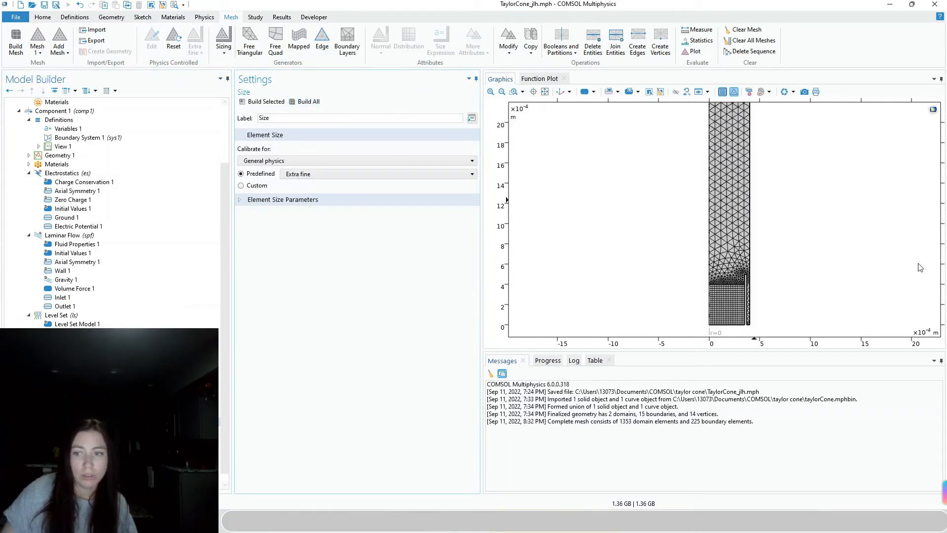
scroll(756, 203, "down", 3)
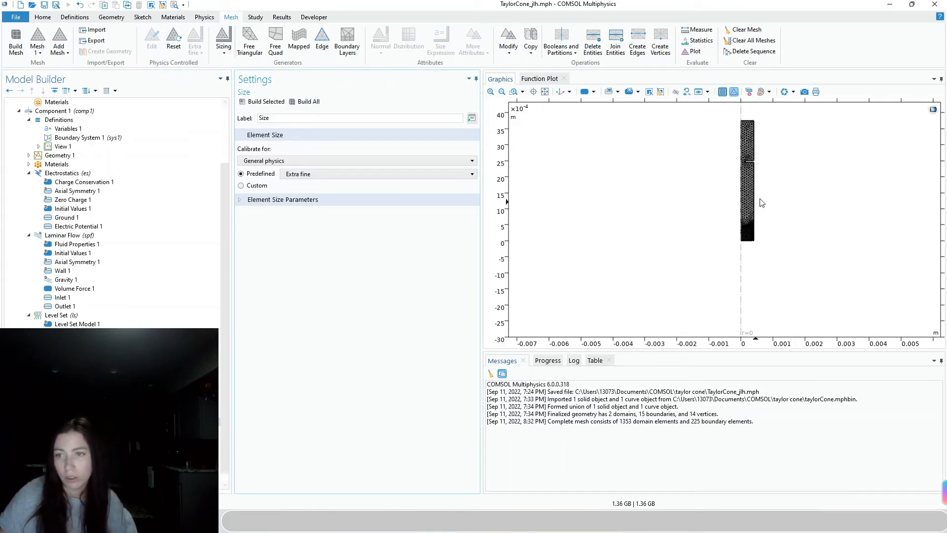
scroll(764, 171, "up", 3)
scroll(763, 181, "down", 3)
scroll(763, 207, "up", 3)
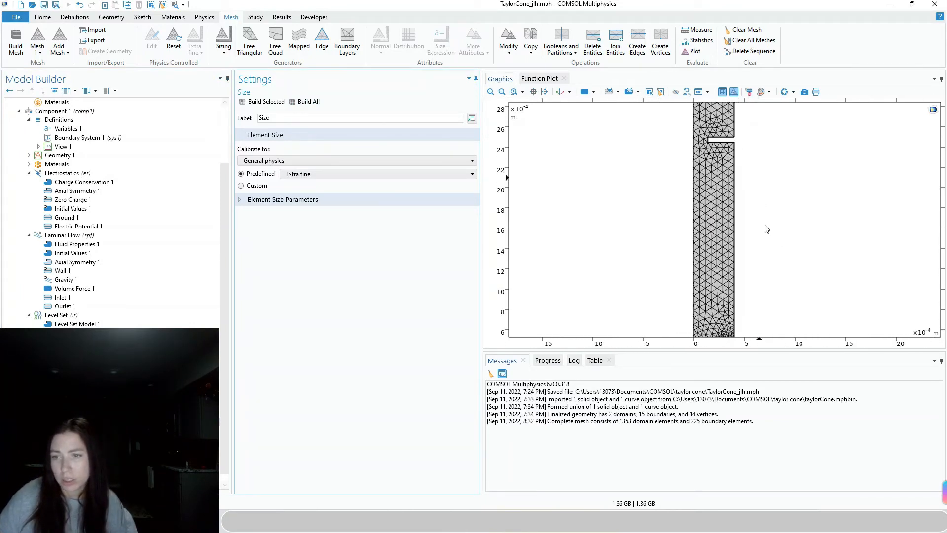
scroll(767, 241, "down", 2)
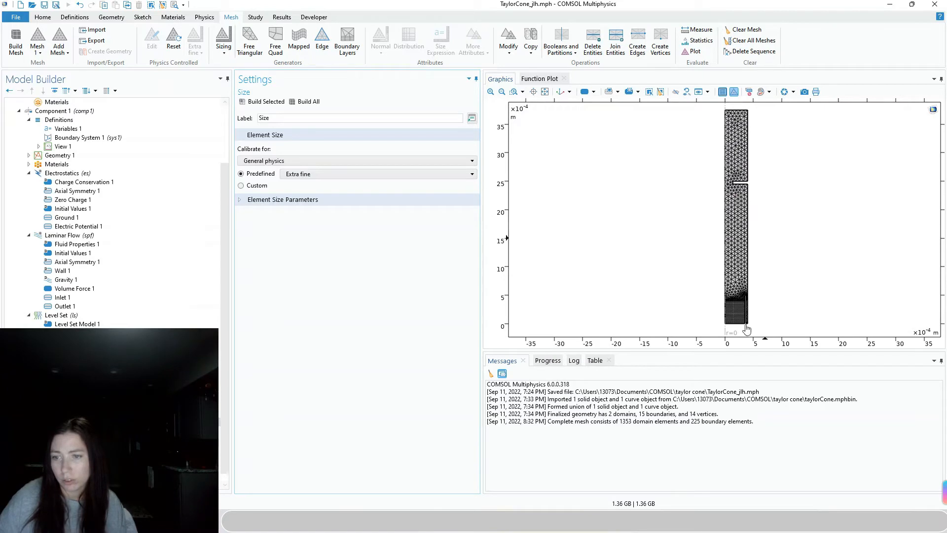
Check the mapped domain and open the Size node's predefined element sizes
left_click(67, 431)
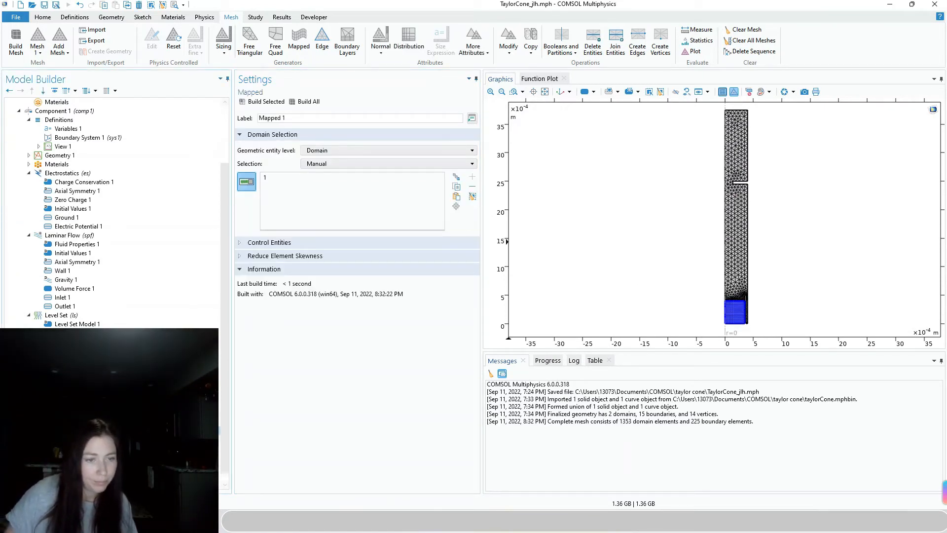
left_click(67, 422)
left_click(302, 176)
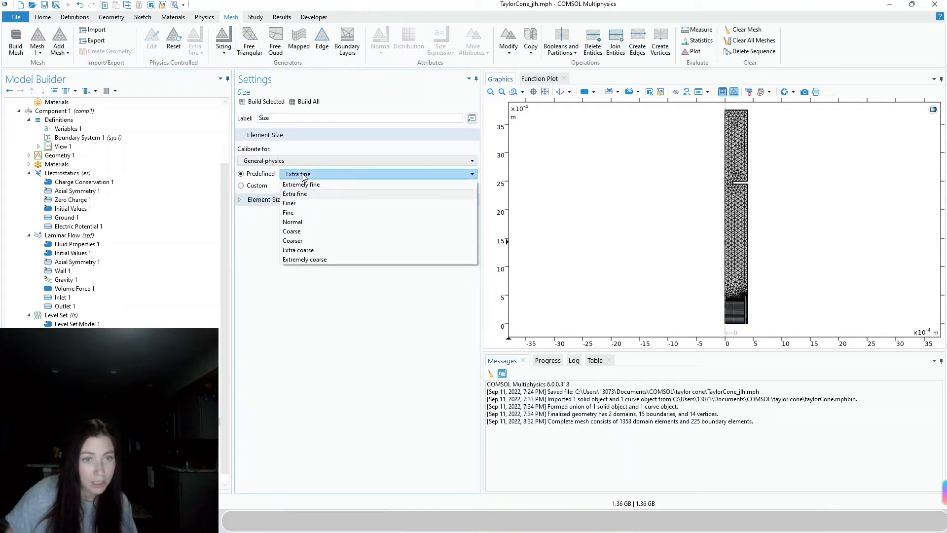
Rebuild the mesh at Extremely fine size (3139 domain elements) and zoom to extents
left_click(303, 184)
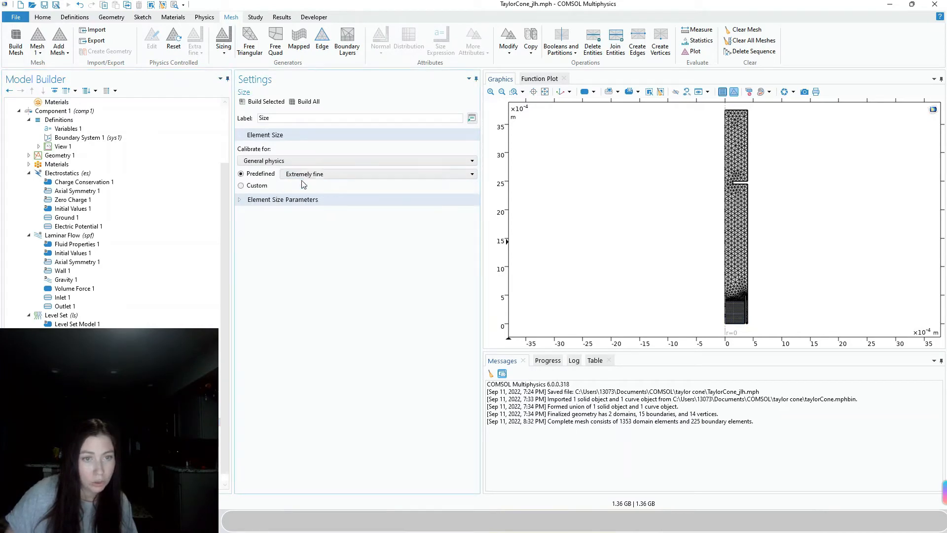
left_click(309, 101)
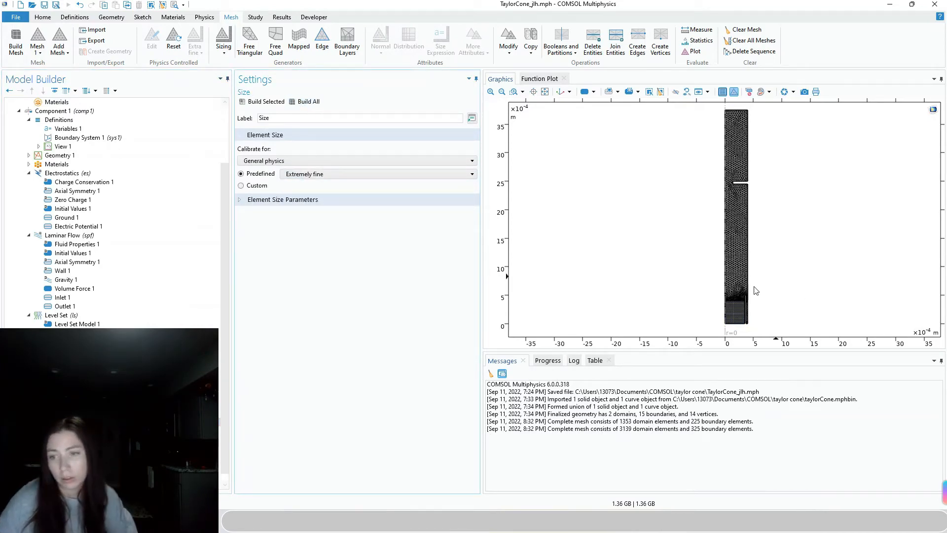
scroll(756, 316, "up", 3)
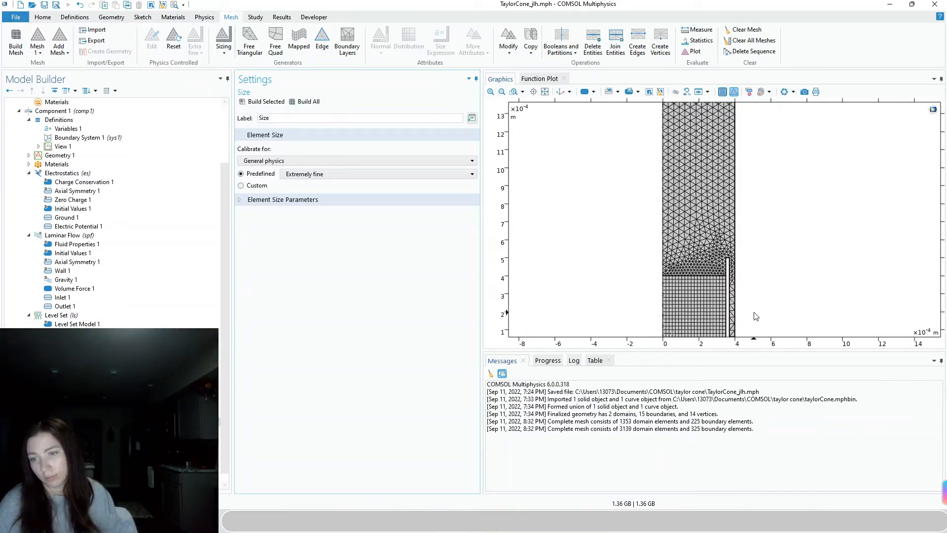
scroll(756, 316, "up", 2)
scroll(757, 313, "up", 3)
scroll(618, 238, "down", 3)
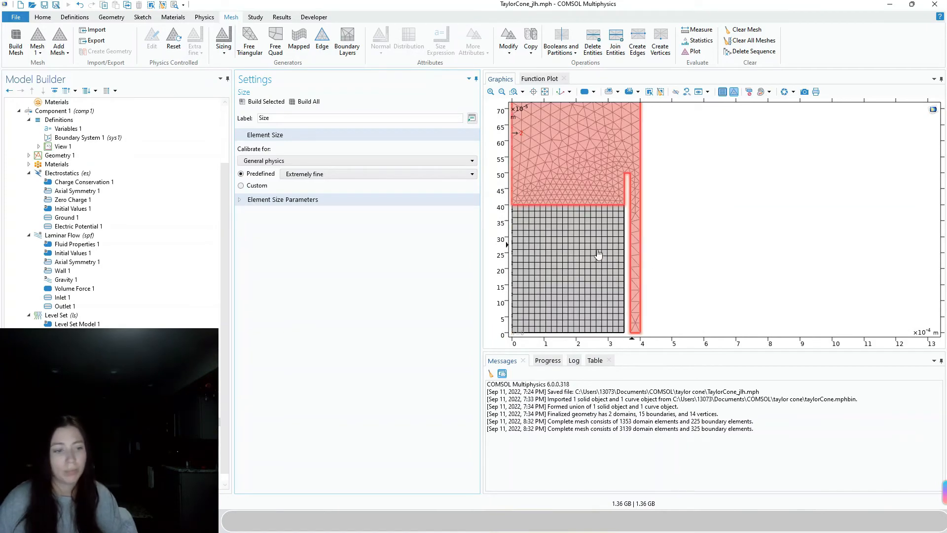
scroll(627, 184, "down", 3)
scroll(617, 146, "up", 2)
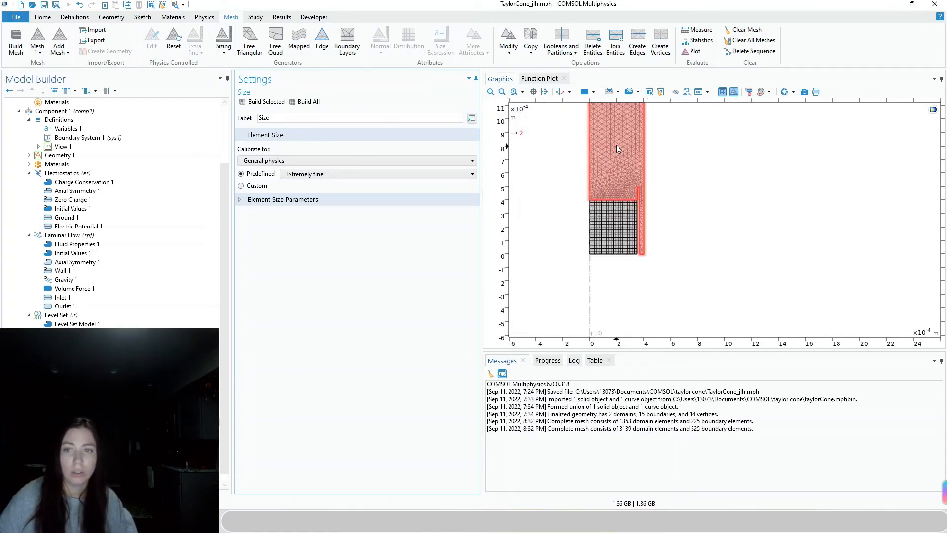
scroll(619, 151, "down", 4)
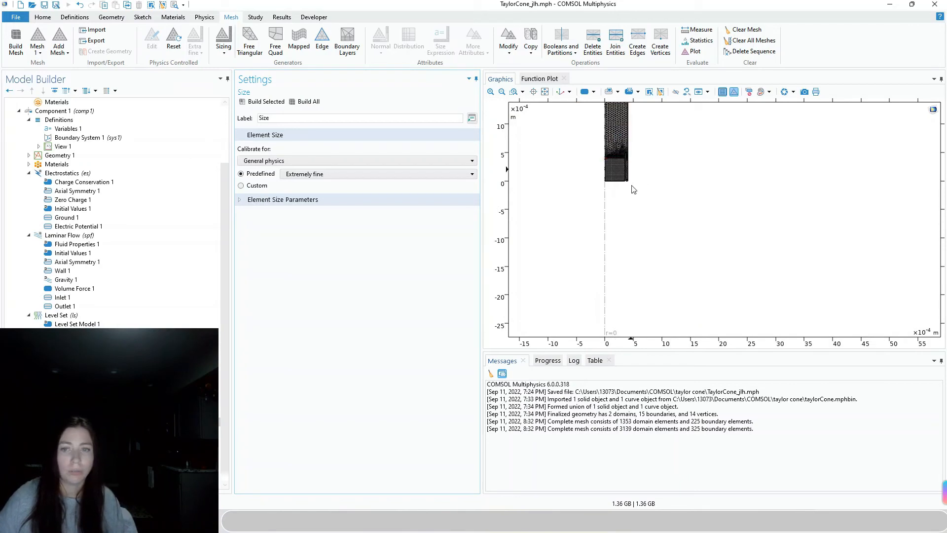
left_click(545, 92)
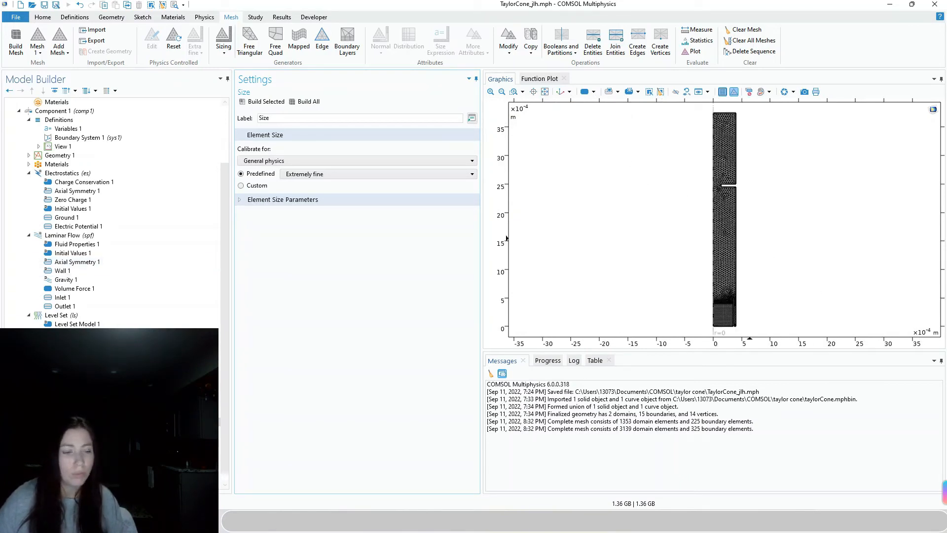
left_click(45, 434)
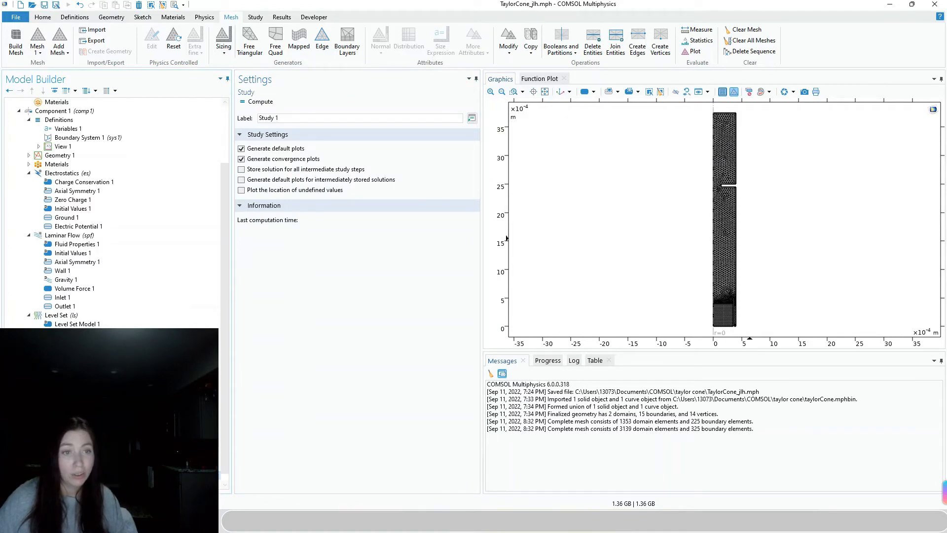
Browse Study 1's Phase Initialization and Time Dependent step settings
left_click(74, 474)
scroll(113, 212, "down", 1)
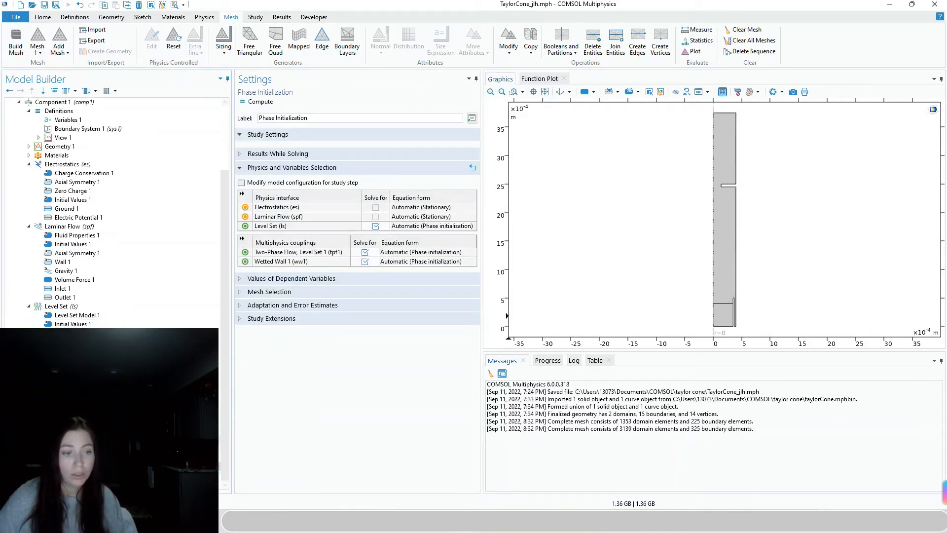
left_click(74, 475)
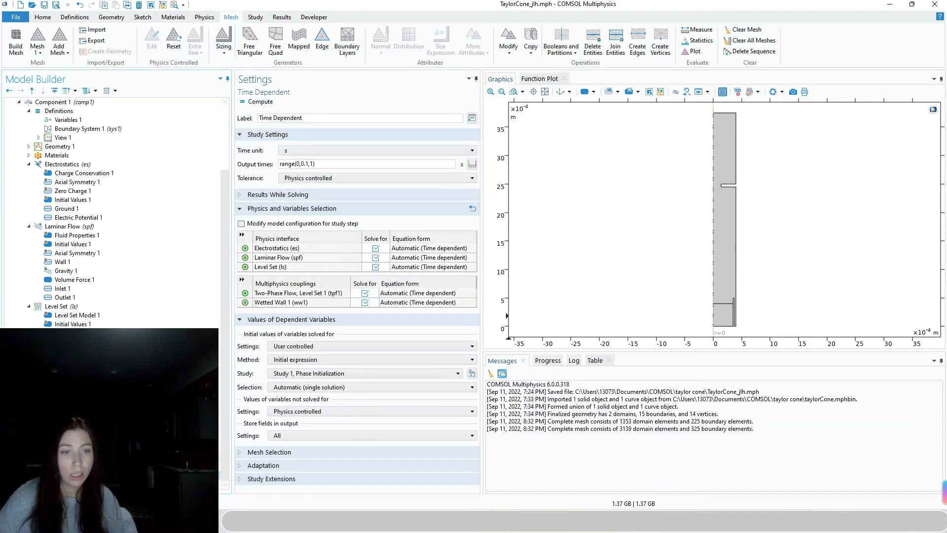
left_click(60, 457)
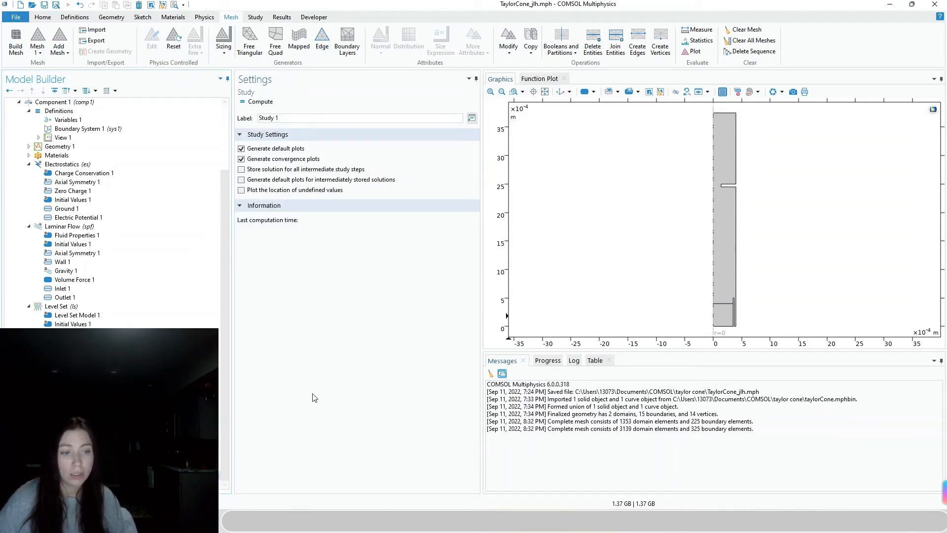
left_click(84, 475)
Read the taylor_cone_long reference model's output times, then return to TaylorCone_jlh
left_click(912, 5)
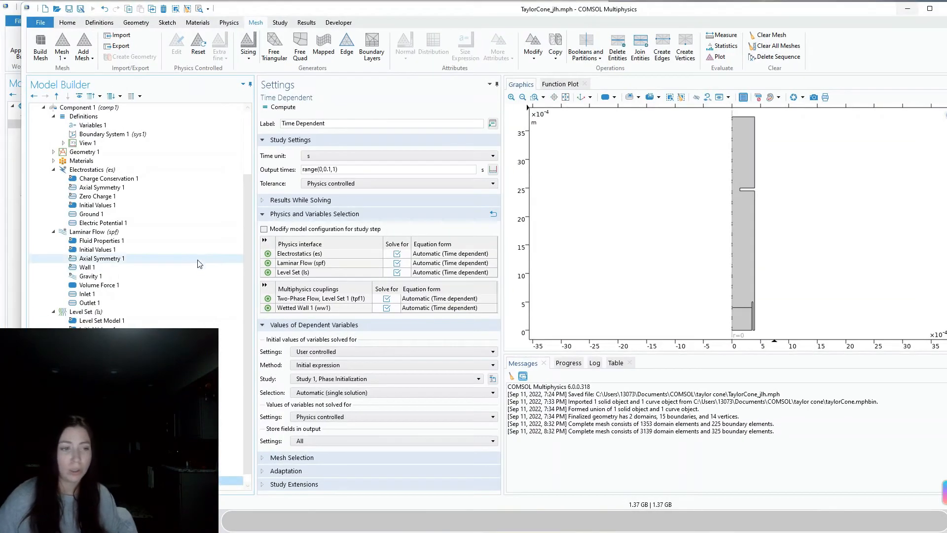
left_click(13, 318)
scroll(74, 312, "down", 5)
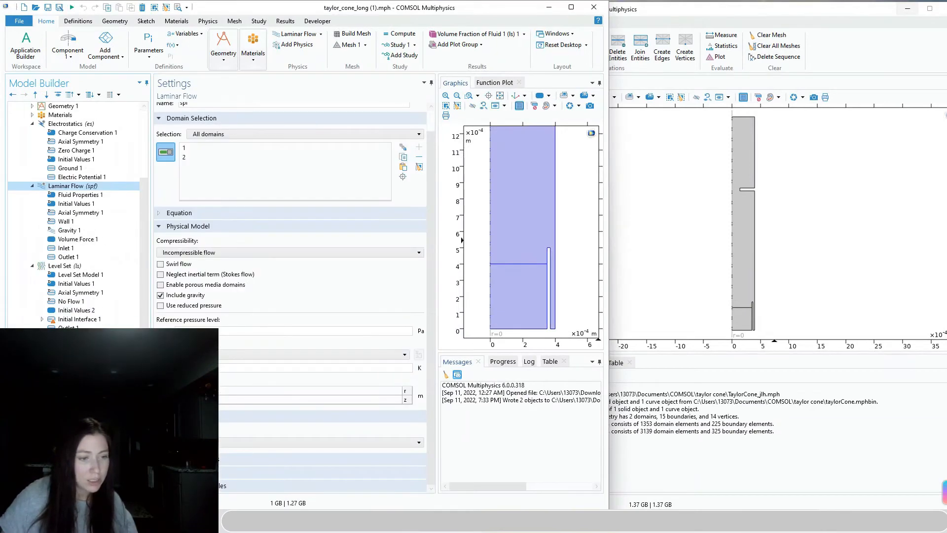
scroll(74, 212, "down", 3)
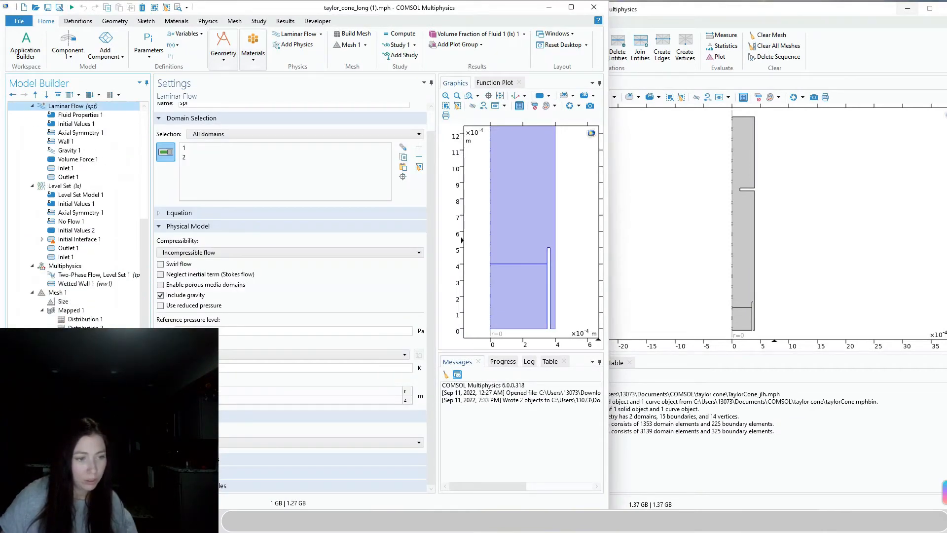
left_click(79, 417)
left_click(79, 408)
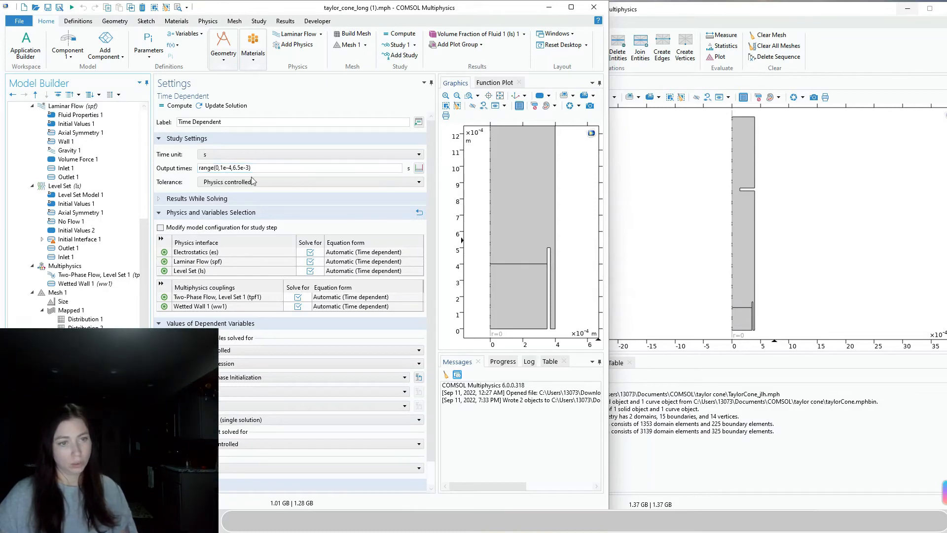
left_click(671, 366)
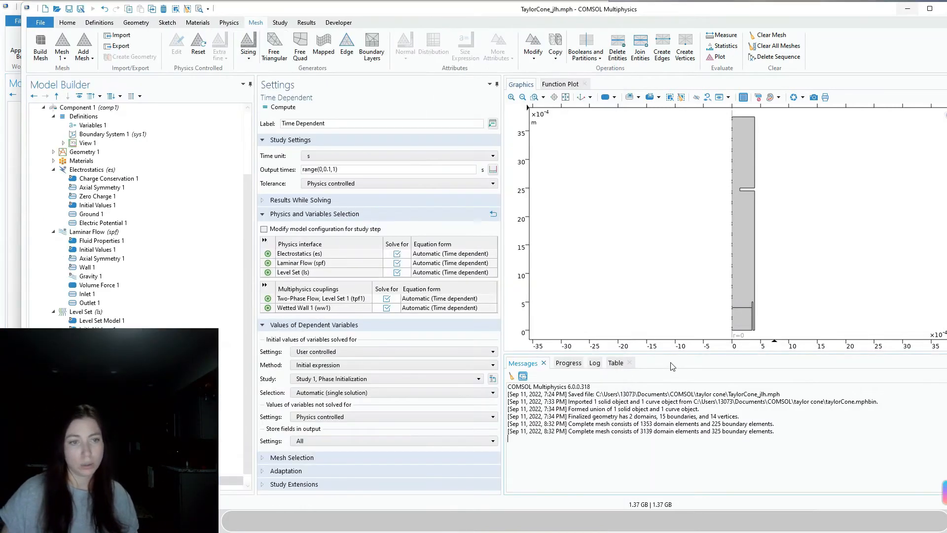
Change the Time Dependent output times to range(0,1e-4,6.5e-3) and compute Study 1
left_click(336, 169)
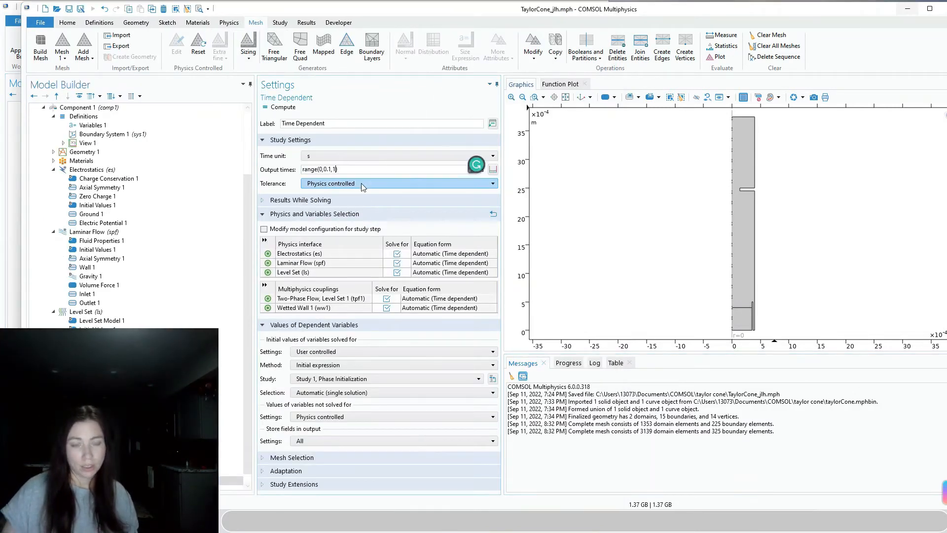
type("6.5e-3")
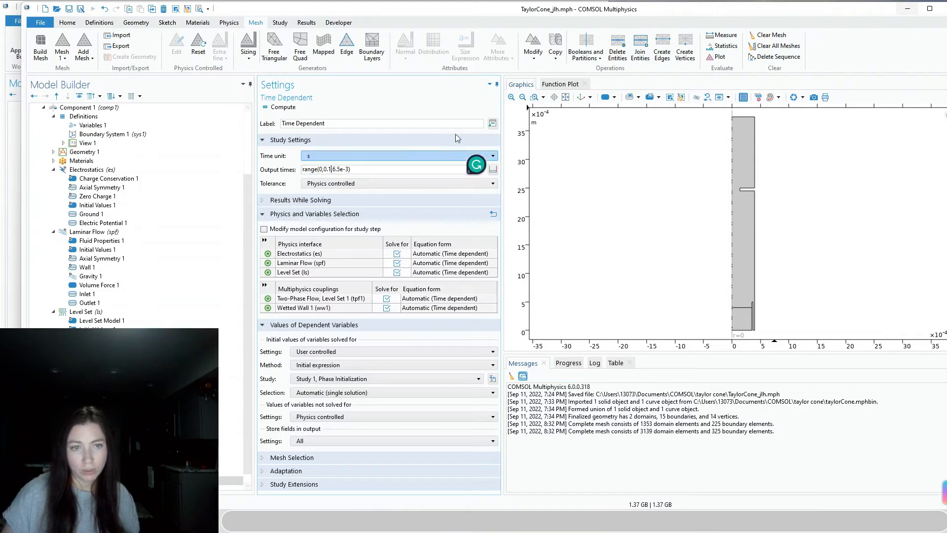
key("BackSpace")
key("BackSpace")
key("BackSpace")
key("BackSpace")
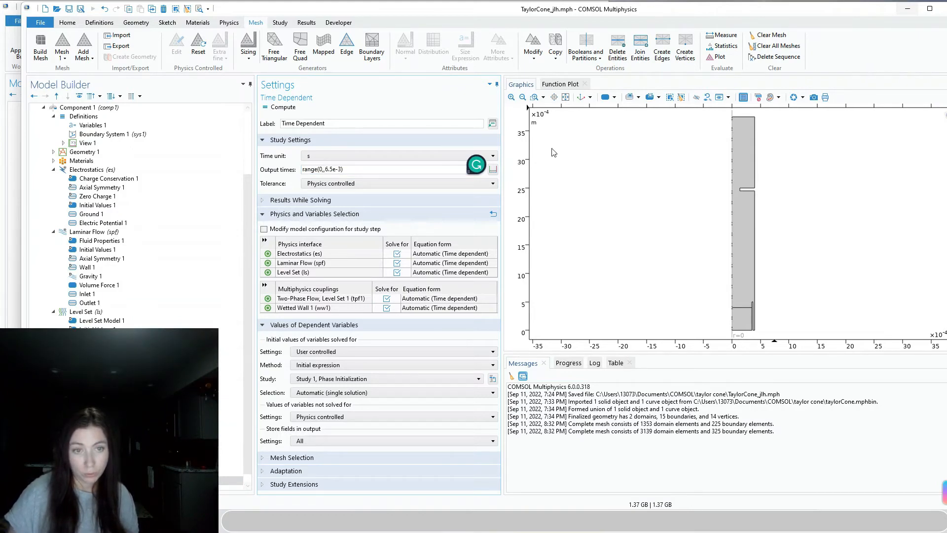
type("1")
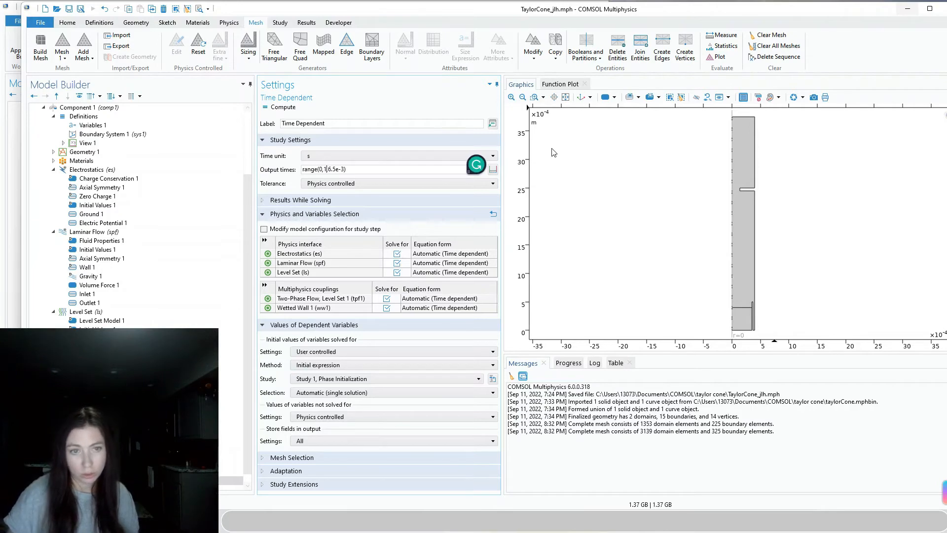
type(",")
left_click_drag(302, 9, 423, 47)
key("Left")
type("e-4")
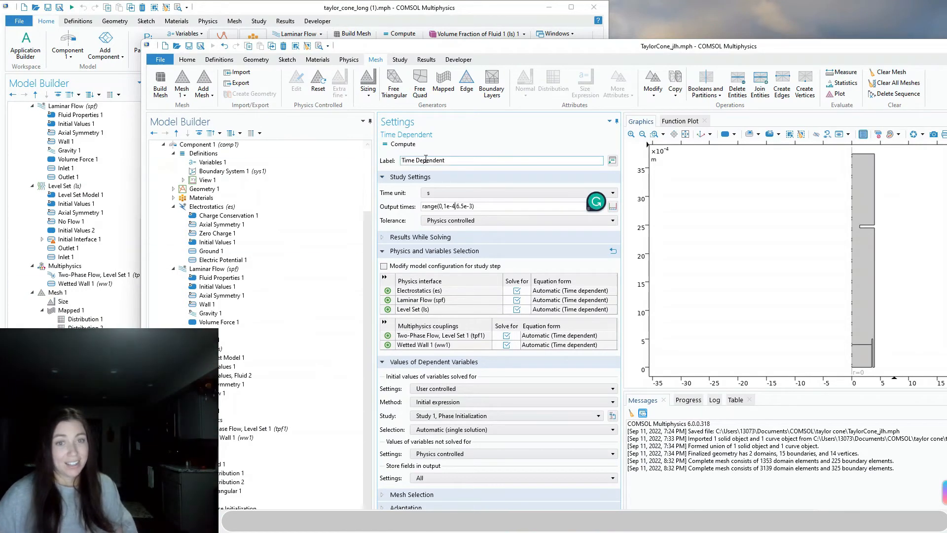
left_click(407, 150)
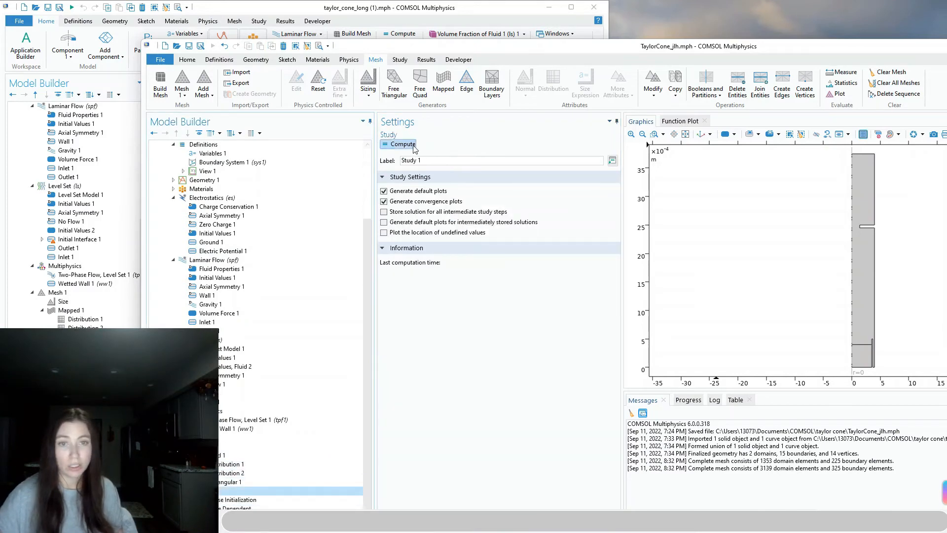
Maximize the model window, watch the solver progress and step1 function plot, and re-solve with F8
double_click(616, 46)
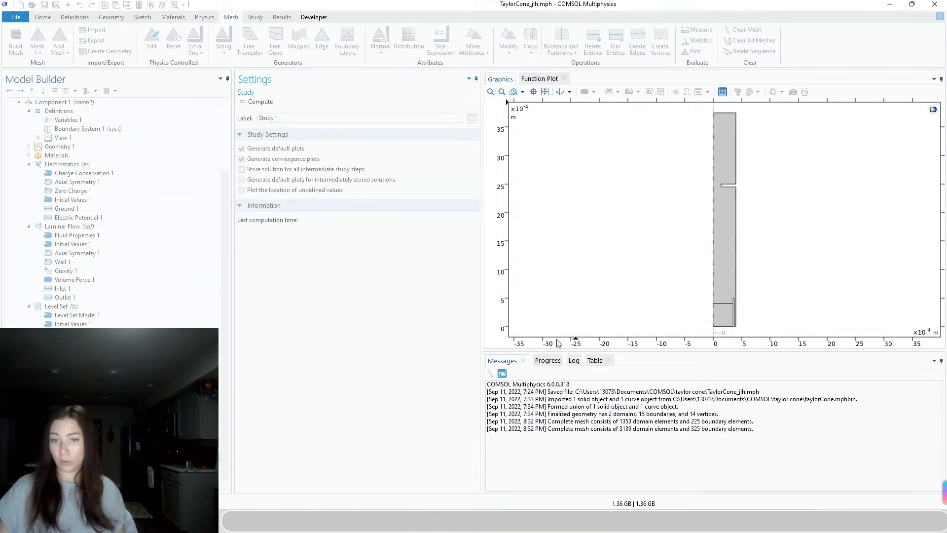
left_click(547, 361)
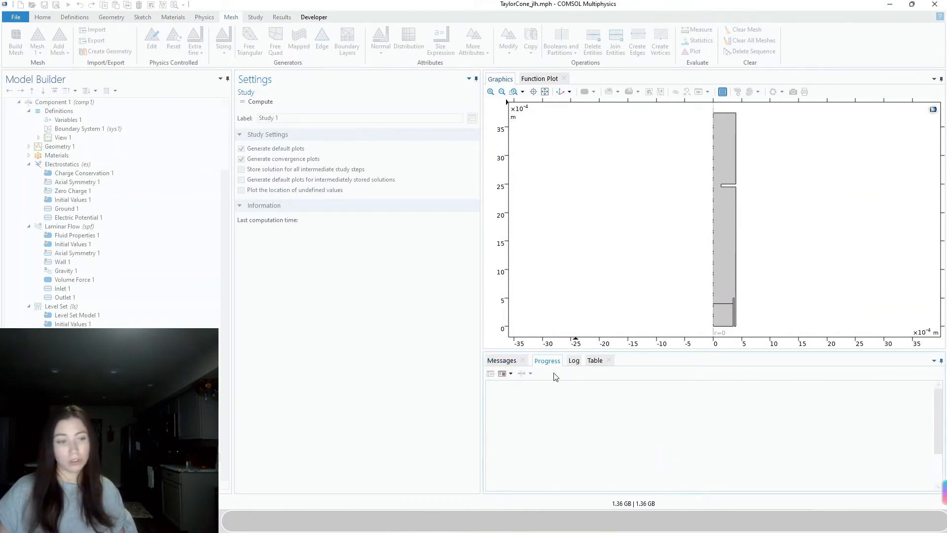
left_click(540, 80)
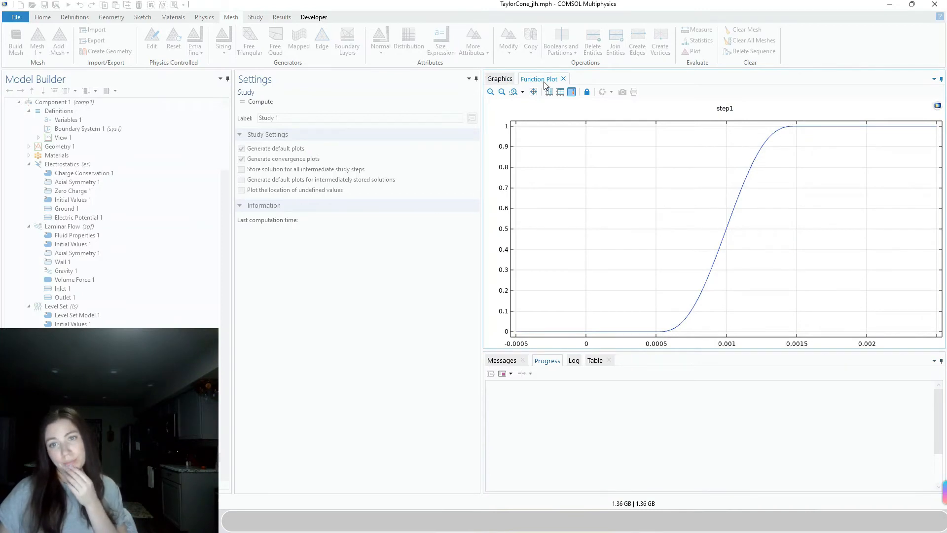
key("F8")
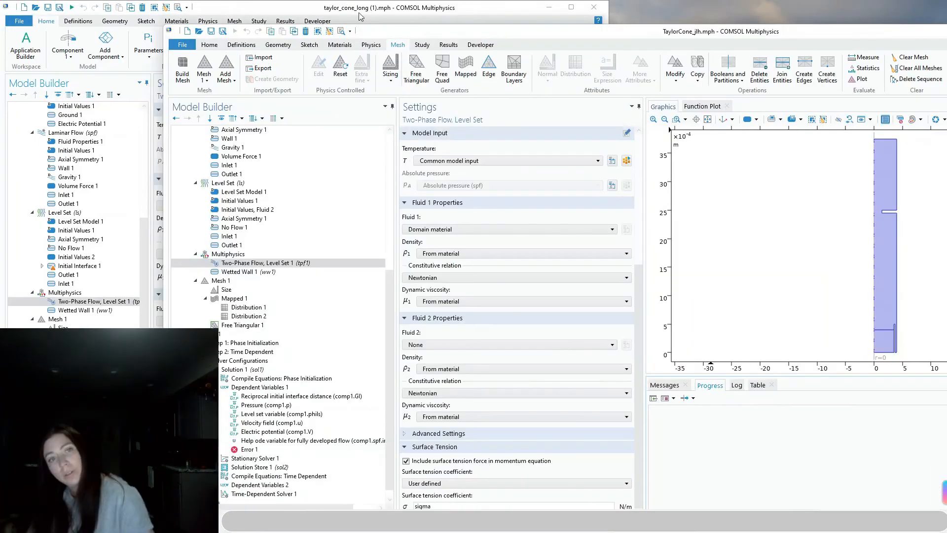
In the two-phase coupling, set Fluid 1 to Material 2 with density from material and Fluid 2 to Air
double_click(388, 32)
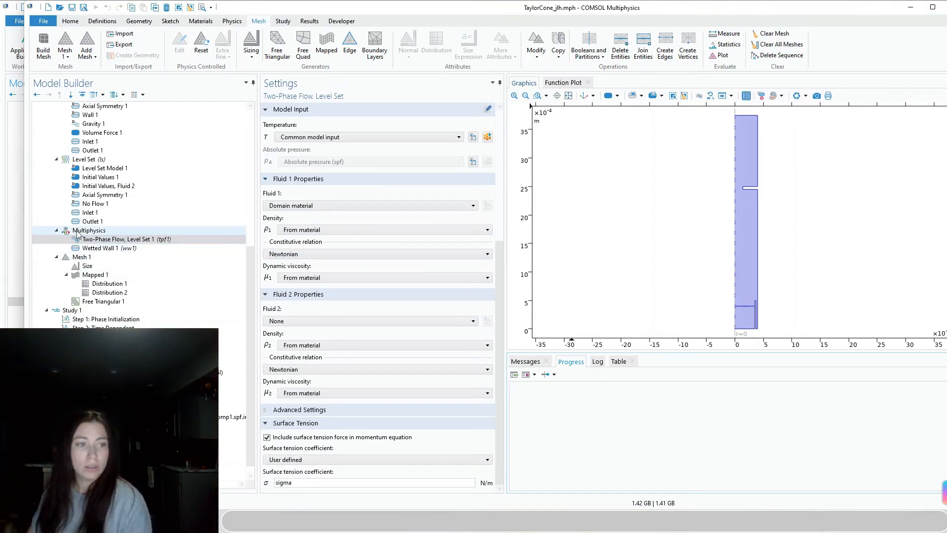
scroll(325, 321, "up", 3)
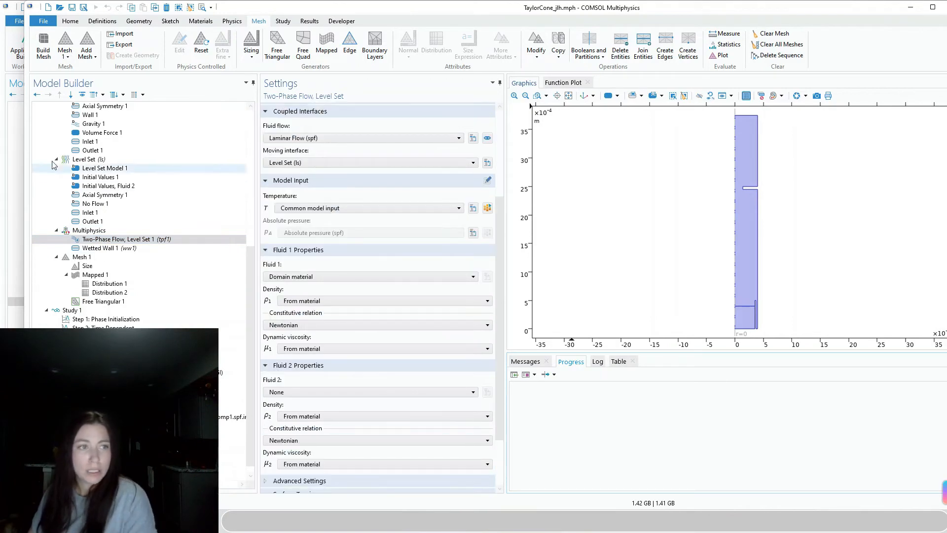
scroll(330, 271, "up", 2)
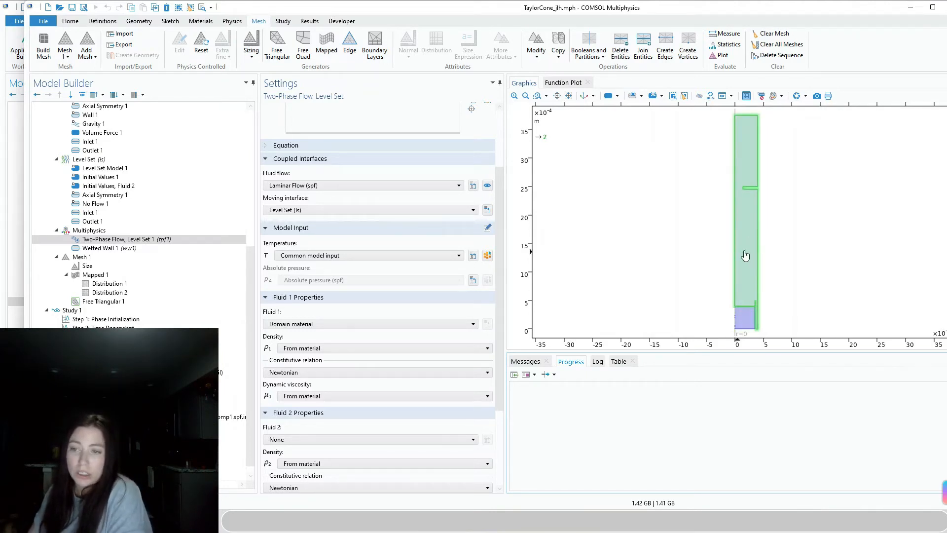
left_click(305, 324)
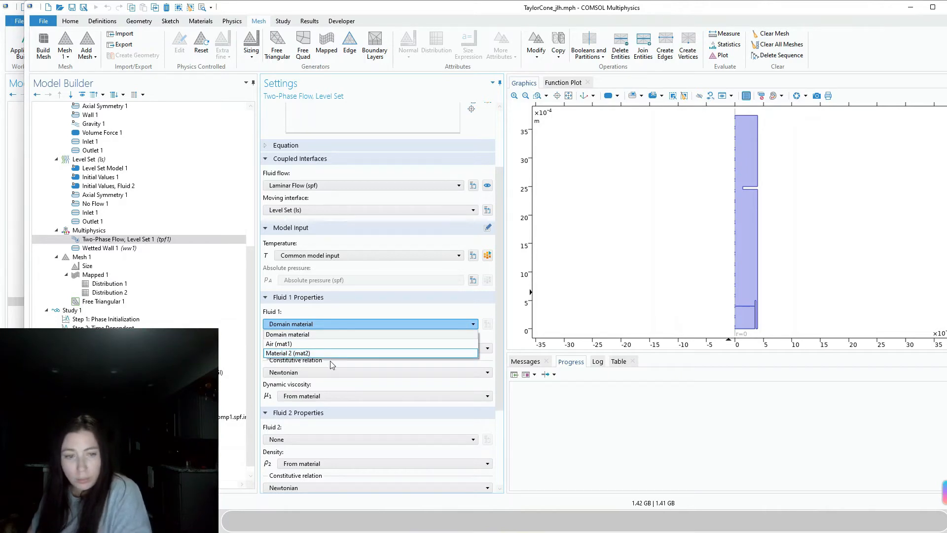
left_click(295, 353)
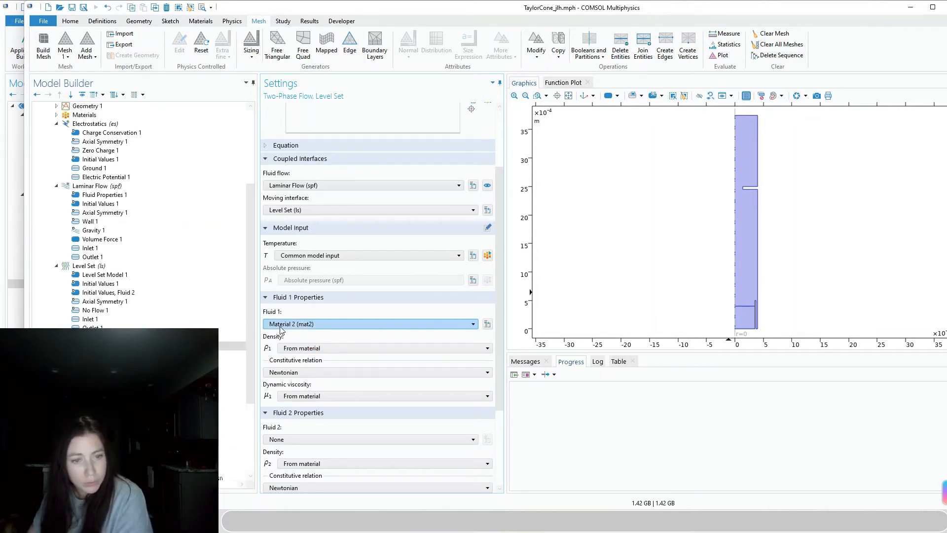
left_click(316, 350)
left_click(317, 358)
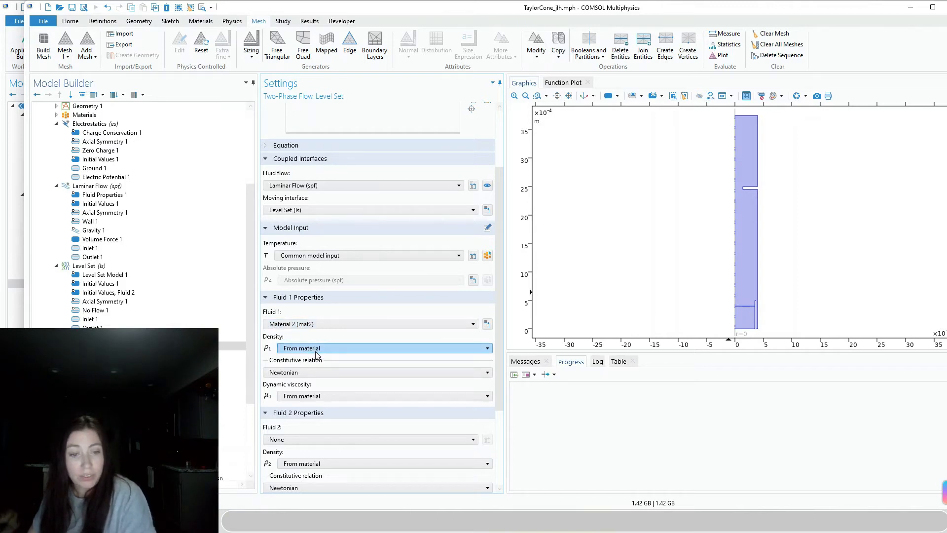
scroll(318, 379, "down", 3)
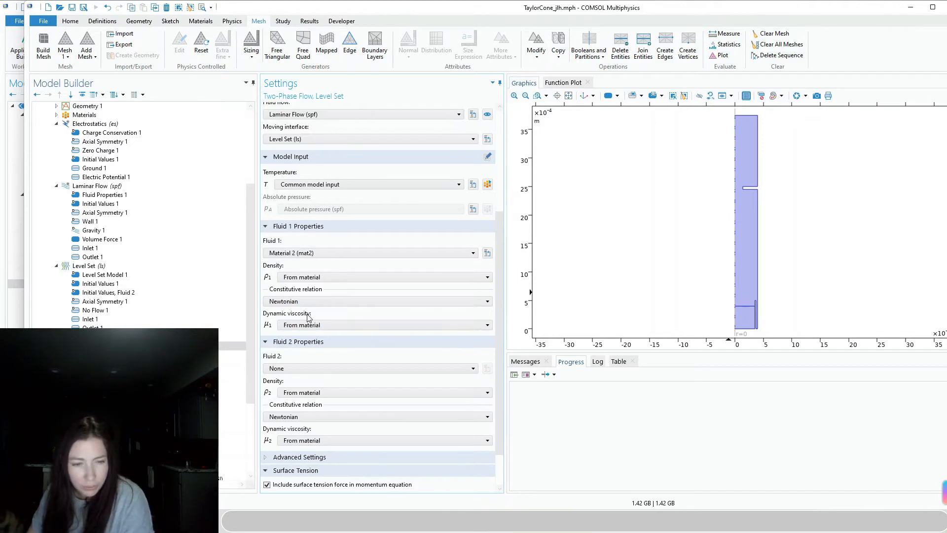
scroll(296, 323, "down", 2)
left_click(290, 324)
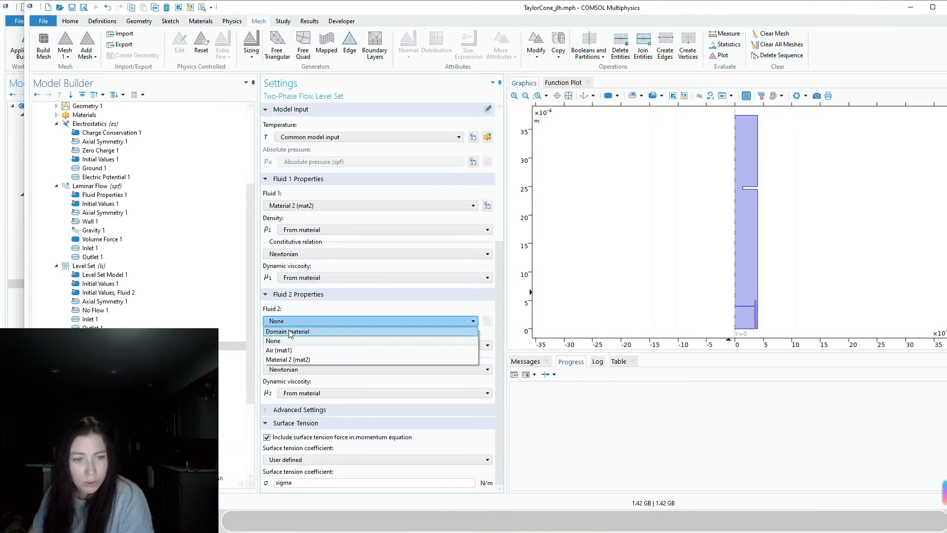
left_click(297, 351)
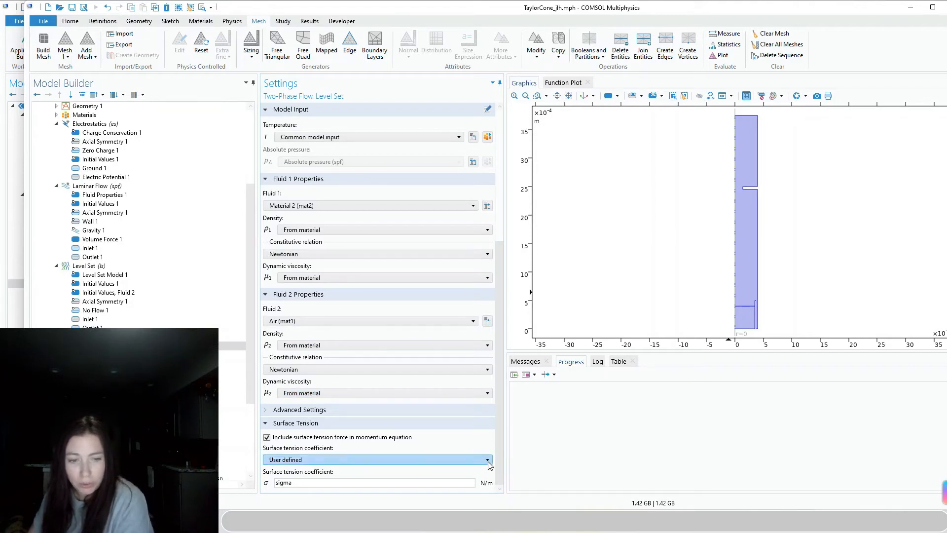
Select Study 1 and compute it
scroll(232, 444, "down", 4)
left_click(90, 302)
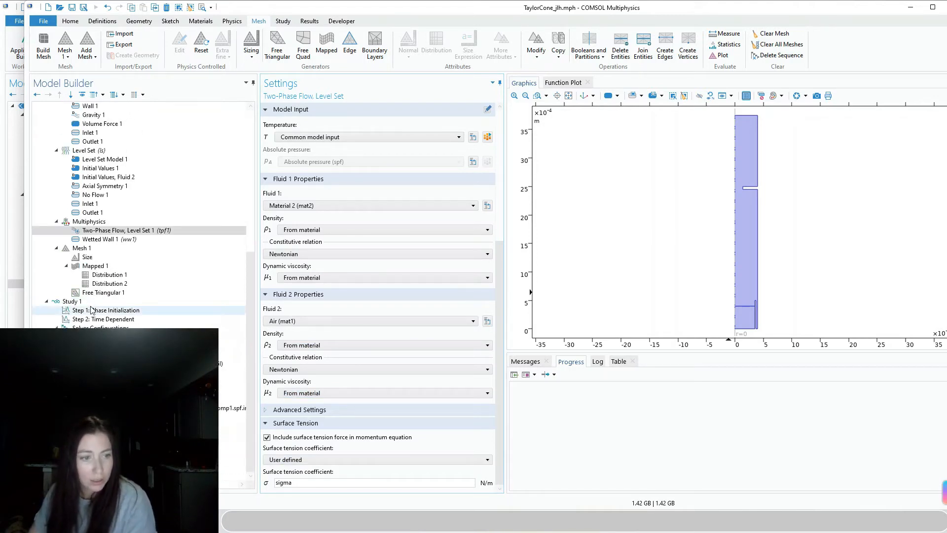
left_click(291, 106)
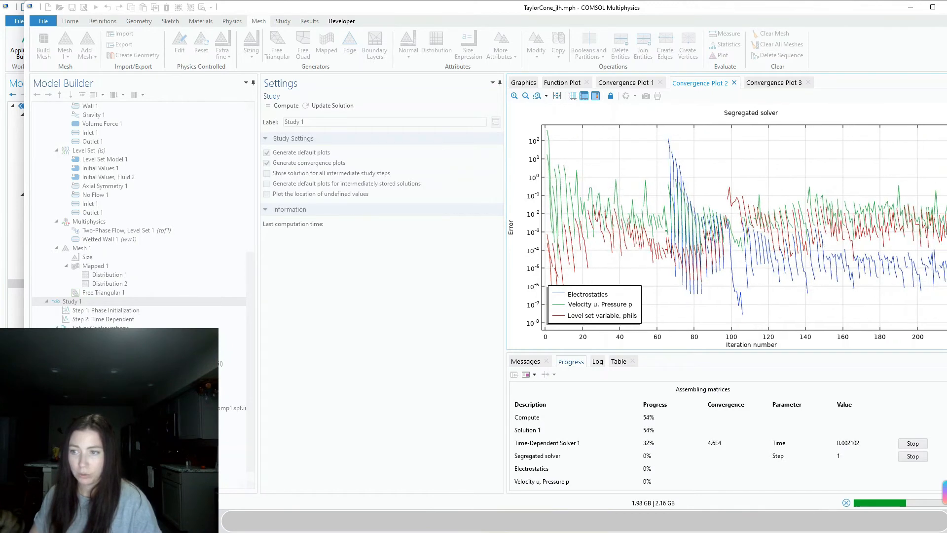
Monitor Convergence Plot 3 until the time-dependent solve reaches 0.0065 s
left_click(772, 83)
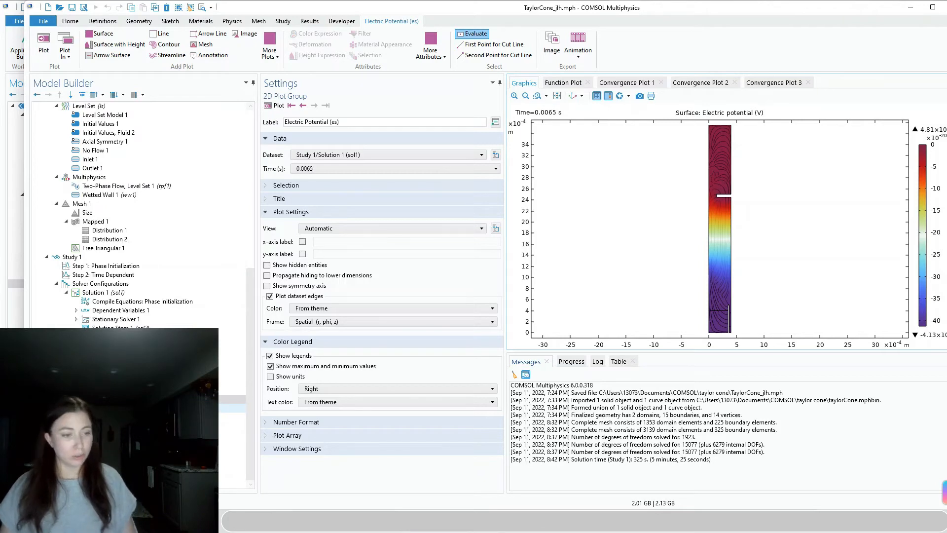
Review the electric potential, electric field, velocity magnitude and pressure contour result plots
left_click(99, 417)
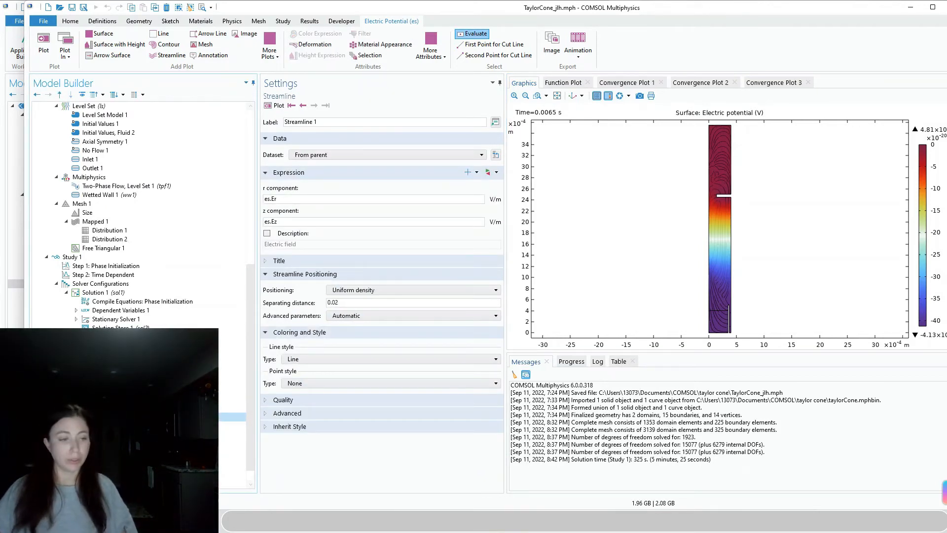
scroll(138, 217, "down", 1)
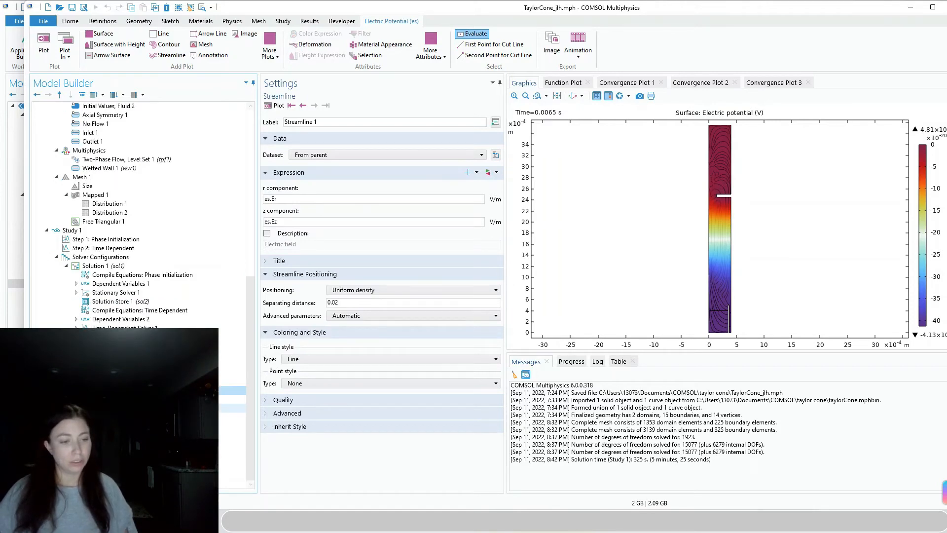
left_click(100, 417)
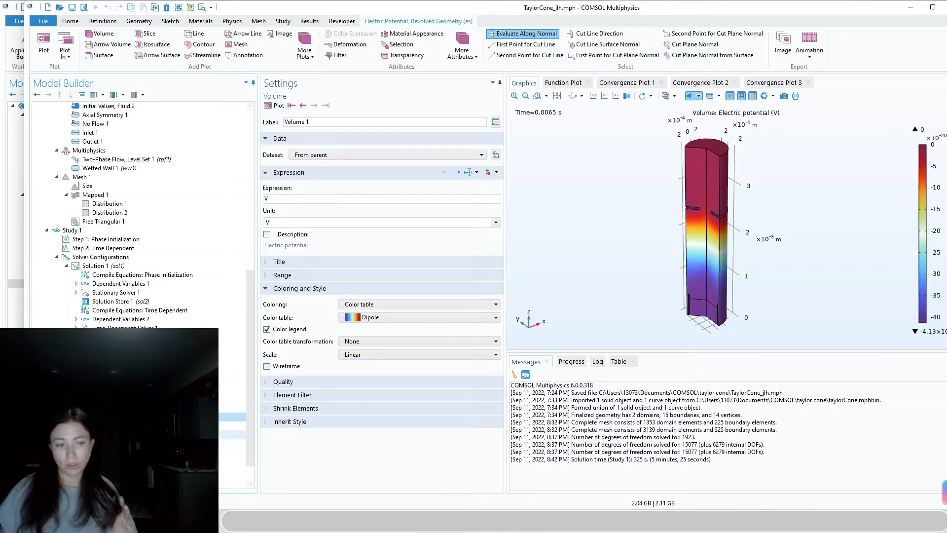
left_click(93, 434)
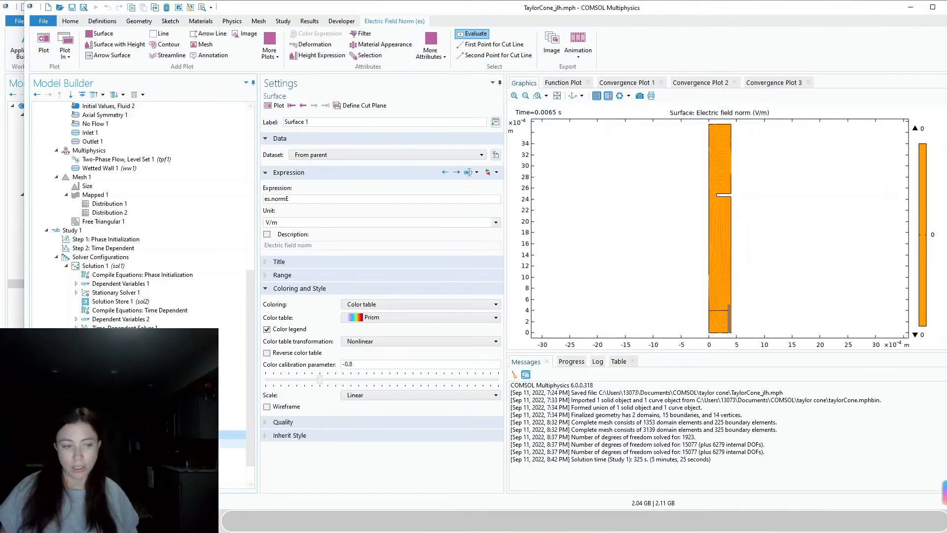
left_click(93, 444)
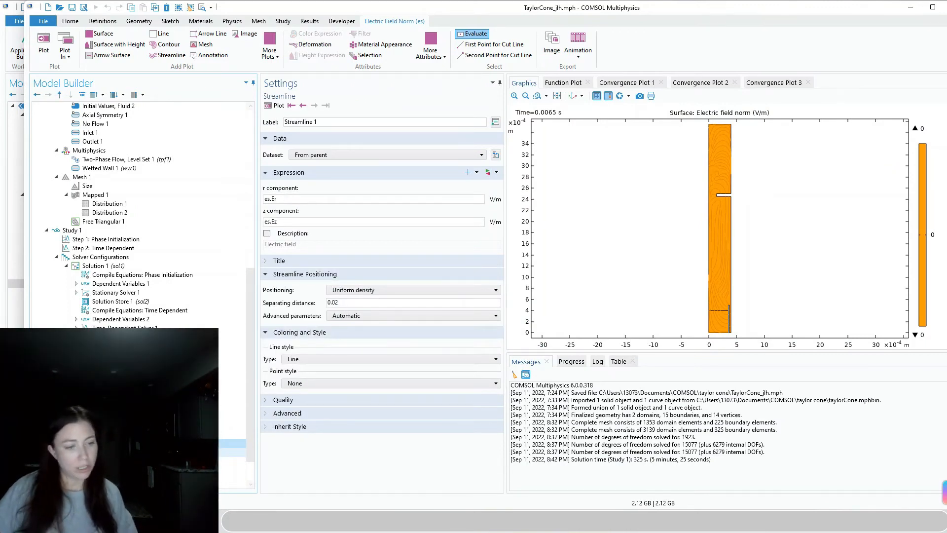
left_click(93, 461)
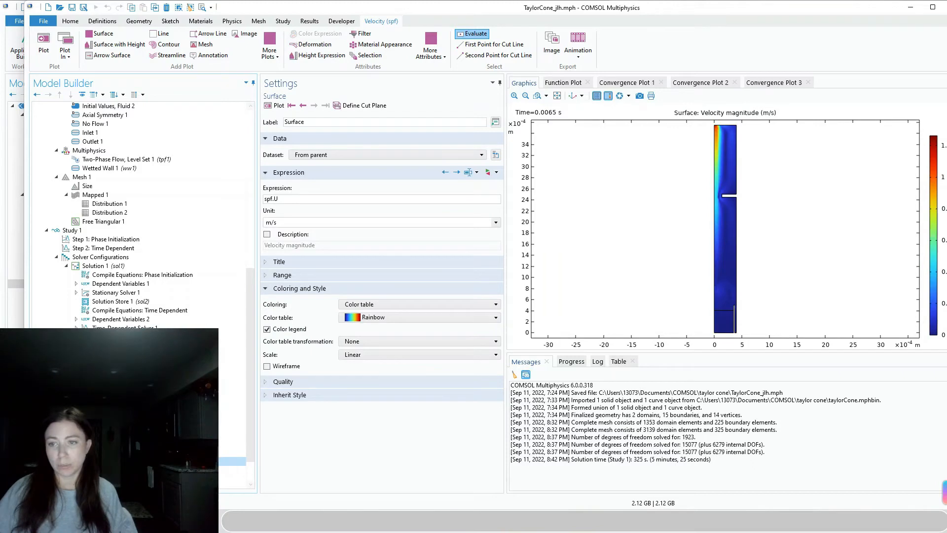
scroll(93, 466, "down", 1)
left_click(93, 452)
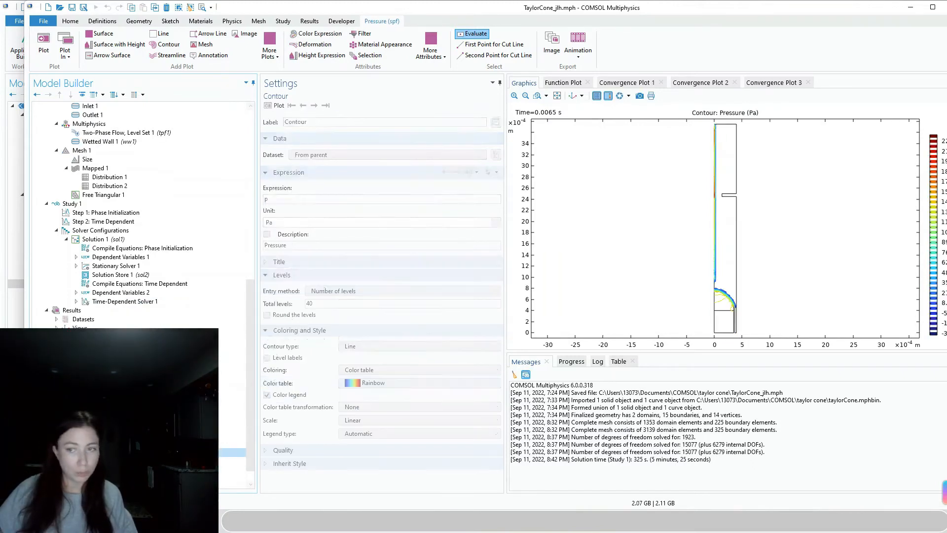
left_click(94, 470)
scroll(94, 470, "down", 1)
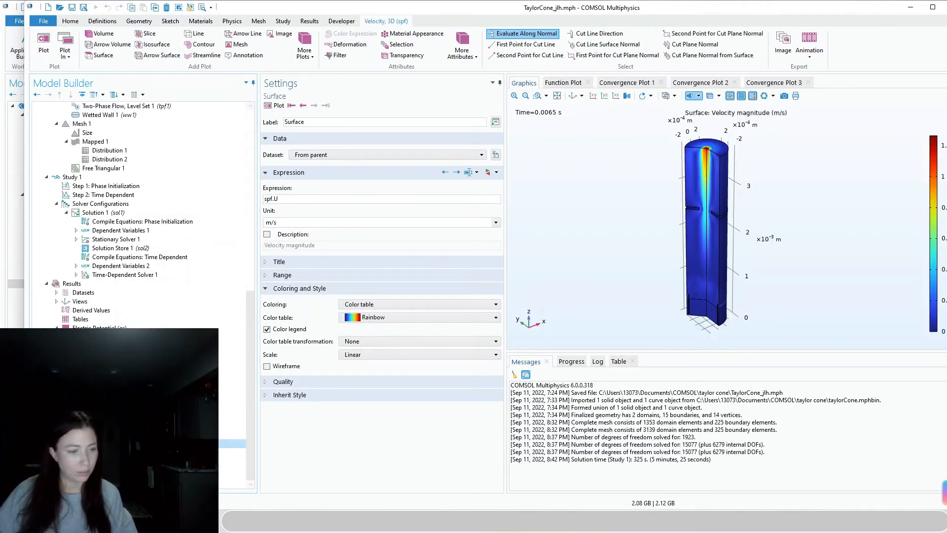
View the Volume Fraction of Fluid 1 surface, contour and 3D isosurface plots, keeping gray colouring
left_click(56, 452)
left_click(94, 461)
left_click(94, 470)
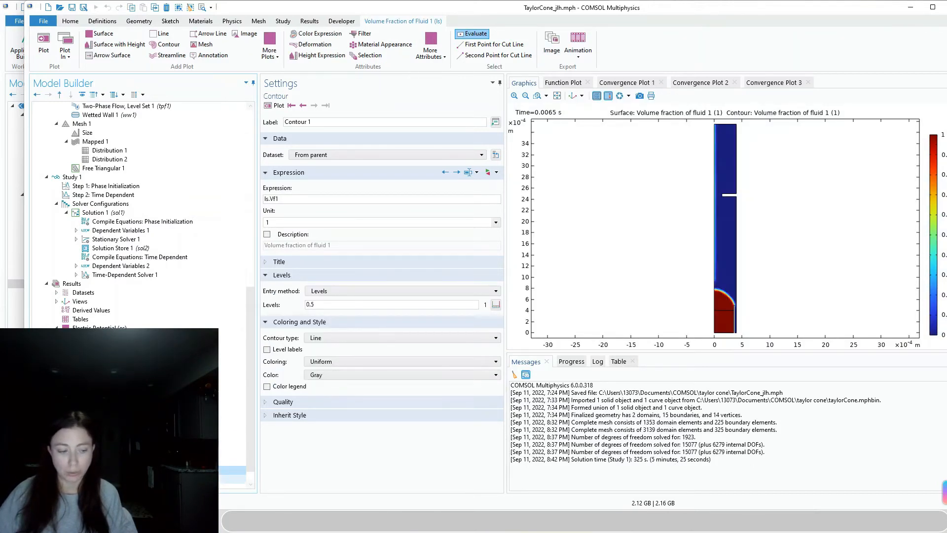
left_click(89, 478)
left_click(93, 461)
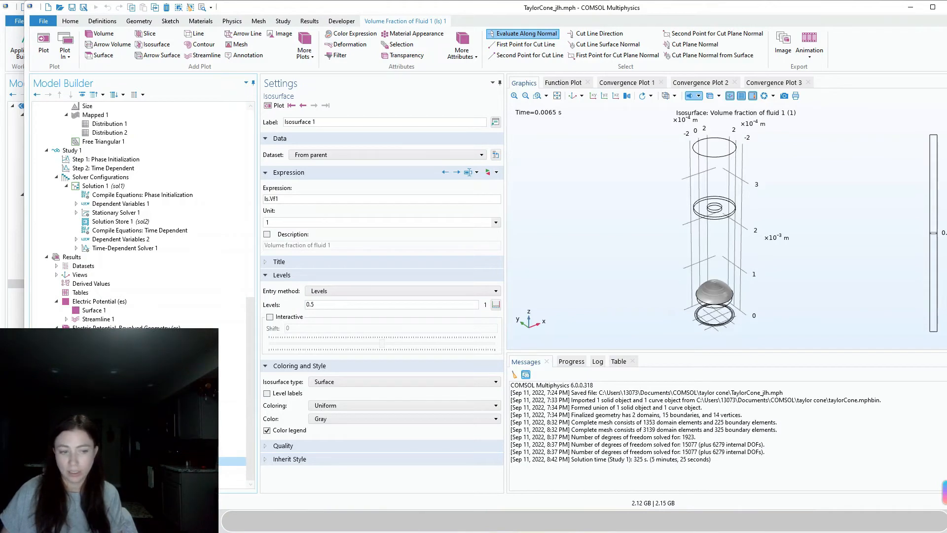
left_click(343, 423)
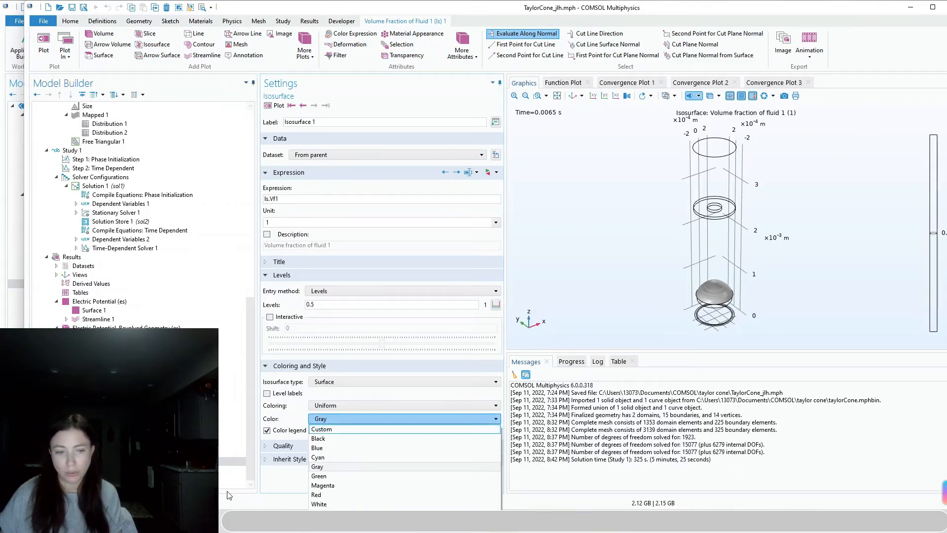
left_click(268, 487)
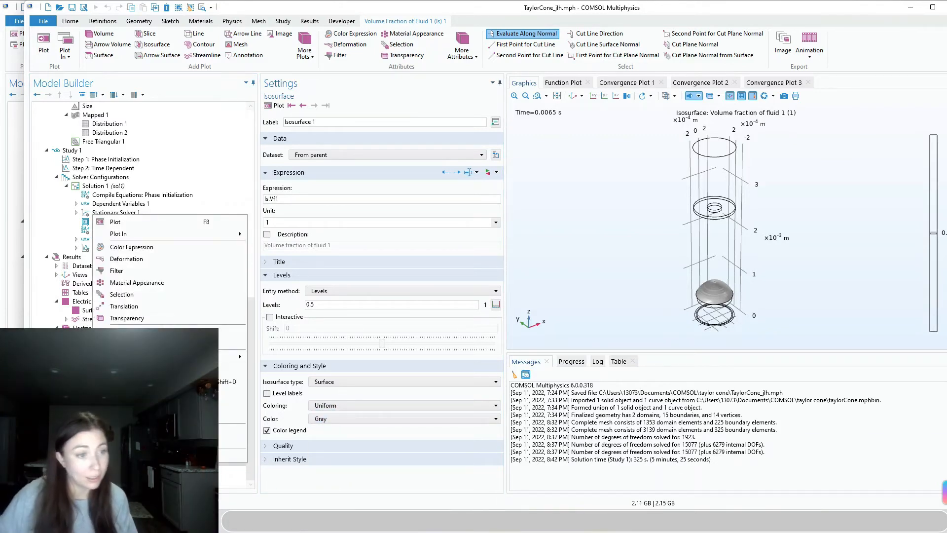
Add a Color Expression spf.U to the fluid-1 isosurface and replot it by velocity magnitude
left_click(131, 247)
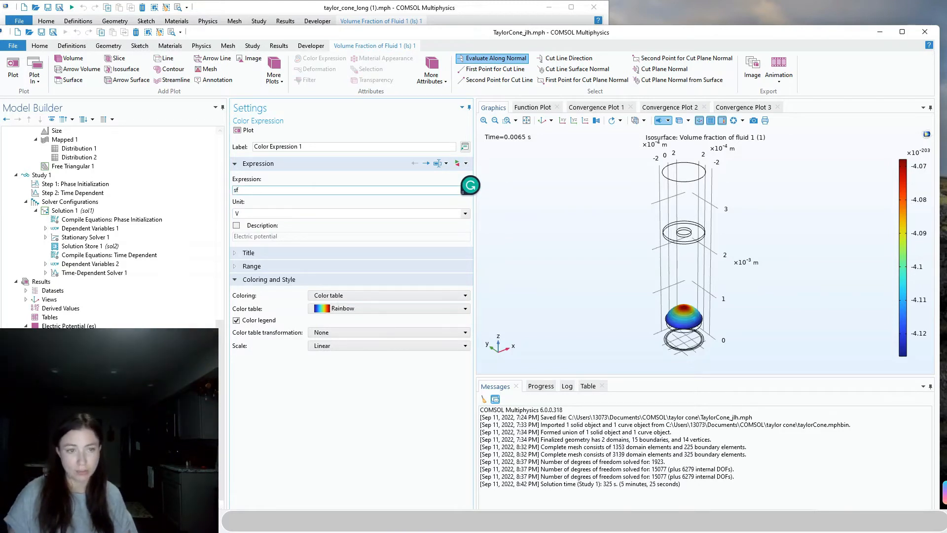
key("BackSpace")
type("f.U")
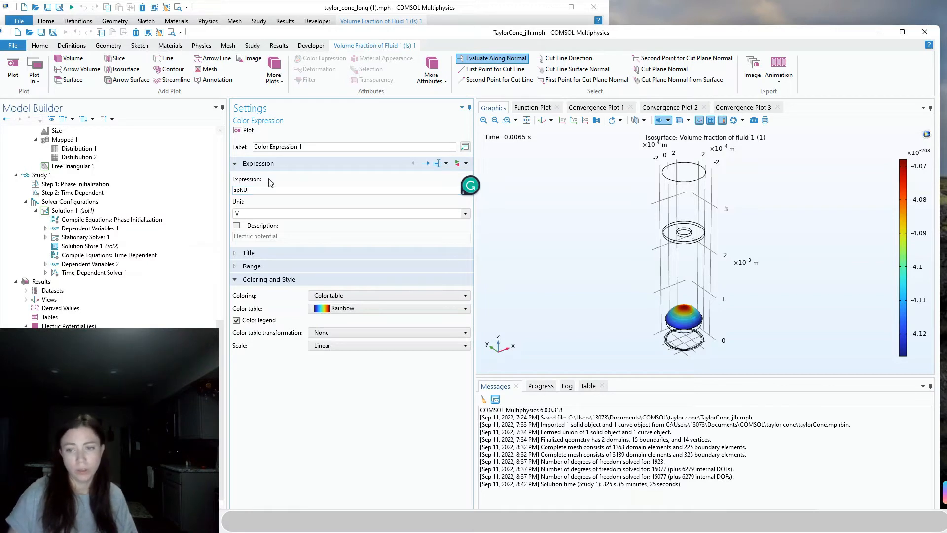
left_click(282, 213)
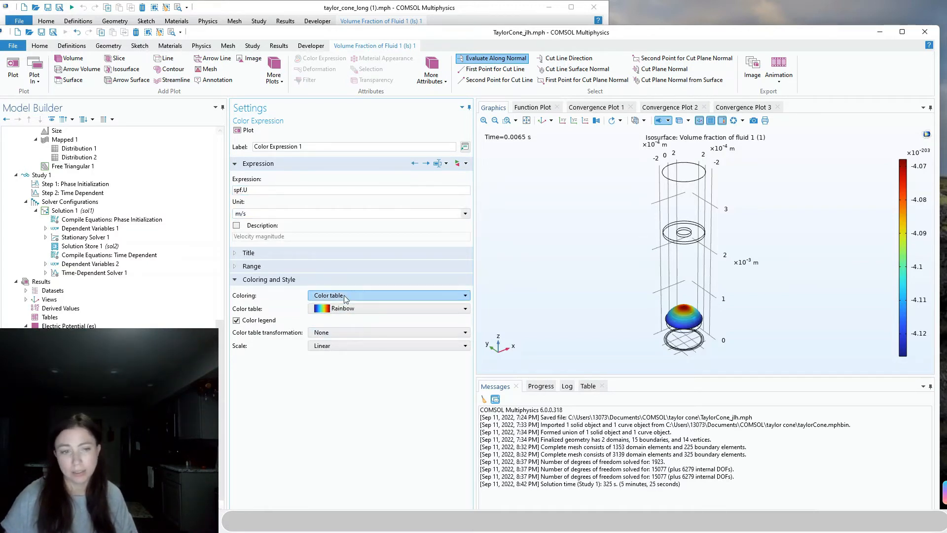
left_click(247, 132)
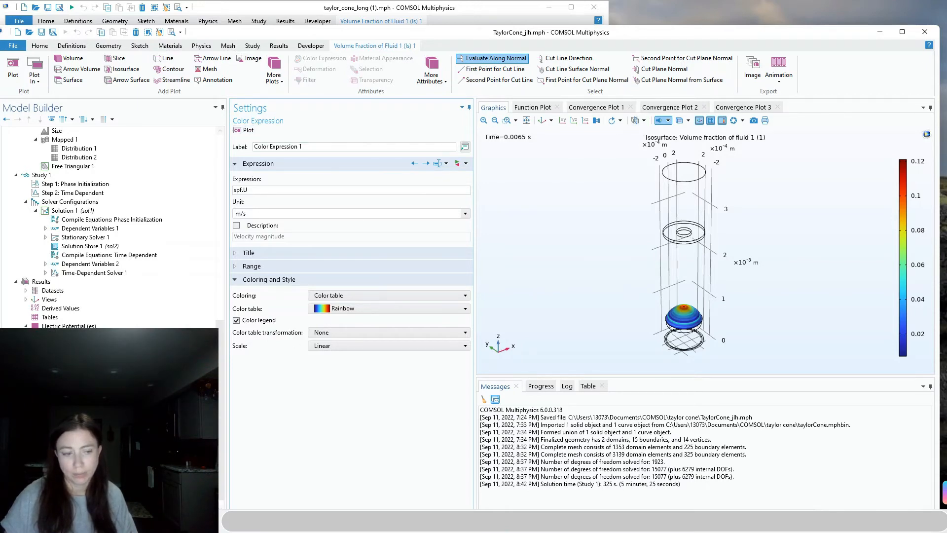
Rewind the 3D jet isosurface to the first time and step through its early evolution, back and forth
left_click(74, 468)
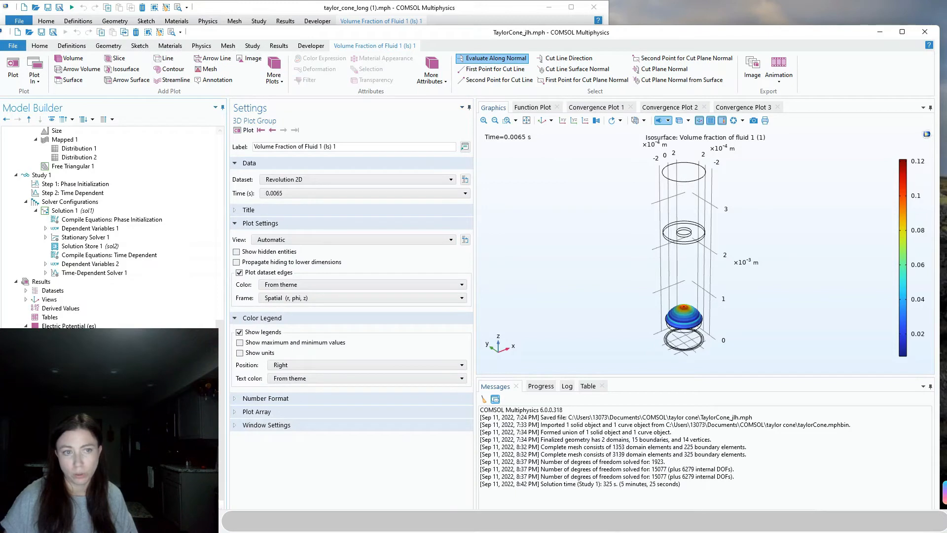
left_click(261, 130)
left_click(283, 132)
left_click(284, 132)
left_click(284, 131)
left_click(284, 132)
left_click(283, 131)
left_click(284, 132)
left_click(284, 132)
left_click(283, 131)
left_click(283, 132)
left_click(284, 131)
left_click(284, 130)
left_click(284, 131)
left_click(283, 130)
left_click(284, 130)
left_click(284, 130)
left_click(283, 130)
left_click(284, 130)
left_click(284, 130)
left_click(283, 131)
left_click(283, 131)
left_click(284, 130)
left_click(284, 130)
left_click(284, 130)
left_click(283, 130)
left_click(283, 130)
left_click(284, 130)
left_click(284, 130)
left_click(283, 130)
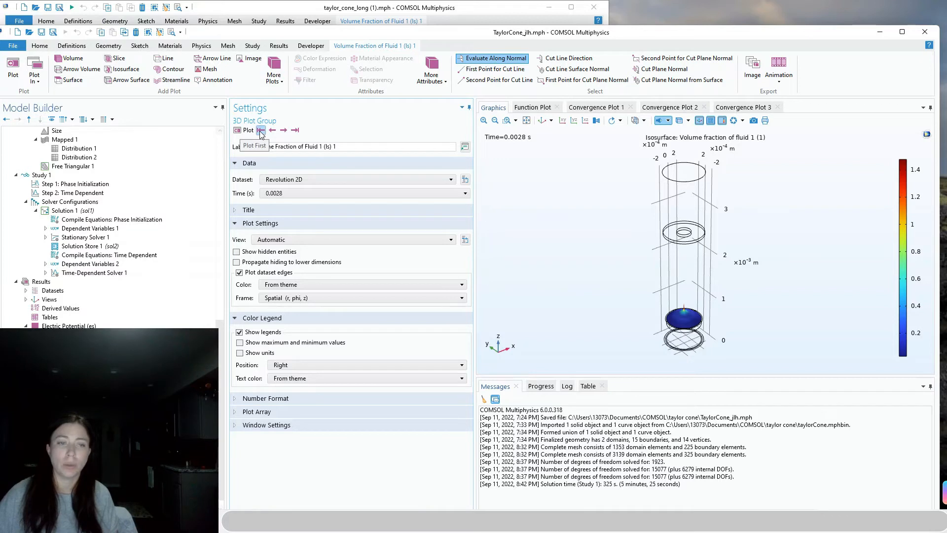
left_click(283, 130)
left_click(284, 130)
left_click(283, 130)
left_click(284, 130)
left_click(284, 130)
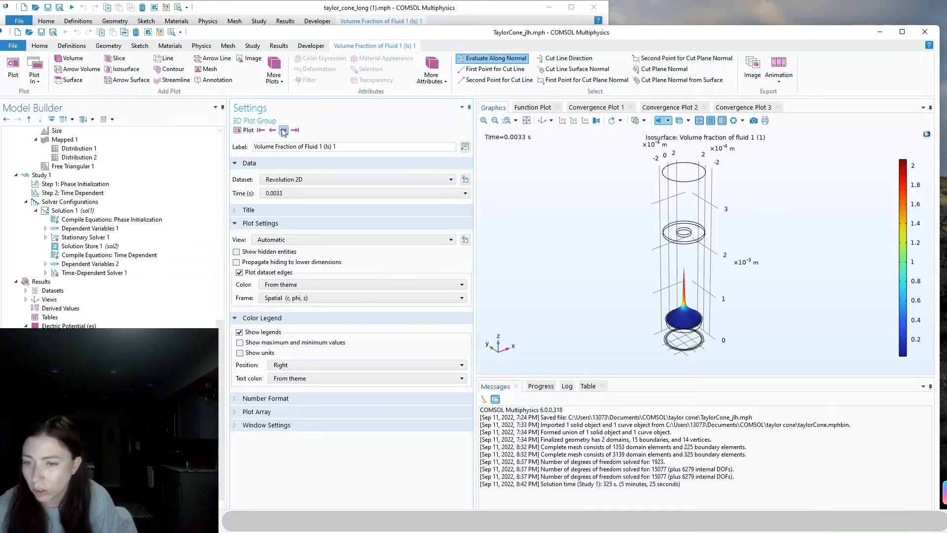
left_click(284, 130)
left_click(283, 130)
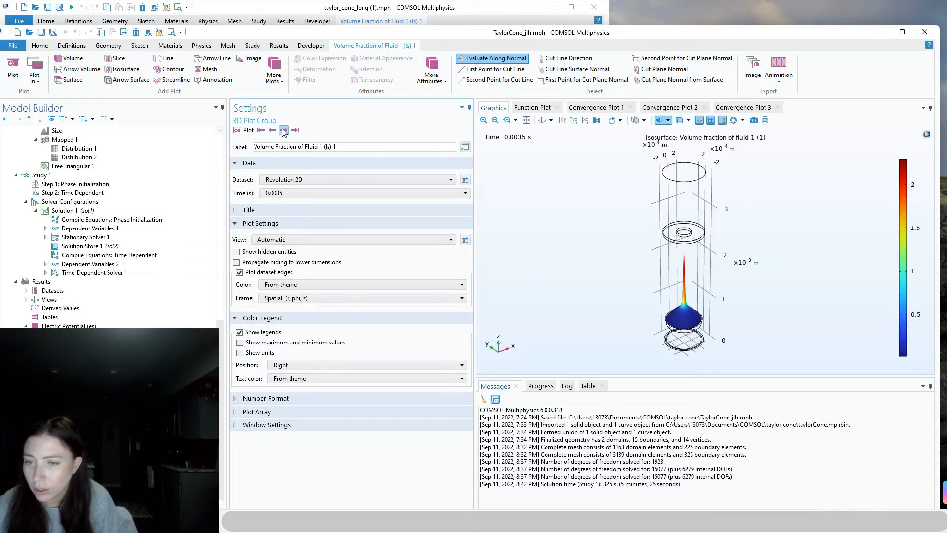
left_click(283, 130)
left_click(283, 130)
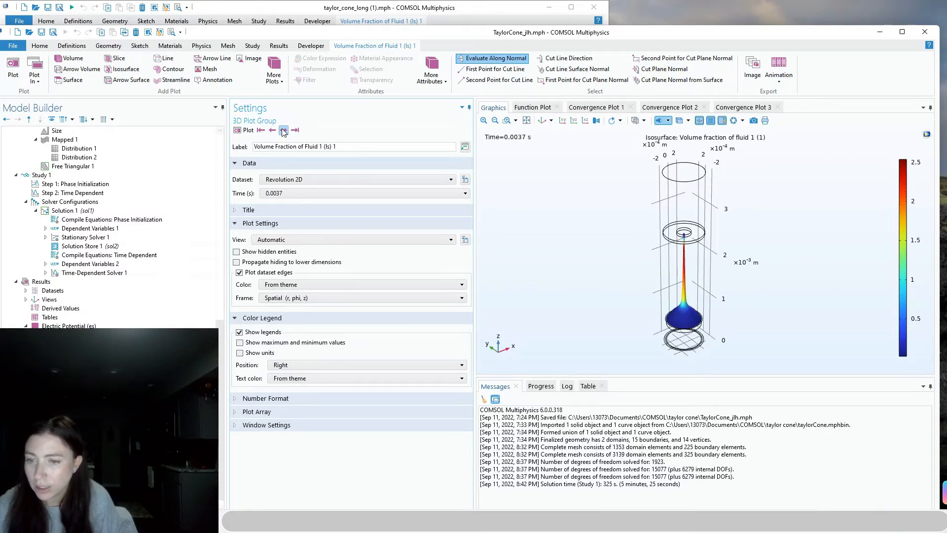
left_click(272, 130)
left_click(273, 130)
left_click(273, 130)
left_click(272, 130)
left_click(273, 130)
left_click(272, 130)
left_click(273, 130)
left_click(273, 130)
left_click(273, 130)
left_click(273, 130)
left_click(273, 130)
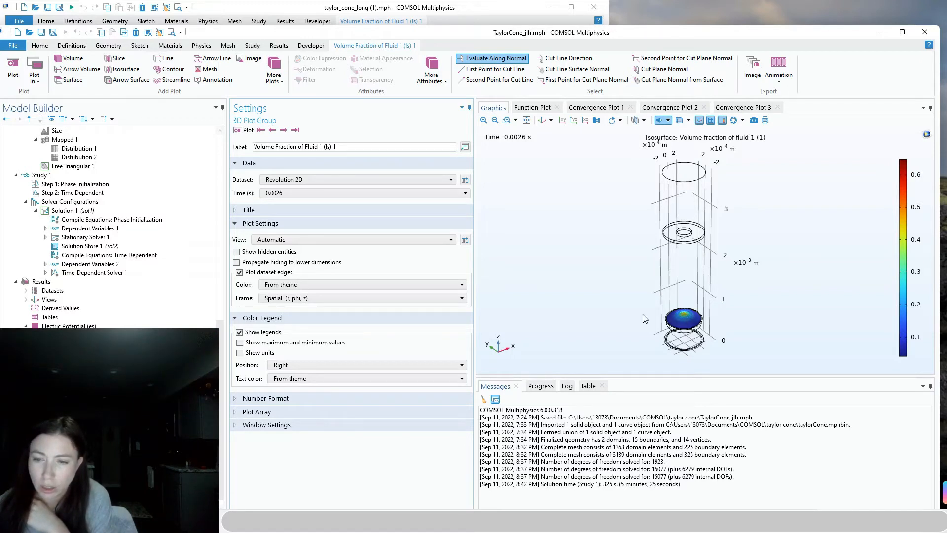
Step the 3D jet isosurface forward until it shows the final time 0.0065 s
left_click(284, 130)
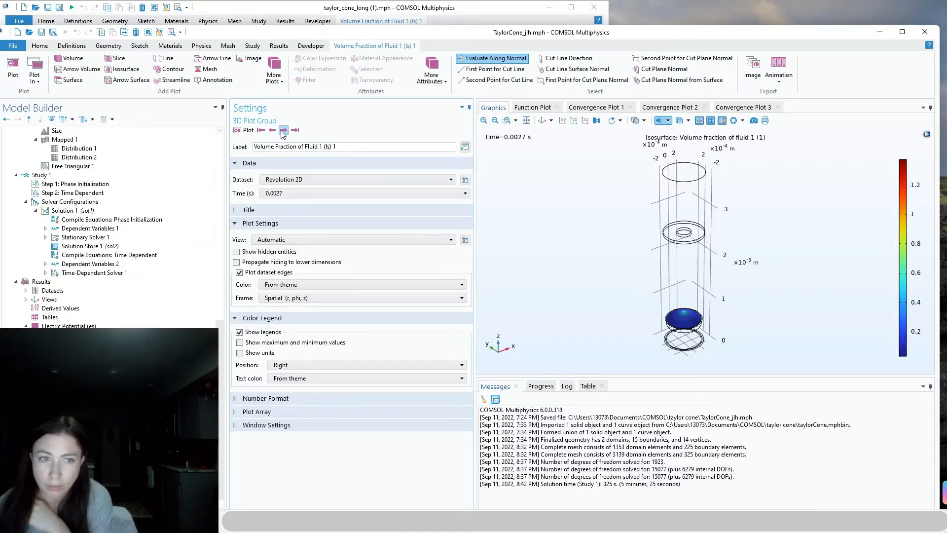
left_click(283, 130)
left_click(284, 130)
left_click(284, 130)
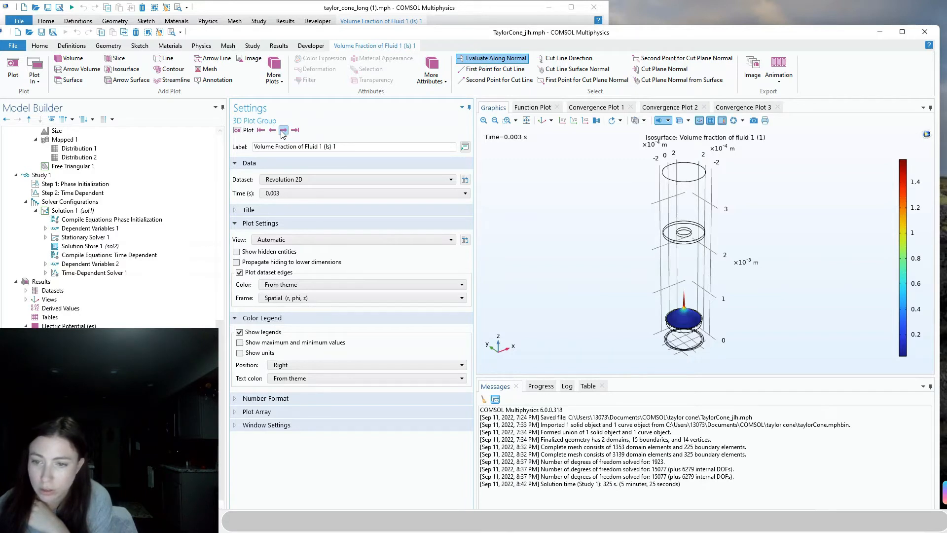
left_click(283, 130)
left_click(283, 131)
left_click(283, 130)
left_click(284, 130)
left_click(284, 130)
left_click(283, 130)
left_click(283, 130)
left_click(283, 130)
left_click(284, 131)
left_click(284, 130)
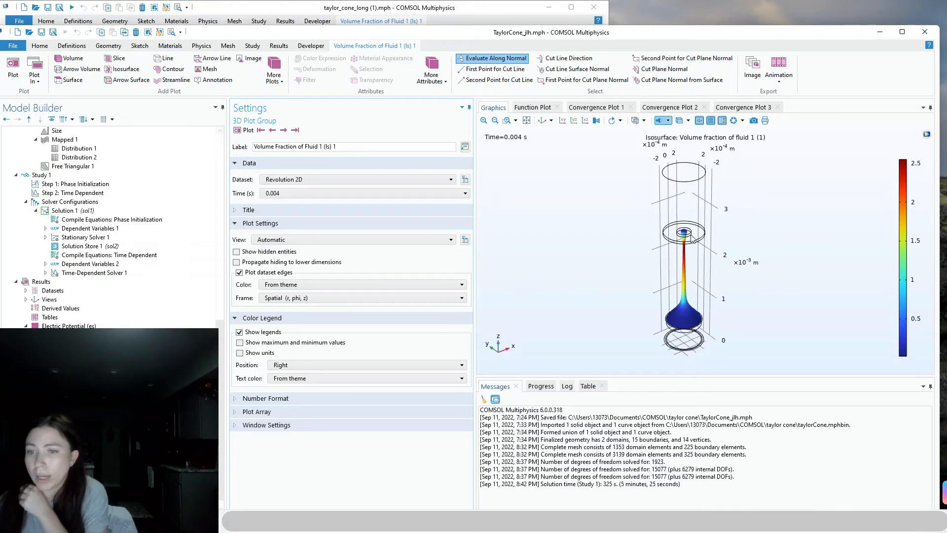
left_click(284, 130)
left_click(284, 131)
left_click(284, 130)
left_click(283, 130)
left_click(284, 130)
left_click(284, 130)
left_click(283, 130)
left_click(283, 130)
left_click(284, 130)
left_click(283, 130)
left_click(284, 130)
left_click(284, 130)
left_click(283, 130)
left_click(283, 131)
left_click(284, 130)
left_click(284, 130)
left_click(284, 130)
left_click(284, 130)
left_click(284, 130)
left_click(284, 130)
left_click(284, 130)
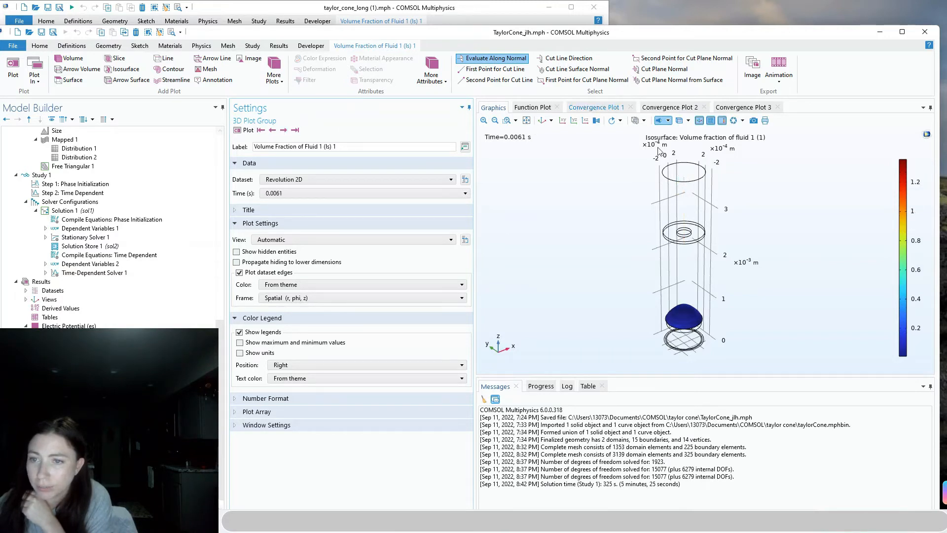
left_click(284, 131)
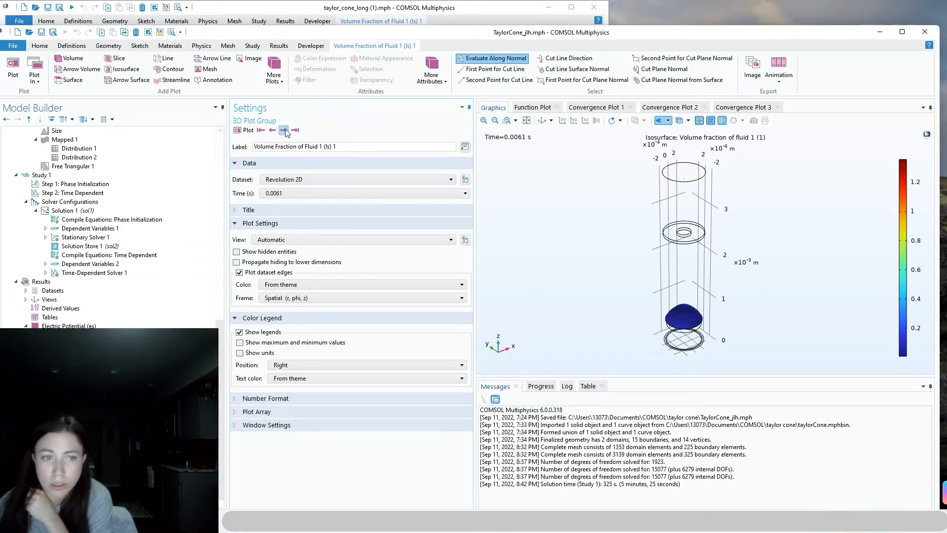
left_click(284, 131)
left_click(284, 130)
left_click(284, 130)
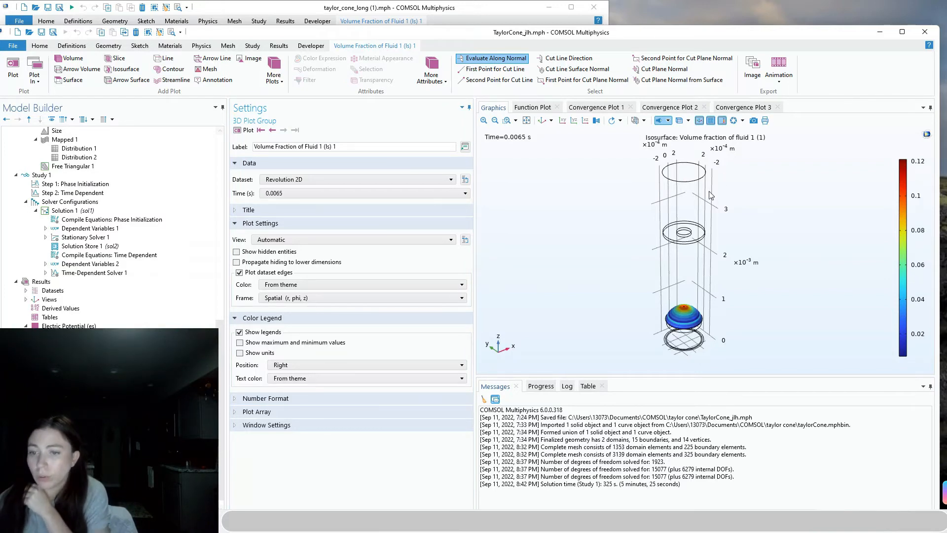
Play the reference taylor_cone_long volume-fraction animation and open its 2D volume-fraction plot for comparison
left_click_drag(260, 35, 507, 26)
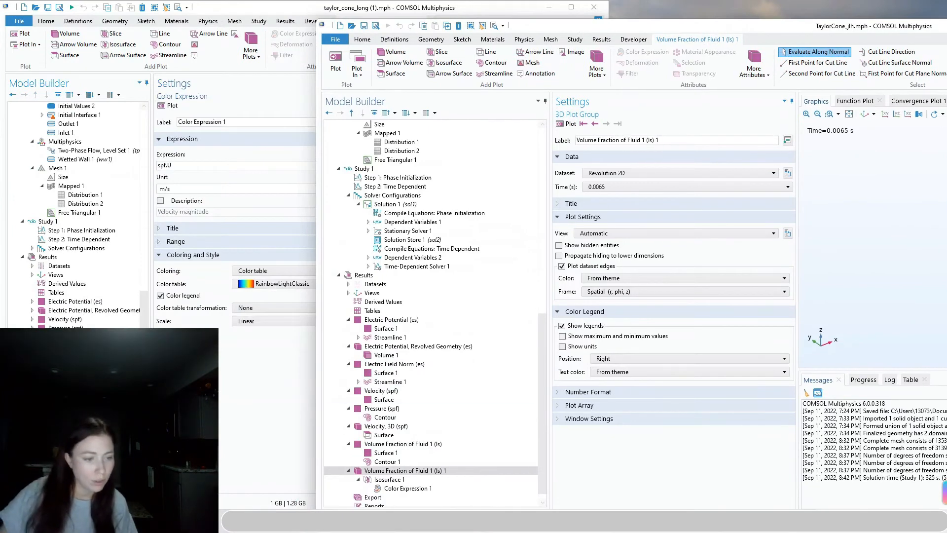
left_click(69, 434)
left_click(69, 459)
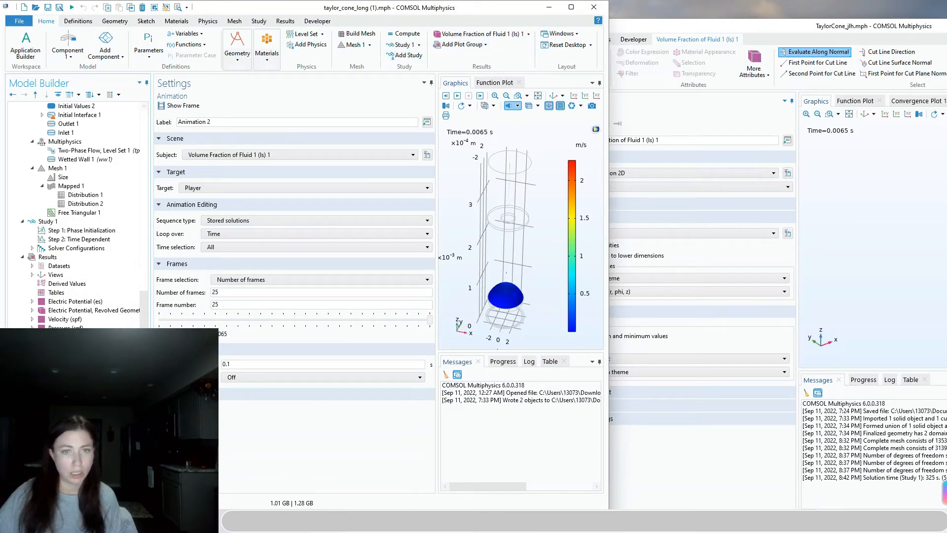
left_click(457, 96)
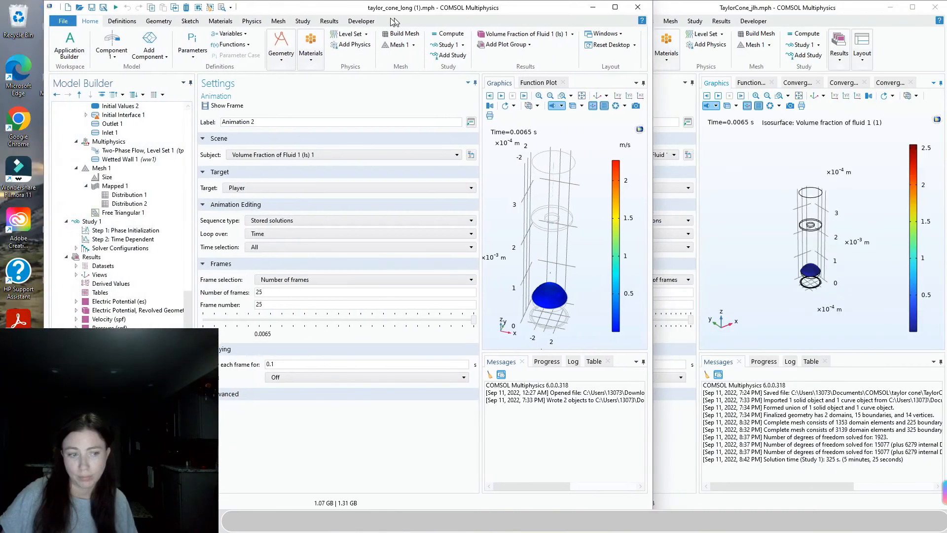
left_click_drag(393, 22, 338, 21)
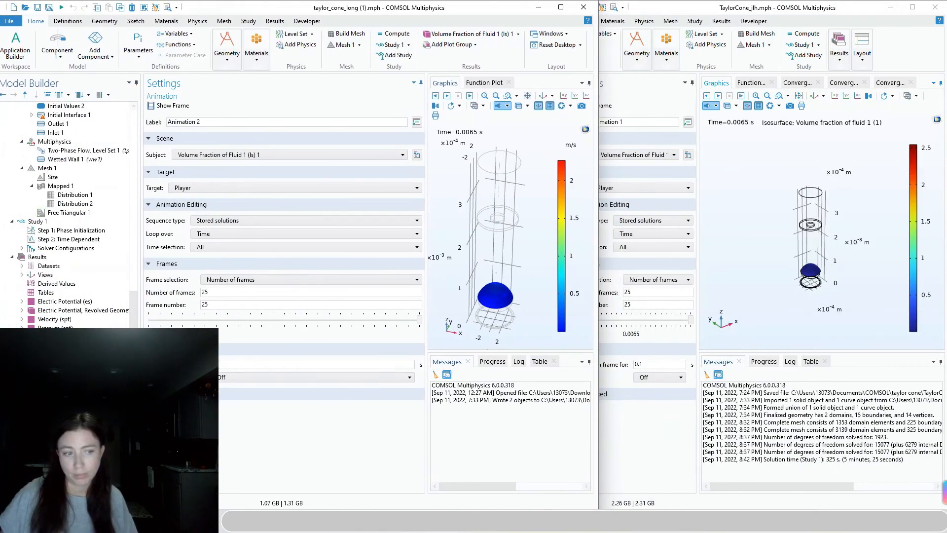
left_click(73, 346)
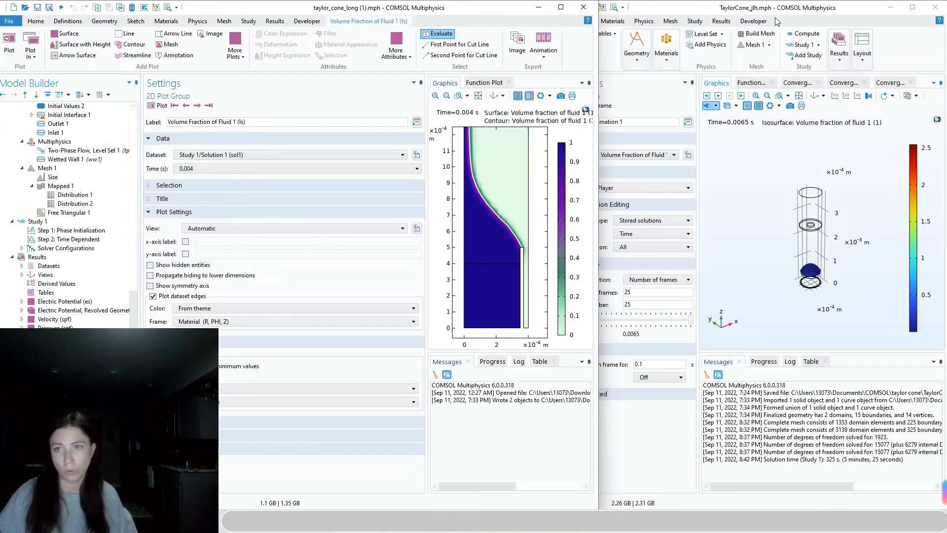
left_click(779, 11)
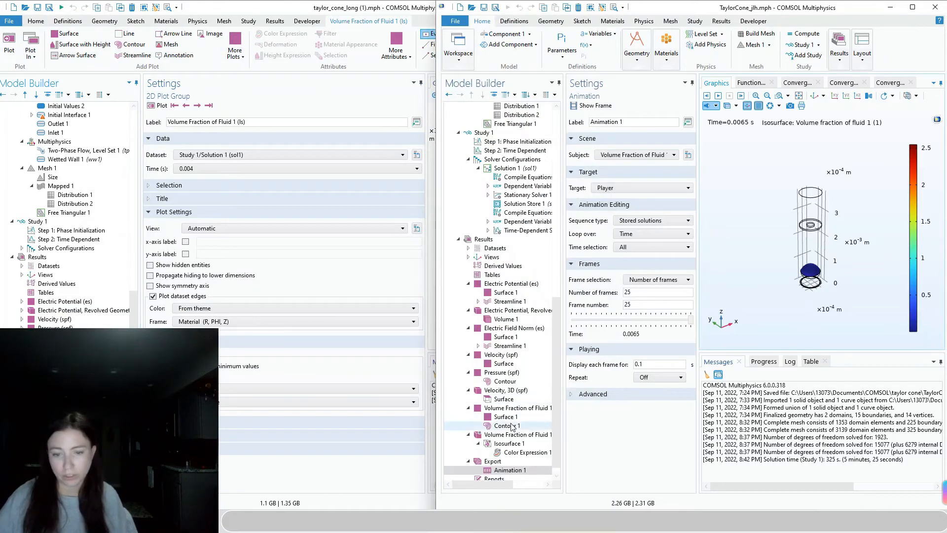
Set Surface 1's dataset to Study 1/Solution 1 (sol1) and its time to 0.004 s
left_click(514, 418)
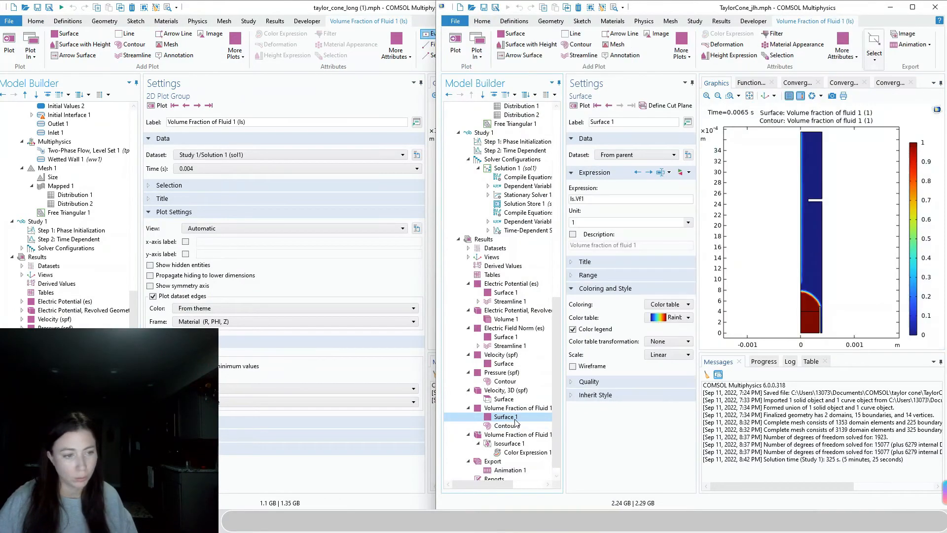
left_click_drag(328, 18, 229, 18)
left_click(624, 155)
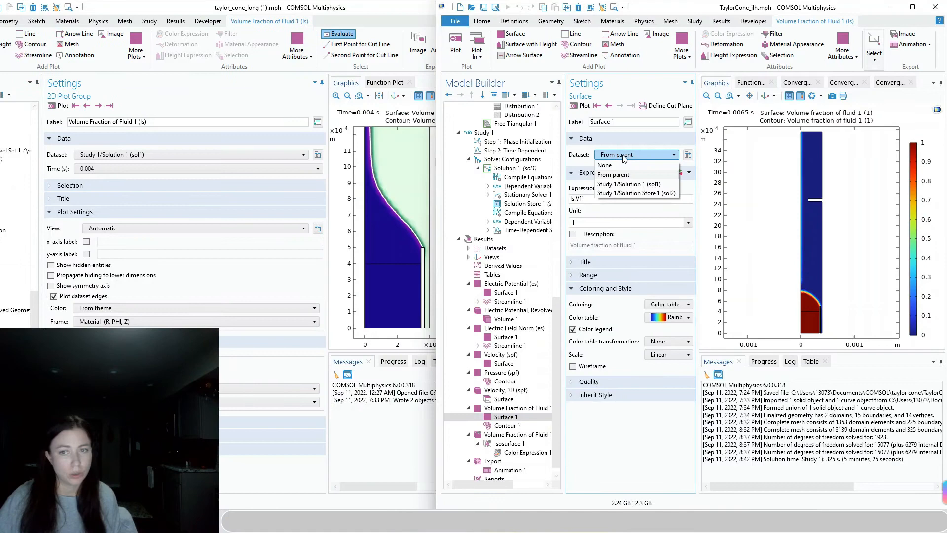
left_click(620, 188)
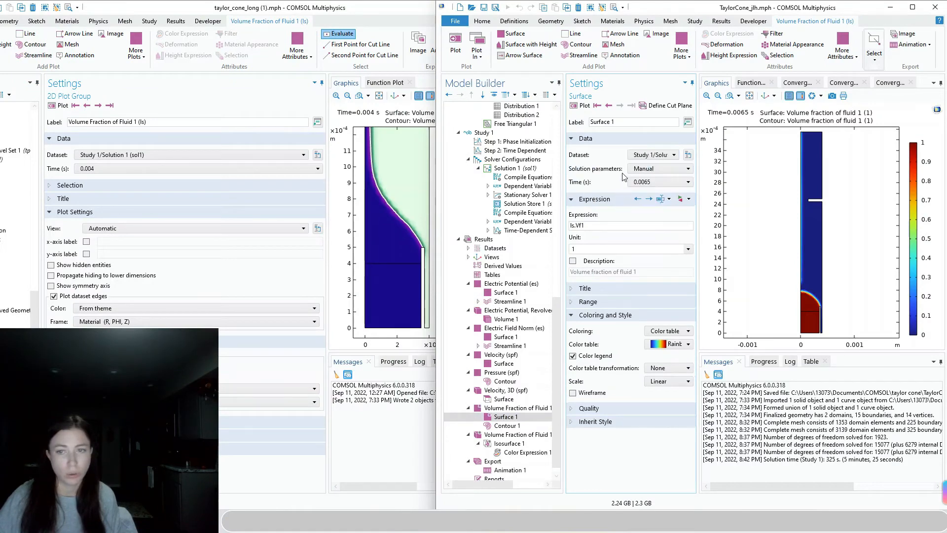
left_click(657, 182)
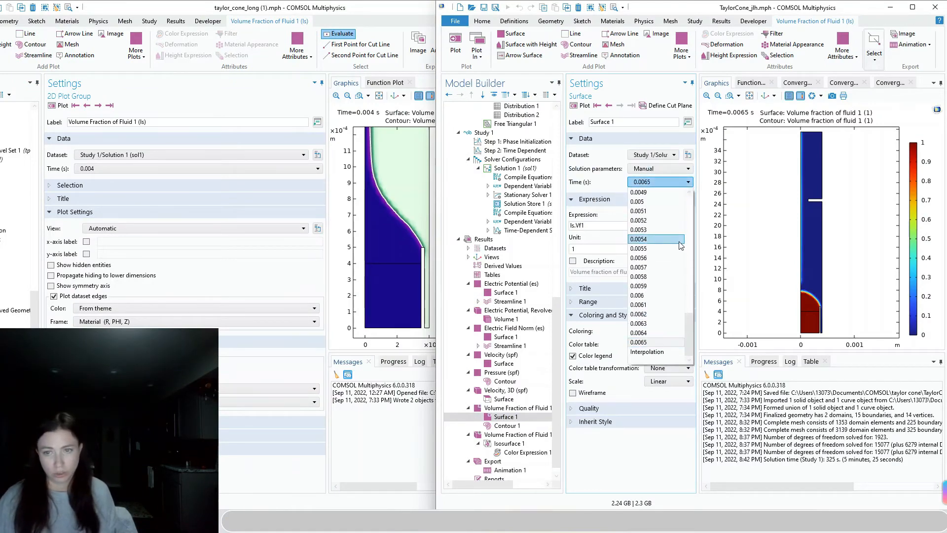
scroll(688, 331, "up", 1)
left_click_drag(690, 331, 689, 292)
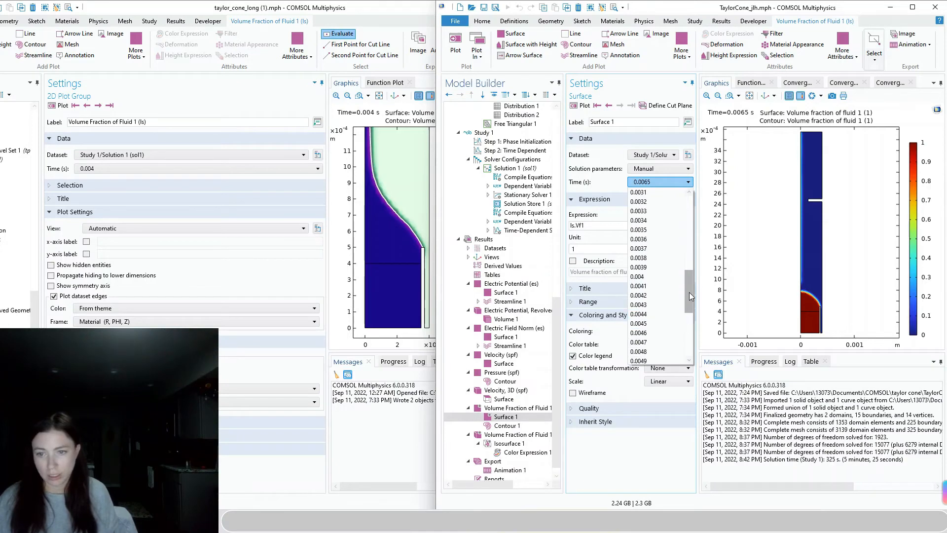
left_click(660, 276)
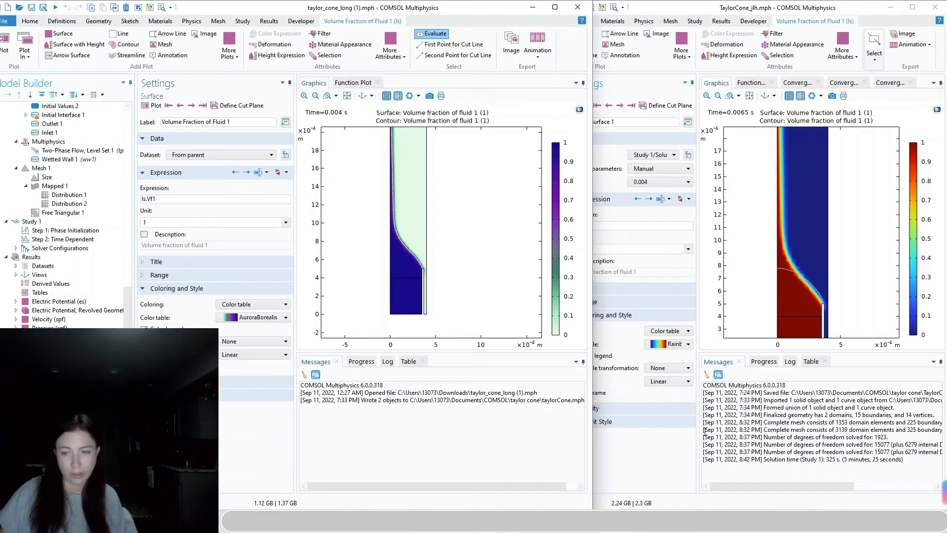
In the TaylorCone_jlh window, set the volume-fraction surface's colour table to AuroraBorealis
left_click(633, 471)
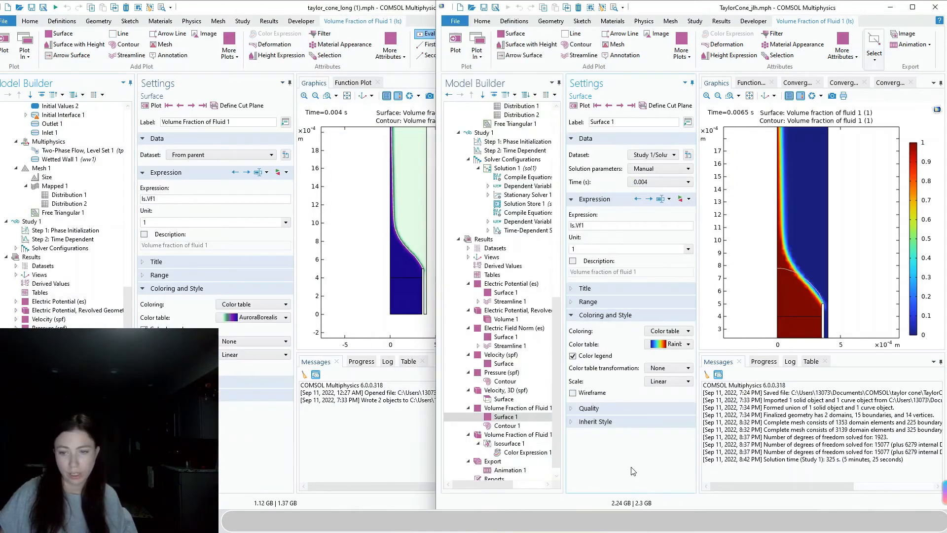
left_click(666, 344)
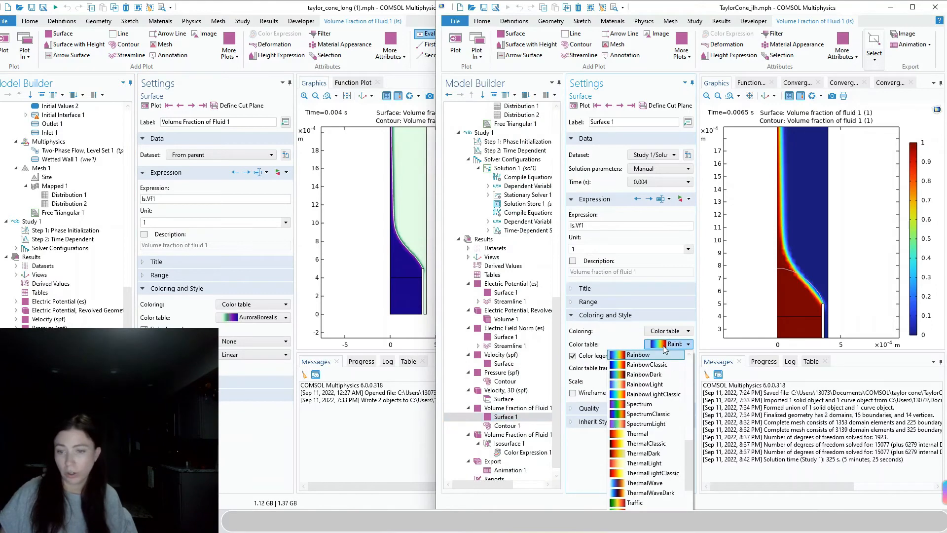
left_click_drag(688, 474, 688, 360)
left_click(650, 374)
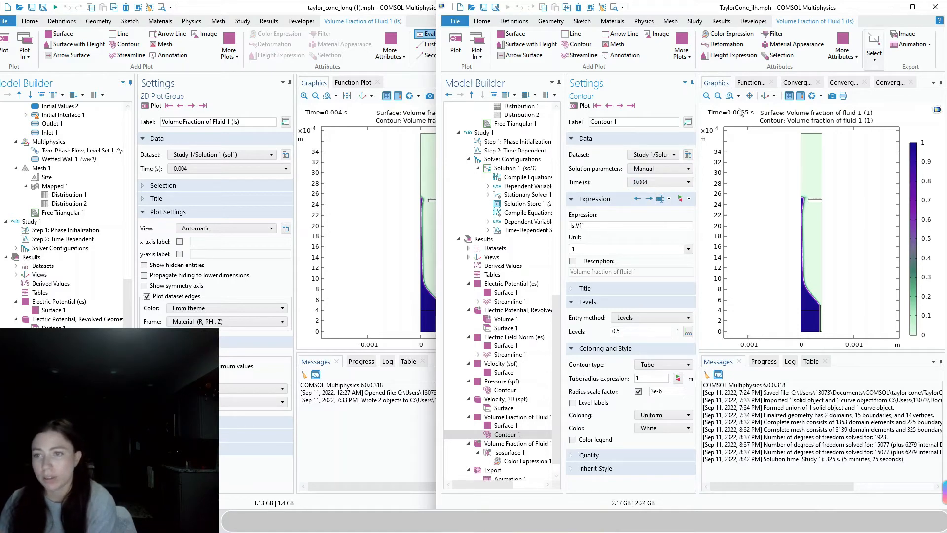
Advance the volume-fraction surface through twenty later time steps, then select the 3D Volume Fraction plot
left_click(532, 426)
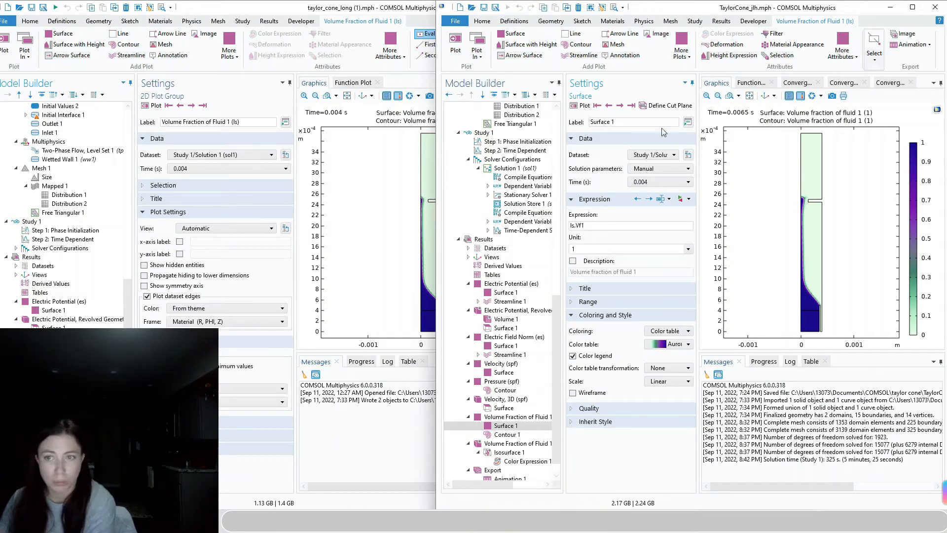
left_click(622, 107)
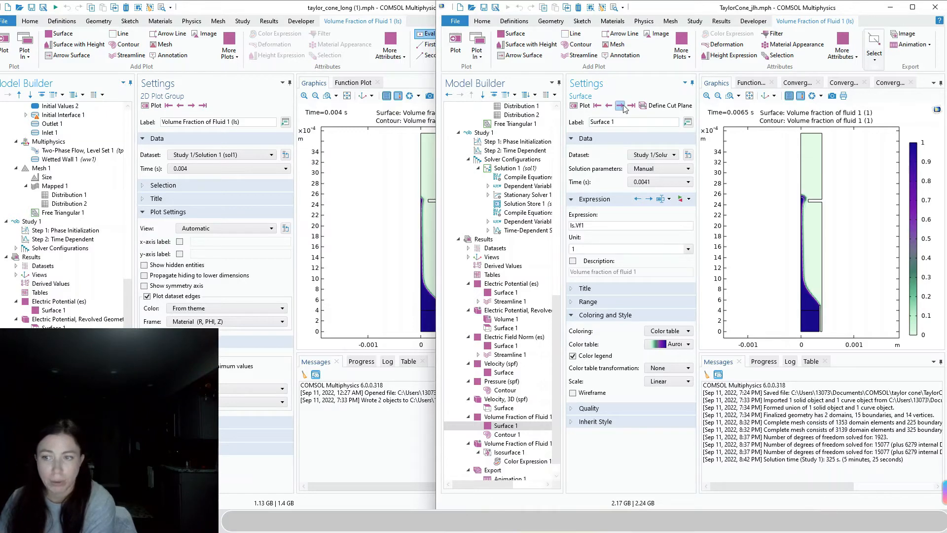
left_click(623, 108)
left_click(623, 107)
left_click(623, 108)
left_click(623, 107)
left_click(623, 107)
left_click(623, 107)
left_click(623, 107)
left_click(623, 107)
left_click(623, 107)
left_click(623, 107)
left_click(624, 108)
left_click(623, 108)
left_click(623, 107)
left_click(623, 107)
left_click(624, 108)
left_click(623, 107)
left_click(624, 107)
left_click(623, 108)
left_click(623, 108)
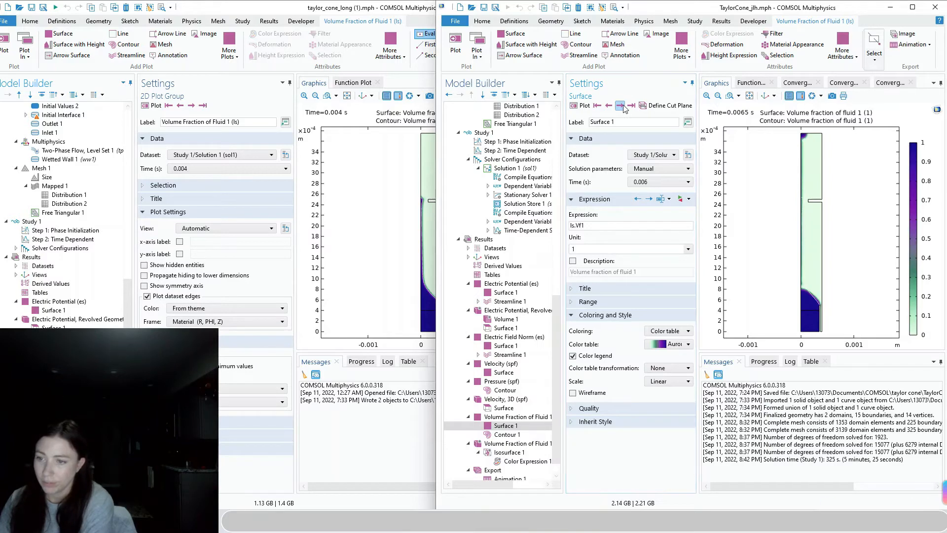
left_click(515, 443)
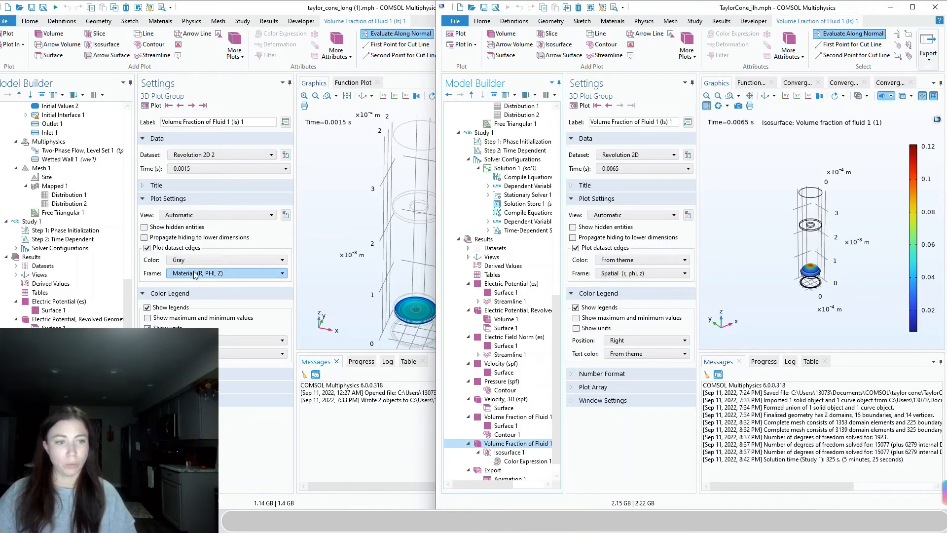
Draw the 3D plot's dataset edges in Gray, review the Frame options, and maximize the TaylorCone_jlh window
left_click(649, 260)
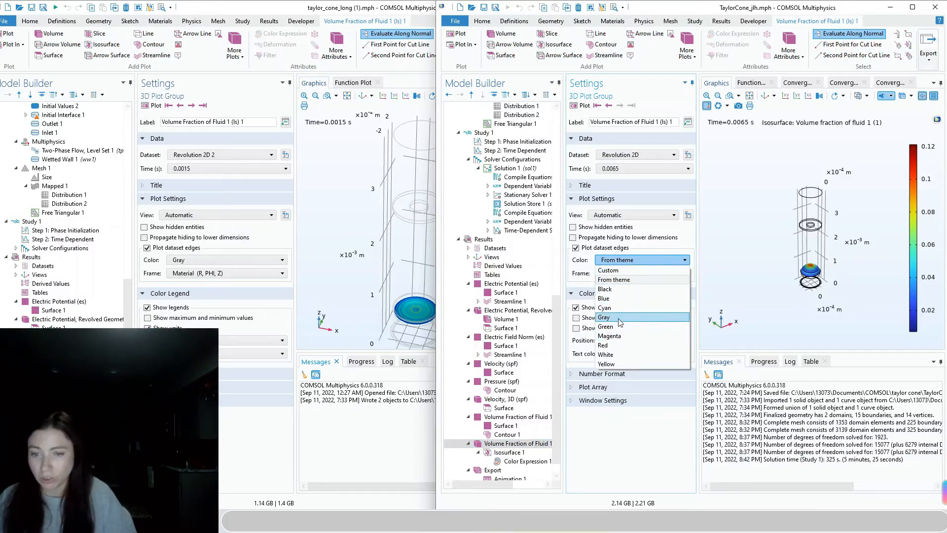
left_click(606, 317)
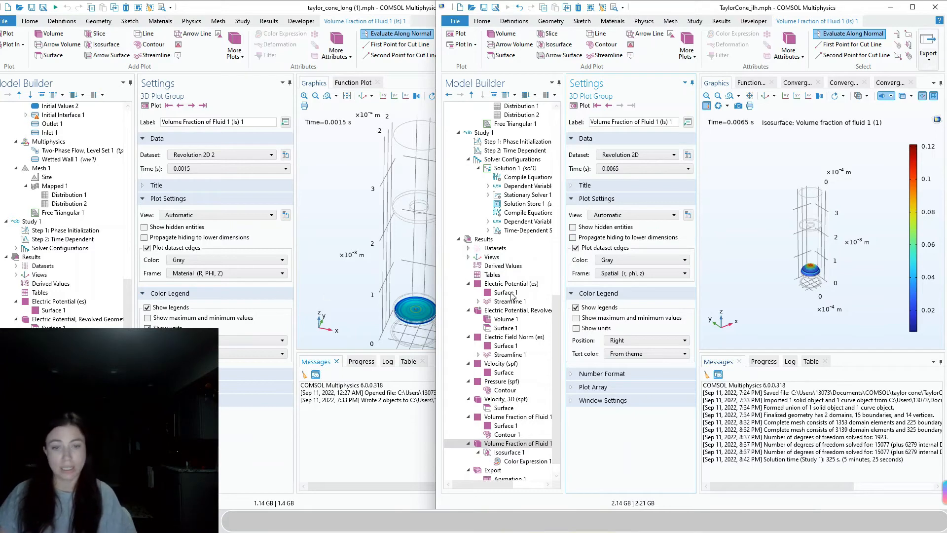
left_click(643, 275)
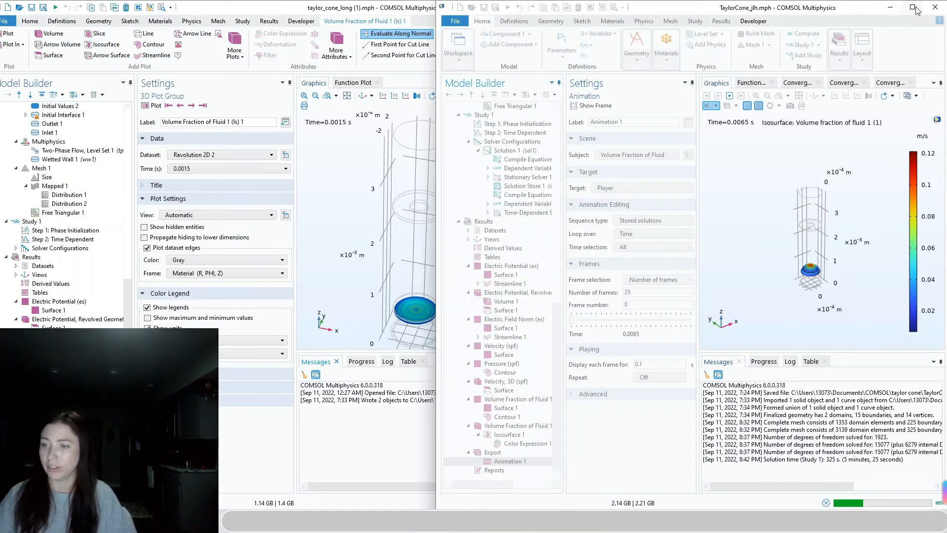
left_click(912, 8)
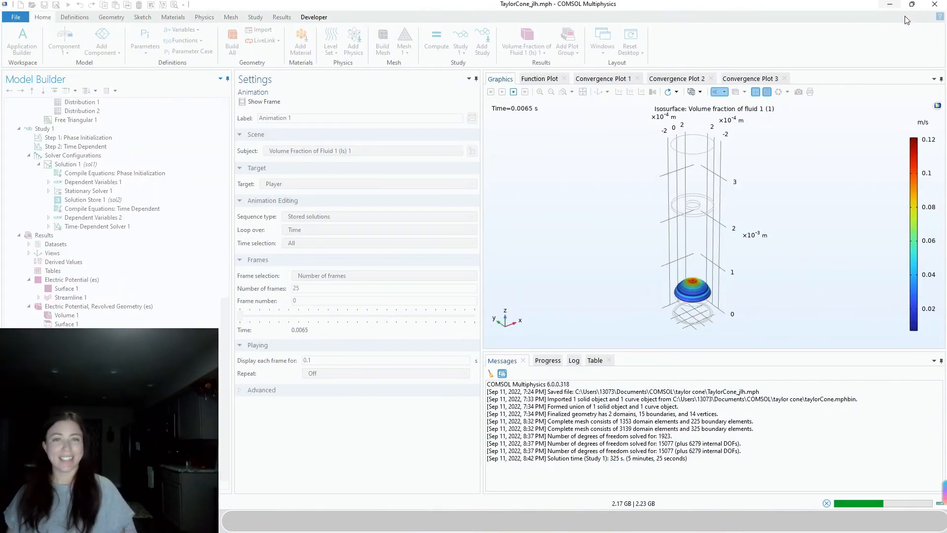